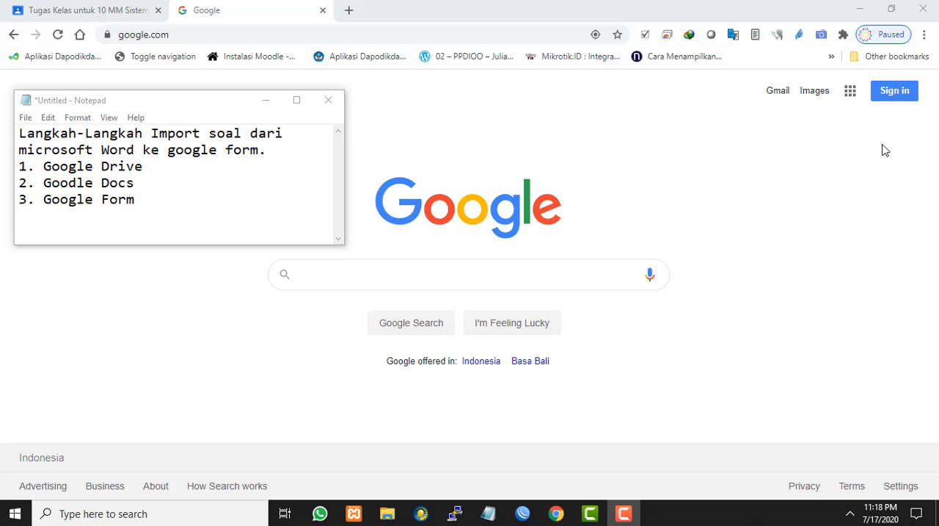
Sign in to the Google account by choosing the saved Gmail account and entering its password
left_click(894, 97)
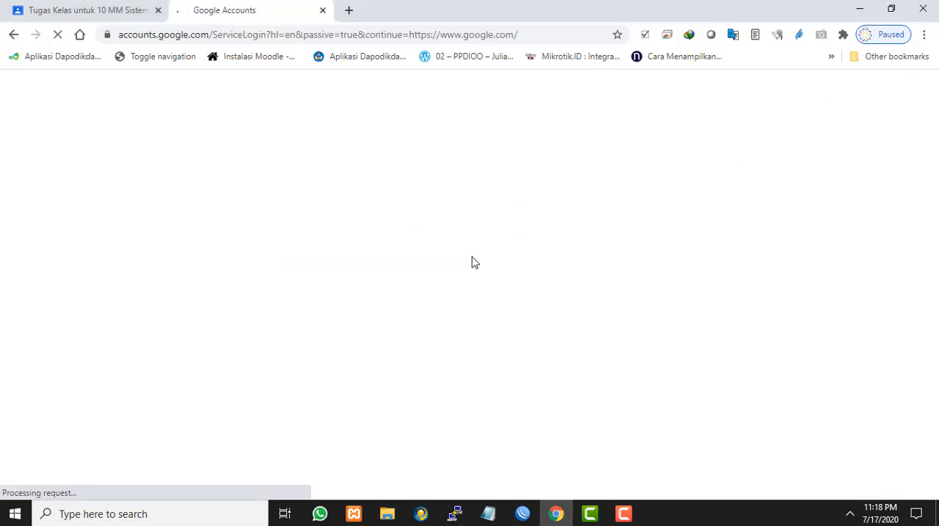
left_click(458, 185)
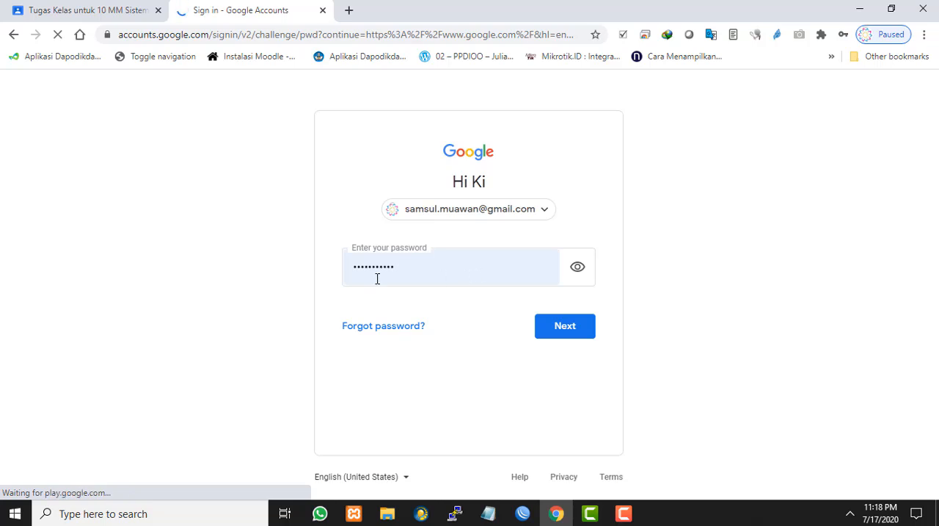
left_click(349, 276)
left_click(459, 266)
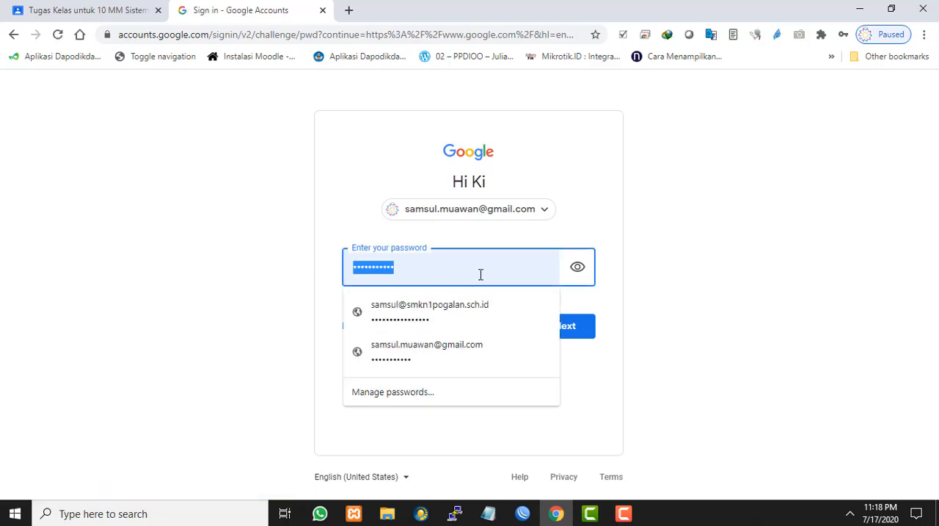
left_click_drag(484, 273, 274, 279)
type("••••••••")
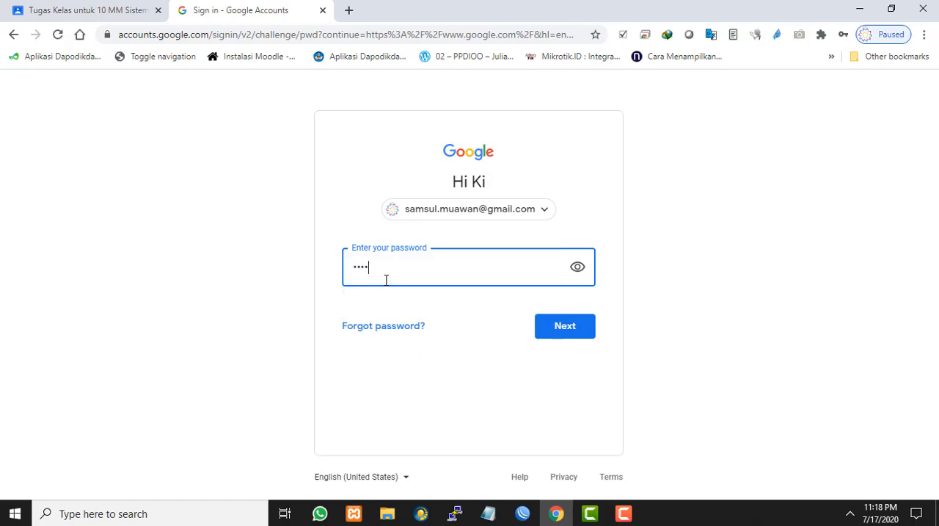
type("••••••••")
left_click(578, 331)
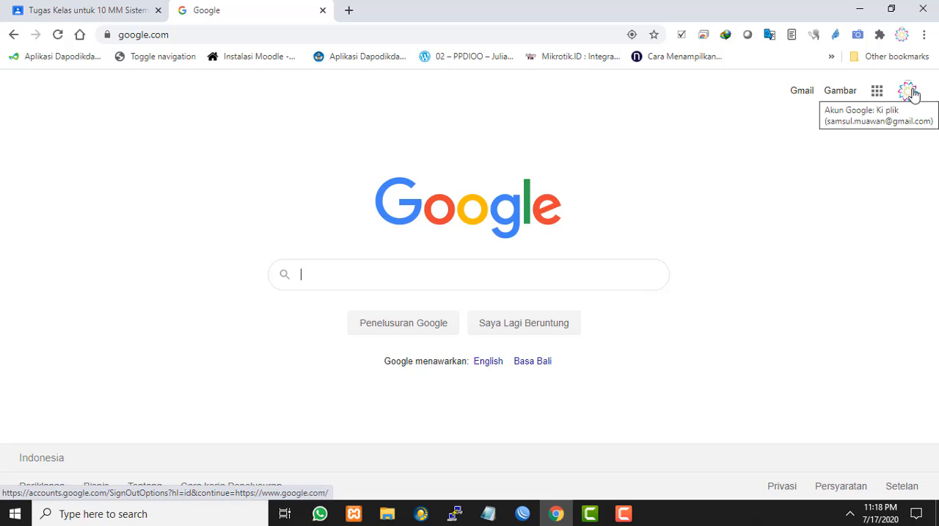
Open Google Drive from the list of Google apps
left_click(877, 96)
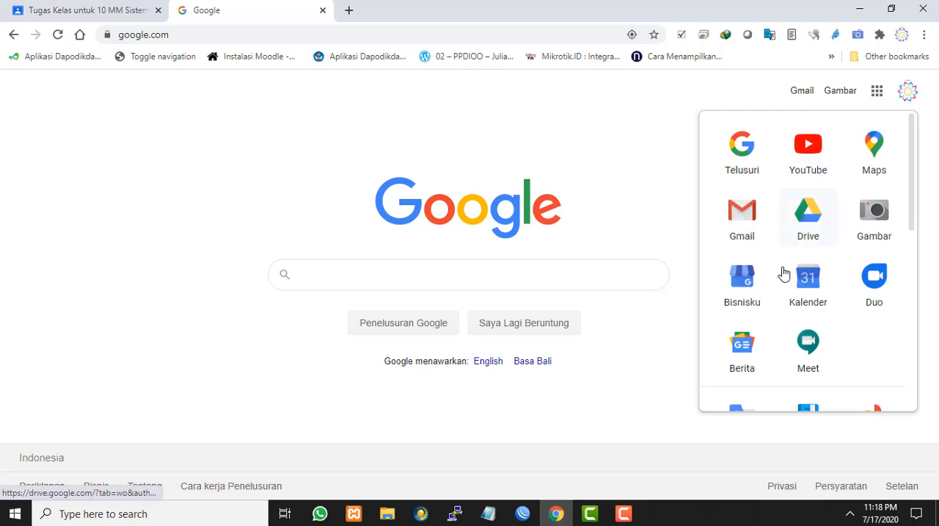
scroll(863, 281, "down", 1)
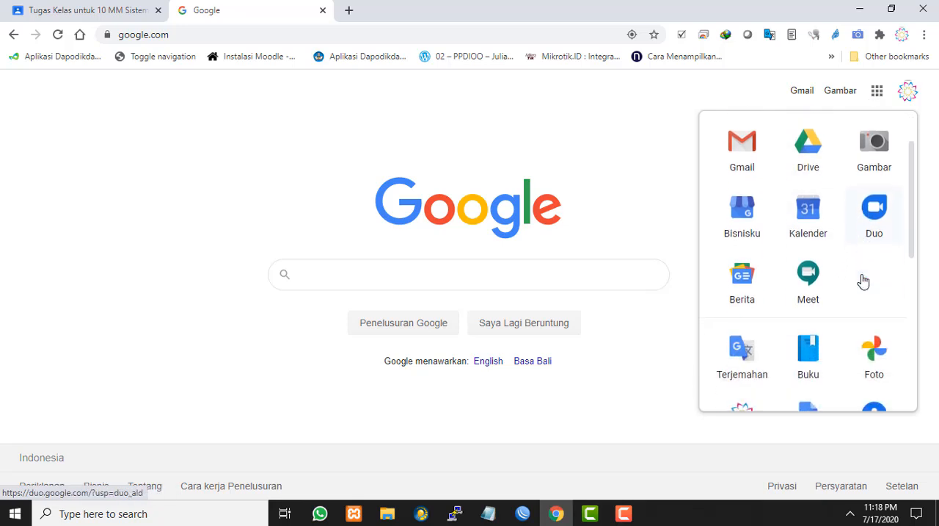
scroll(863, 281, "up", 1)
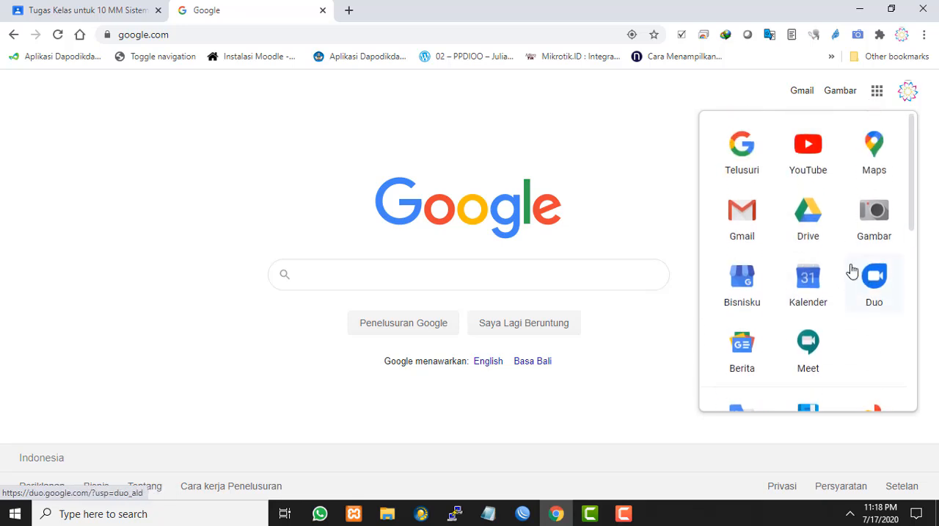
left_click(809, 222)
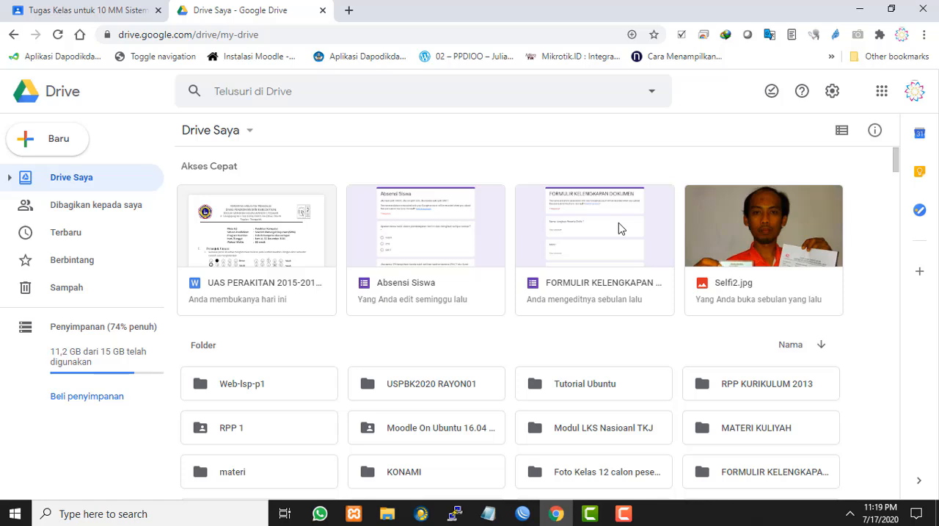
Open the Classroom folder in Drive Saya
scroll(618, 229, "down", 1)
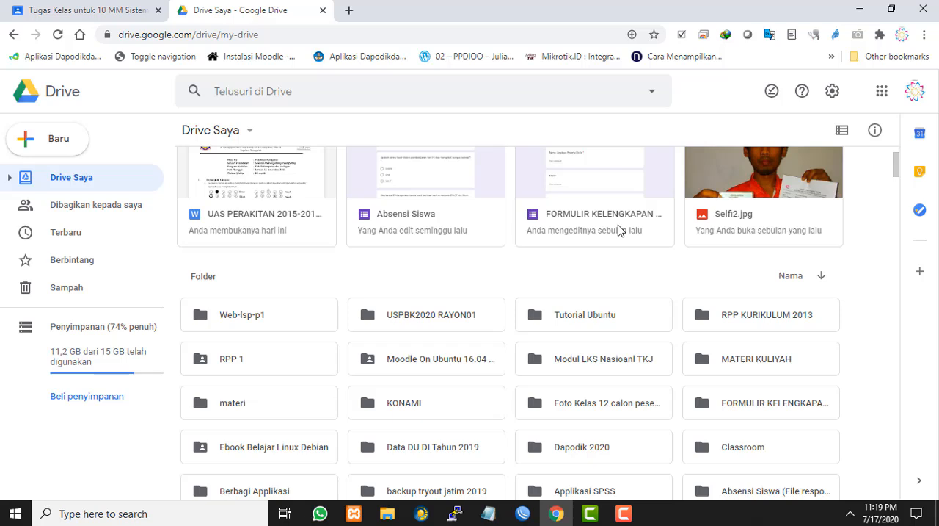
left_click(731, 450)
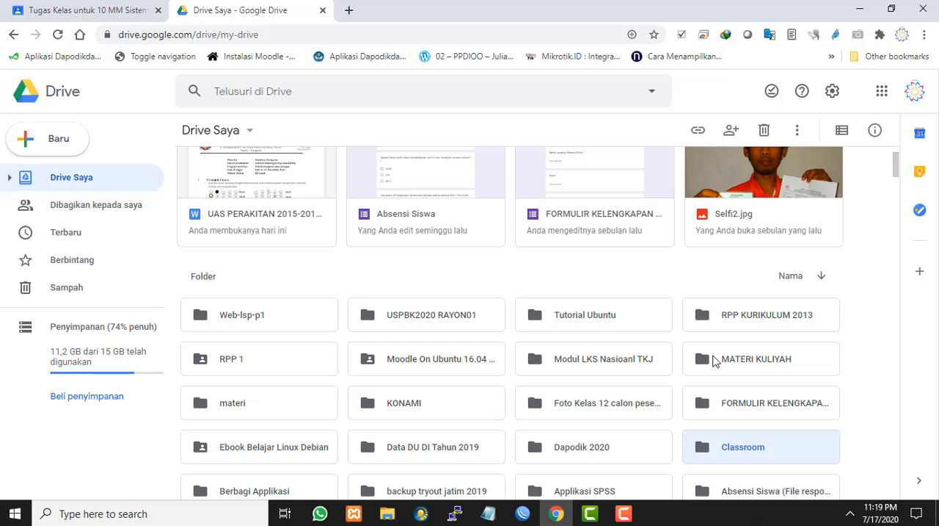
double_click(734, 449)
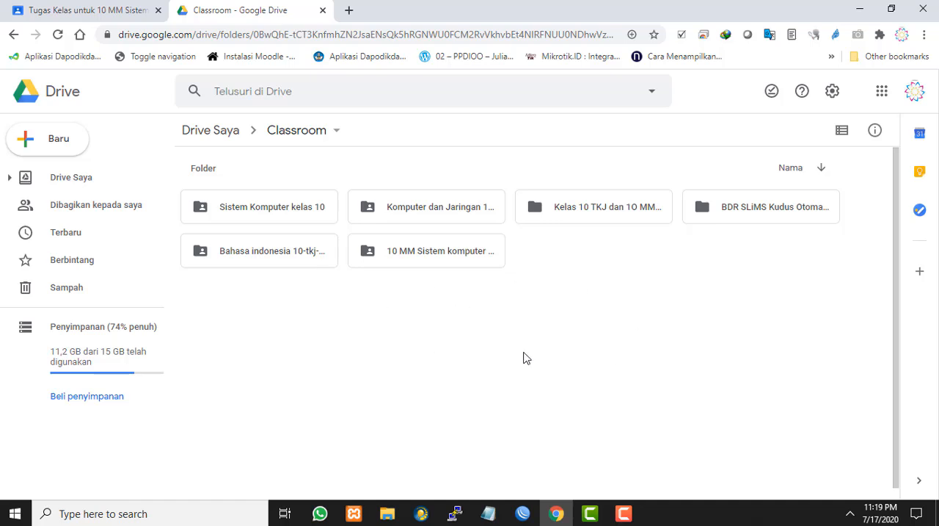
Create a new folder named "Bank Soal" inside the Classroom folder and open it
right_click(574, 368)
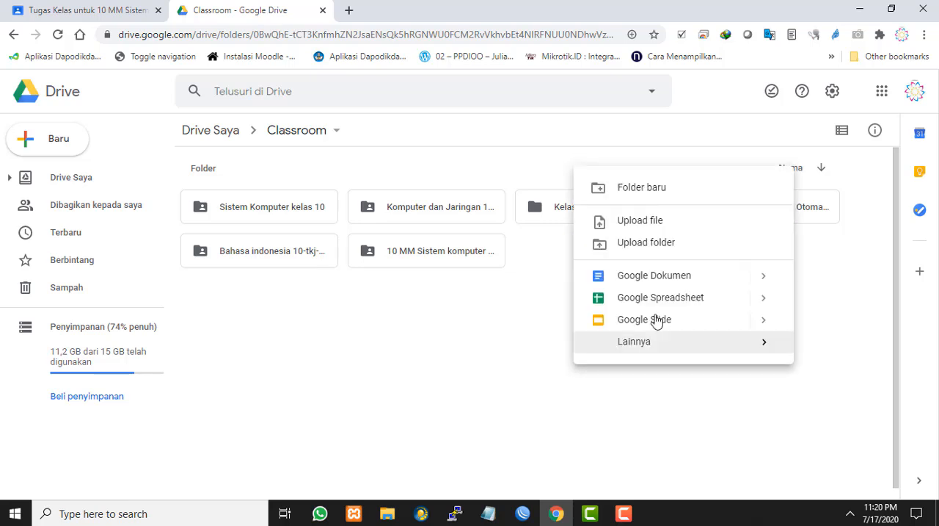
left_click(660, 190)
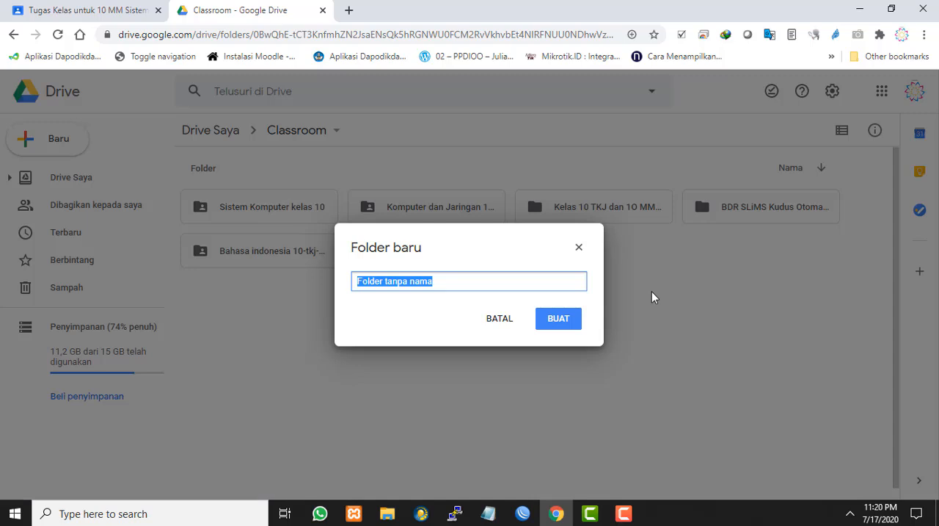
type("Bank Soal")
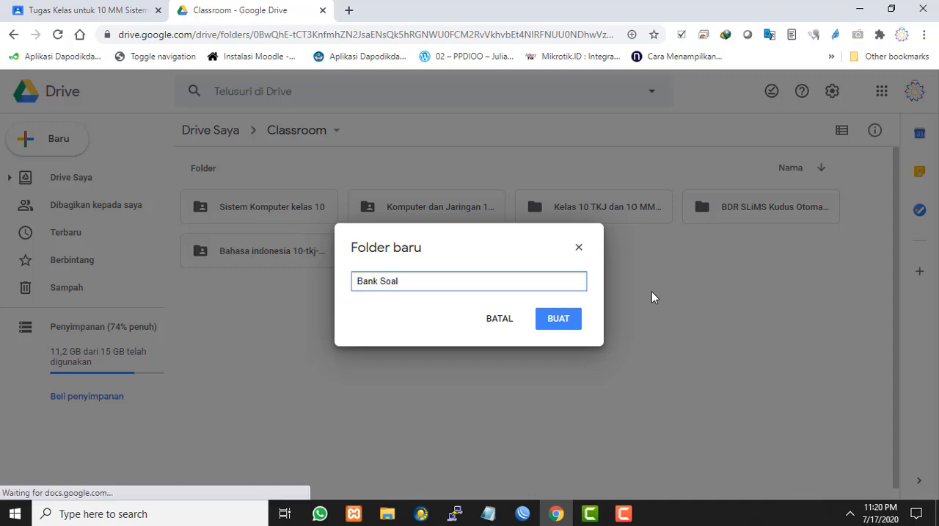
left_click(557, 320)
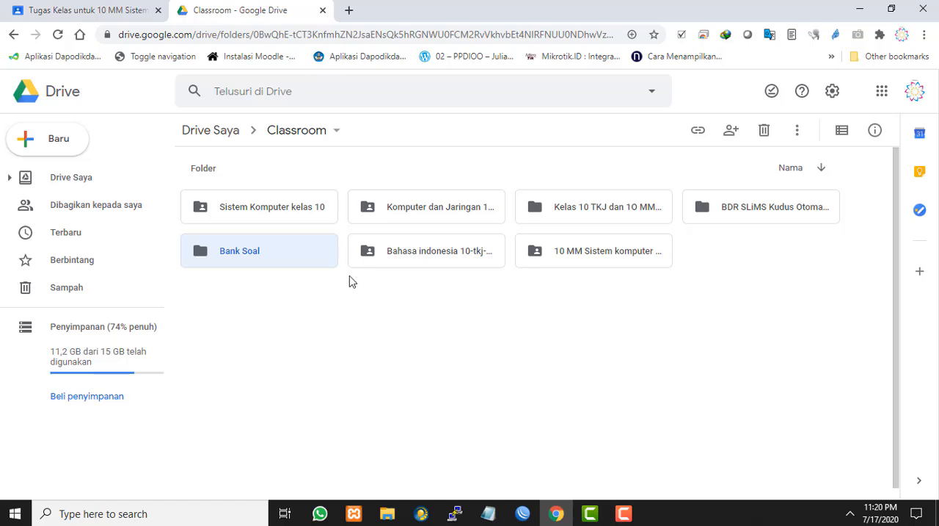
double_click(243, 254)
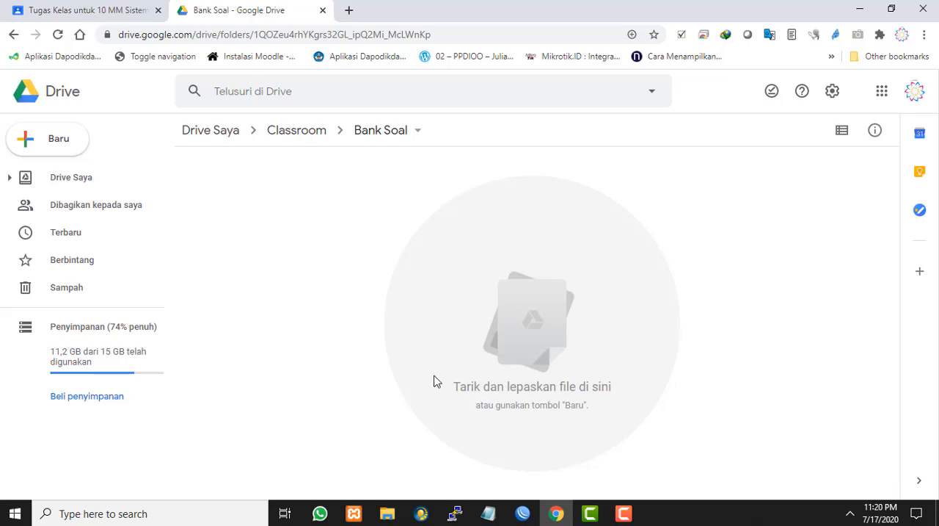
Switch to File Explorer and open the Word document Soal Ulangan KD-3.1.docx from the siskom folder
left_click(391, 514)
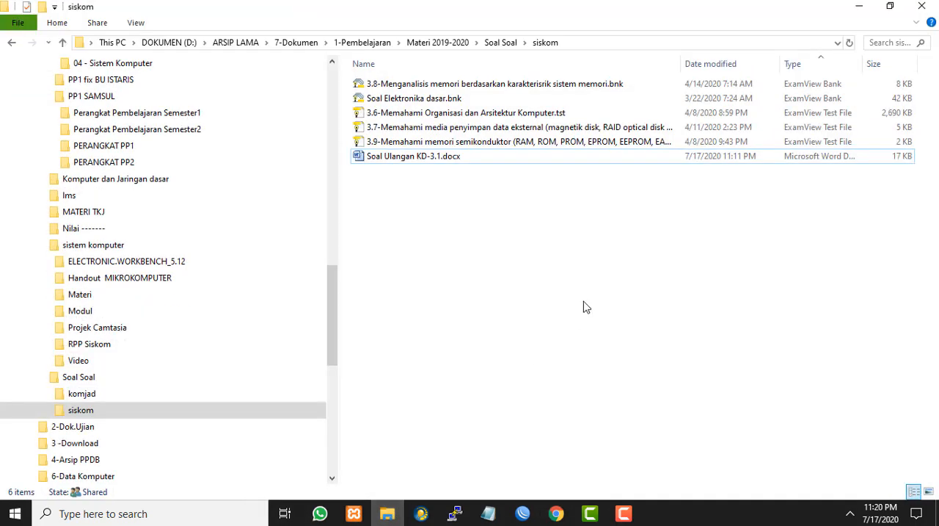
left_click(402, 163)
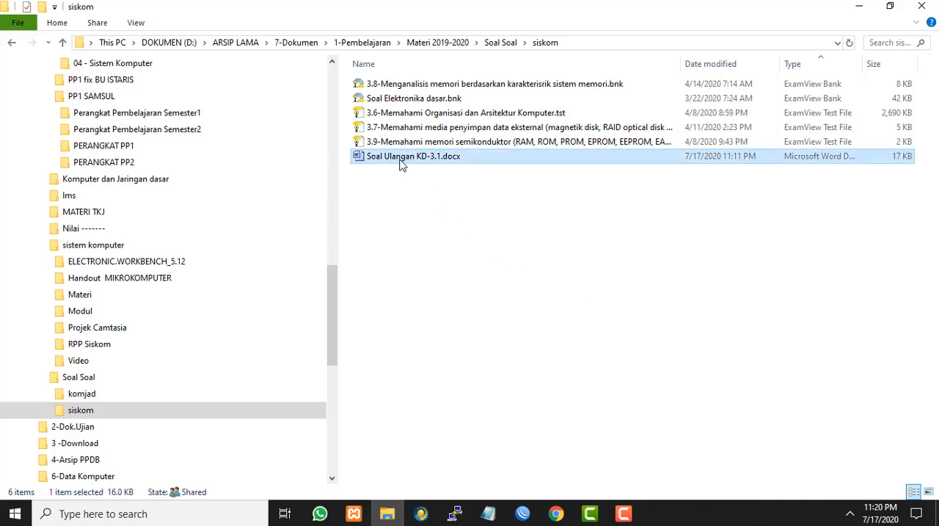
left_click(524, 191)
left_click(405, 154)
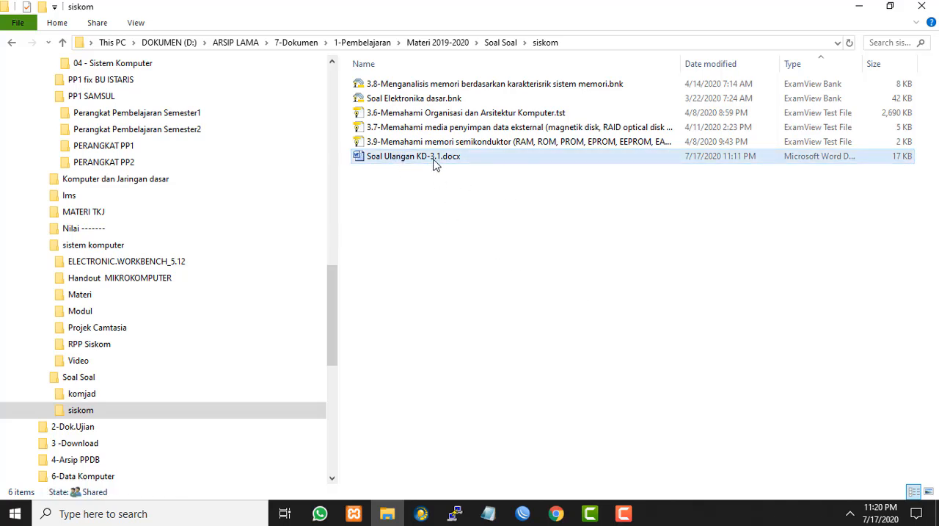
left_click(482, 169)
double_click(408, 159)
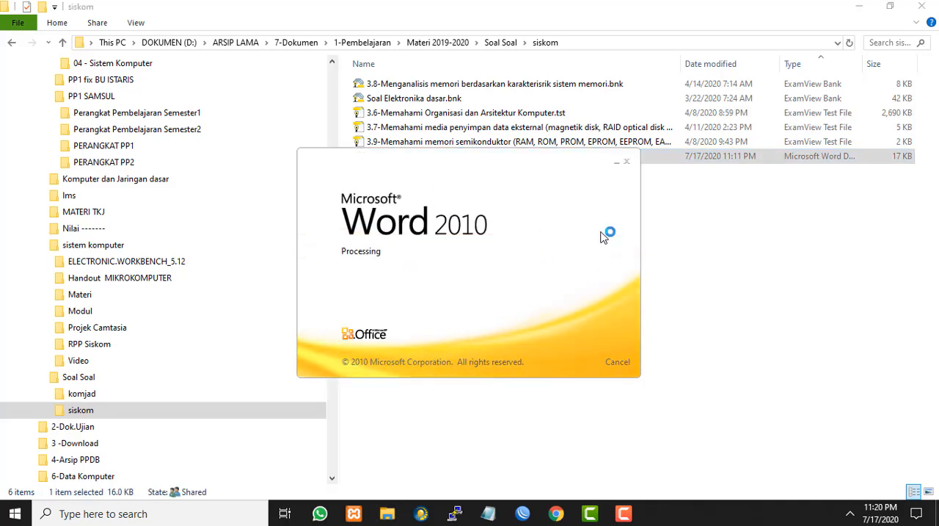
Examine how the questions and their lettered answer options are laid out throughout the Word document
scroll(602, 230, "down", 4)
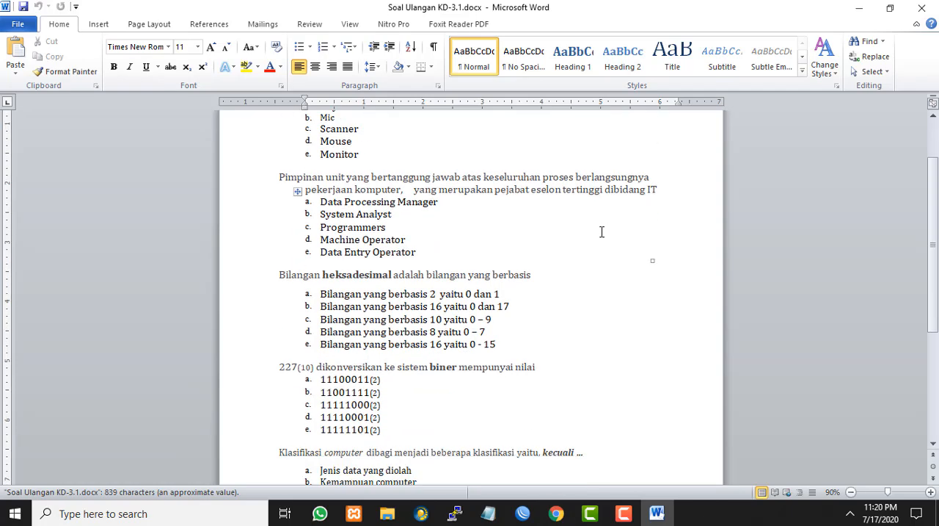
scroll(507, 270, "up", 4)
left_click(493, 240)
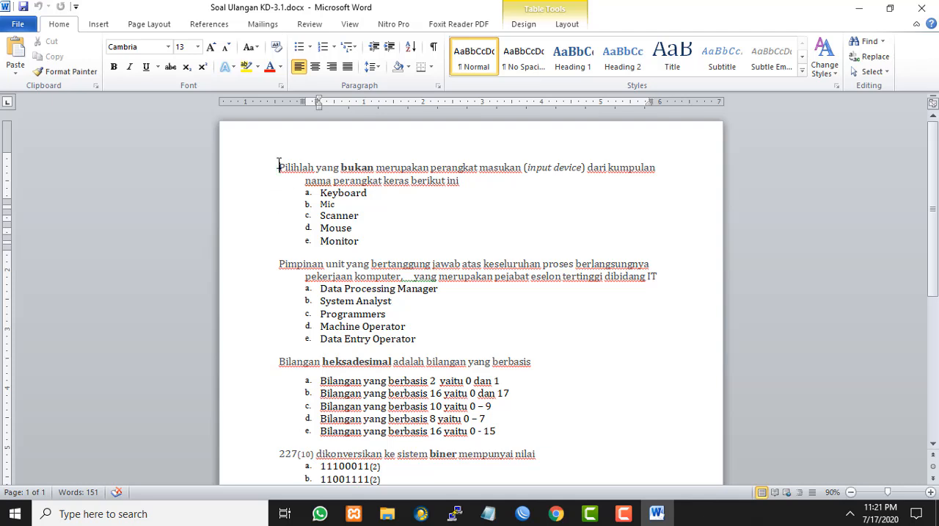
left_click_drag(278, 165, 518, 187)
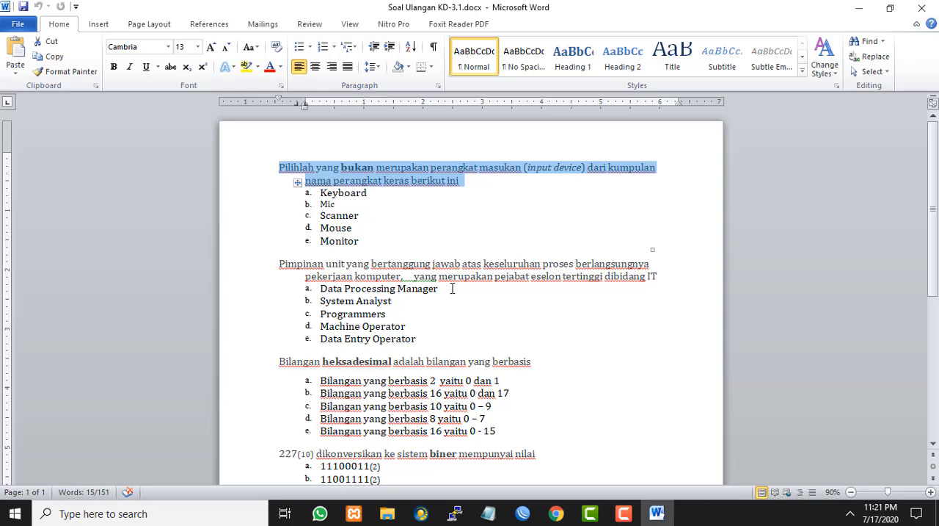
scroll(453, 244, "down", 6)
scroll(469, 300, "up", 5)
scroll(469, 300, "up", 1)
left_click(450, 262)
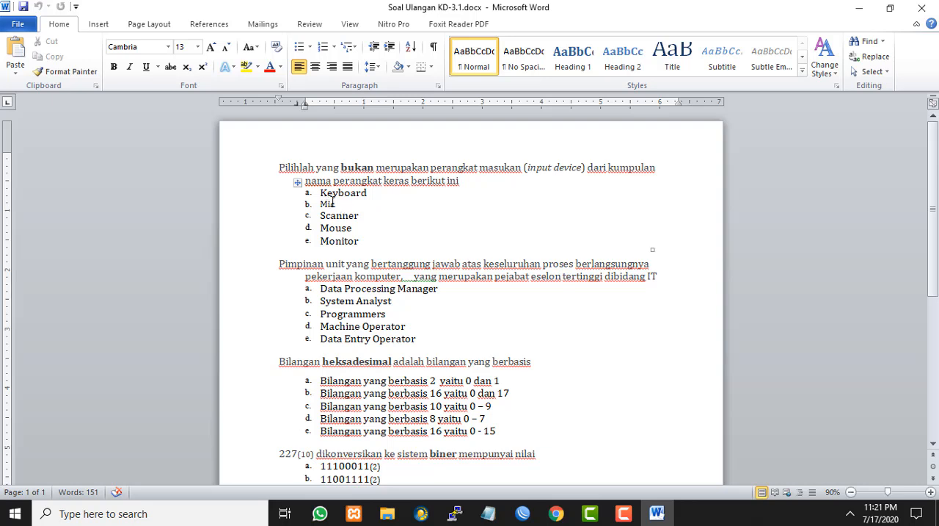
scroll(463, 294, "down", 2)
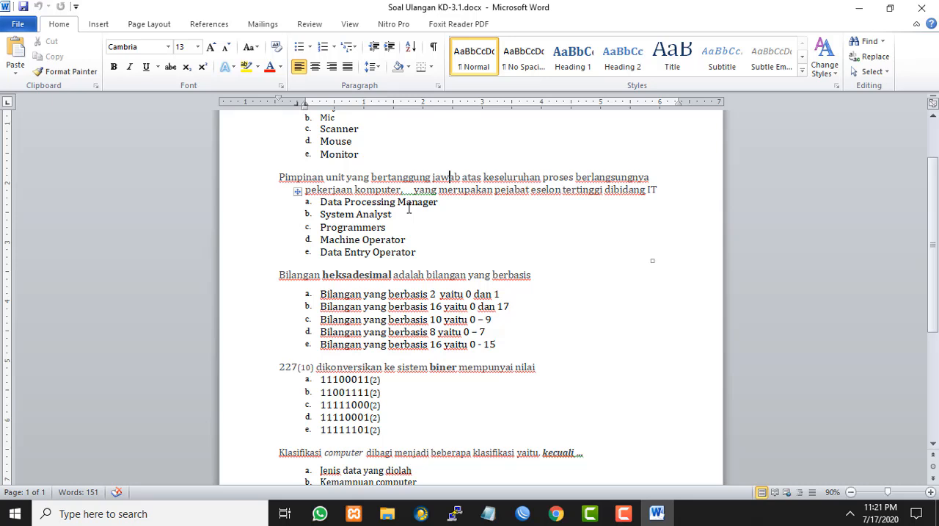
scroll(405, 236, "down", 2)
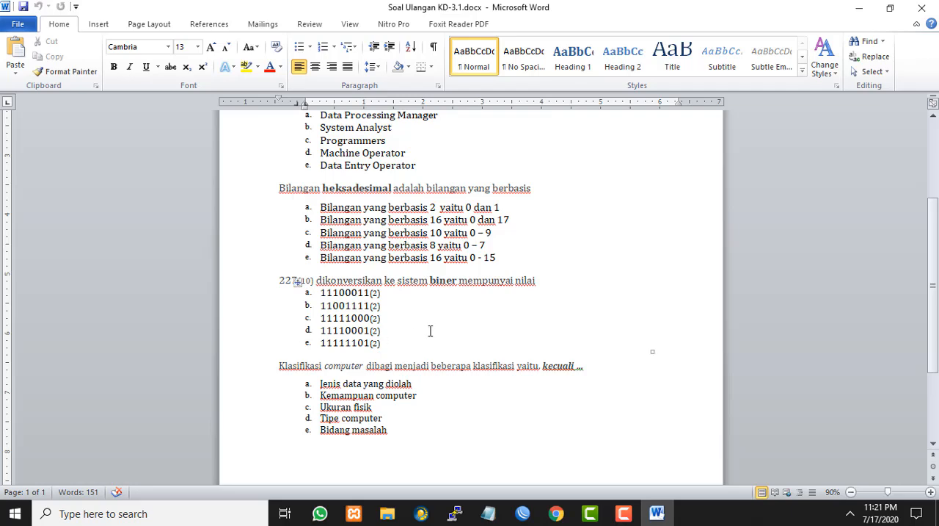
scroll(441, 317, "up", 4)
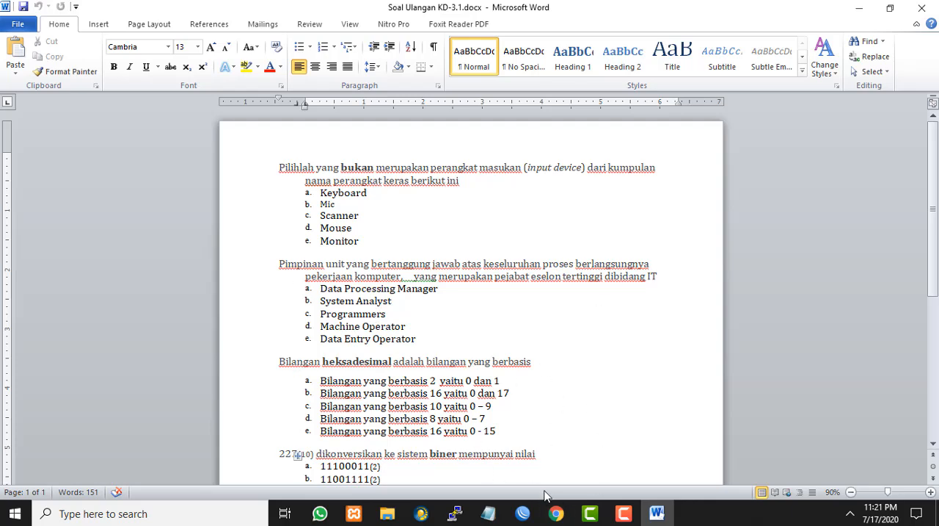
Switch back to Google Drive in Chrome and start a file upload into the Bank Soal folder
left_click(556, 513)
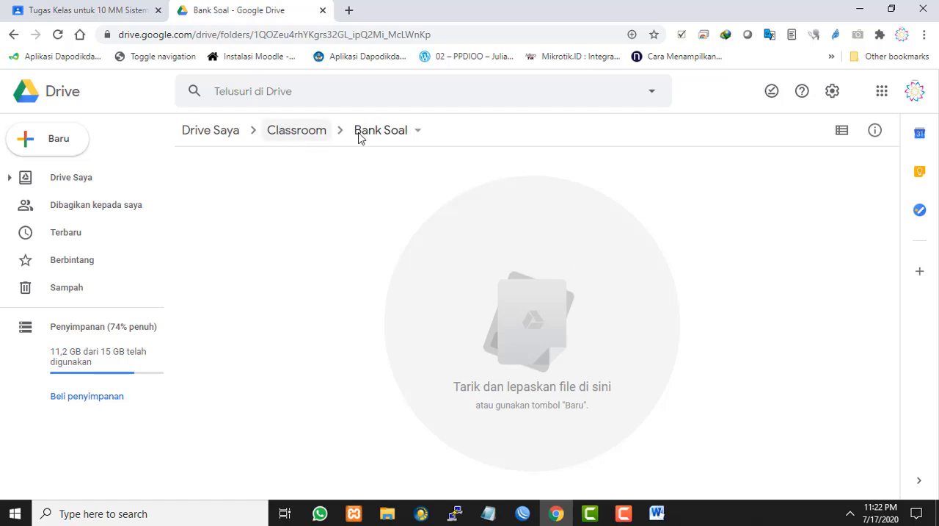
right_click(480, 253)
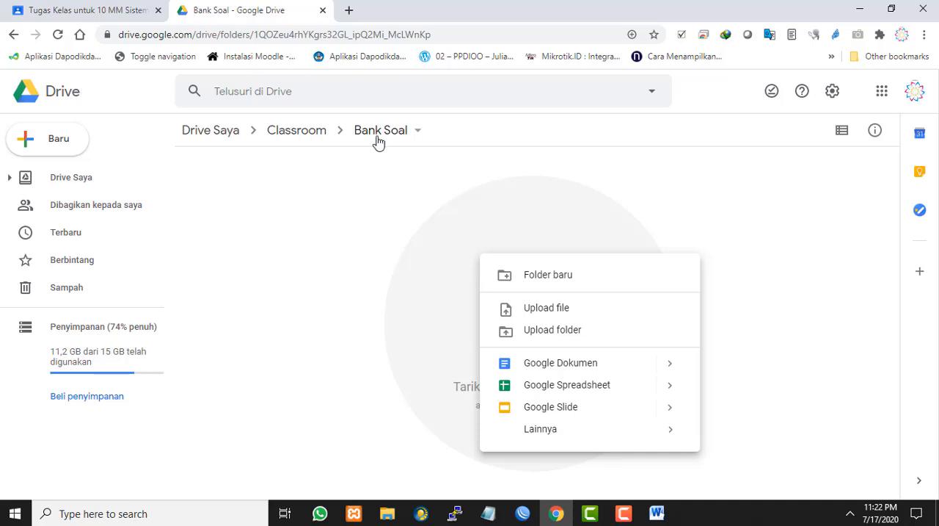
left_click(437, 278)
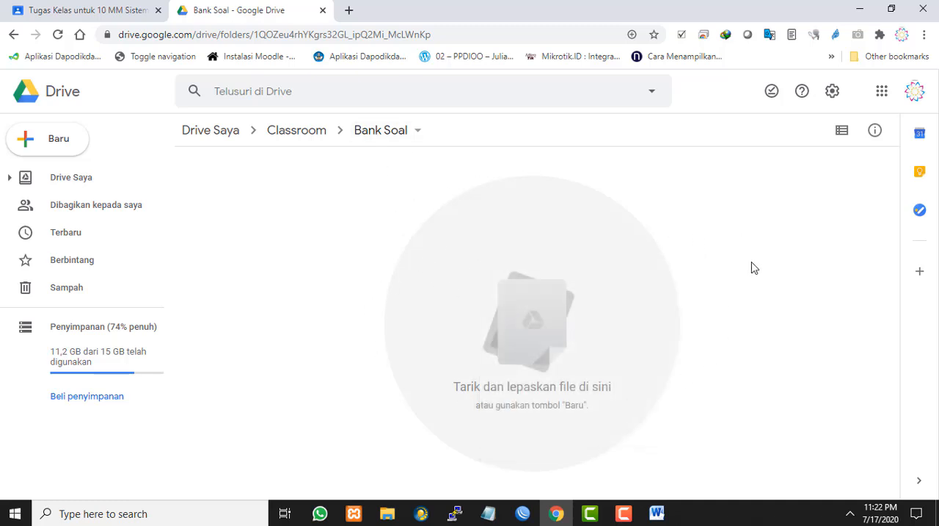
right_click(721, 242)
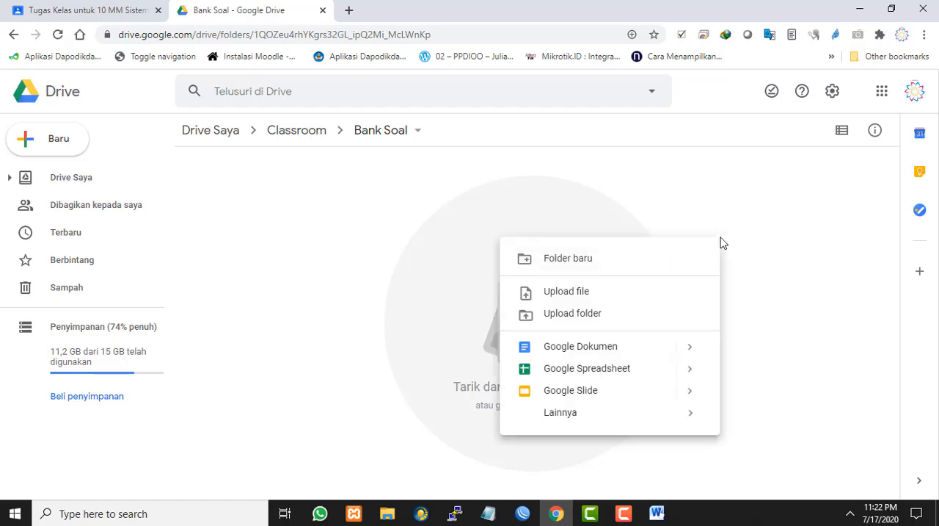
left_click(632, 292)
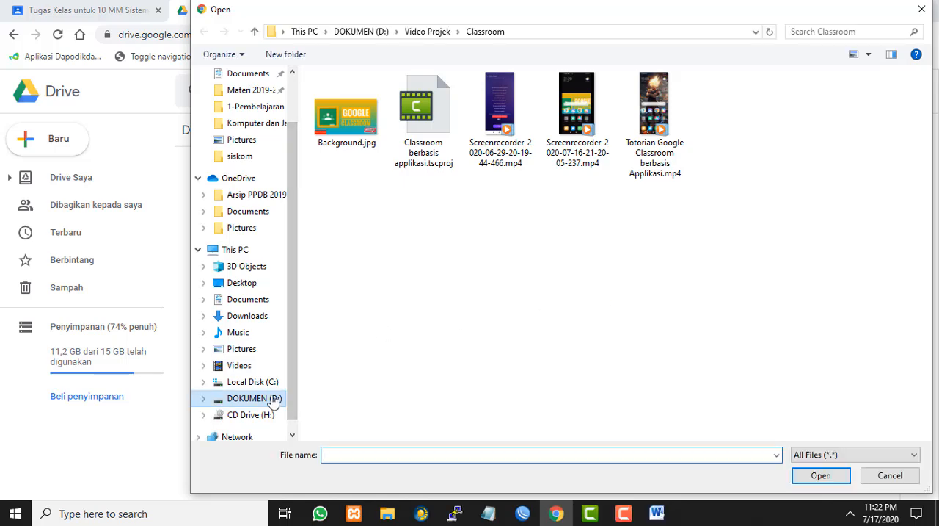
Upload Soal Ulangan KD-3.1.docx from the Soal Soal\siskom folder under Materi 2019-2020 on drive D and dismiss the upload notice
left_click(271, 398)
left_click(366, 316)
double_click(365, 316)
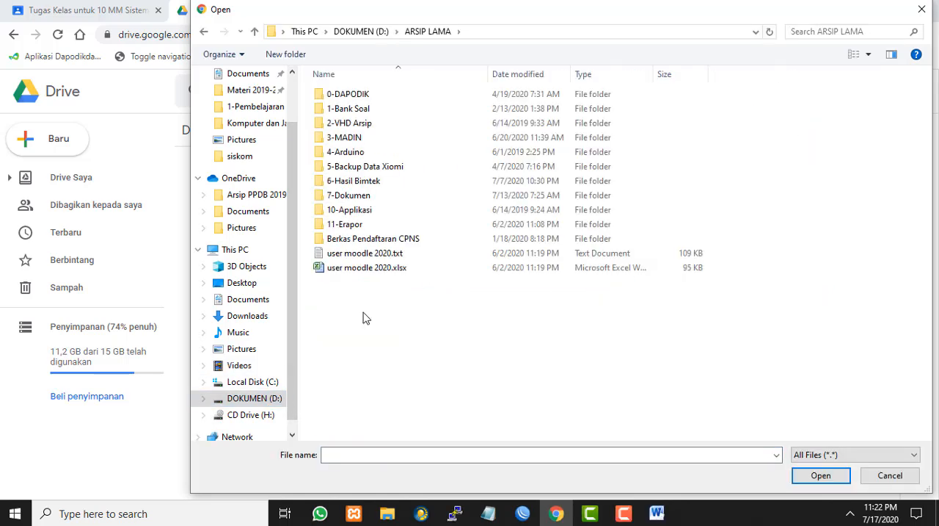
double_click(359, 195)
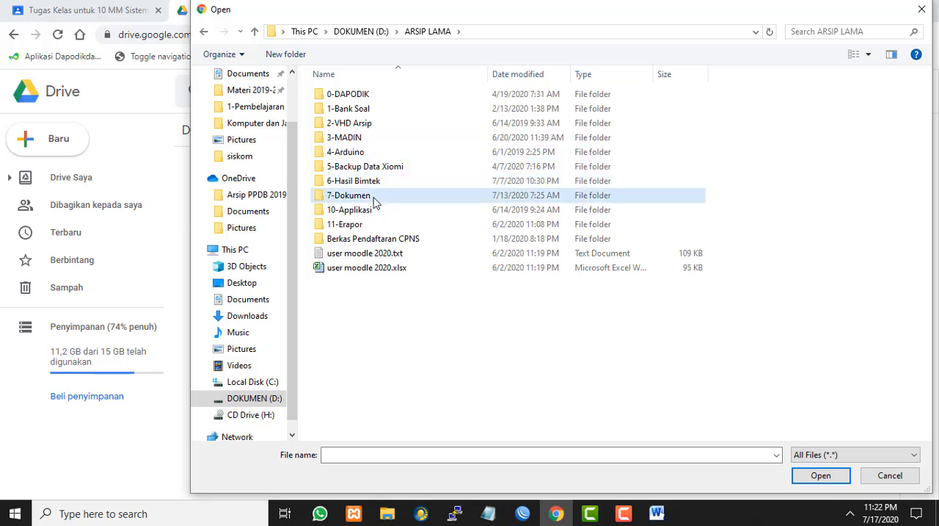
double_click(443, 122)
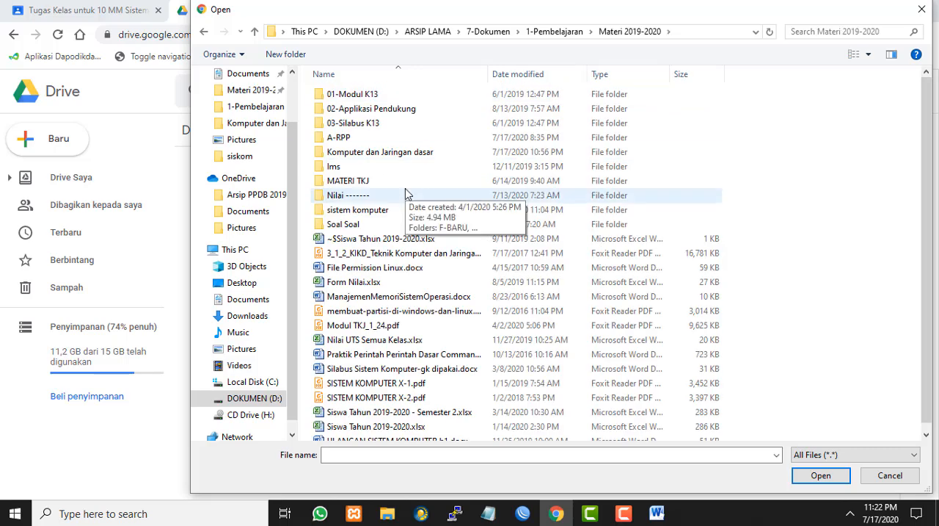
double_click(345, 230)
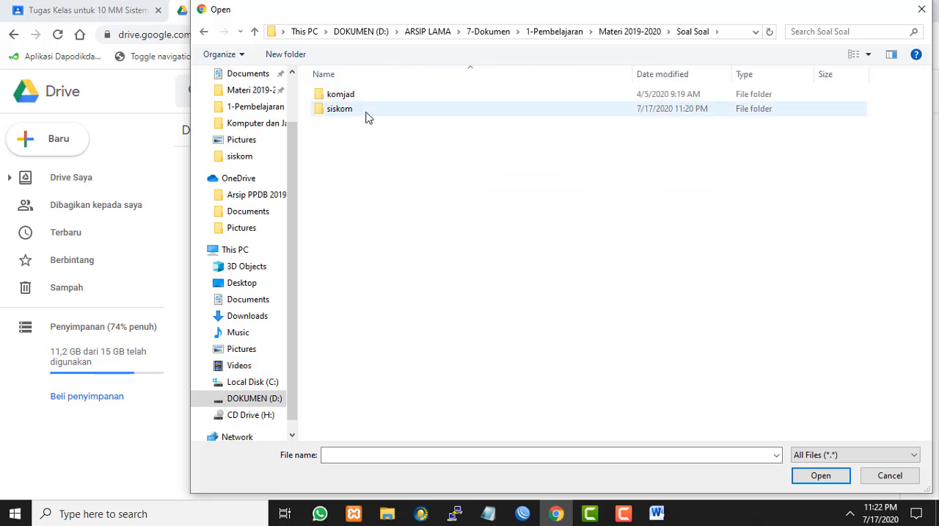
double_click(367, 108)
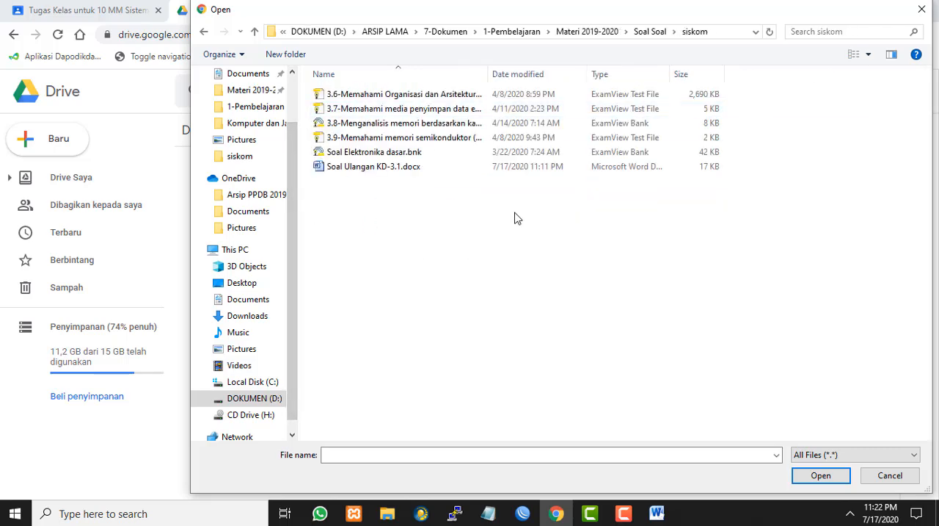
left_click(364, 168)
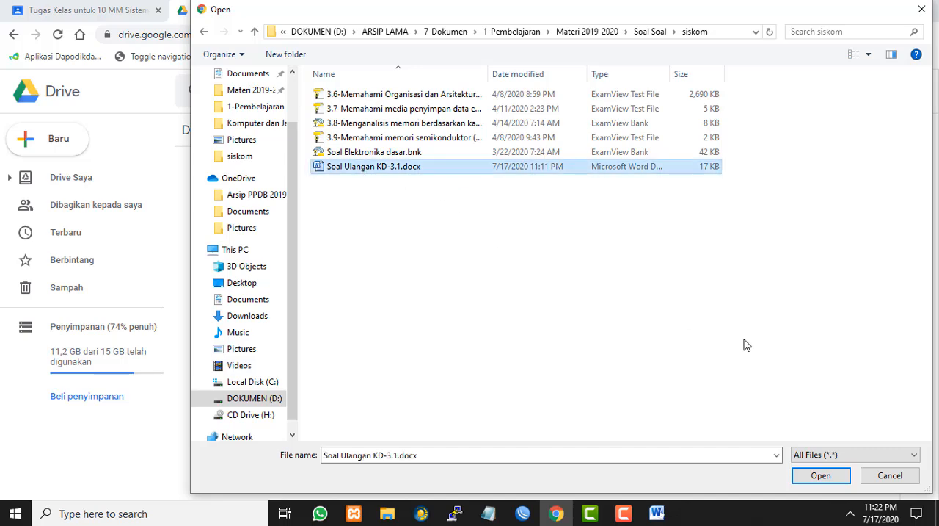
left_click(820, 476)
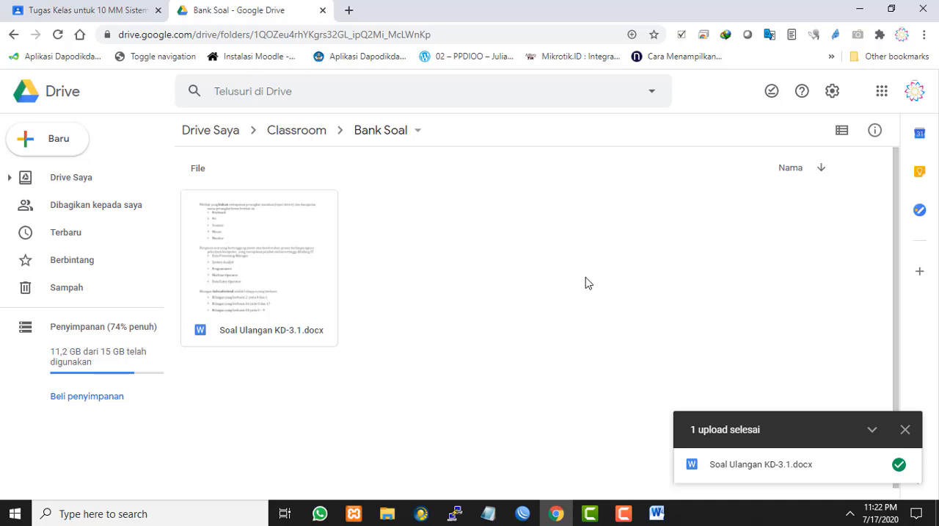
left_click(905, 429)
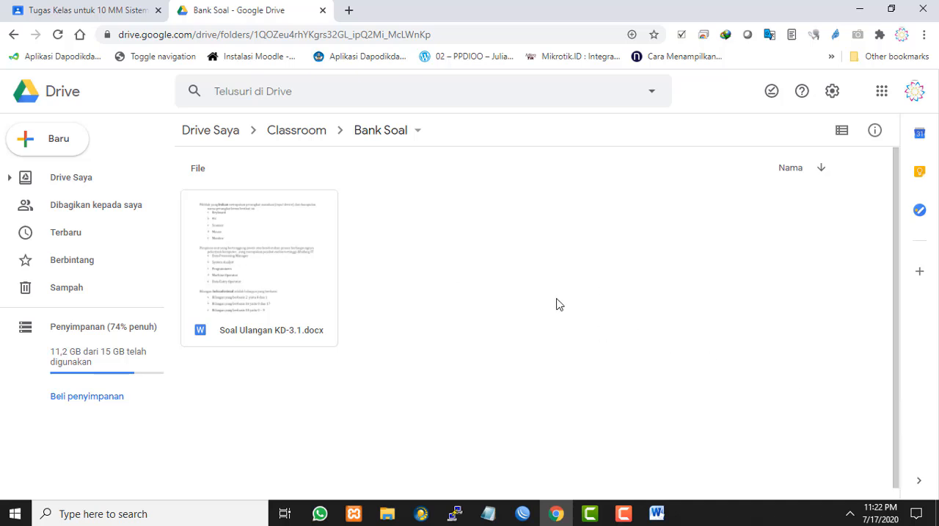
Preview the uploaded Soal Ulangan KD-3.1.docx and open it with Google Docs
double_click(238, 251)
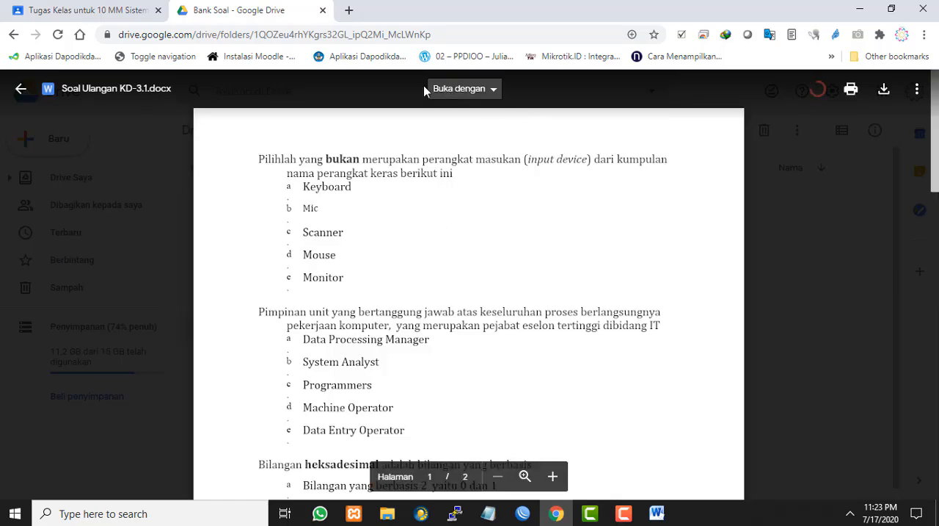
left_click(496, 91)
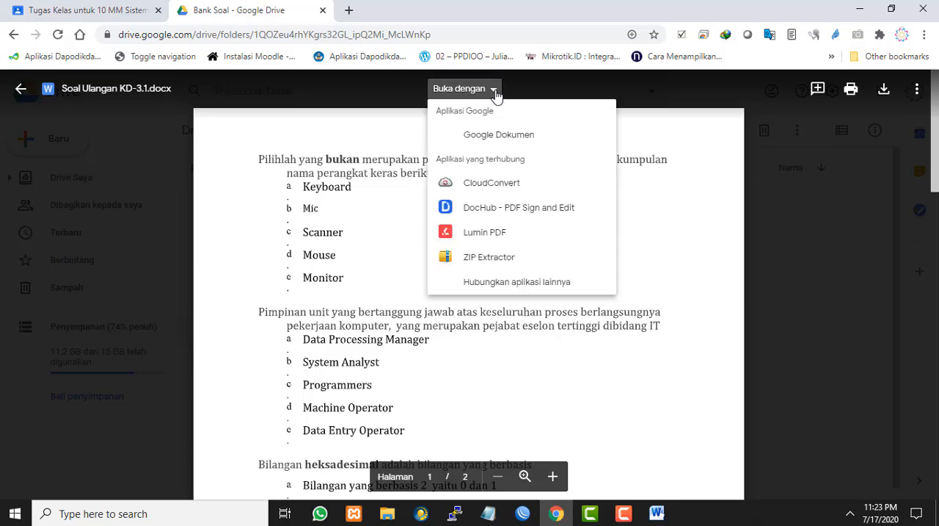
left_click(480, 138)
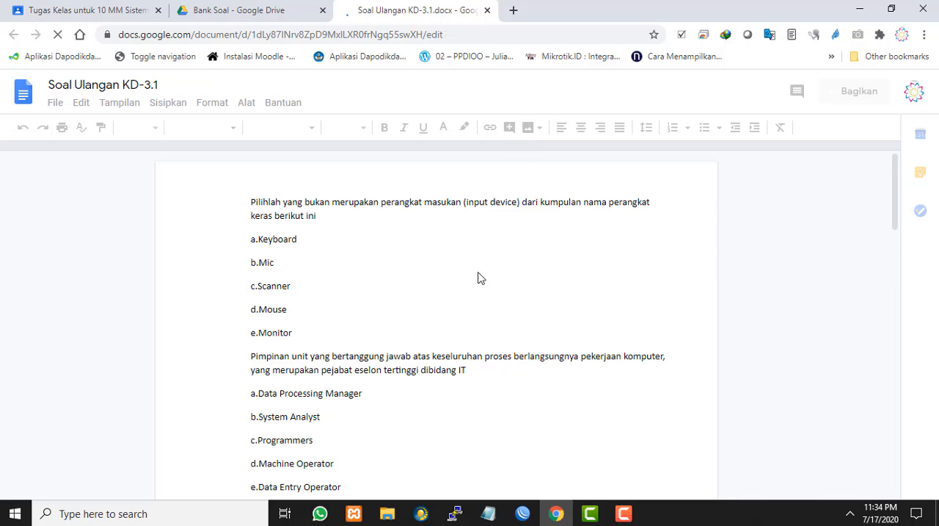
Examine how the questions and their lettered answer options are laid out on both pages, highlighting the first question's options a to e
scroll(479, 275, "down", 2)
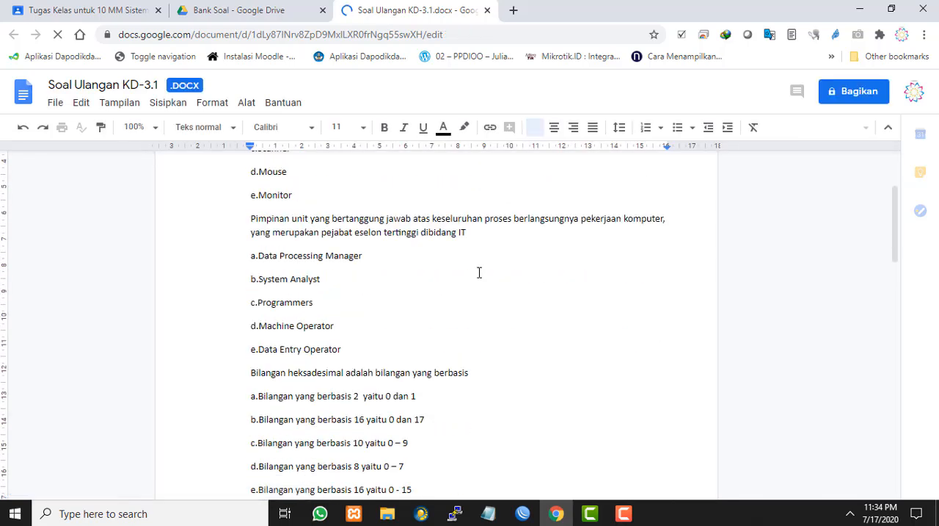
scroll(478, 273, "down", 3)
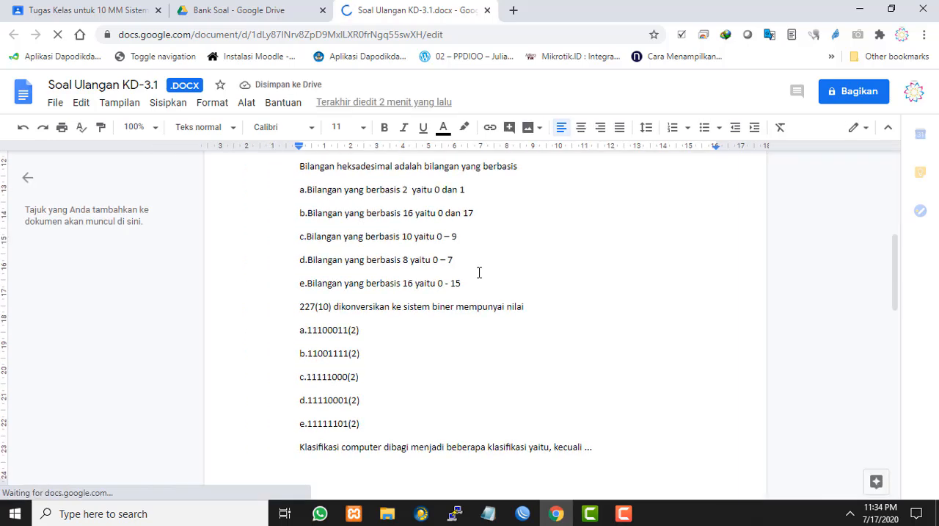
scroll(480, 272, "up", 2)
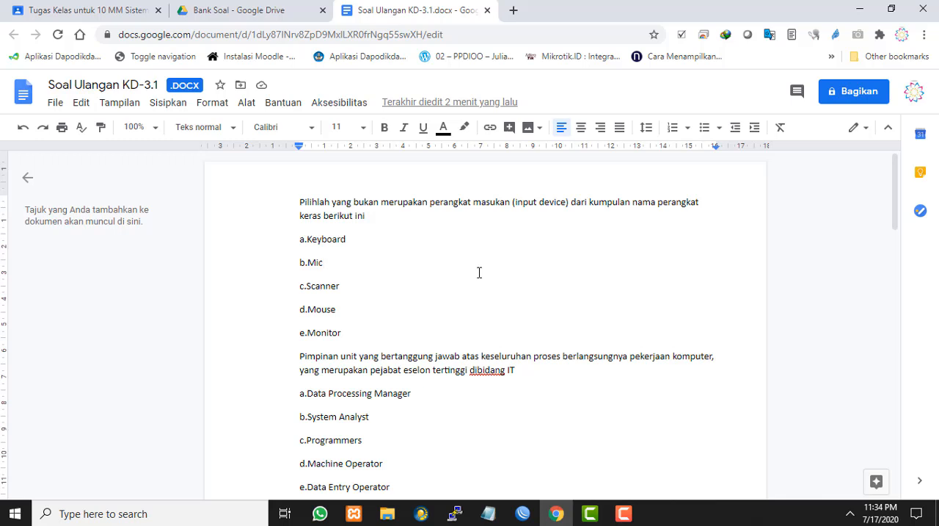
left_click(297, 200)
left_click(296, 239)
left_click(389, 242, "shift")
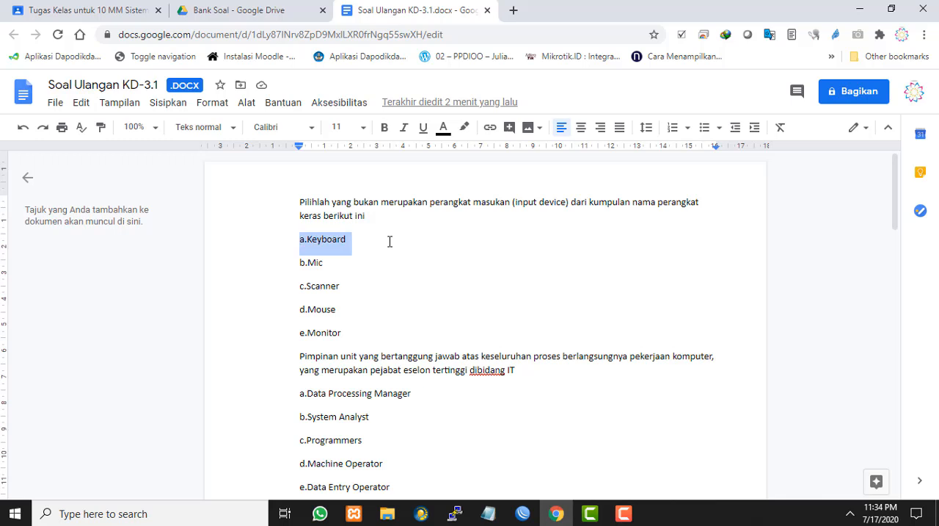
left_click(386, 258)
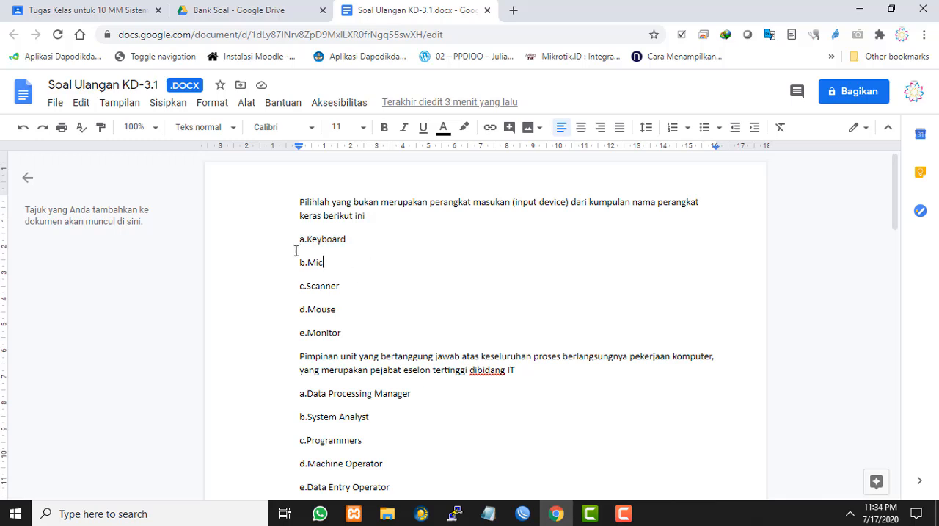
left_click_drag(297, 239, 400, 336)
scroll(446, 294, "down", 7)
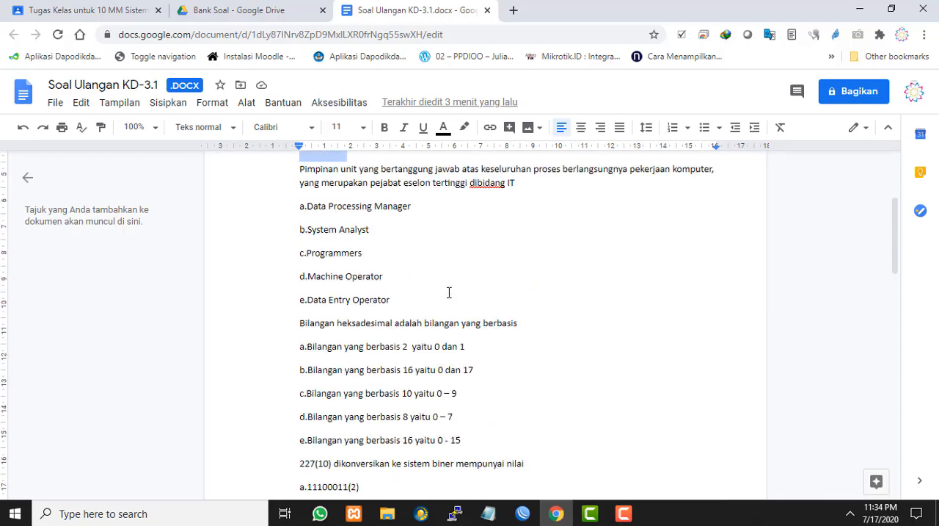
scroll(449, 292, "down", 3)
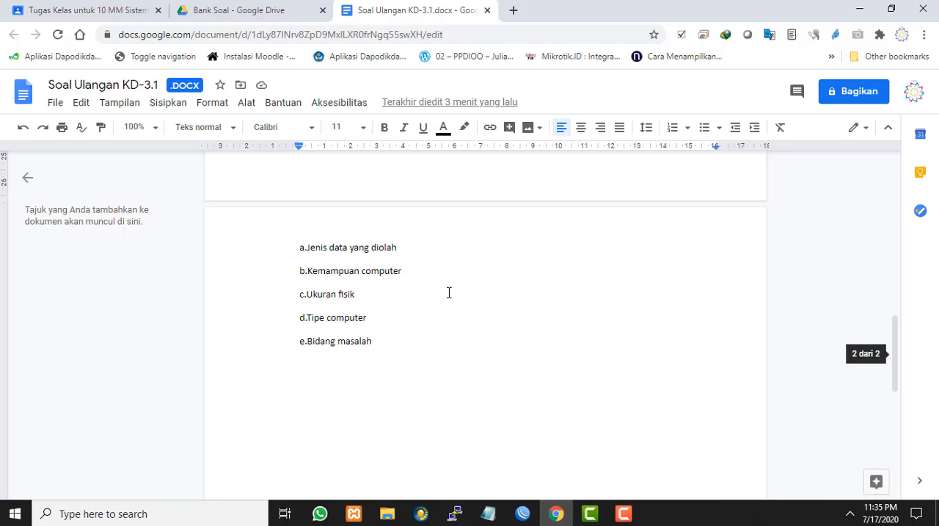
scroll(450, 293, "up", 1)
scroll(449, 296, "up", 8)
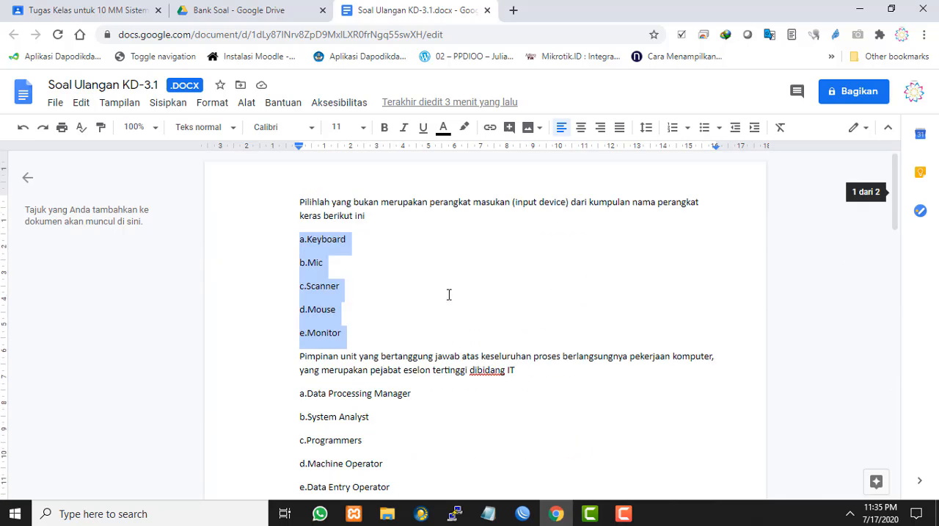
left_click(450, 263)
scroll(450, 264, "down", 4)
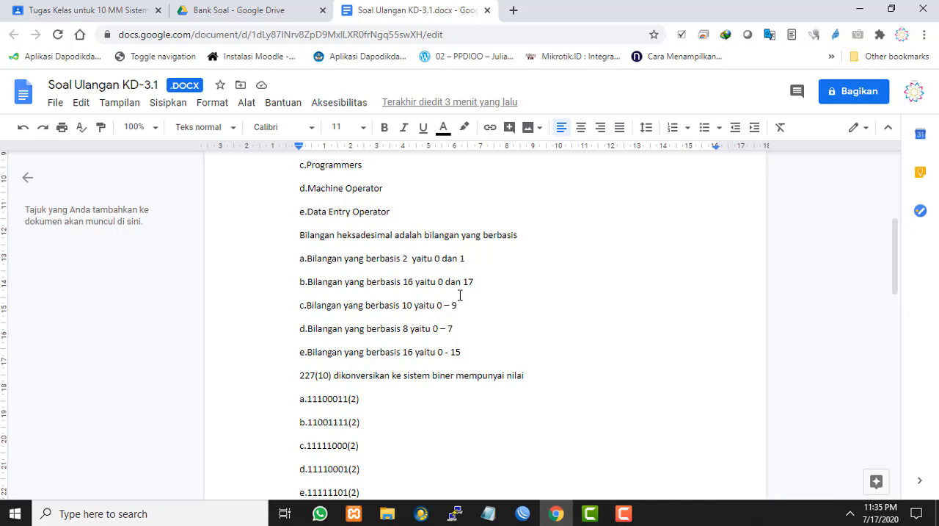
scroll(460, 292, "up", 4)
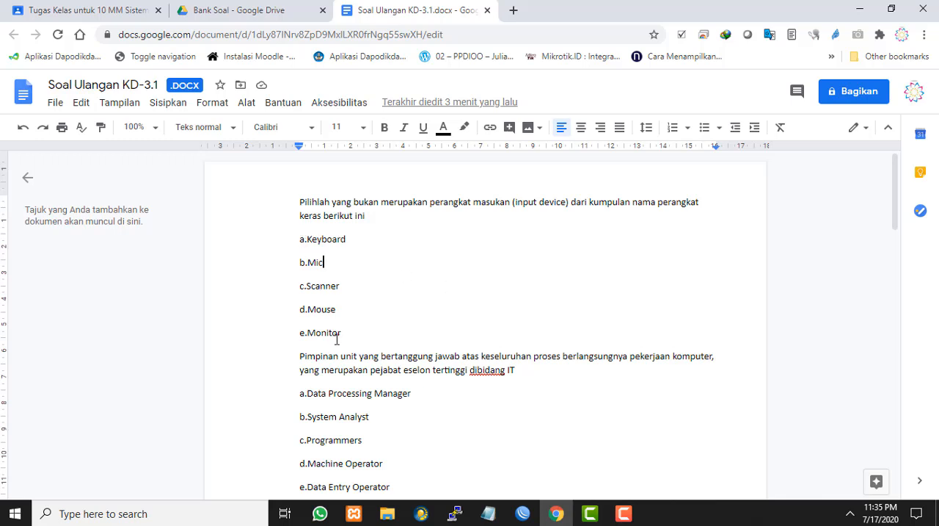
left_click_drag(347, 334, 283, 248)
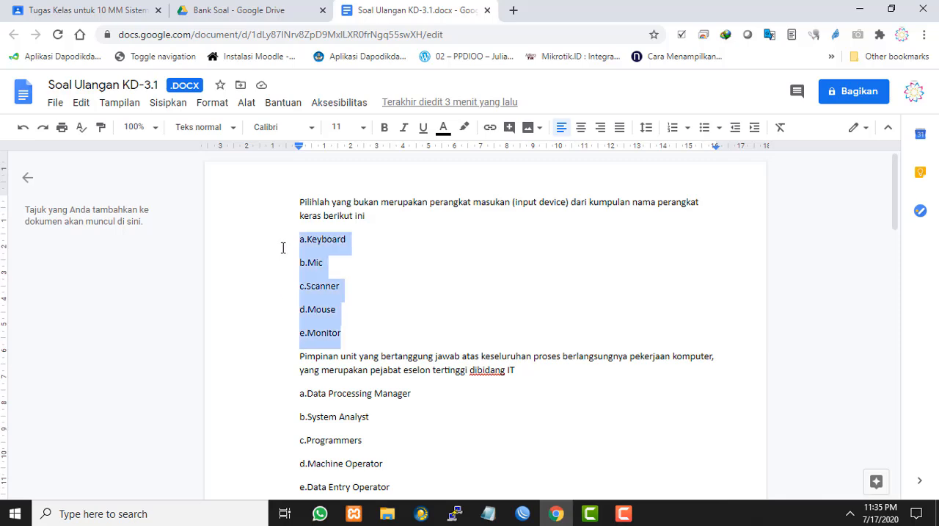
scroll(373, 345, "down", 3)
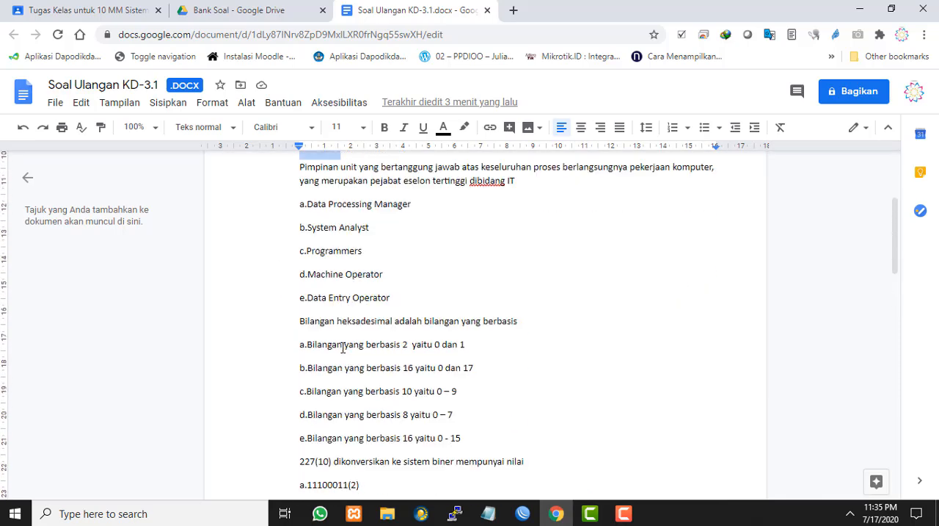
scroll(316, 271, "up", 3)
scroll(343, 286, "down", 3)
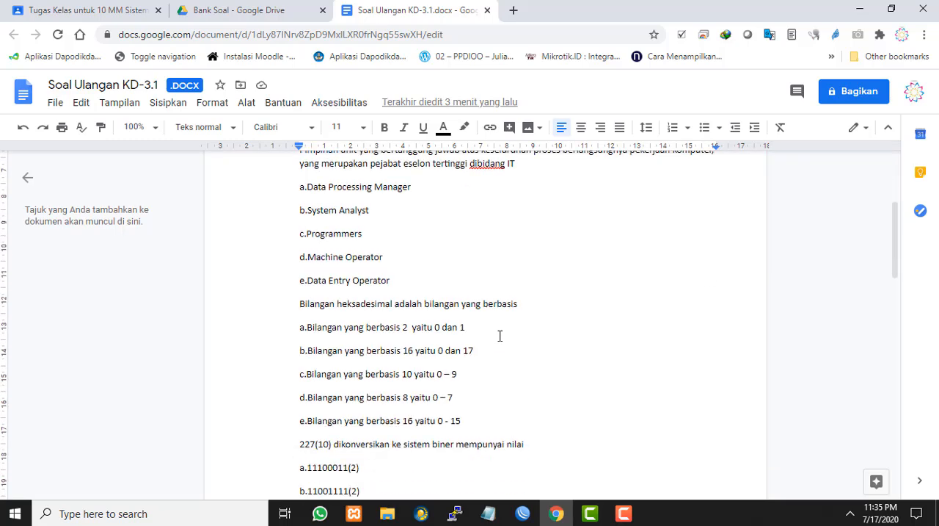
scroll(499, 335, "up", 3)
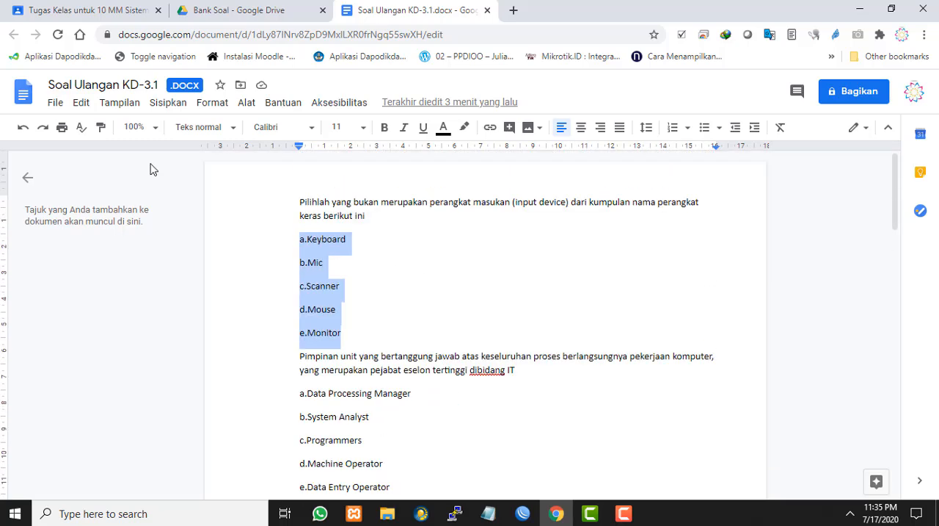
Save the .docx file as a native Google Docs document and look over the questions in the converted copy
left_click(56, 104)
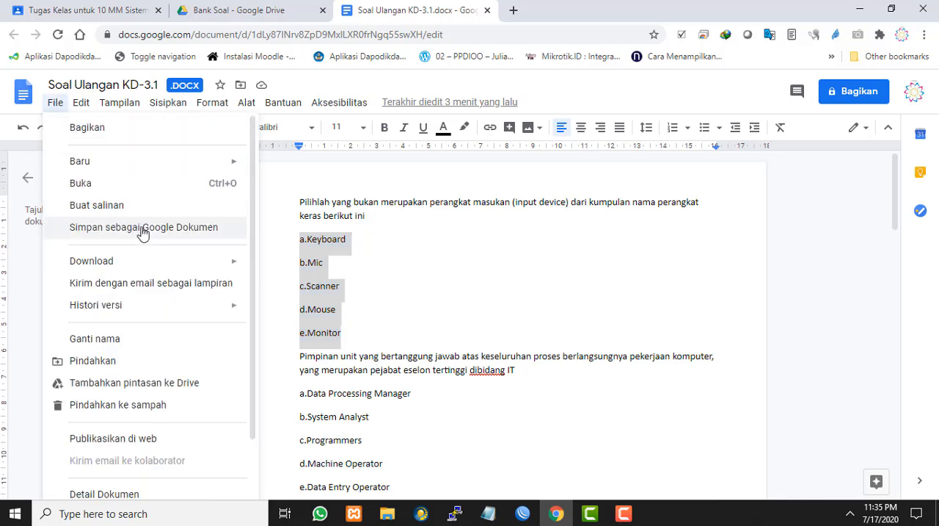
left_click(185, 234)
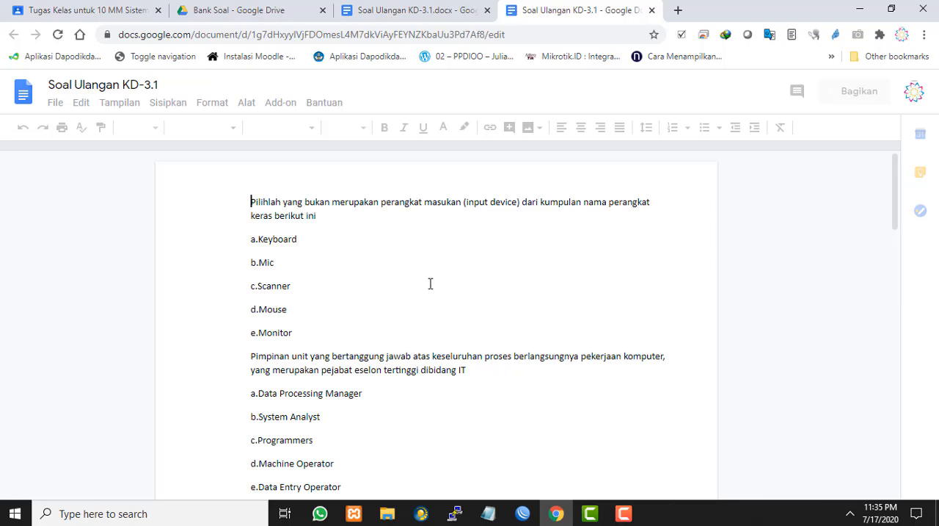
scroll(432, 284, "down", 9)
scroll(447, 278, "up", 8)
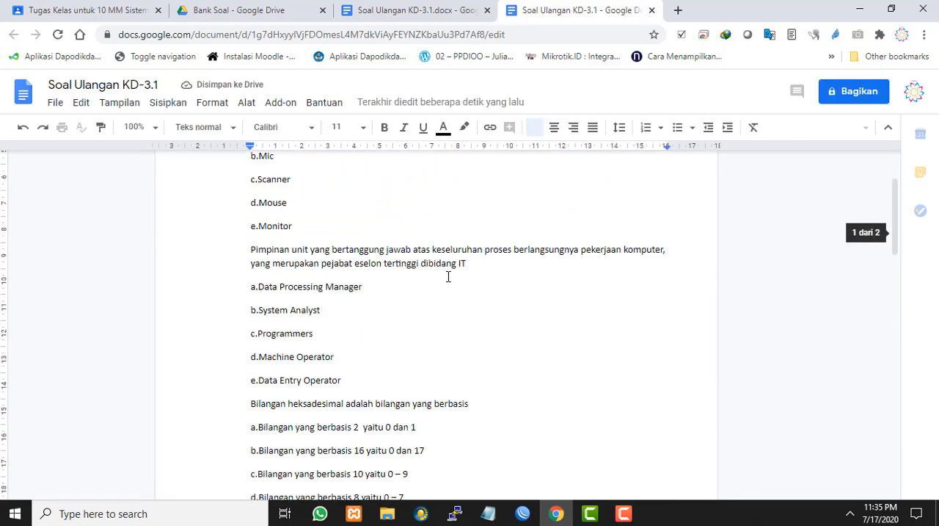
scroll(449, 277, "up", 1)
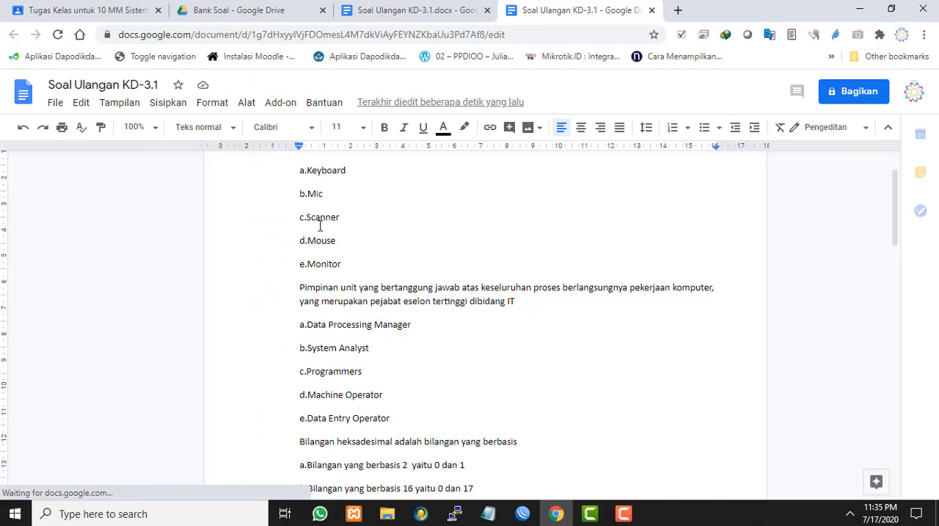
Compare the .docx document with its converted Google Docs copy and close both document tabs to return to Google Drive
left_click(368, 16)
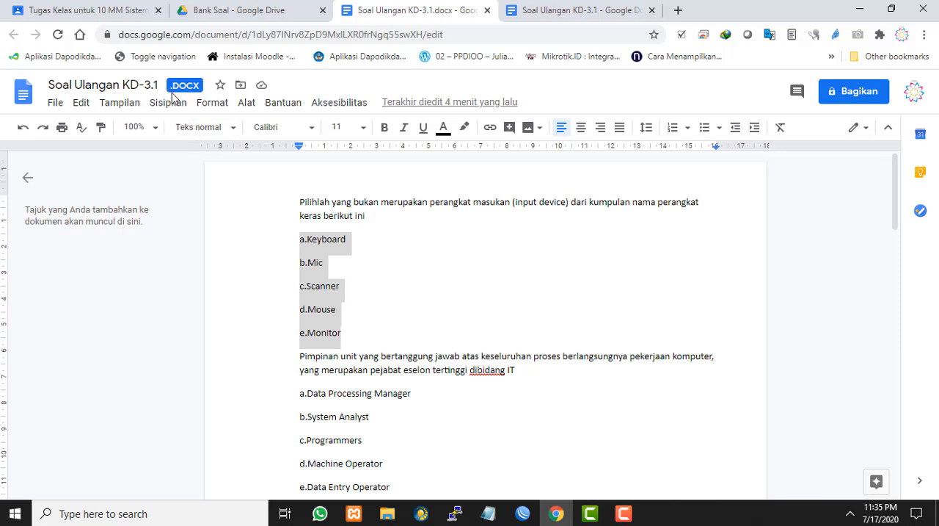
left_click(596, 9)
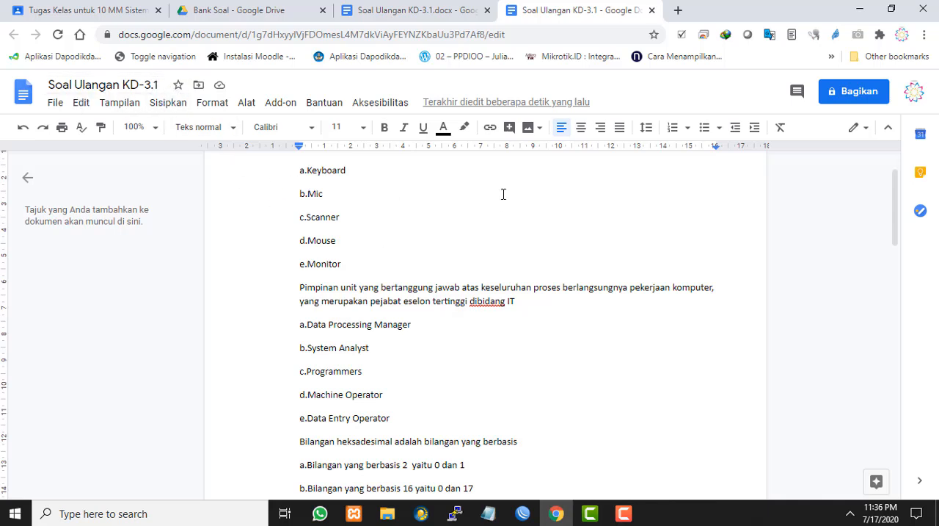
scroll(562, 200, "down", 7)
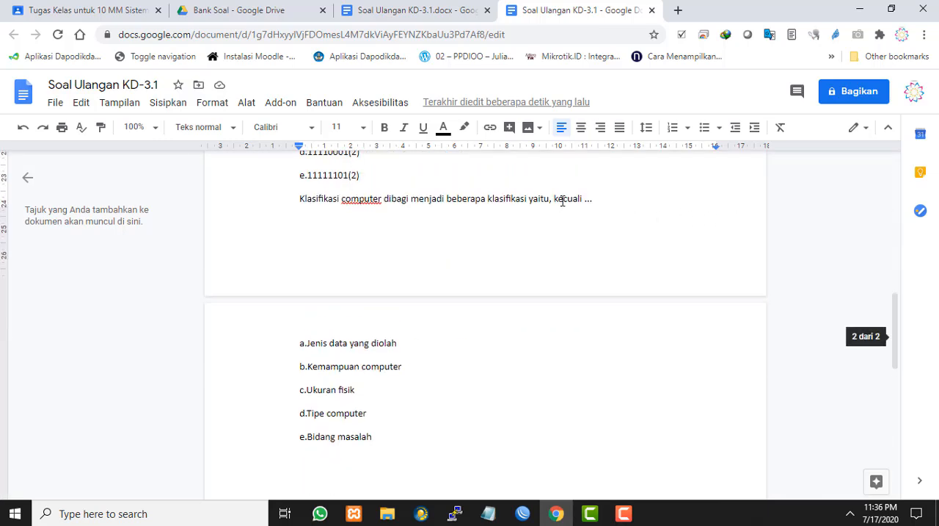
scroll(562, 199, "up", 4)
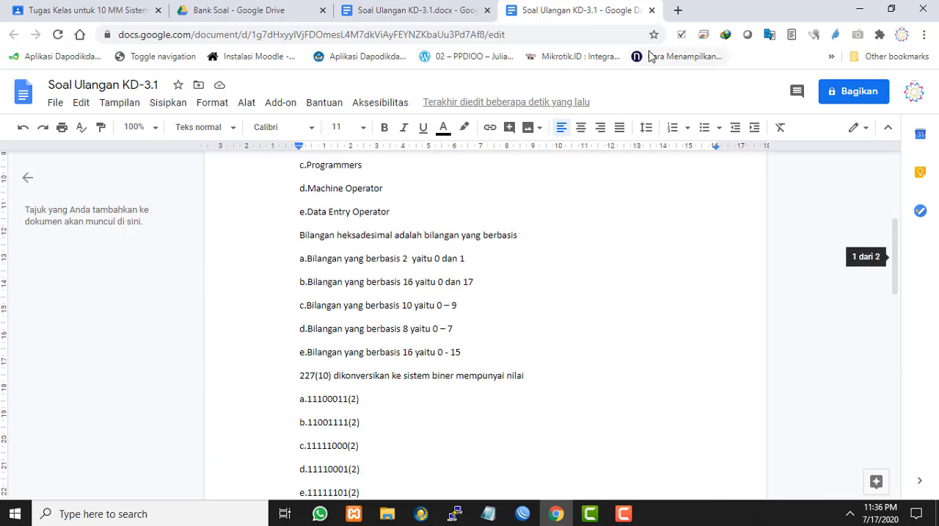
left_click(652, 11)
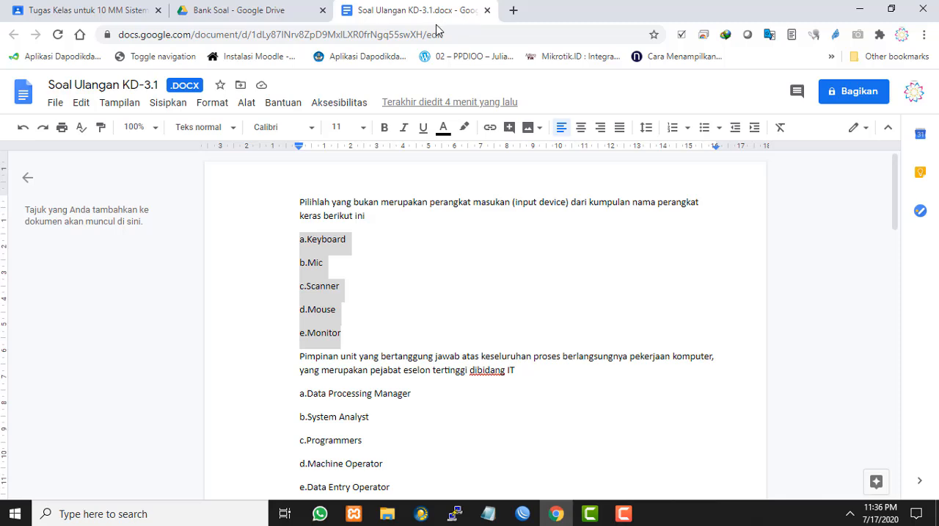
left_click(487, 11)
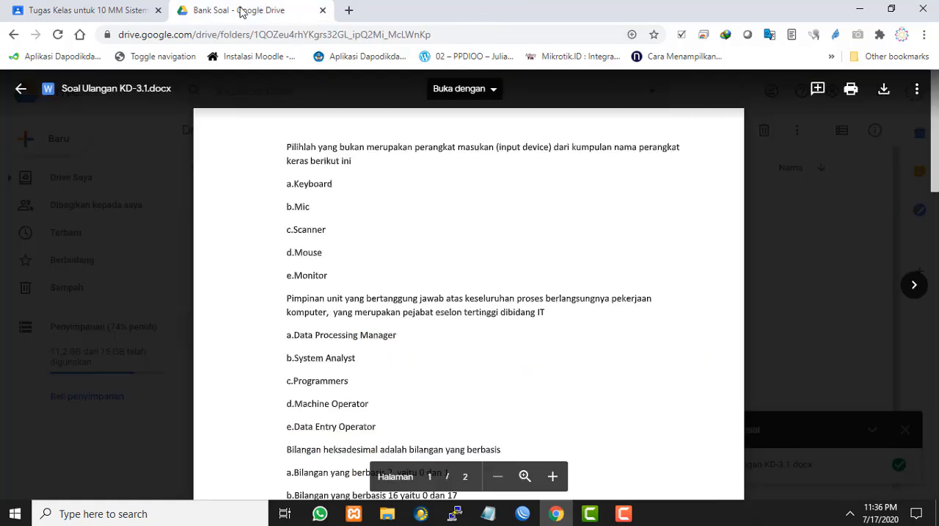
Close the .docx preview and check which apps can open the Google Docs copy of Soal Ulangan KD-3.1
left_click(793, 254)
left_click(671, 266)
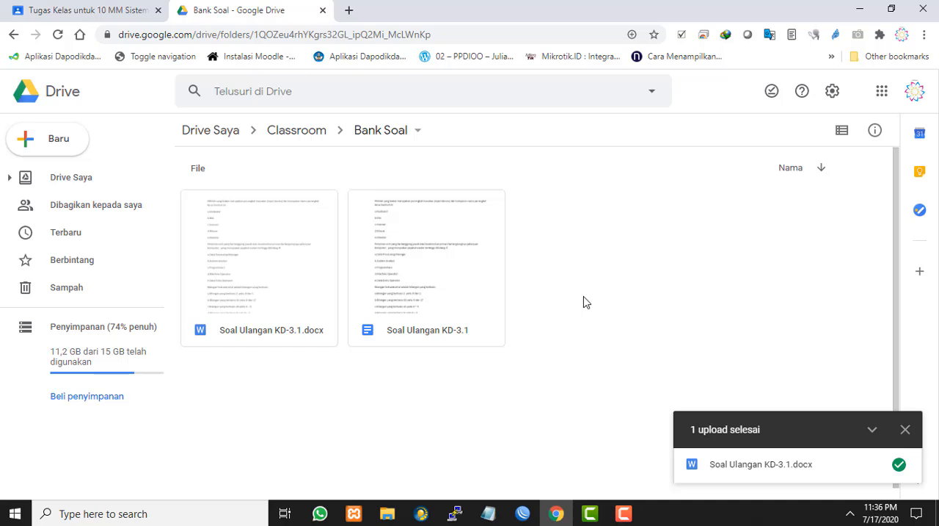
left_click(430, 266)
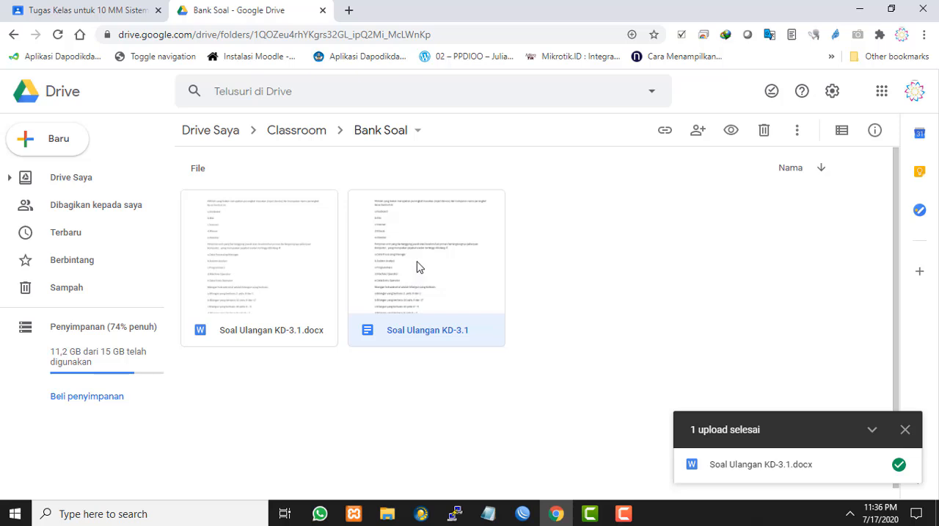
left_click(512, 277)
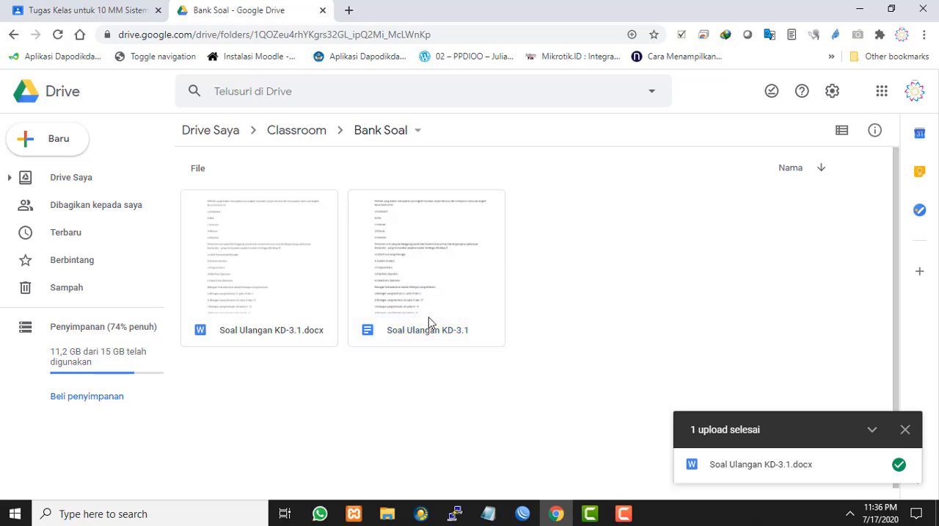
right_click(433, 242)
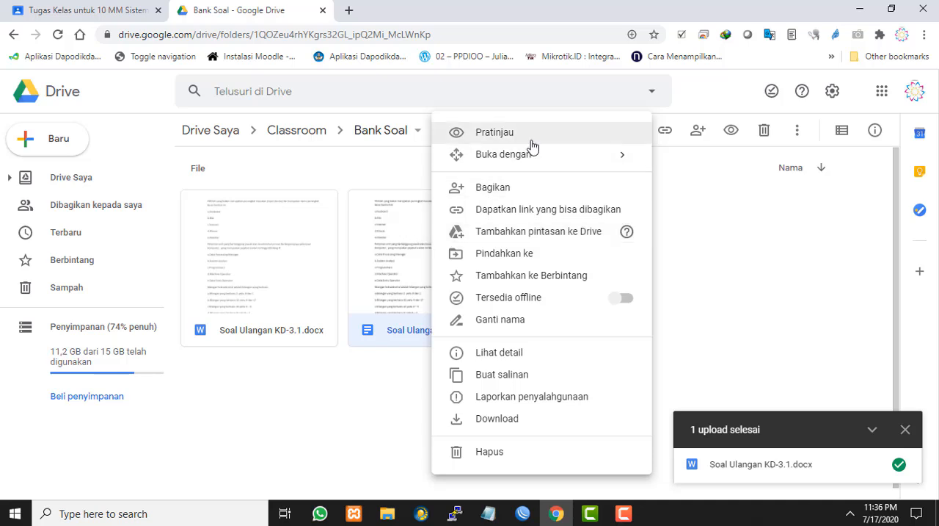
mouse_move(528, 157)
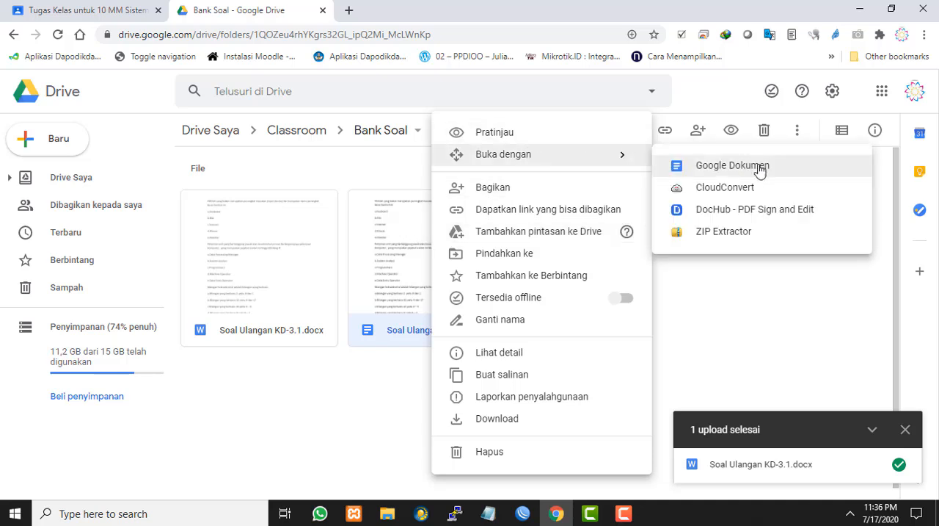
left_click(400, 419)
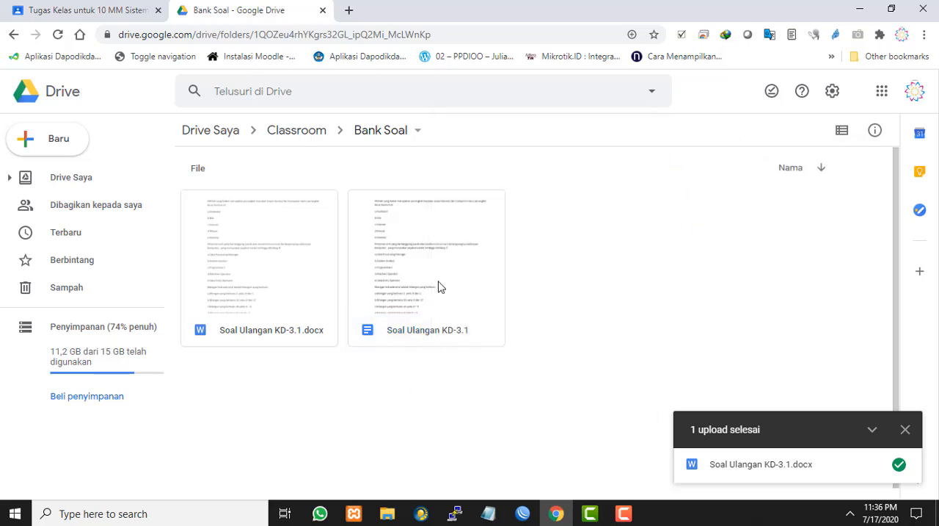
Open the Google Docs copy of Soal Ulangan KD-3.1, look through its questions to the end and close it
left_click(440, 280)
double_click(440, 280)
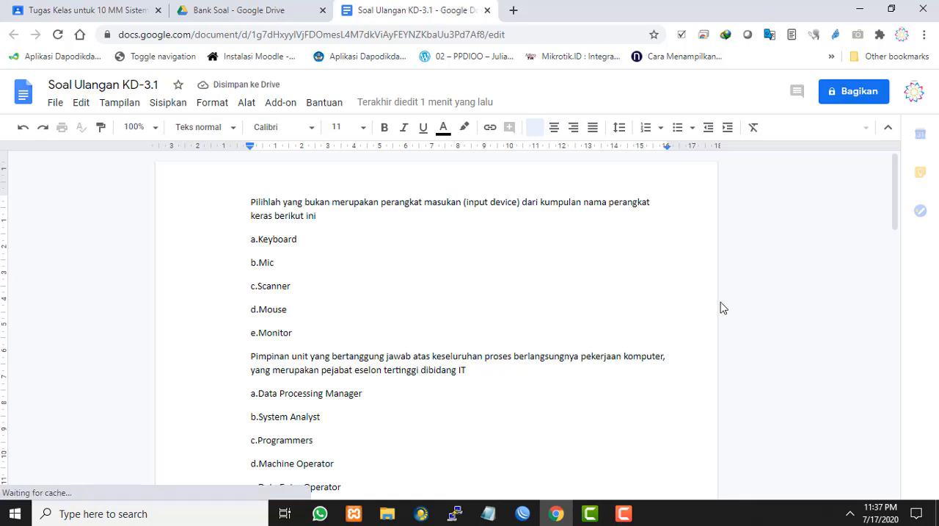
scroll(724, 309, "down", 7)
scroll(711, 309, "up", 7)
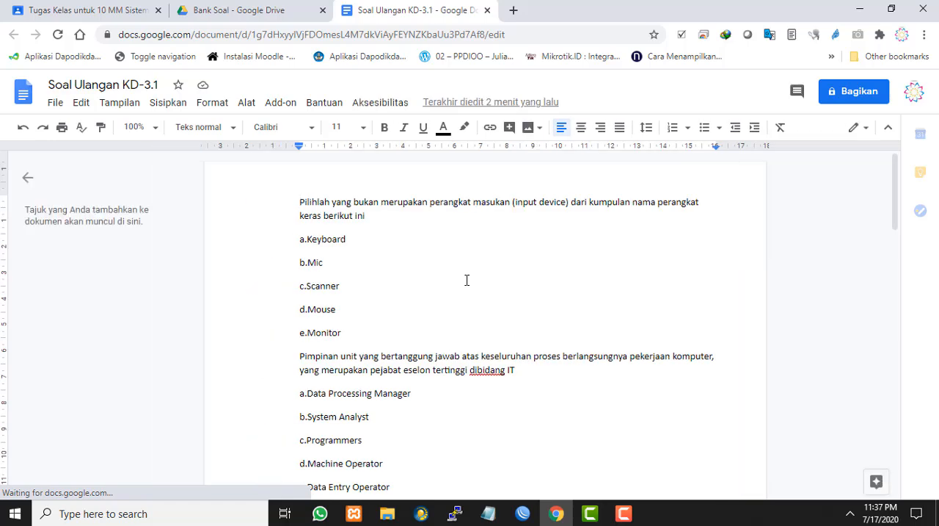
scroll(466, 279, "down", 15)
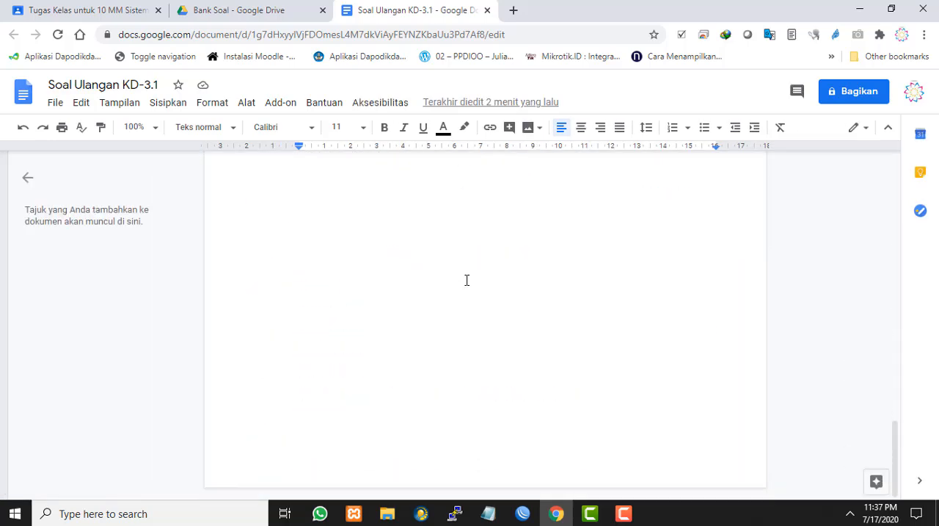
scroll(466, 279, "up", 5)
scroll(466, 280, "up", 5)
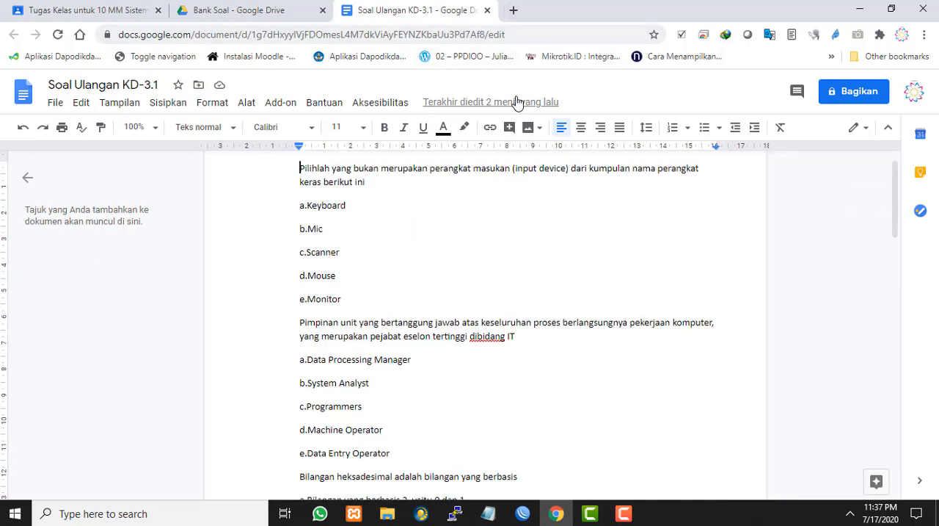
left_click(488, 10)
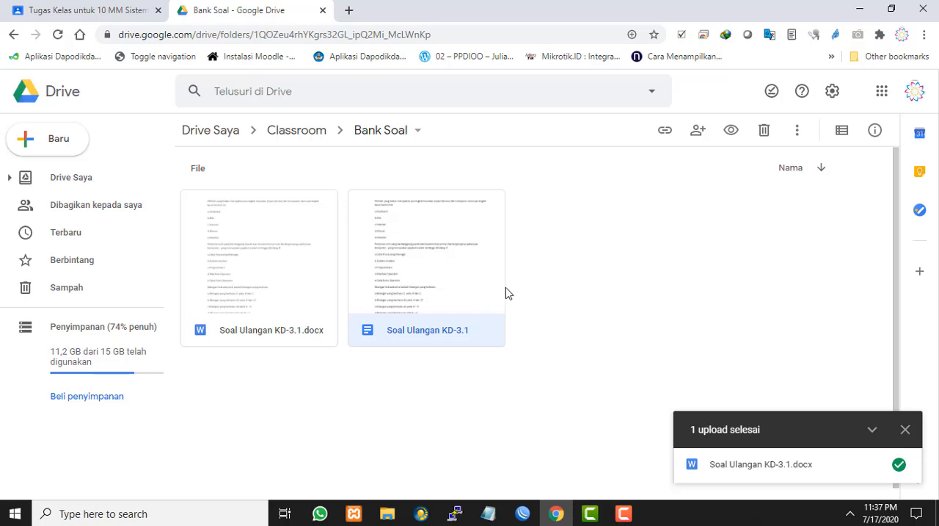
Open a new browser tab and go from the Google apps list to the page with all Google products
left_click(349, 10)
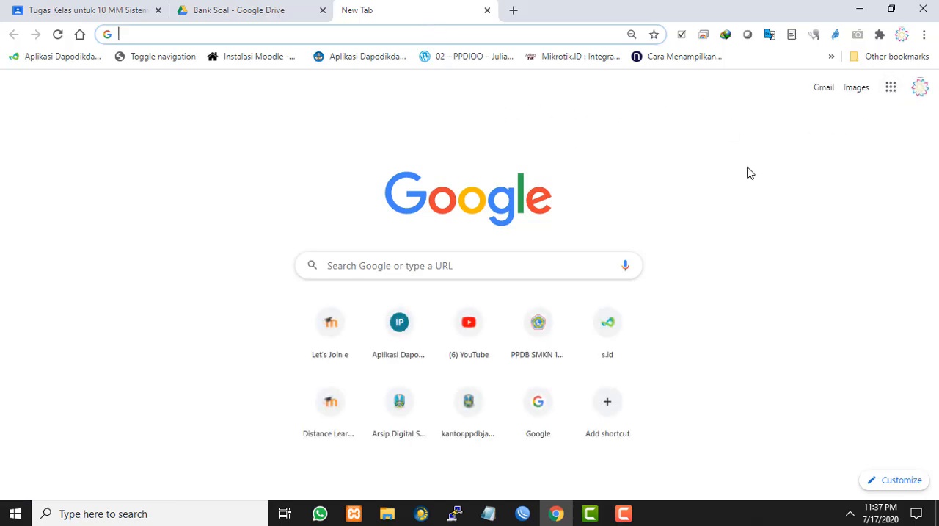
left_click(890, 96)
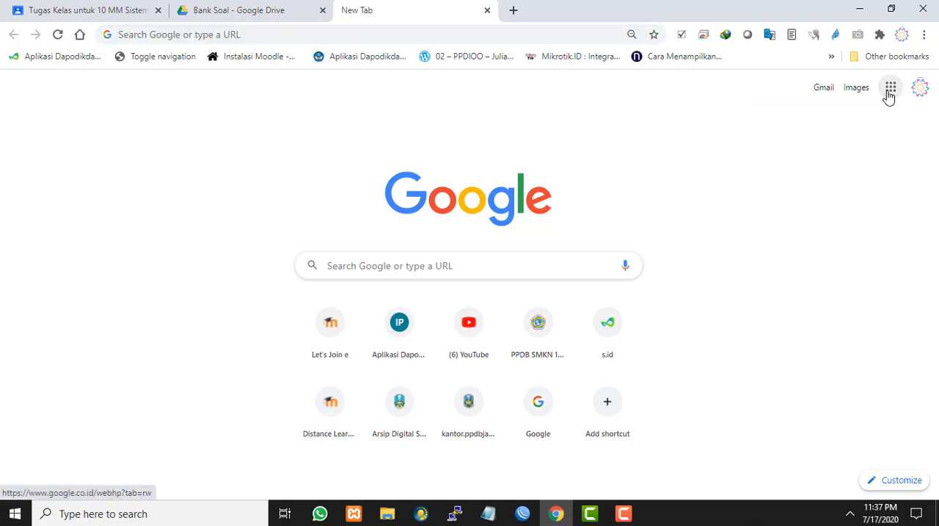
scroll(869, 191, "down", 4)
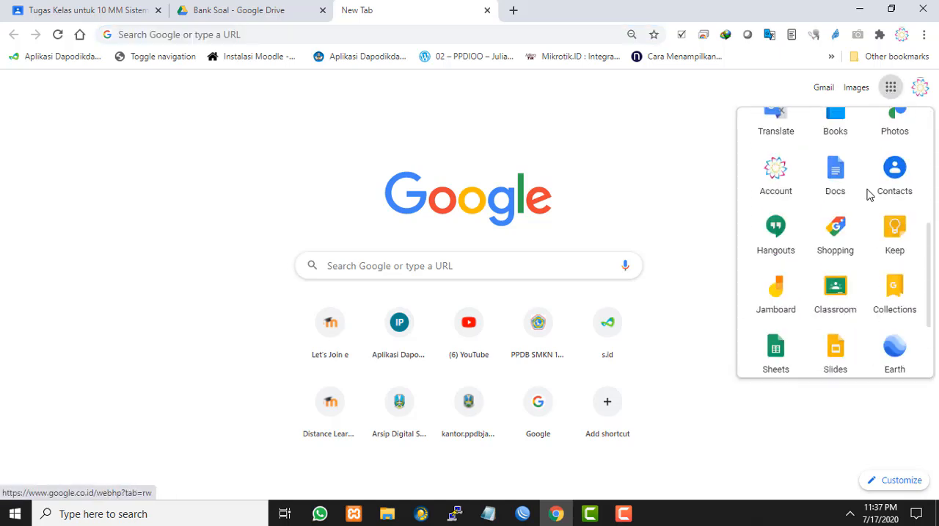
scroll(870, 194, "down", 2)
scroll(856, 253, "up", 4)
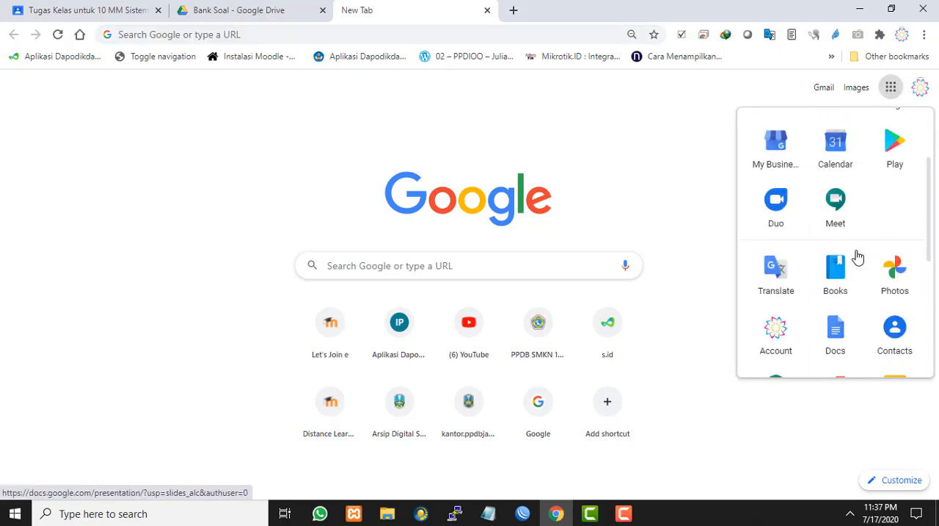
scroll(858, 257, "up", 2)
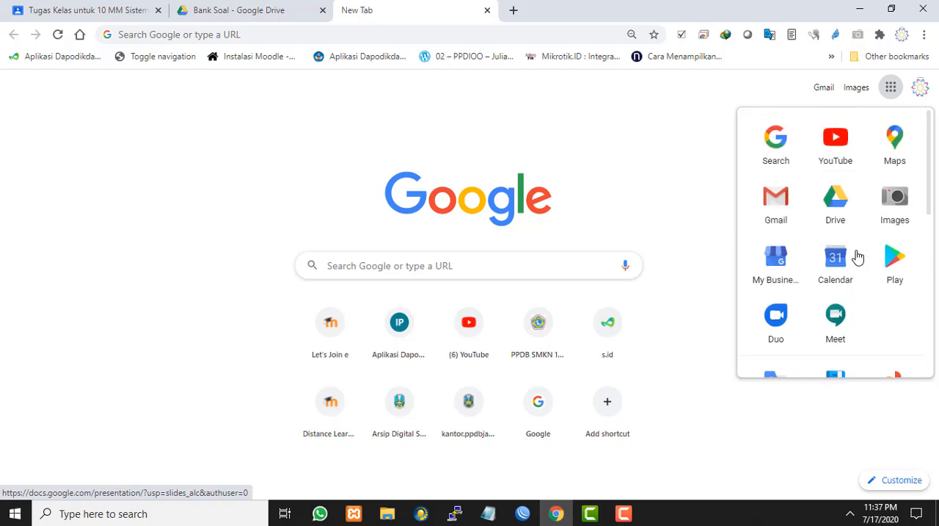
scroll(858, 256, "down", 6)
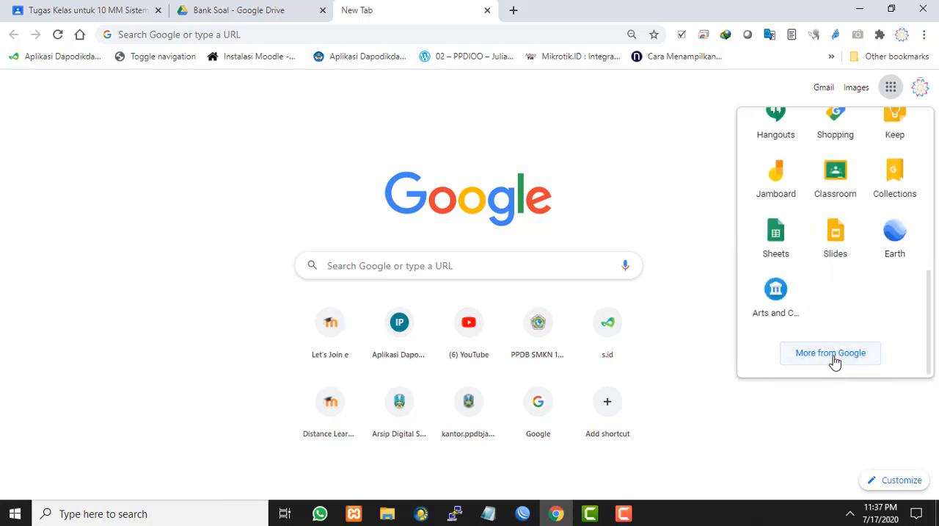
left_click(833, 354)
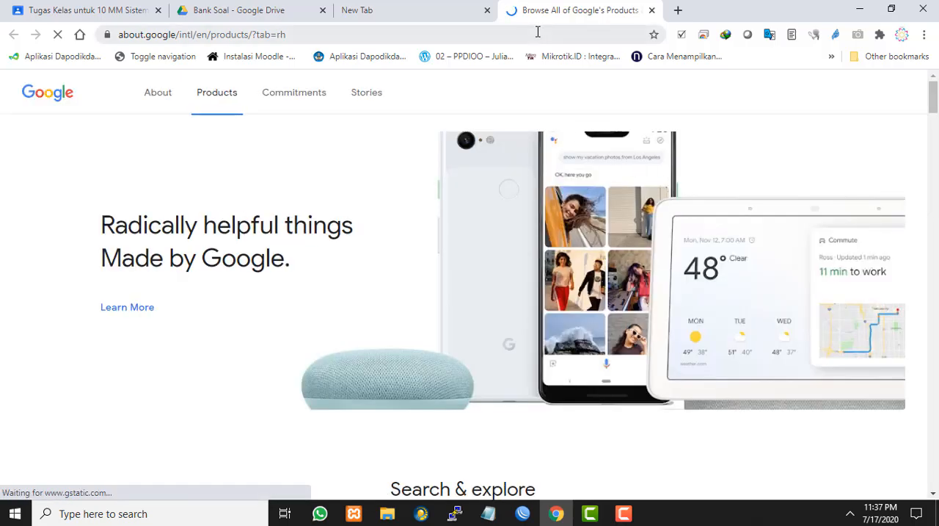
Find Forms in the all-products section of the Google products page and open its introduction page
scroll(583, 224, "down", 10)
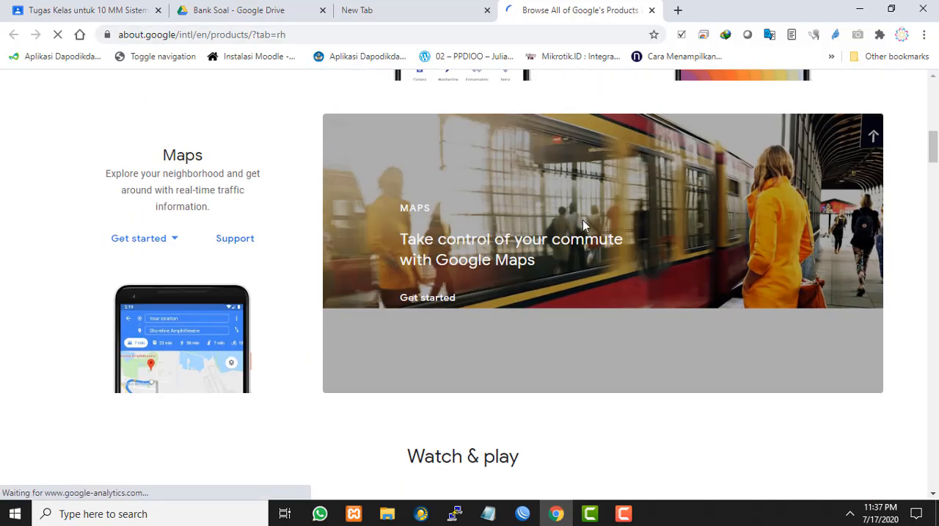
scroll(583, 221, "up", 10)
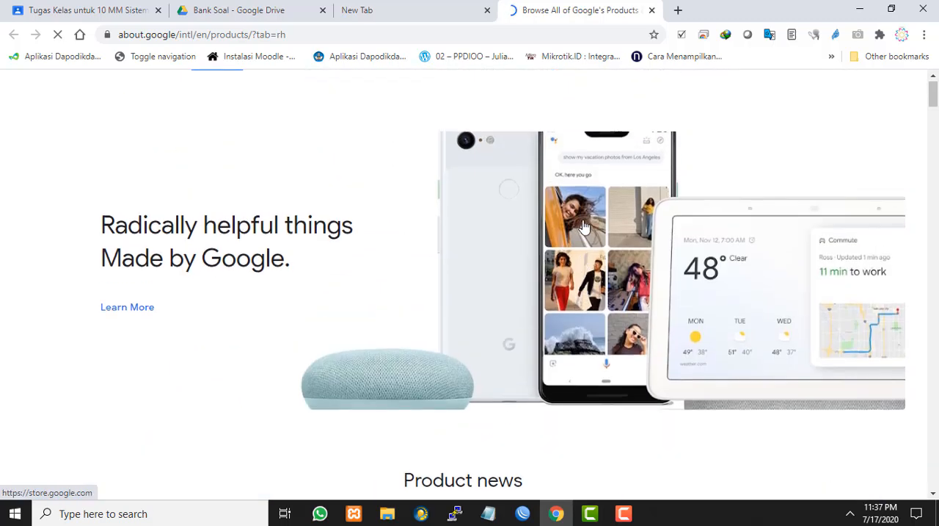
scroll(583, 227, "down", 6)
scroll(583, 226, "down", 4)
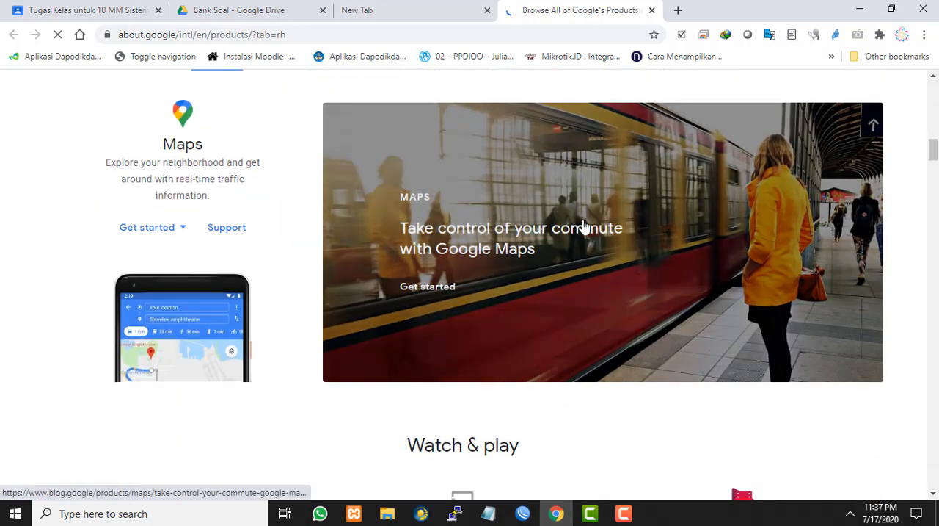
scroll(585, 226, "down", 12)
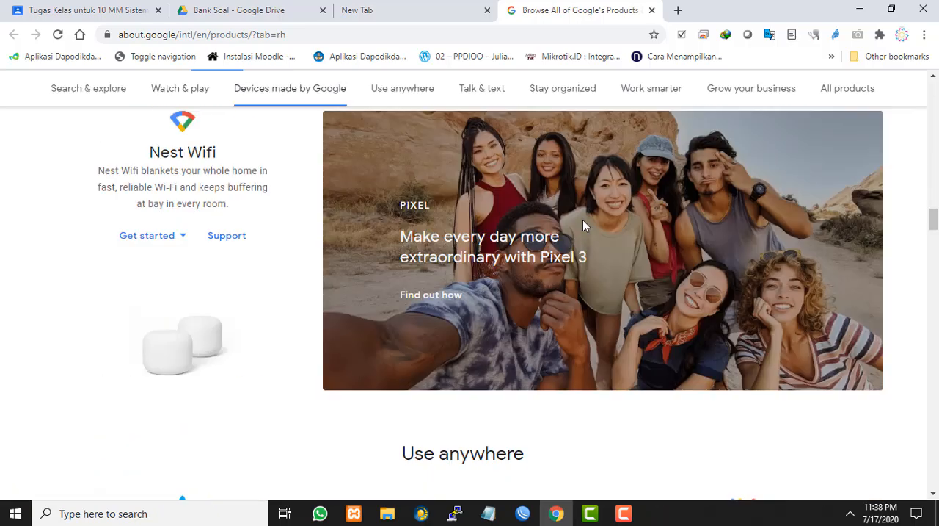
scroll(583, 225, "down", 12)
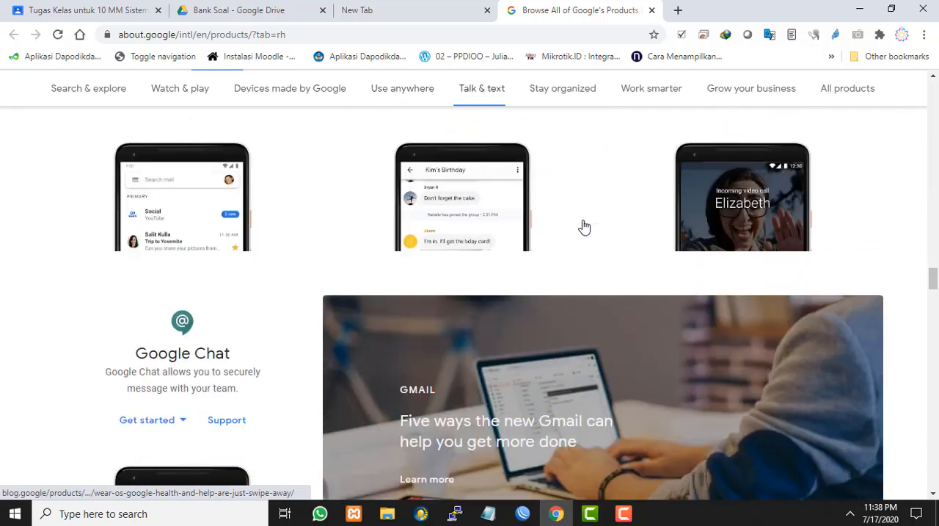
scroll(584, 226, "down", 12)
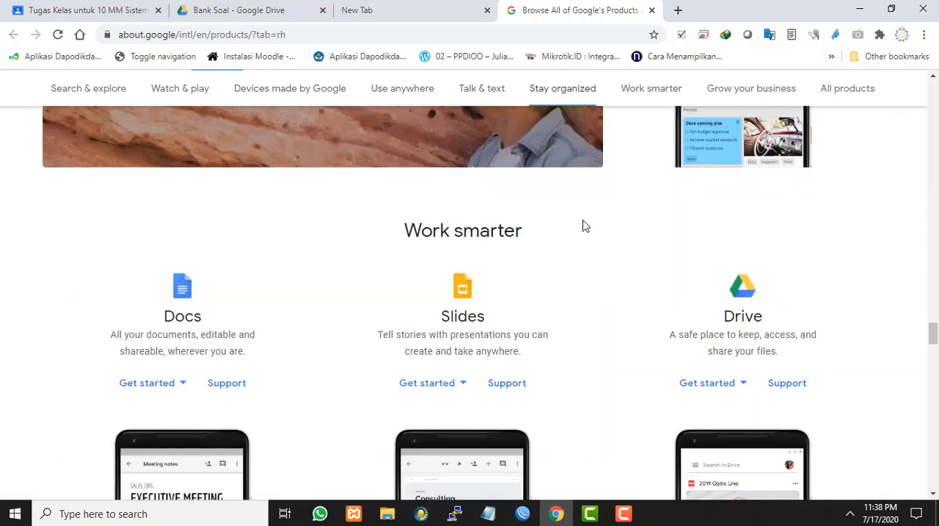
scroll(585, 226, "down", 4)
scroll(583, 225, "up", 4)
scroll(583, 225, "down", 5)
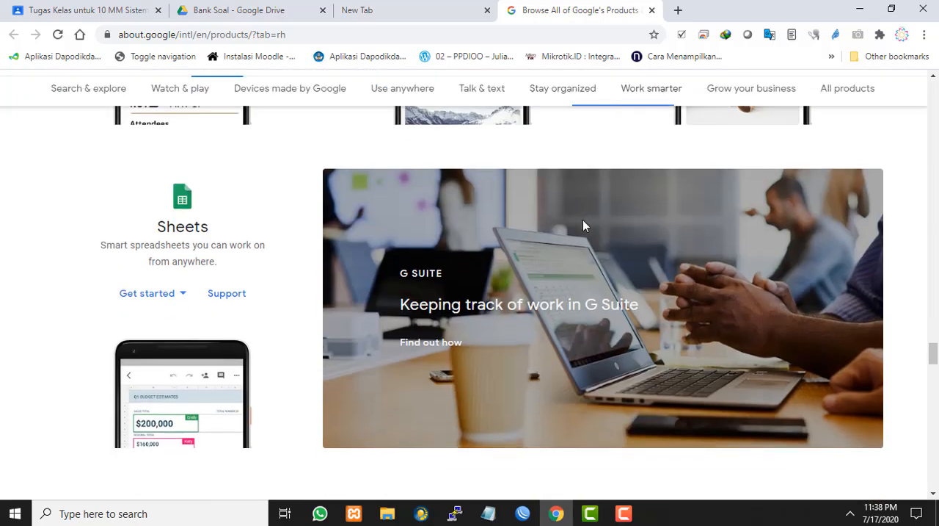
scroll(582, 224, "down", 5)
scroll(585, 224, "down", 3)
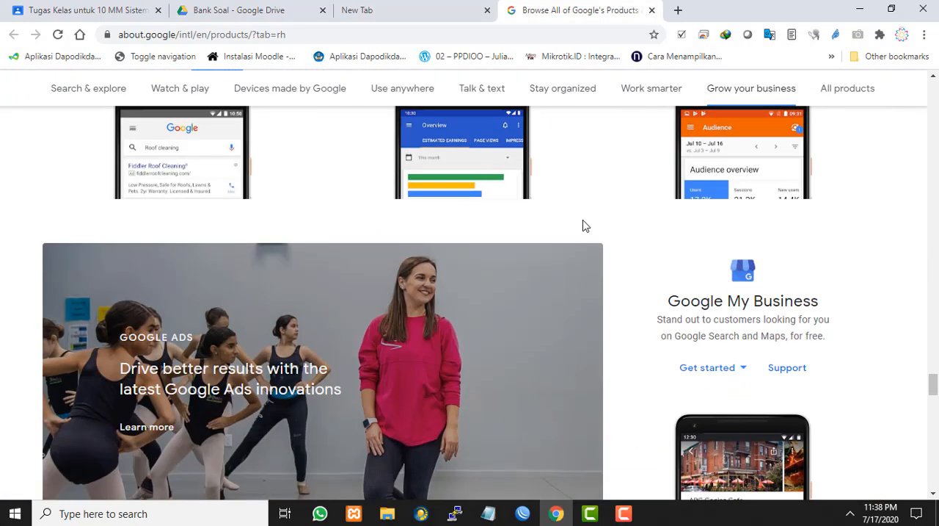
scroll(583, 219, "down", 7)
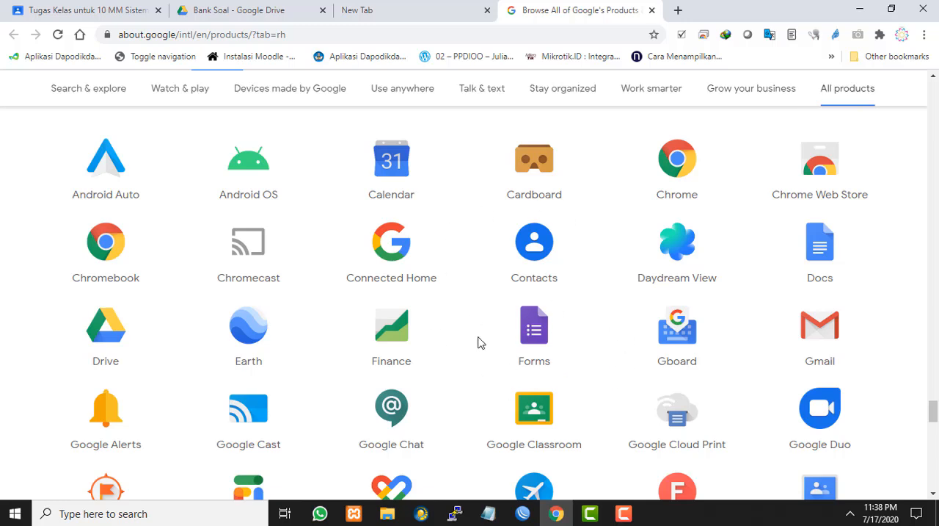
scroll(499, 336, "down", 1)
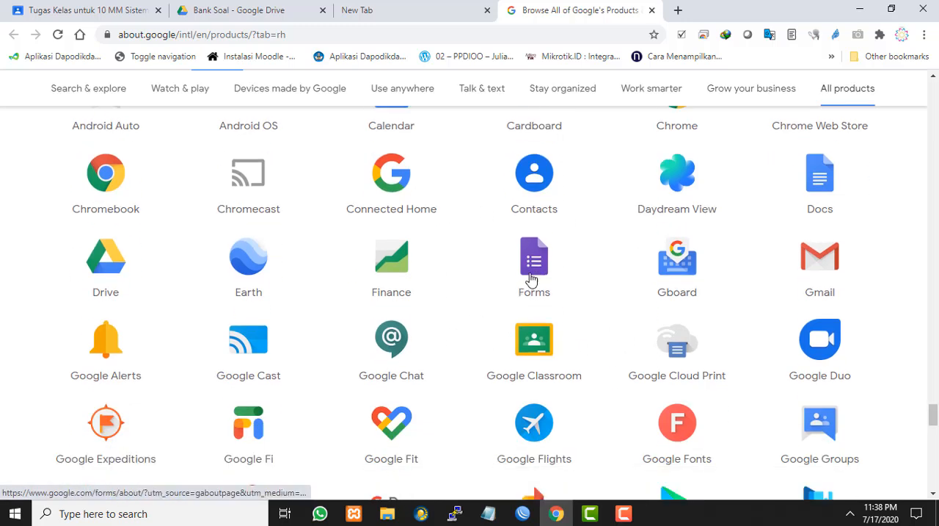
left_click(533, 272)
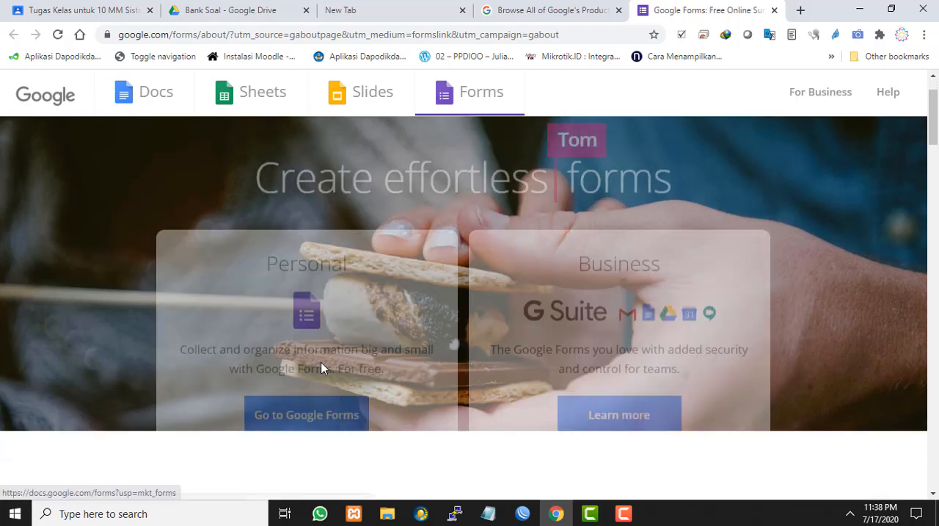
Enter Google Forms with the personal option and create a blank form
scroll(409, 300, "down", 5)
scroll(407, 299, "up", 5)
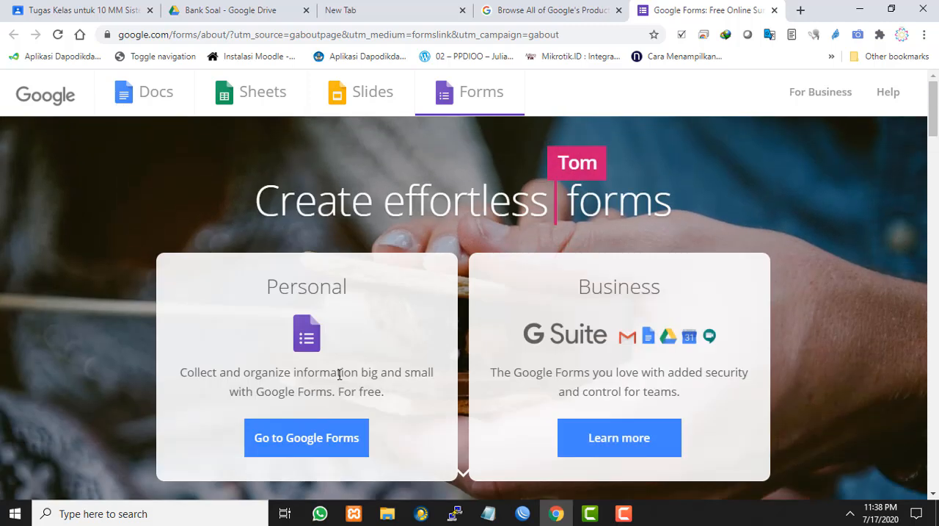
left_click(320, 438)
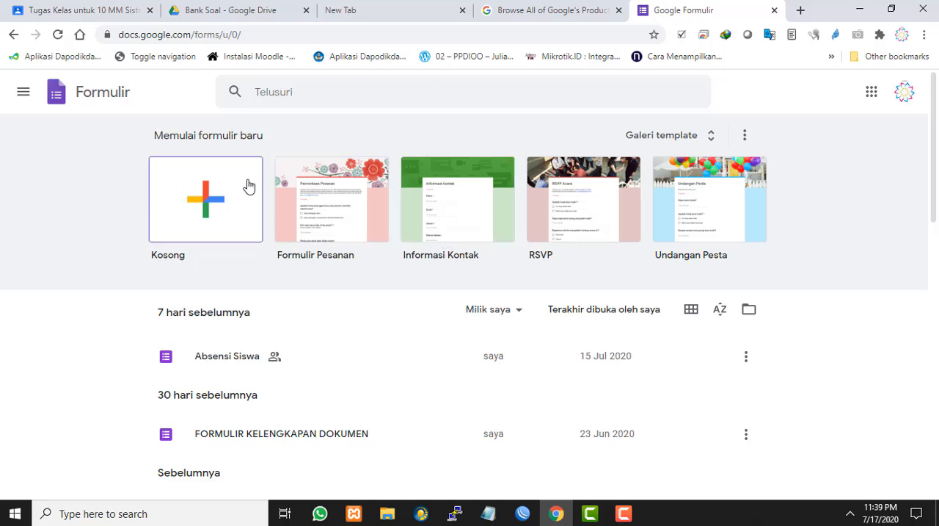
left_click(201, 205)
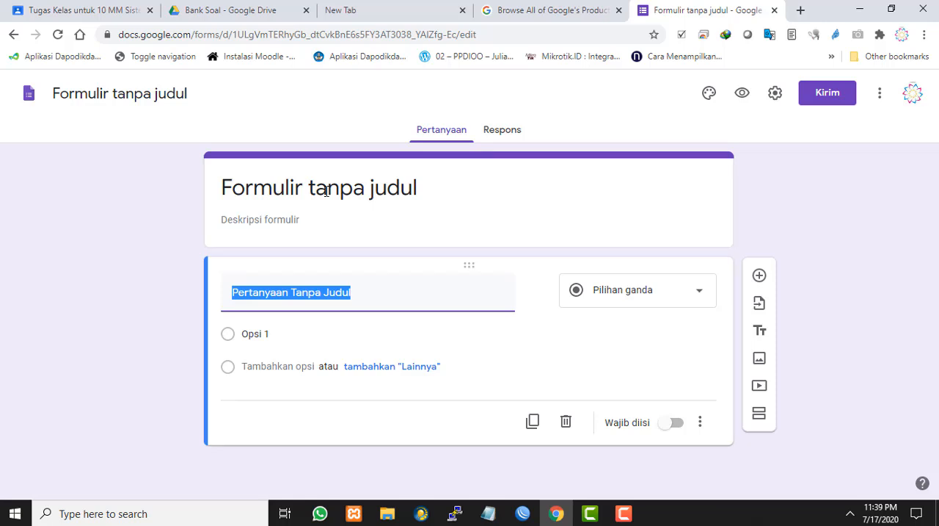
Replace the form's title with "Ulangan Harian KD.3.1"
left_click(326, 191)
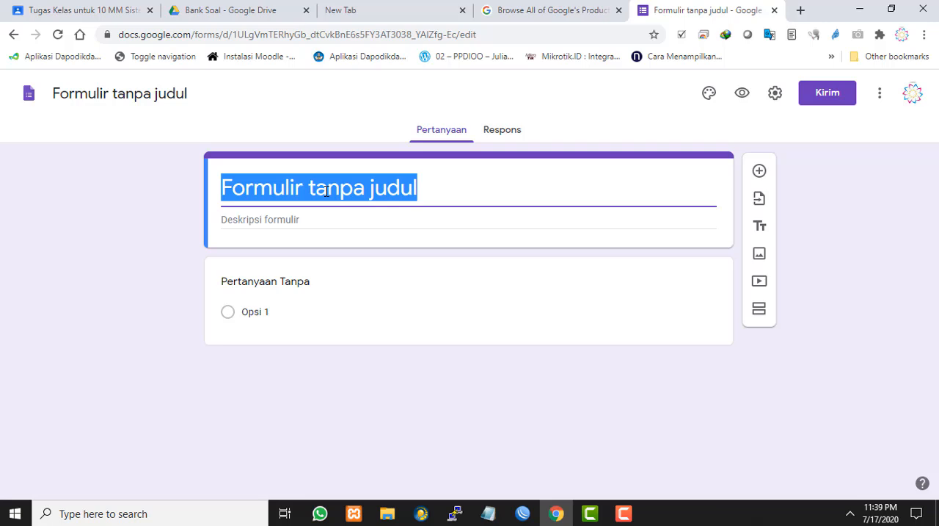
type("is")
key("BackSpace")
key("BackSpace")
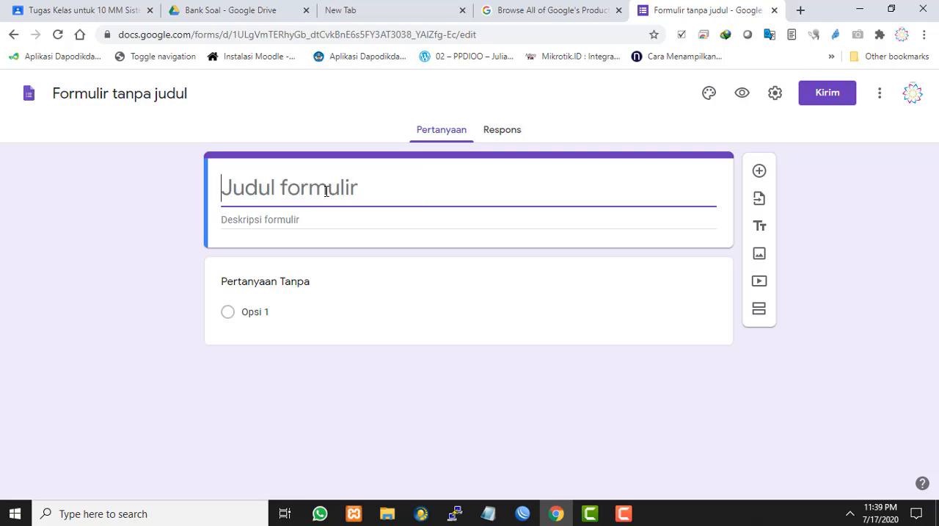
type("Ulangan Har")
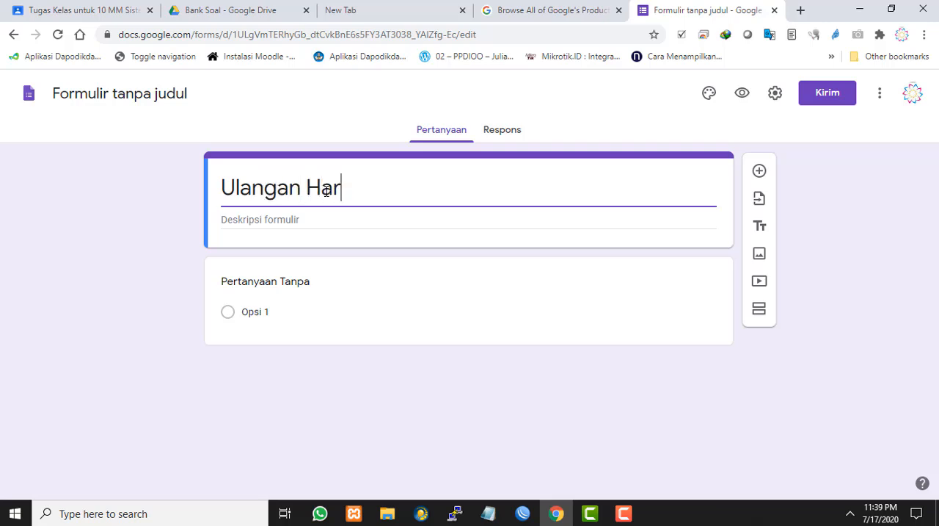
type("ian Ke")
key("BackSpace")
key("BackSpace")
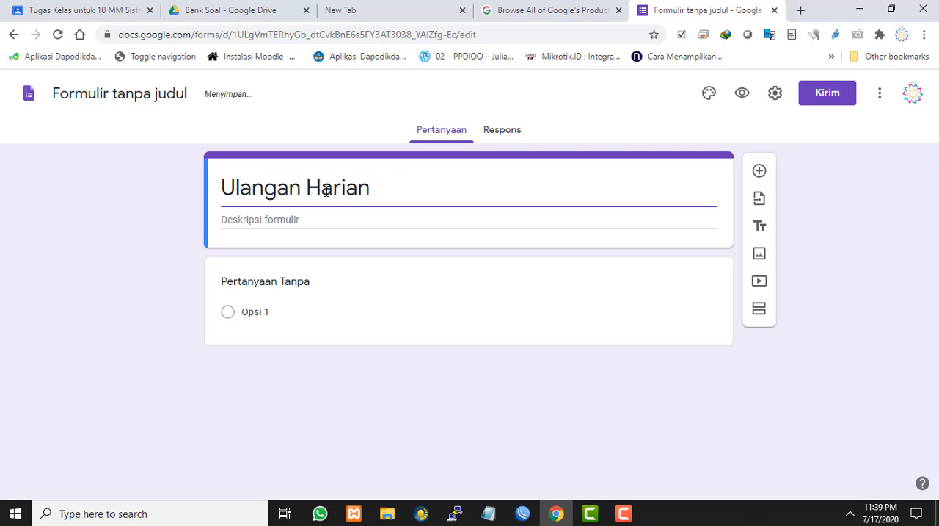
type("KD.3.1")
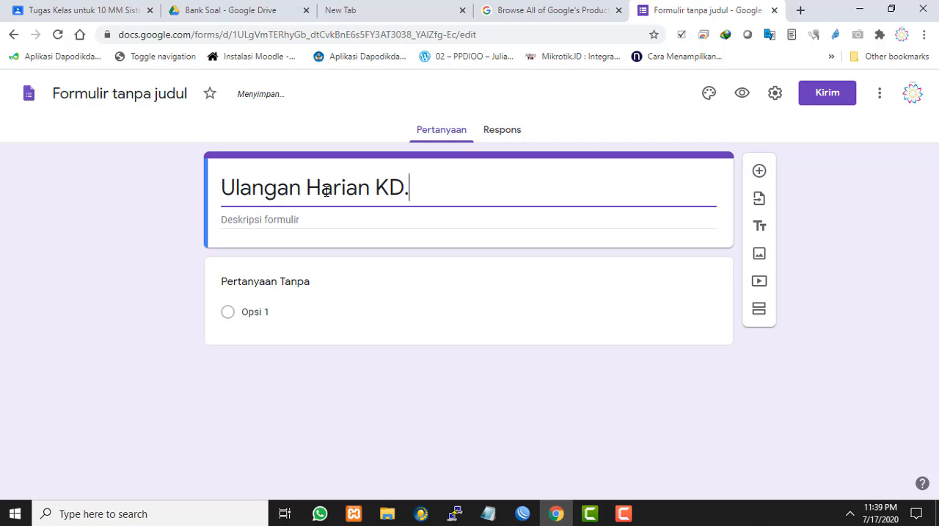
Enter "Silahkan kerjakan soa-soal berikut dengan teliti." as the form's description
left_click(351, 220)
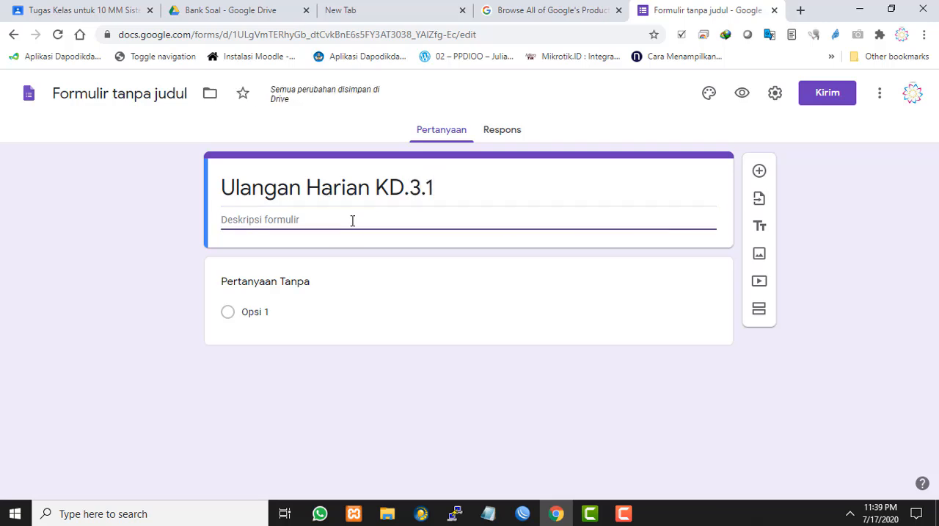
type("Silahkan")
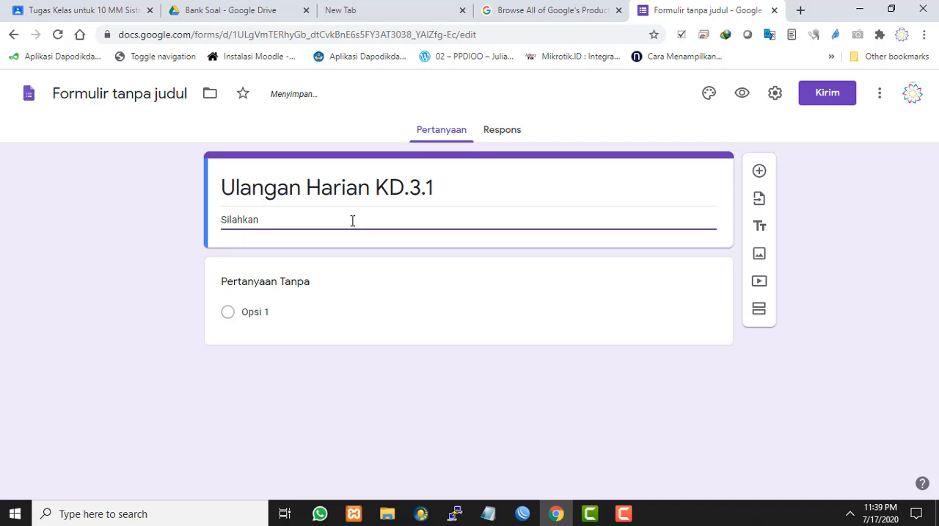
type("kerjakan so")
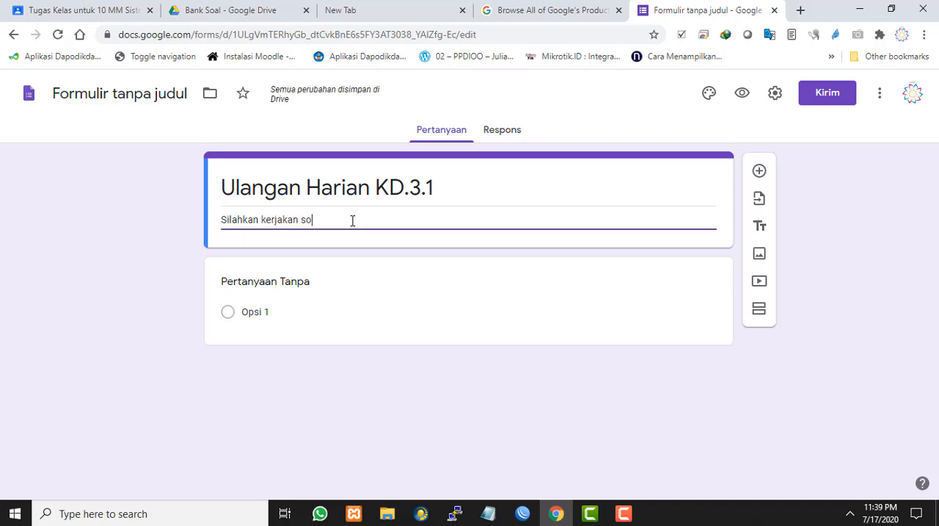
type("al")
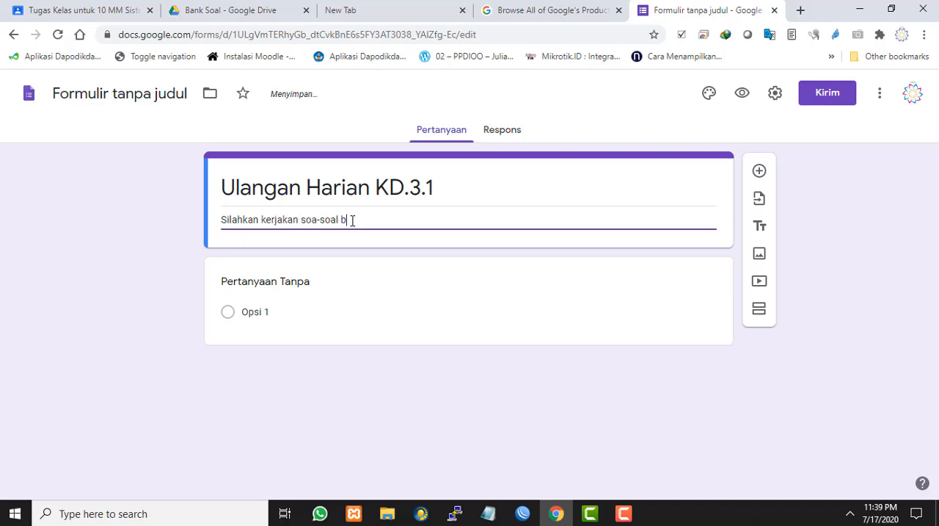
type("-soal berikut dengan teliti.")
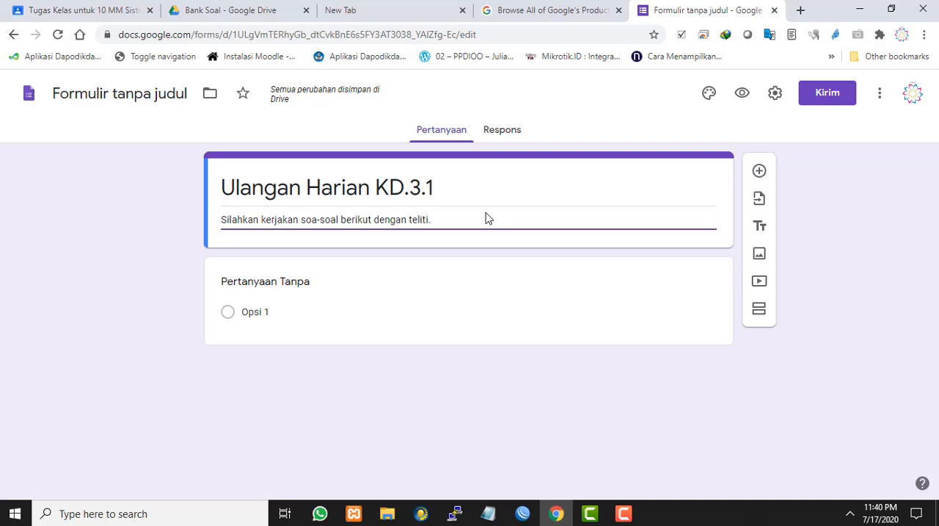
left_click(880, 100)
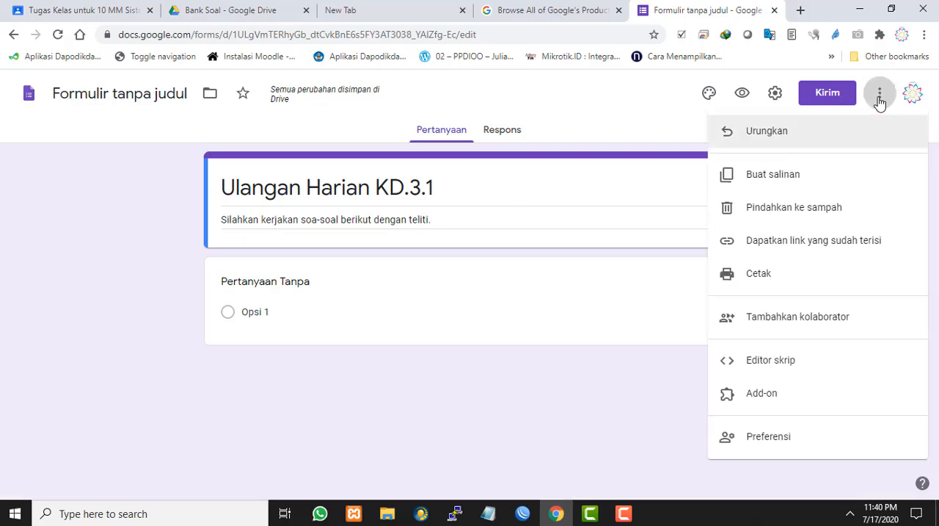
left_click(652, 328)
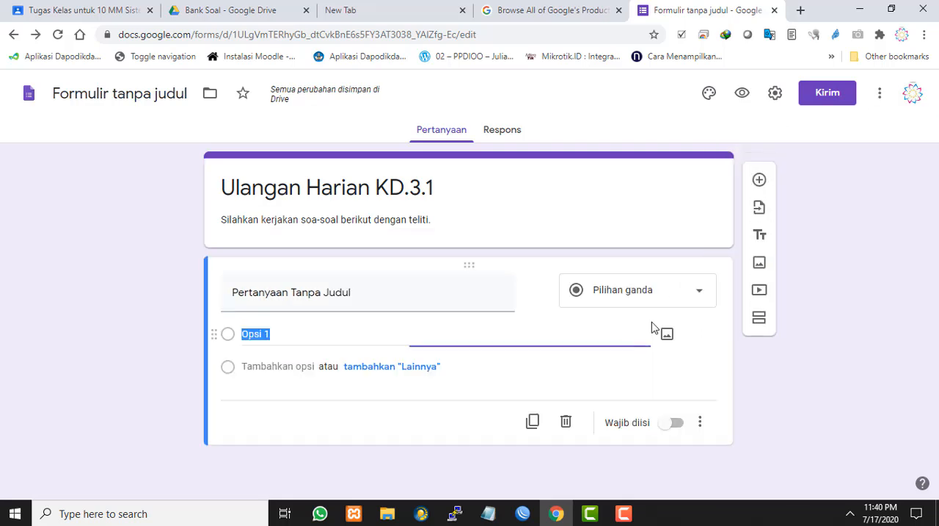
left_click(824, 235)
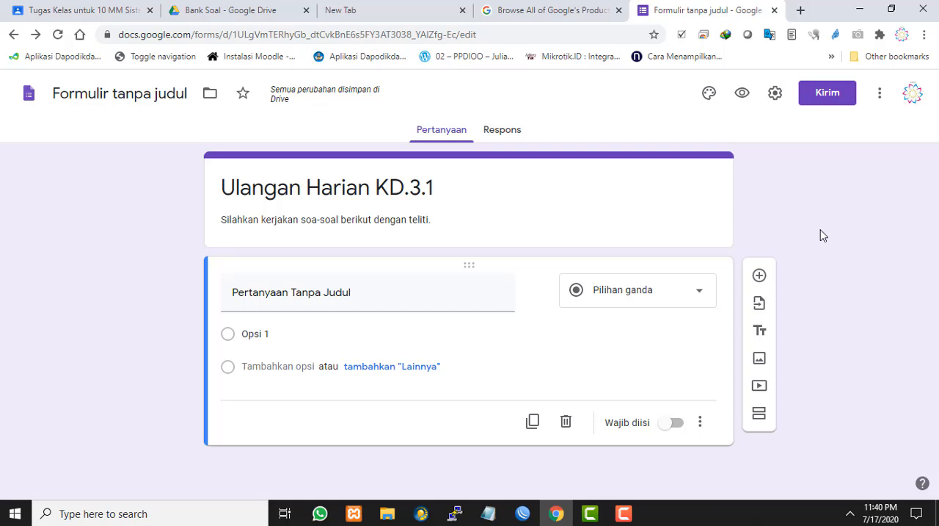
left_click(880, 93)
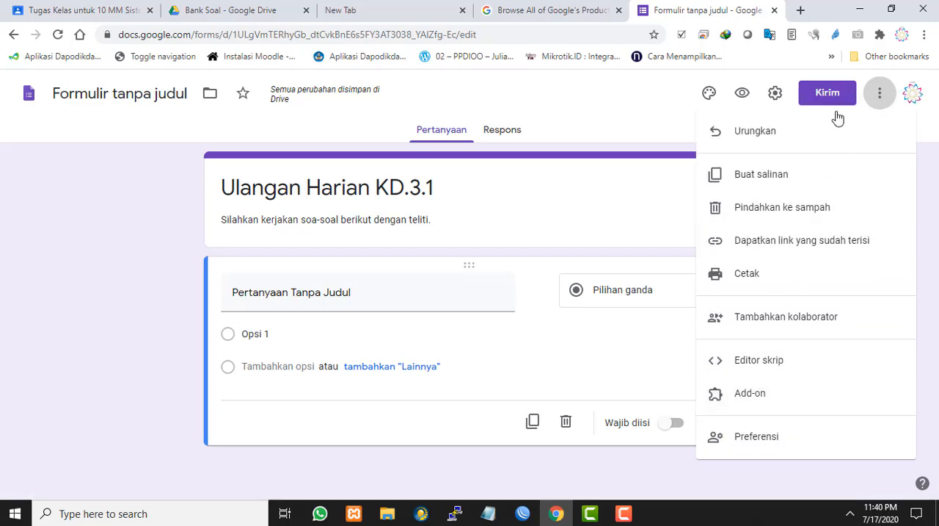
left_click(148, 215)
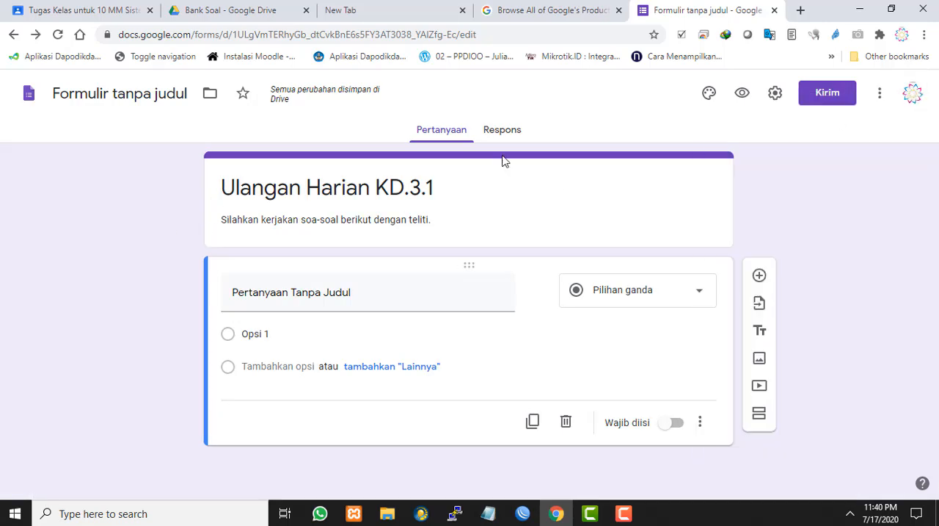
Open the add-on marketplace for the form and browse through the available add-ons
left_click(881, 97)
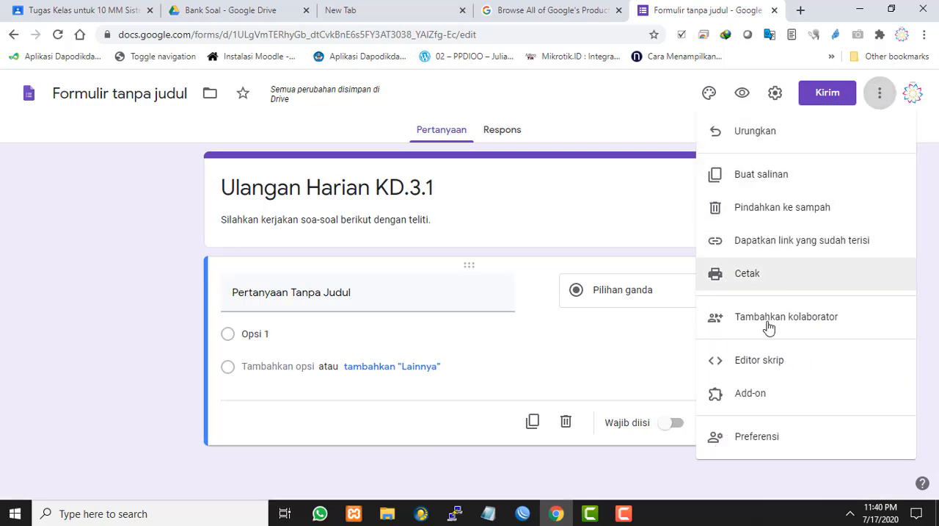
left_click(760, 396)
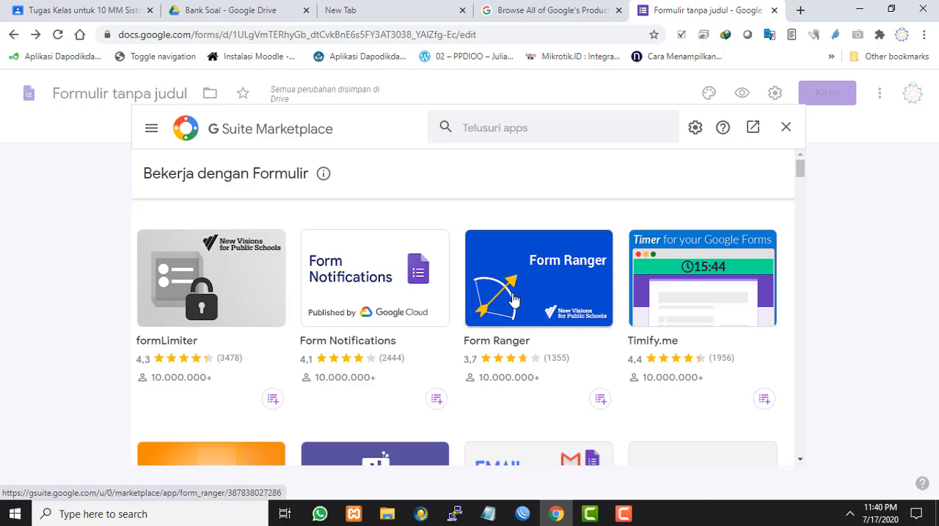
scroll(514, 299, "down", 5)
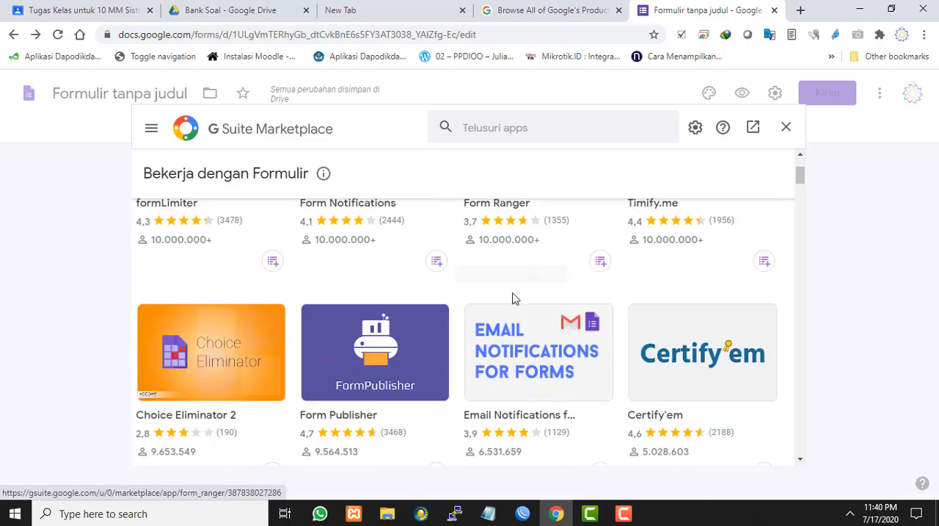
scroll(514, 298, "down", 3)
scroll(517, 345, "up", 2)
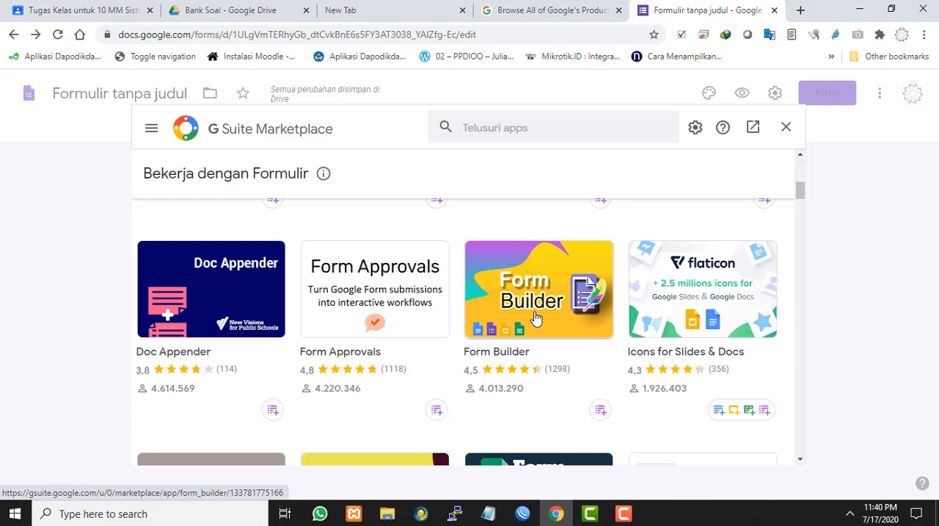
scroll(535, 318, "down", 3)
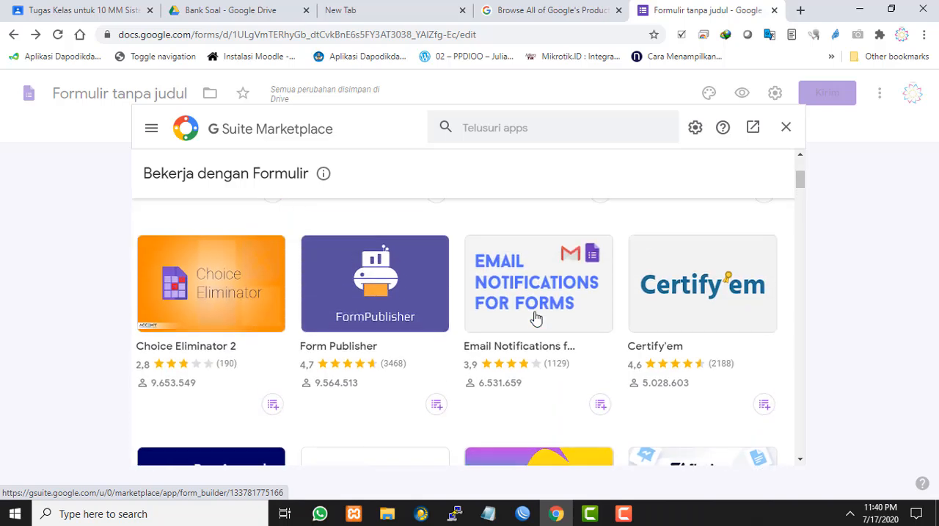
Search the marketplace for Form Builder and open the details page of the Form Builder add-on
left_click(558, 131)
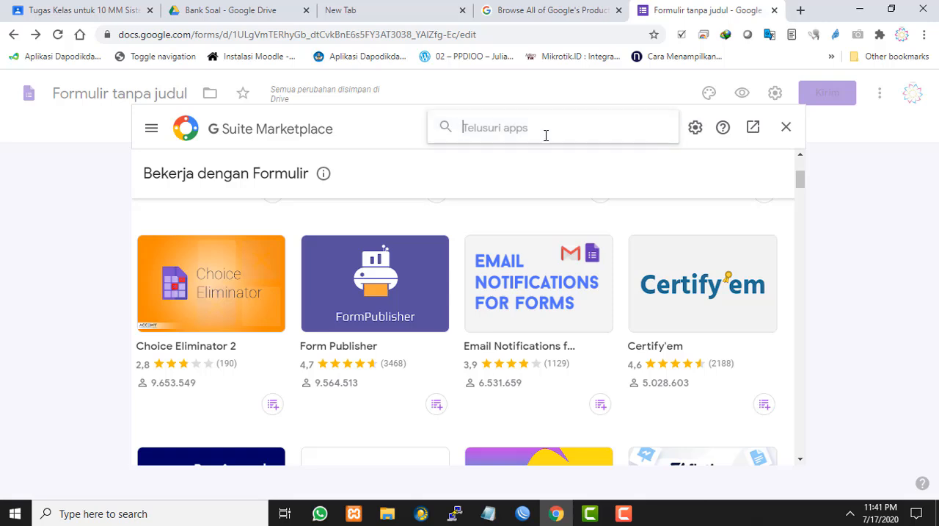
type("fo")
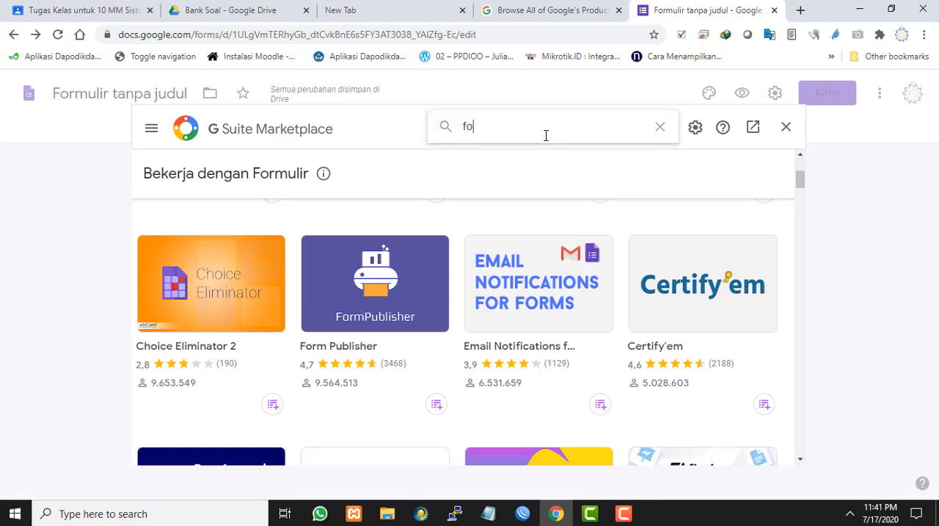
type("rm ")
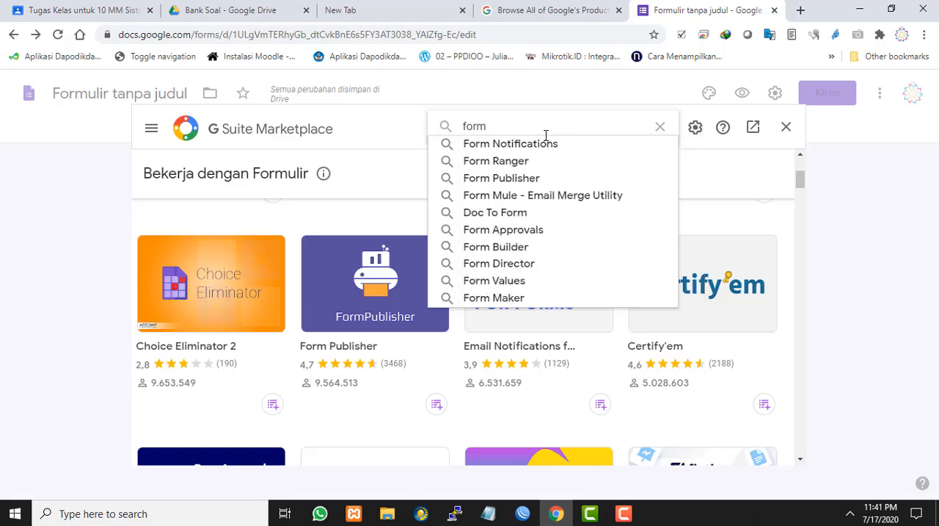
type("bui")
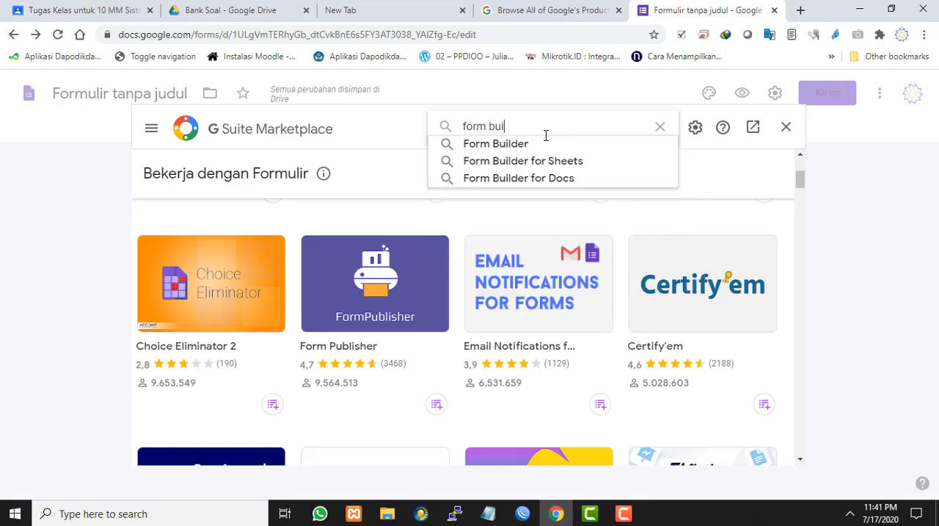
key("Down")
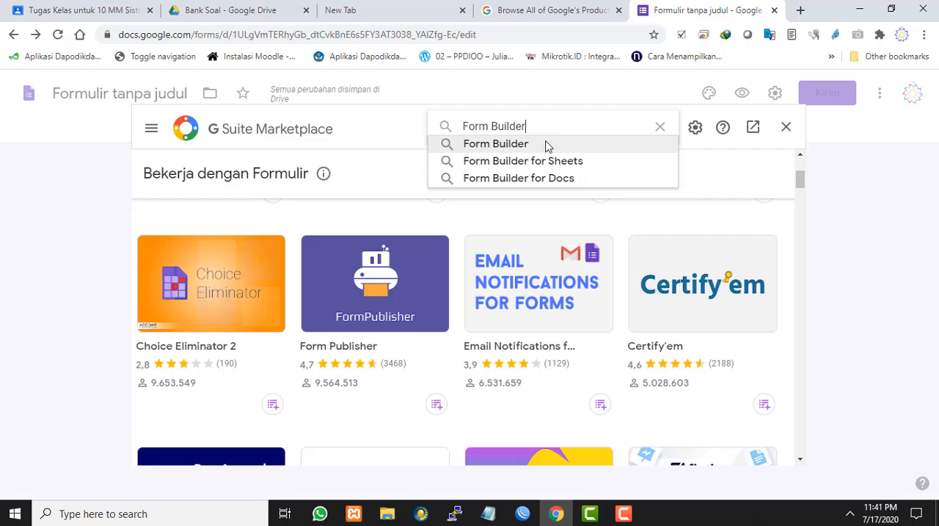
left_click(546, 143)
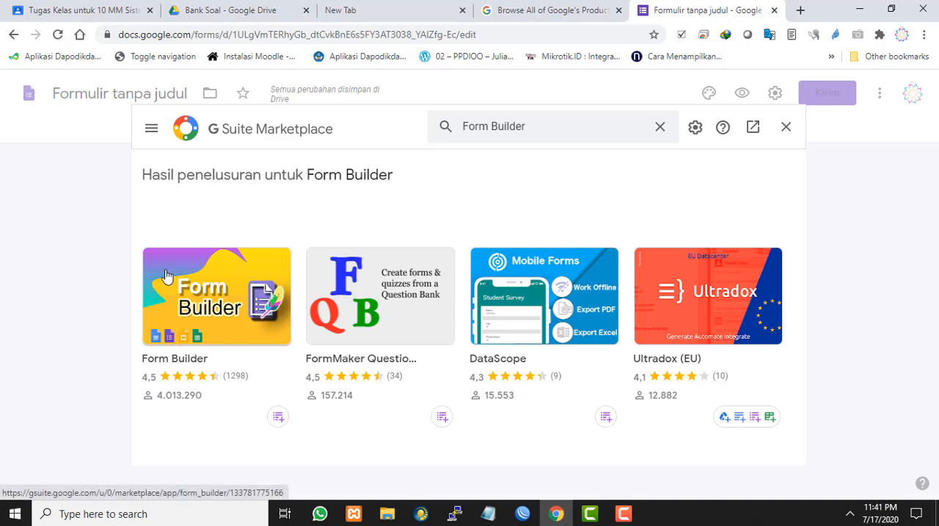
left_click(209, 309)
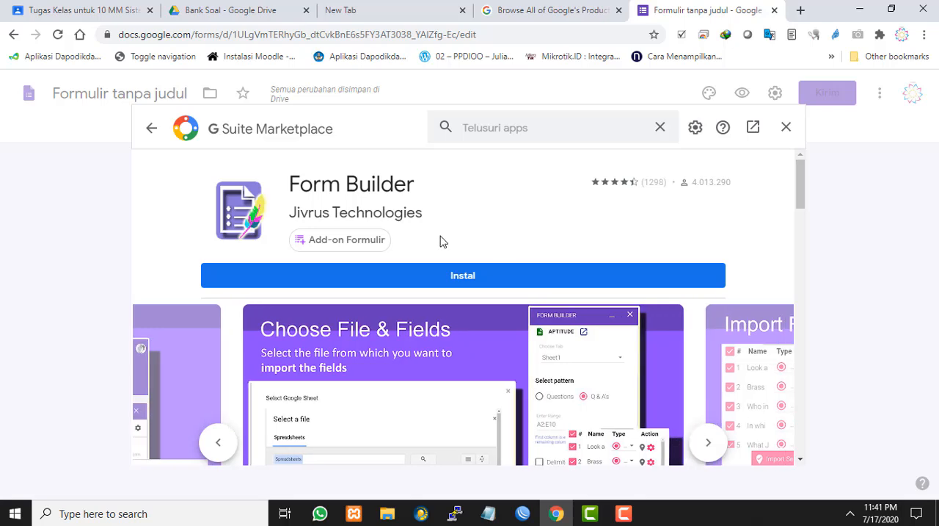
Install the Form Builder add-on, granting it access to the signed-in Google account, and close the marketplace
left_click(458, 277)
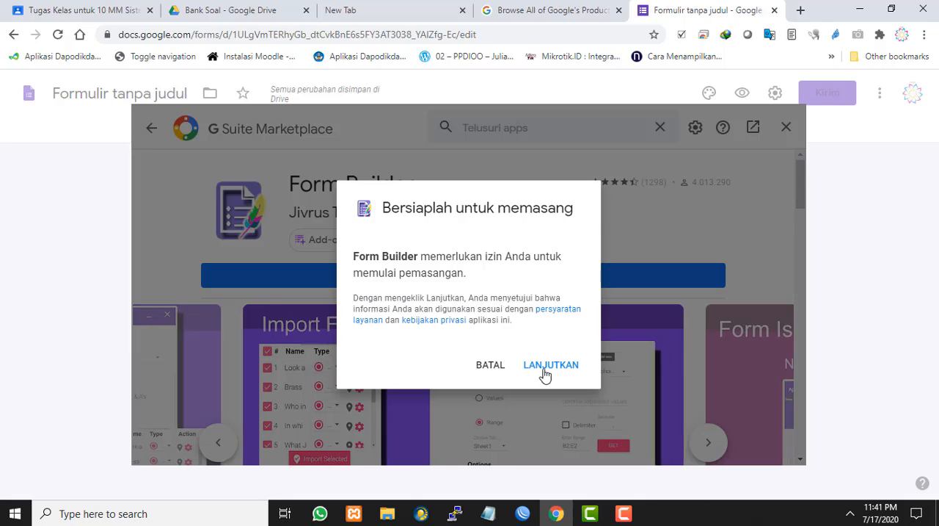
left_click(546, 365)
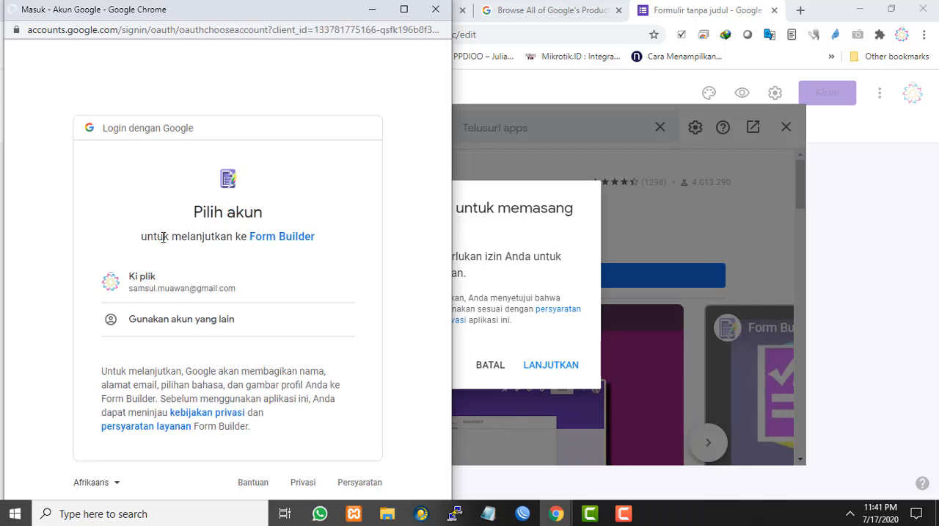
left_click(196, 291)
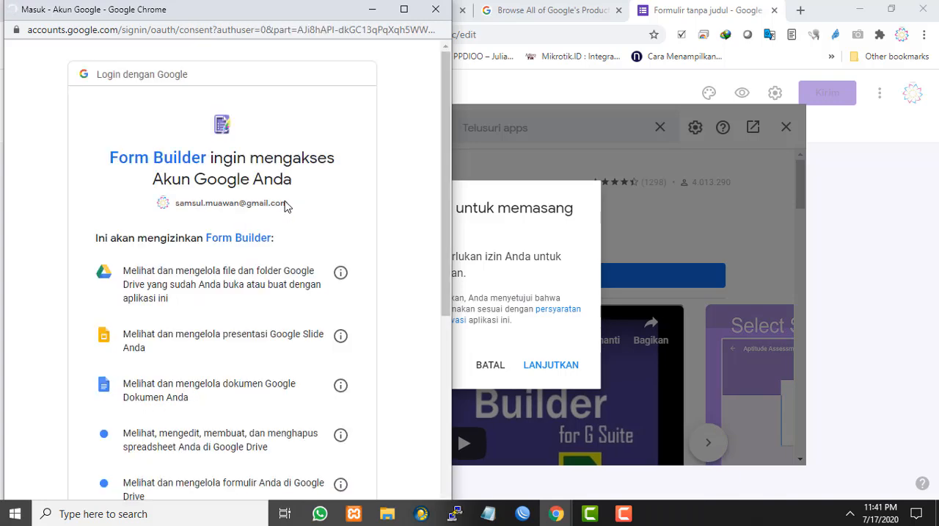
scroll(287, 208, "down", 4)
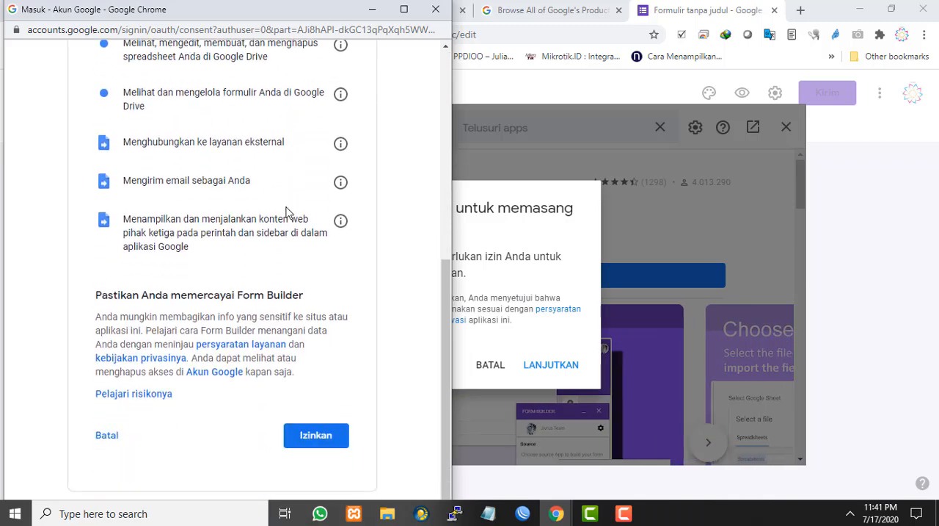
left_click(320, 434)
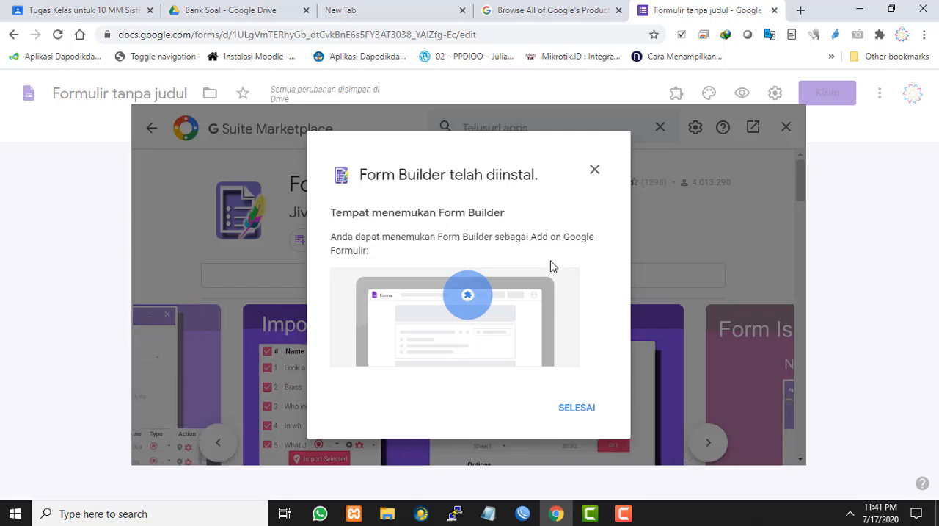
left_click(579, 408)
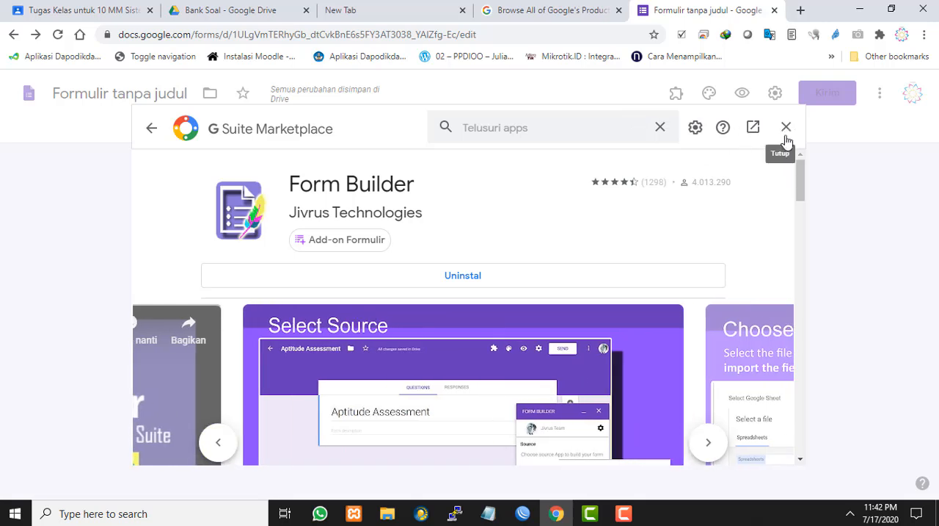
left_click(786, 128)
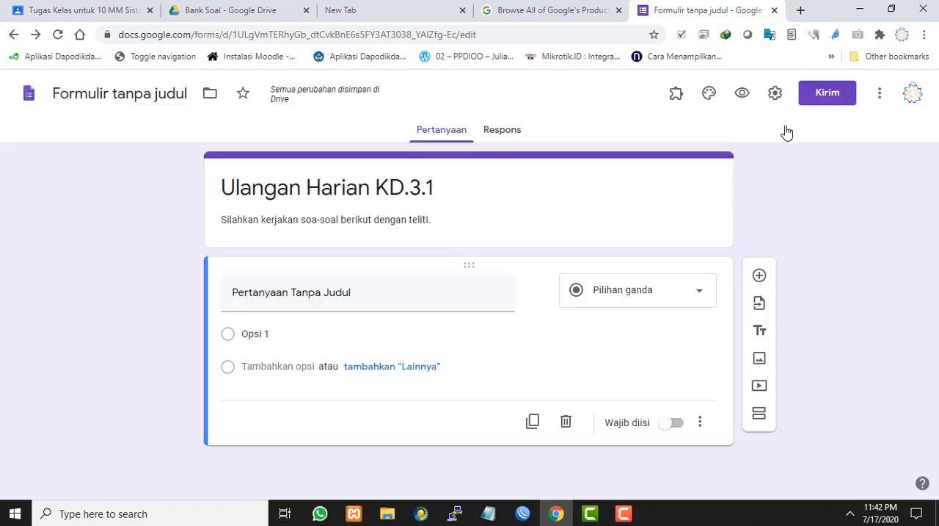
Start the Form Builder add-on and choose Google Docs as the import source
left_click(678, 99)
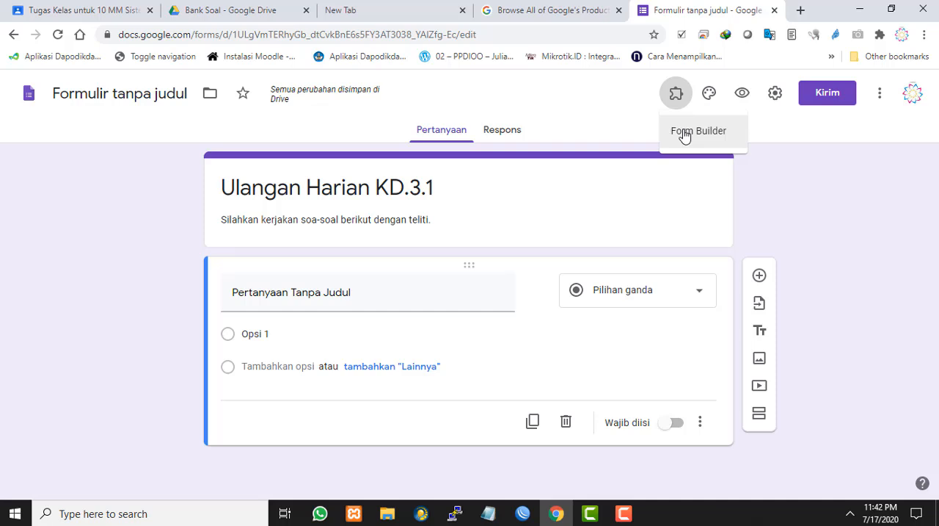
left_click(685, 133)
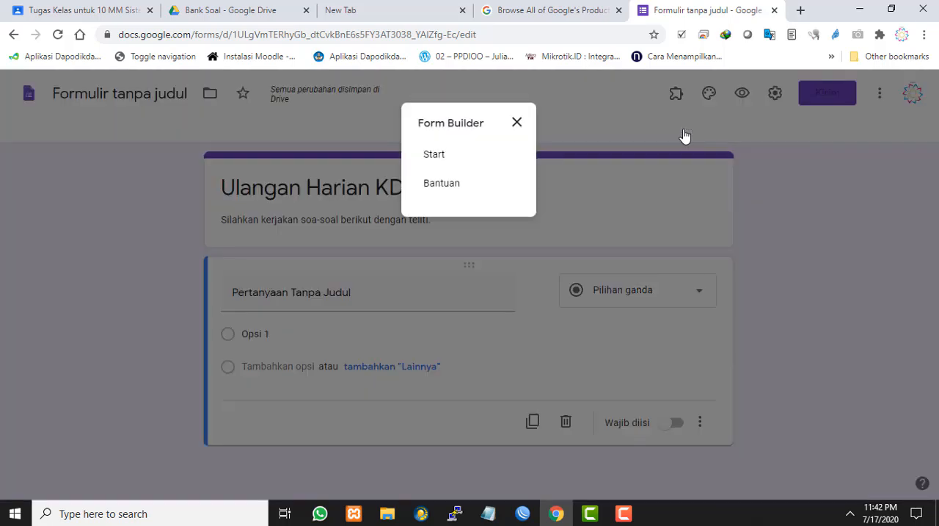
left_click(444, 158)
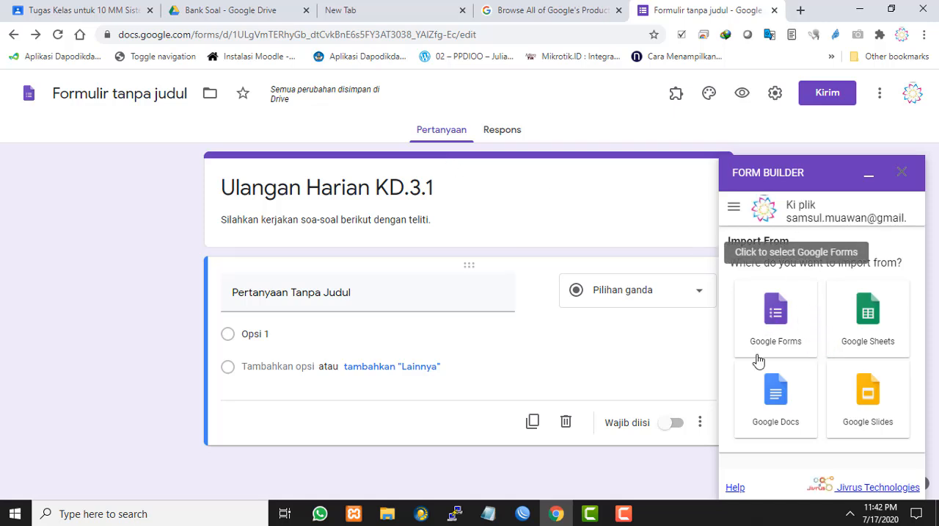
left_click(779, 406)
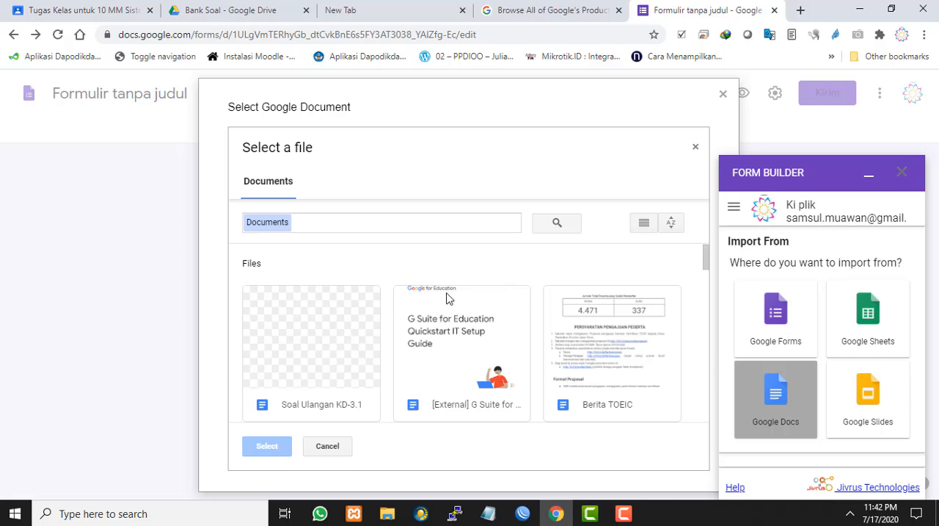
Find the document "Soal Ulangan KD-3.1" among the Drive documents and load it for import
scroll(448, 299, "down", 2)
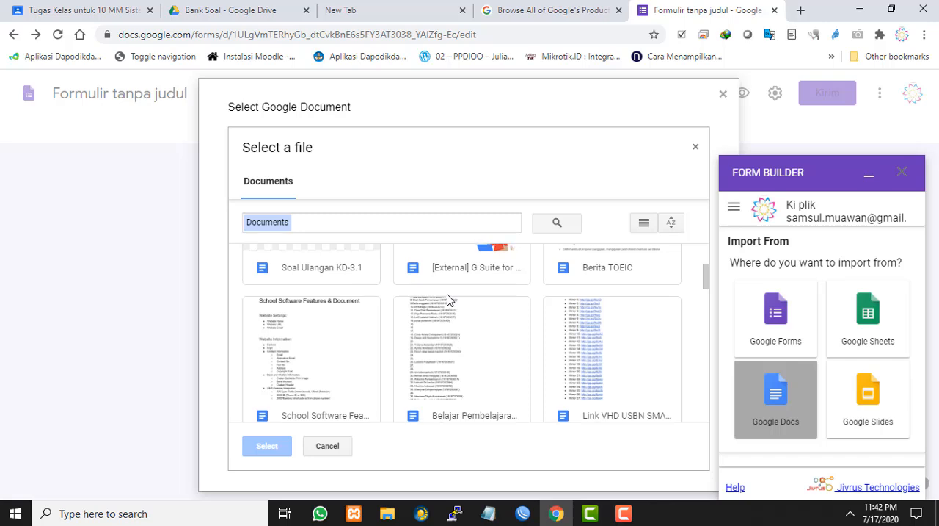
scroll(448, 299, "up", 2)
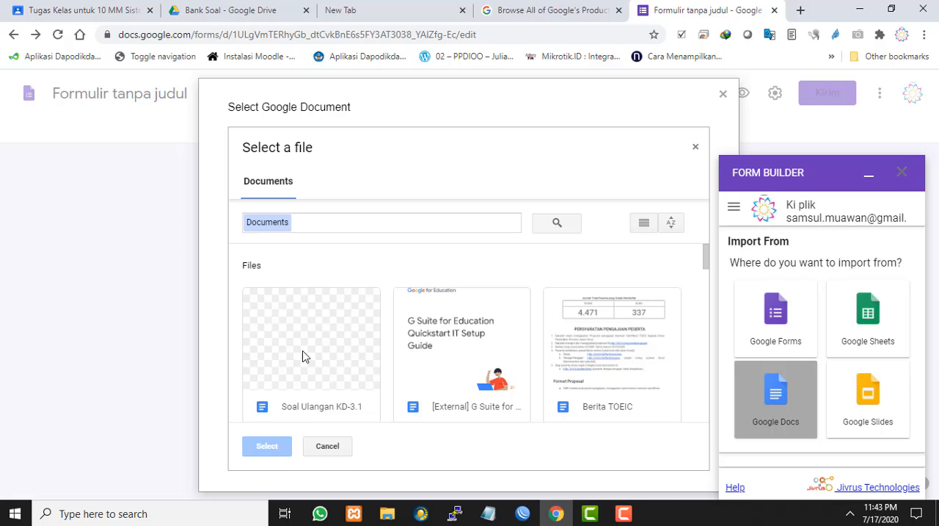
left_click(421, 221)
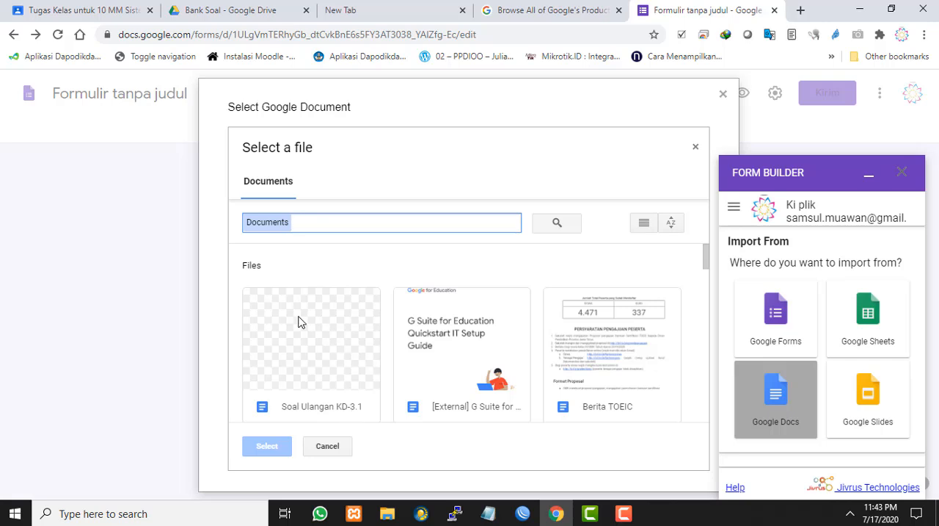
scroll(305, 317, "down", 3)
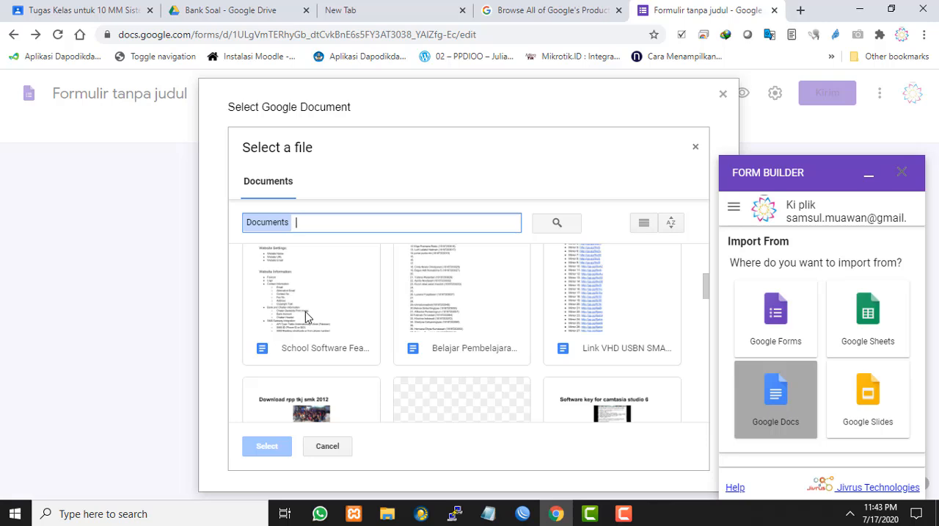
scroll(305, 312, "up", 2)
left_click(306, 316)
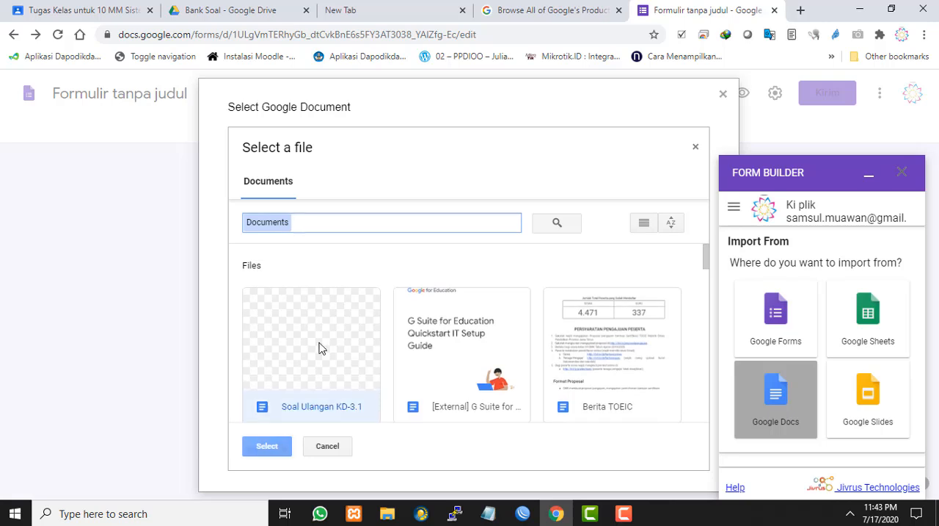
left_click(281, 446)
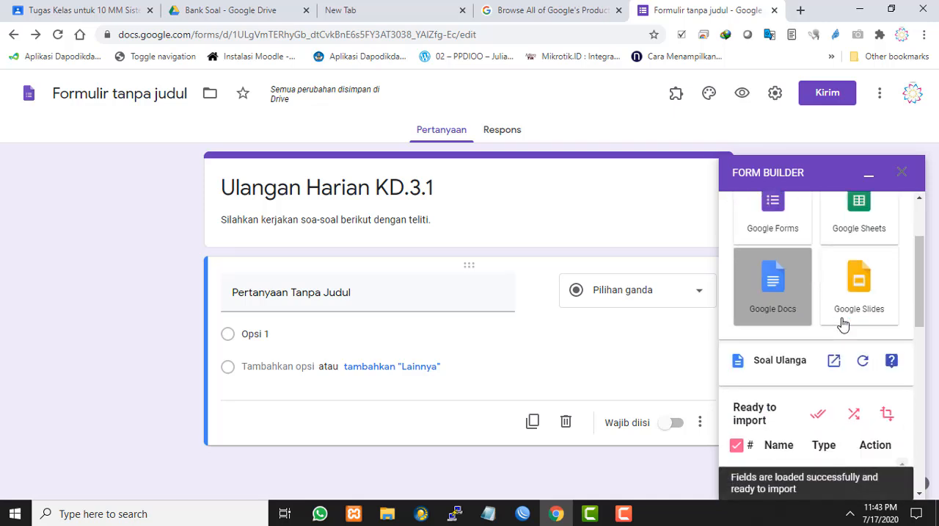
Examine the list of fields ready to import, the import position and the advanced import features
scroll(844, 323, "down", 1)
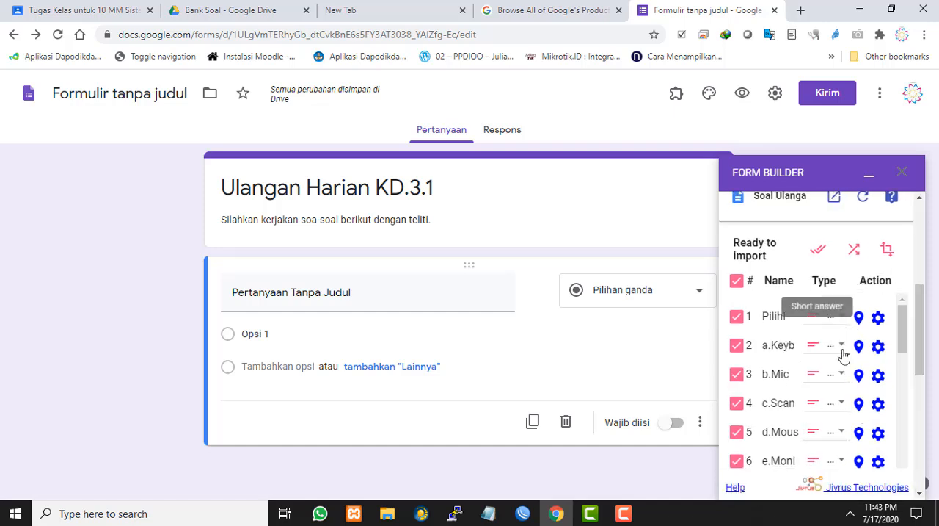
scroll(861, 348, "down", 4)
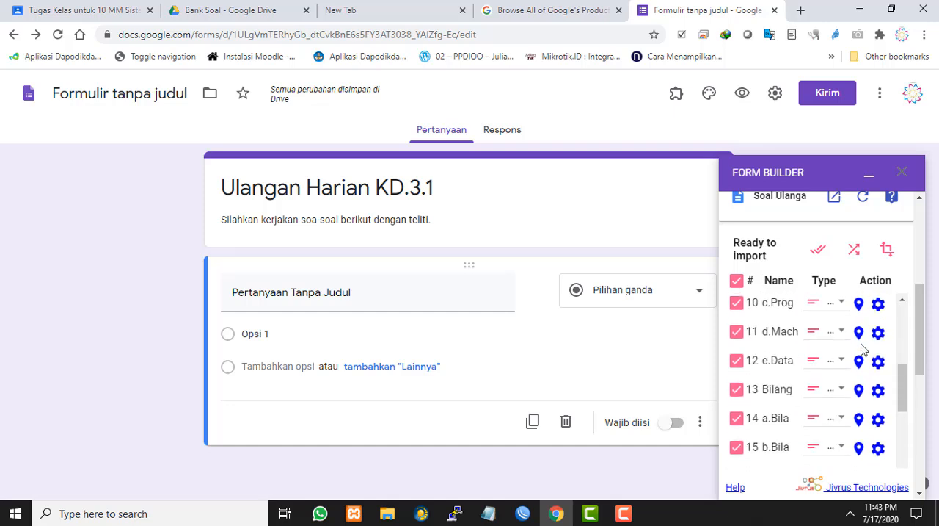
scroll(860, 347, "down", 10)
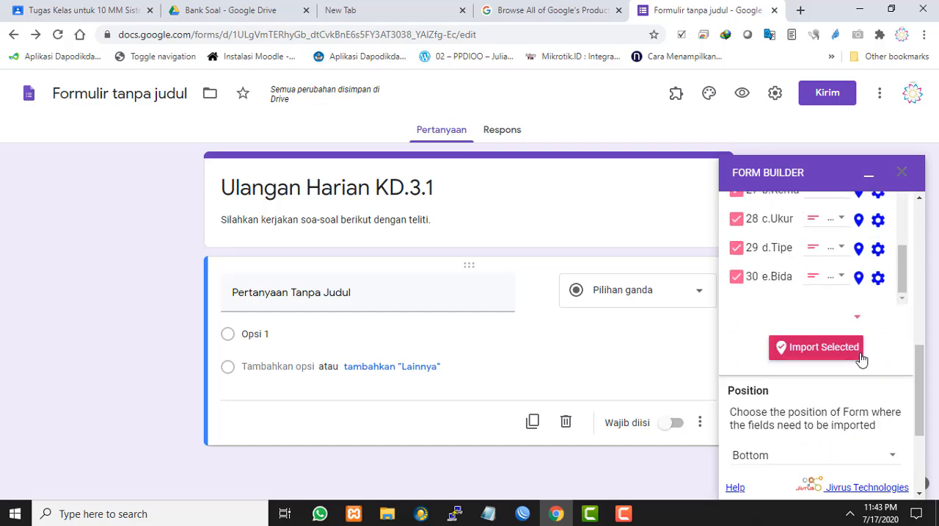
scroll(861, 358, "down", 3)
scroll(861, 359, "up", 3)
scroll(861, 358, "down", 3)
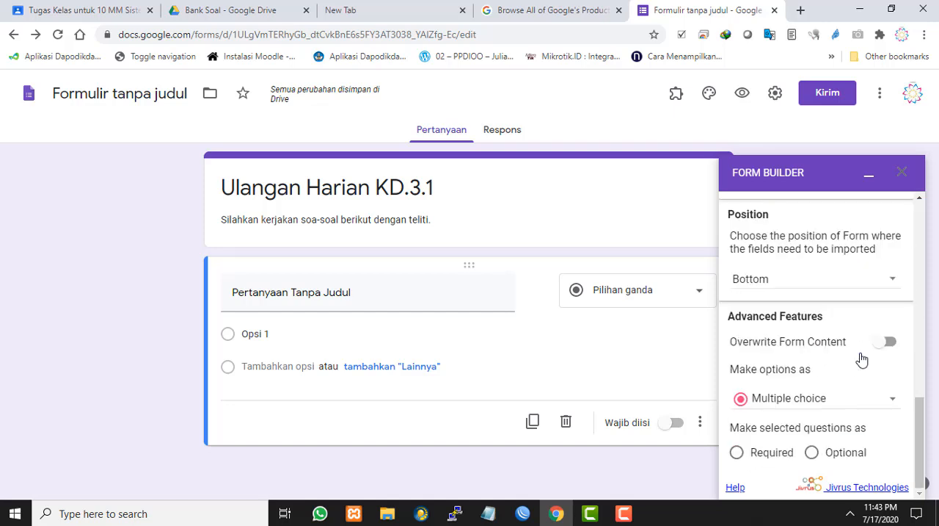
scroll(862, 358, "up", 4)
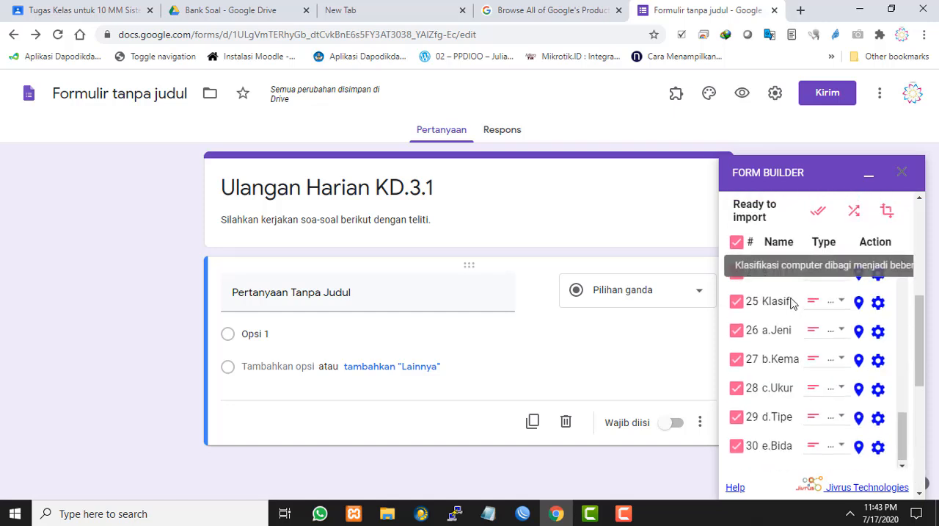
scroll(832, 339, "up", 3)
scroll(834, 347, "up", 5)
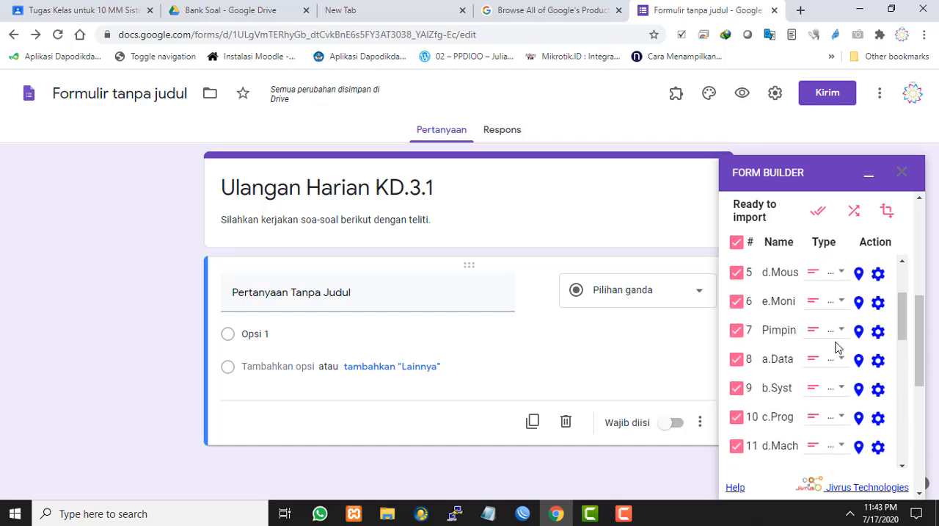
scroll(837, 343, "up", 3)
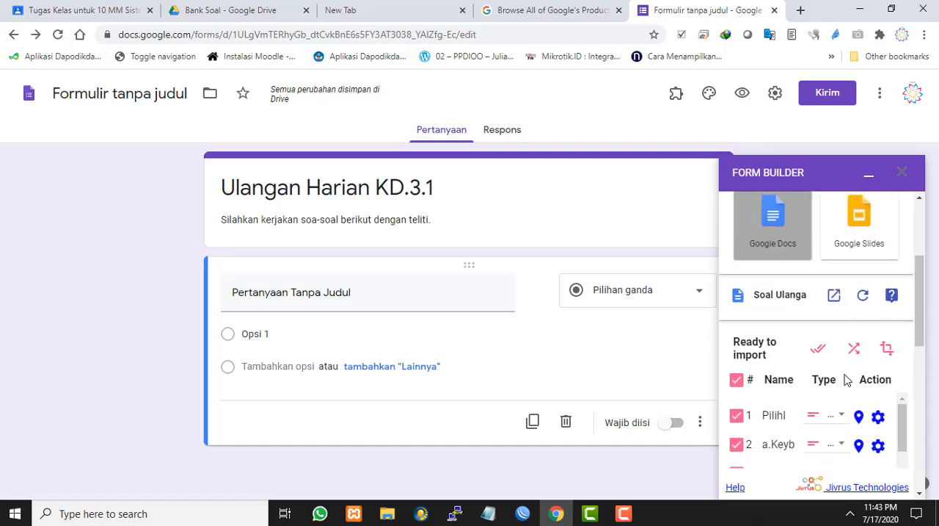
Set the type of field 1, the first question, to Multiple choice
scroll(848, 396, "down", 1)
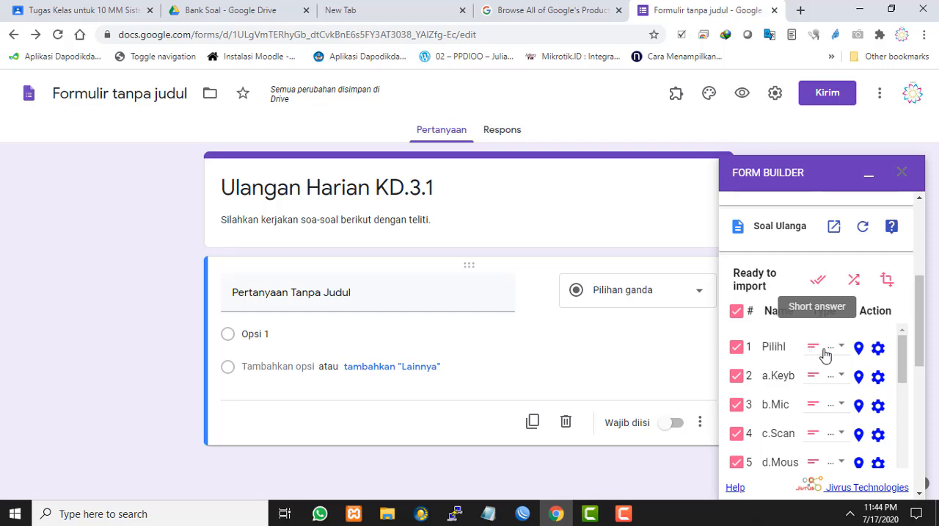
left_click(830, 353)
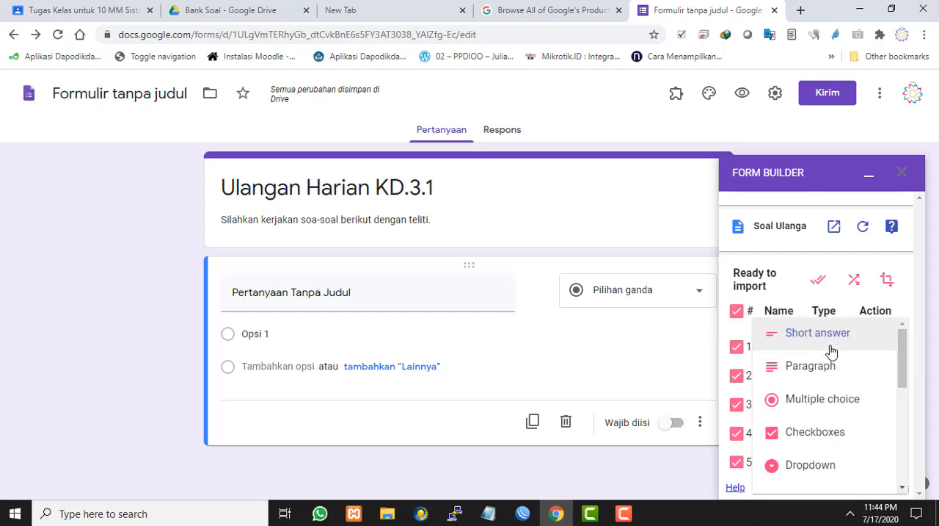
left_click(838, 400)
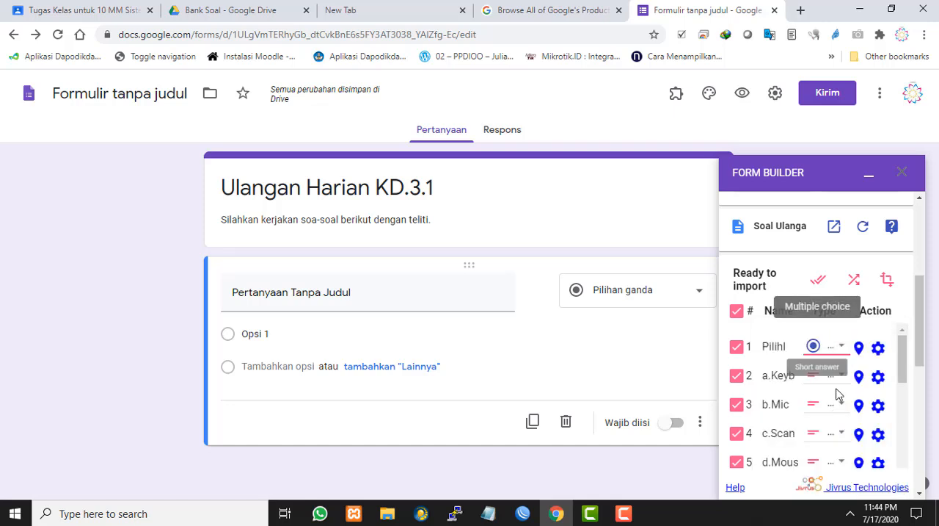
Exclude fields 2 to 6, the answer options a to e of the first question, from the import selection
left_click(737, 375)
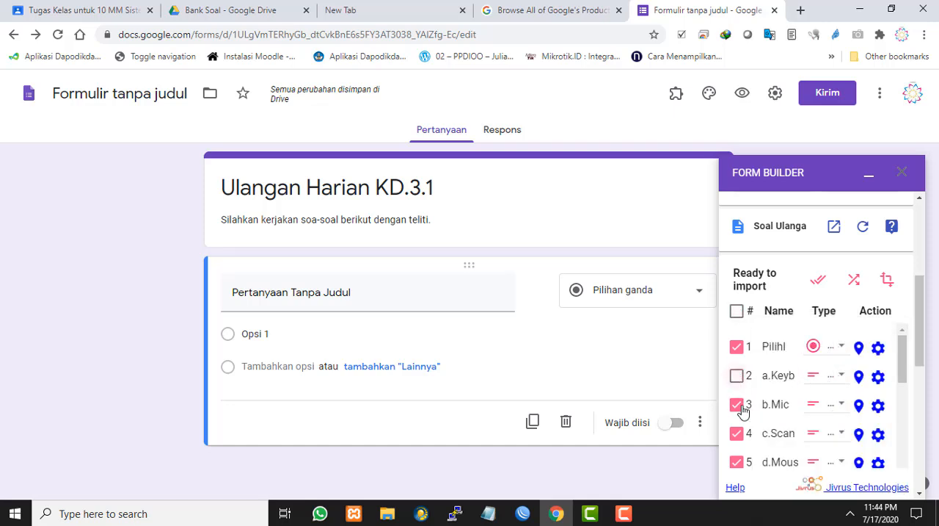
left_click(737, 405)
scroll(767, 419, "down", 1)
scroll(767, 418, "up", 1)
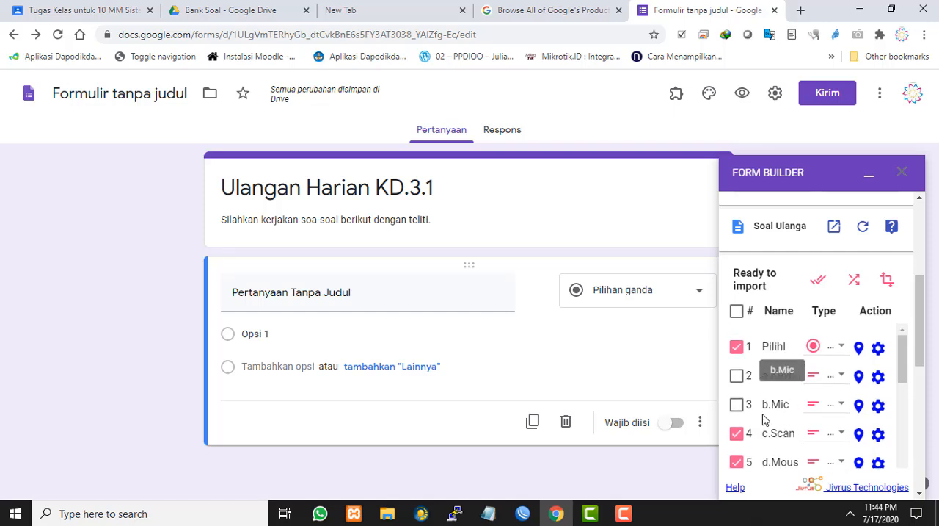
left_click(737, 434)
scroll(737, 433, "down", 1)
left_click(737, 394)
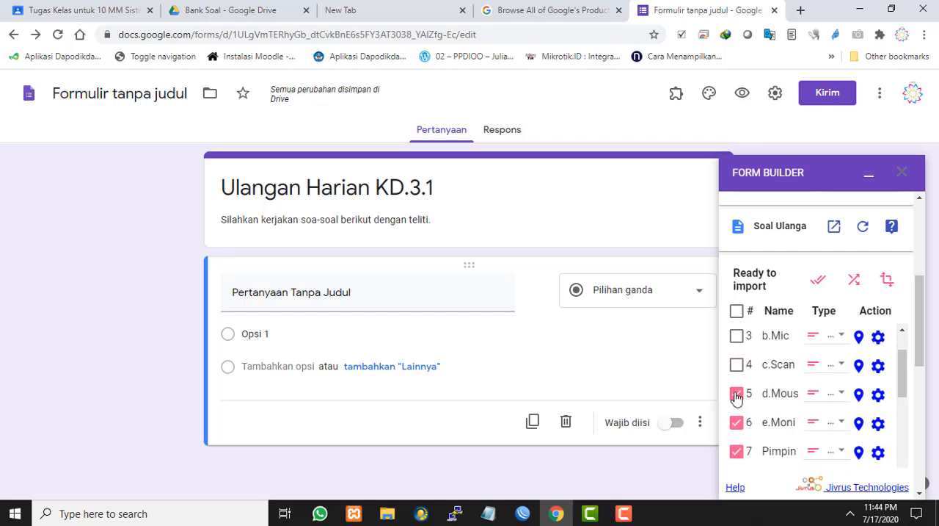
left_click(737, 422)
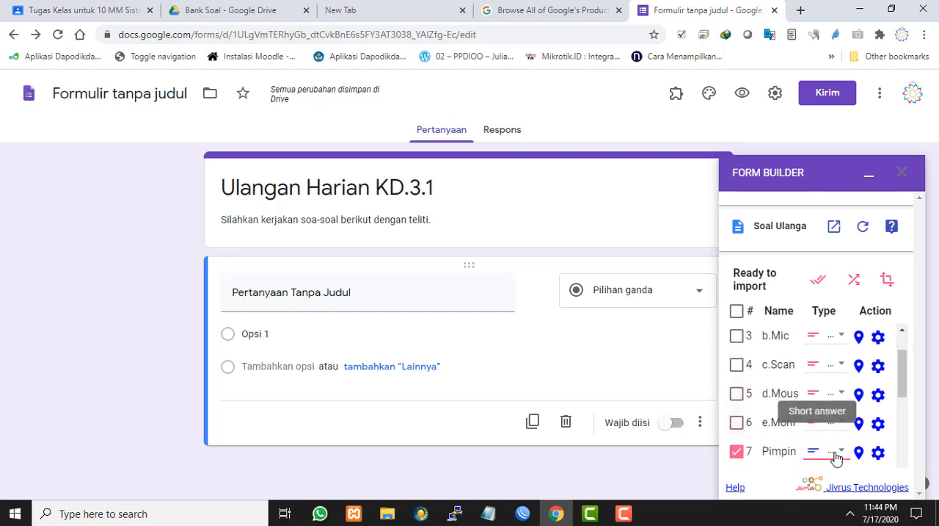
Set the type of field 7, the second question, to Multiple choice
left_click(836, 452)
left_click(807, 398)
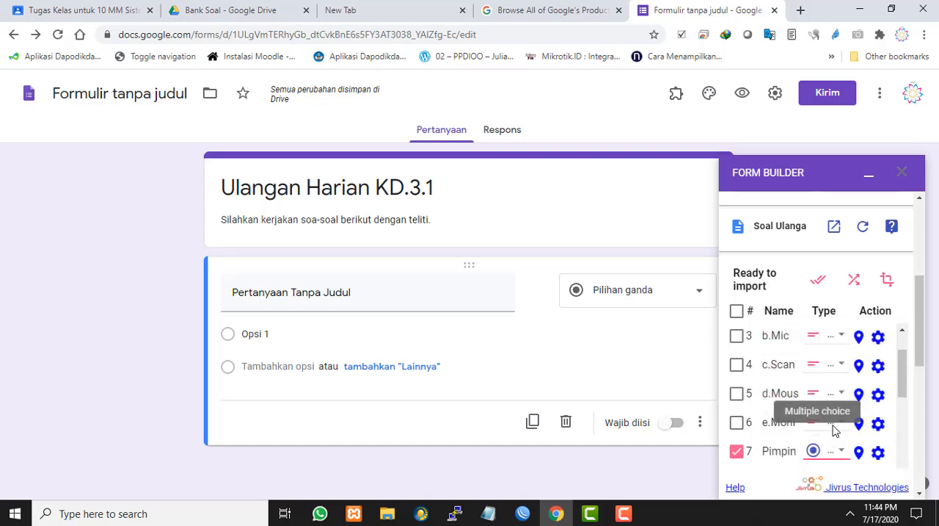
scroll(837, 363, "up", 2)
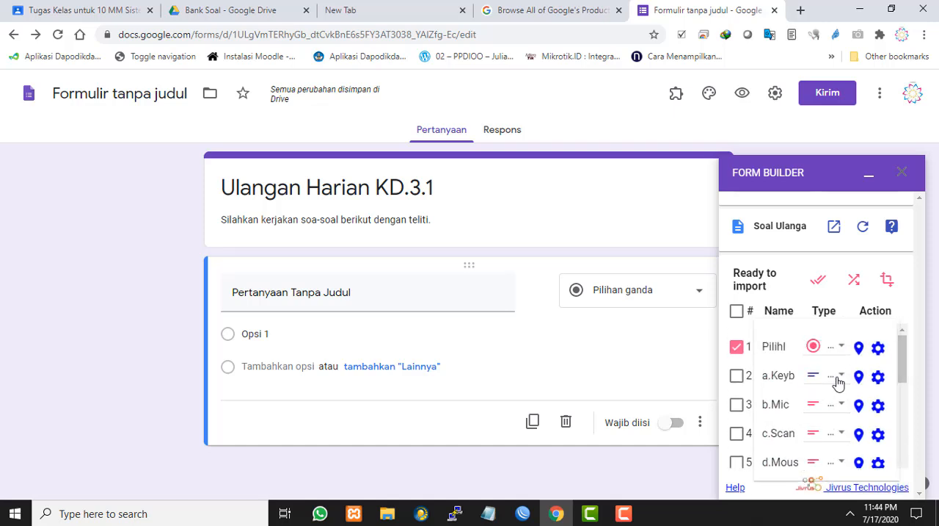
left_click(837, 382)
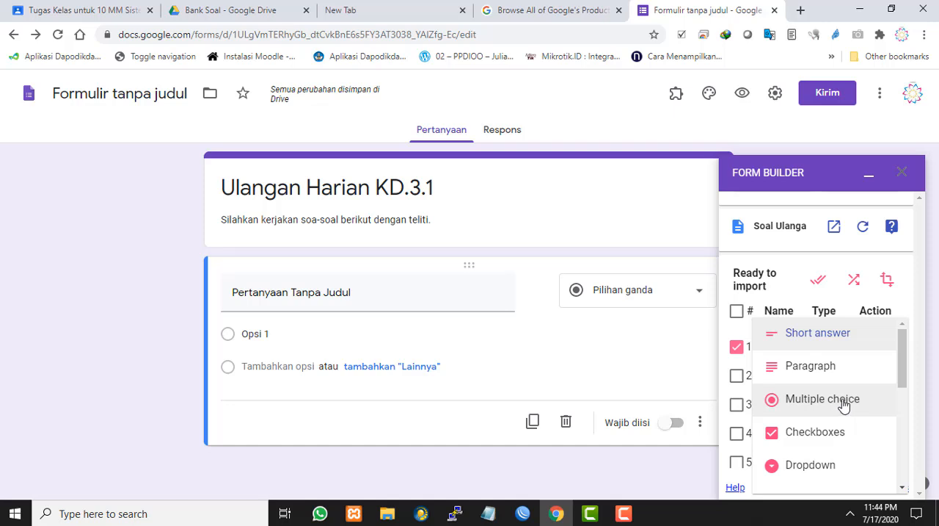
scroll(844, 405, "down", 2)
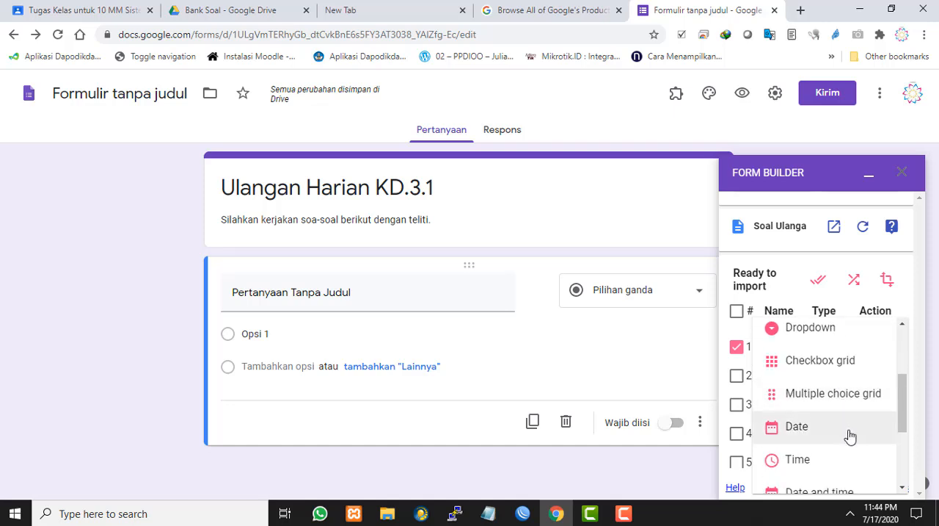
scroll(849, 436, "down", 3)
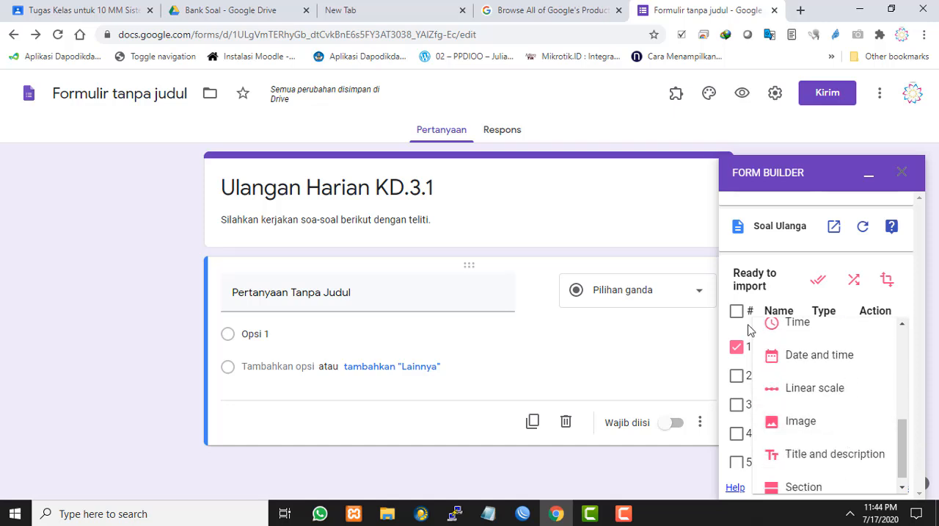
left_click(778, 290)
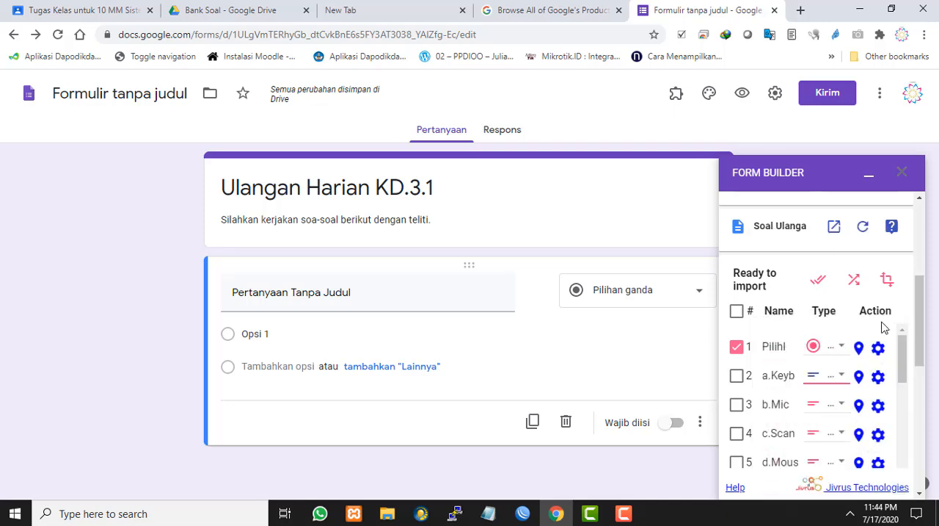
Set the type of fields 2, 3 and 4, the first question's options a to c, to Multiple choice
left_click(841, 381)
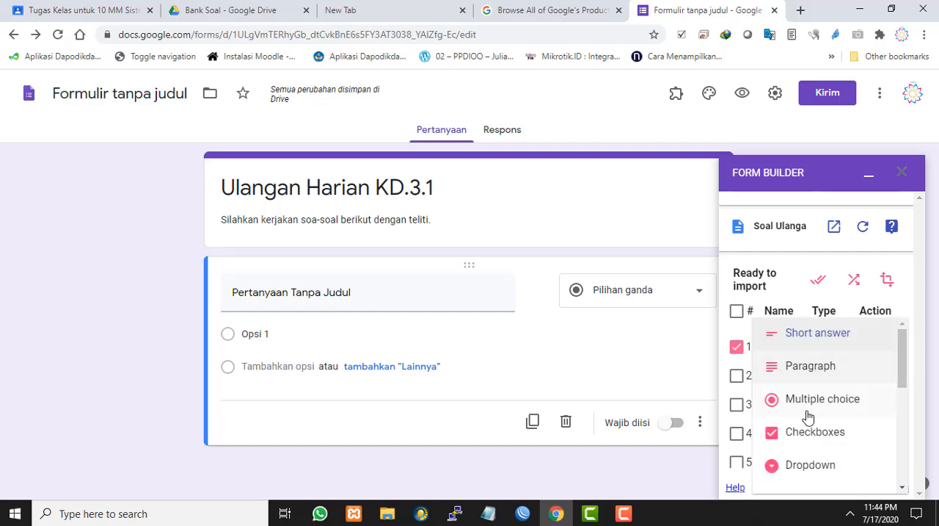
scroll(818, 445, "down", 1)
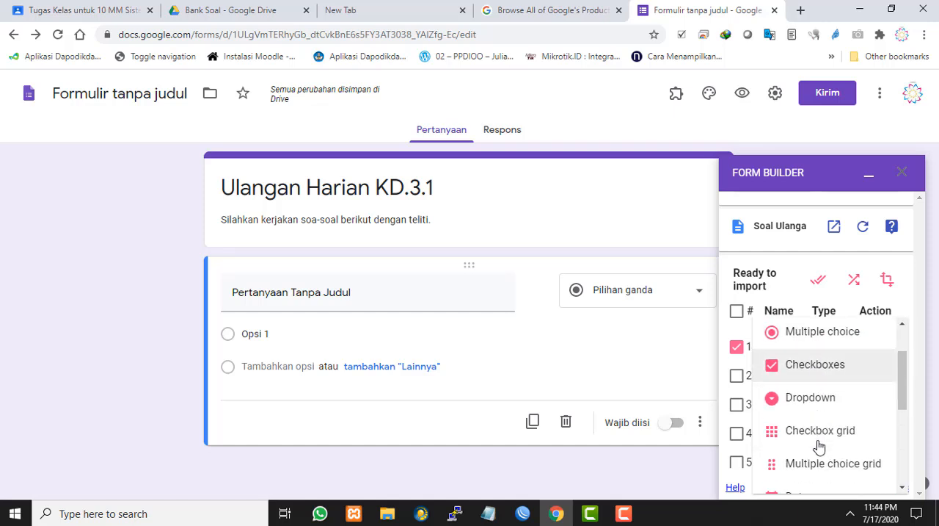
scroll(817, 444, "up", 1)
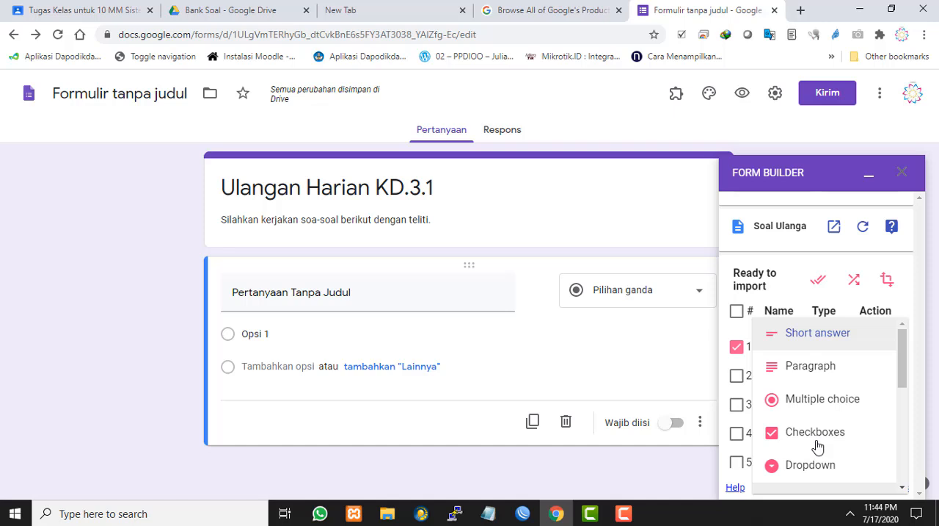
left_click(807, 404)
left_click(841, 408)
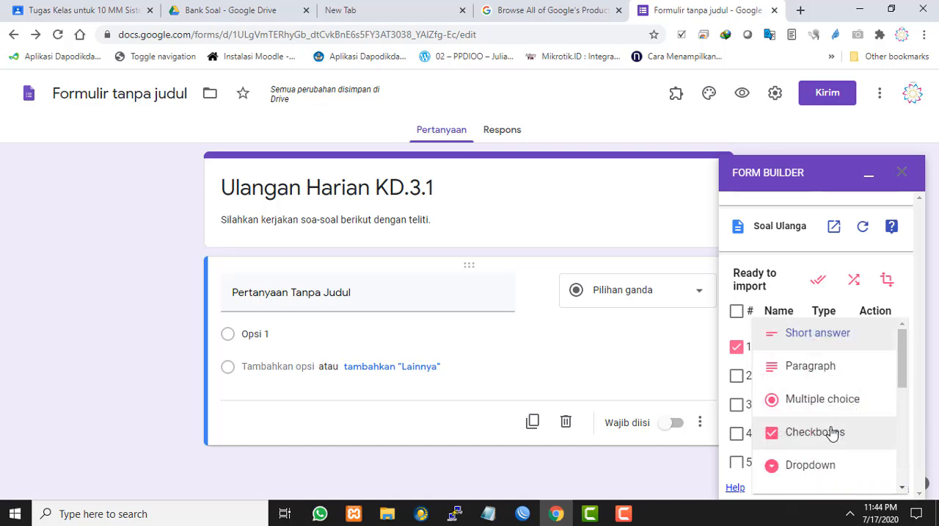
left_click(814, 404)
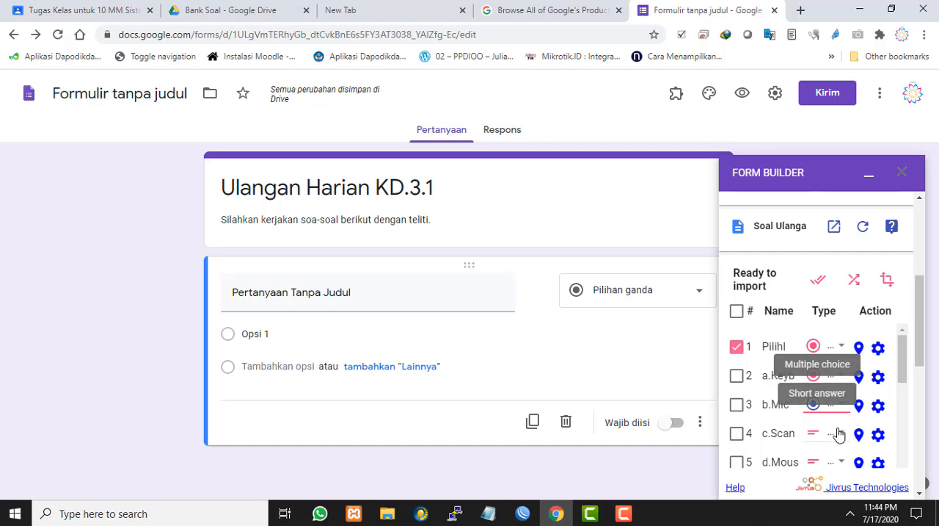
left_click(840, 433)
left_click(823, 399)
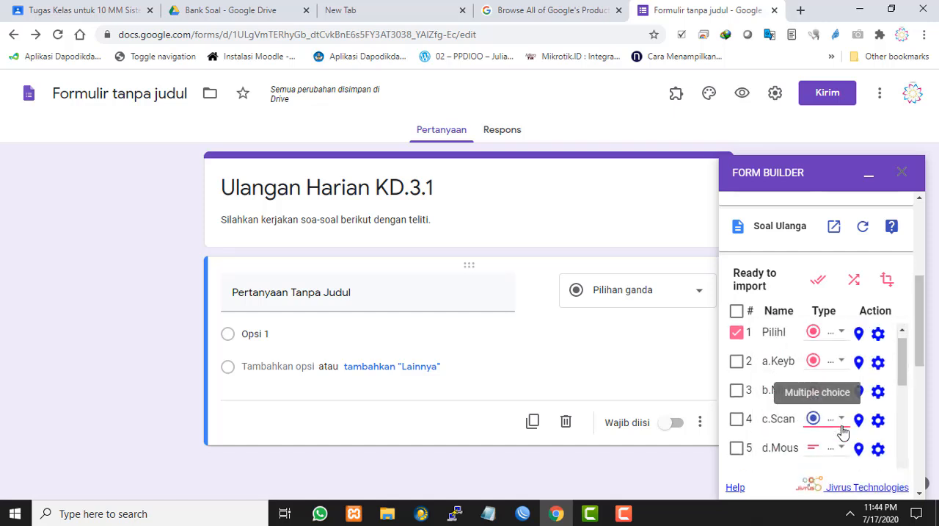
Review the remaining fields in the import list along with the import position, advanced features and source document
scroll(837, 425, "down", 3)
scroll(841, 433, "up", 3)
scroll(829, 350, "up", 1)
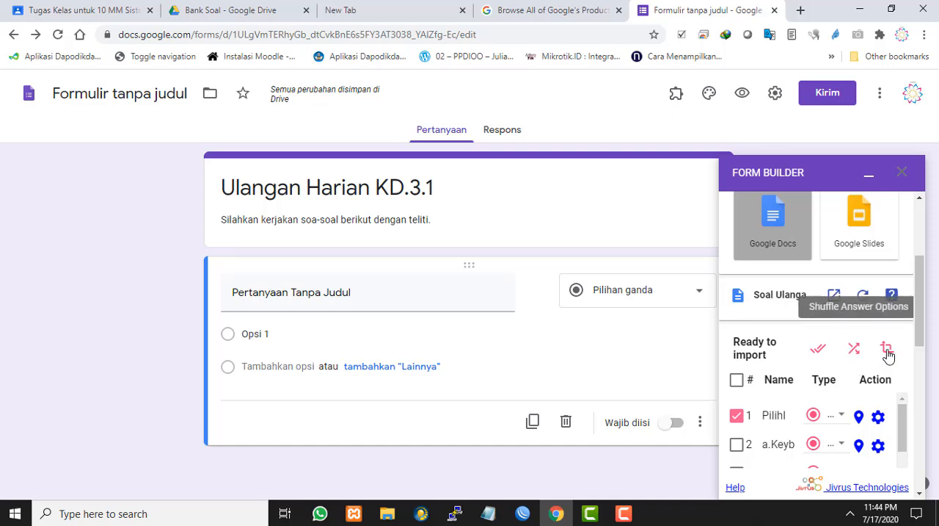
scroll(880, 414, "down", 5)
scroll(880, 415, "down", 10)
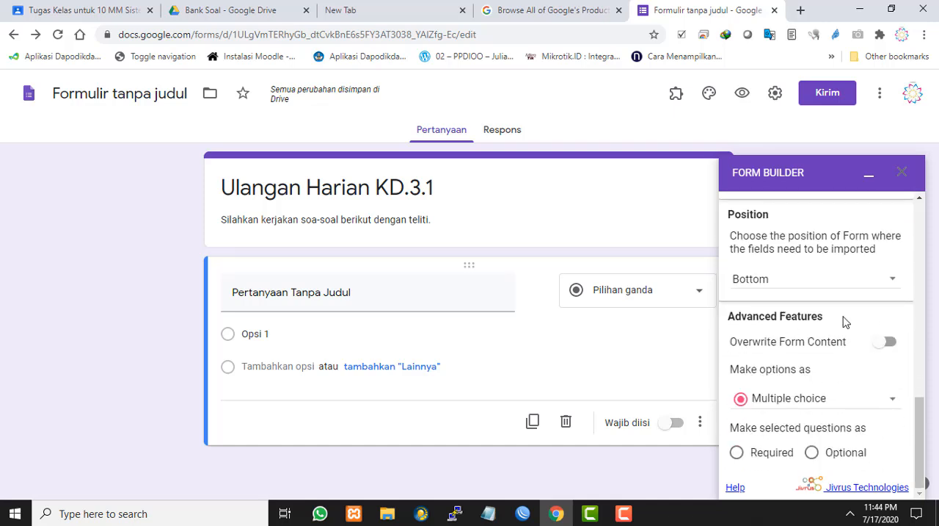
scroll(846, 322, "up", 2)
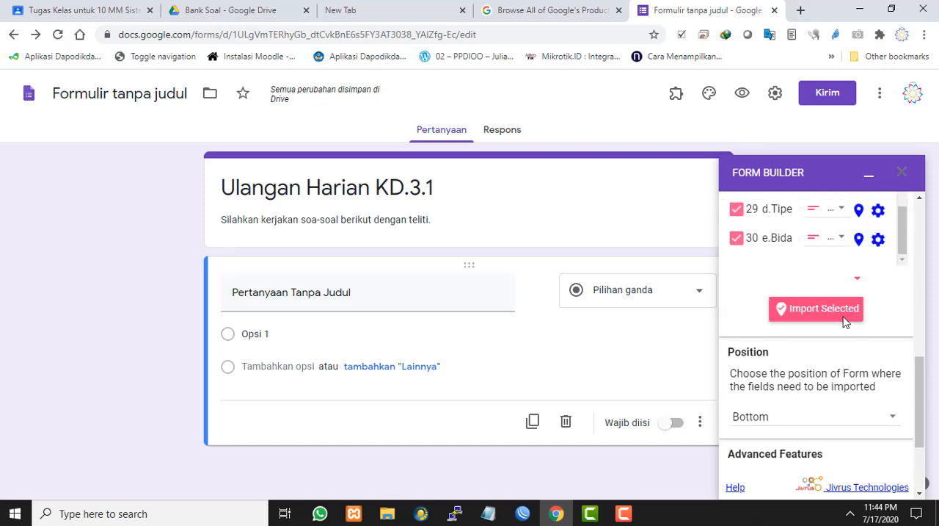
scroll(845, 322, "up", 15)
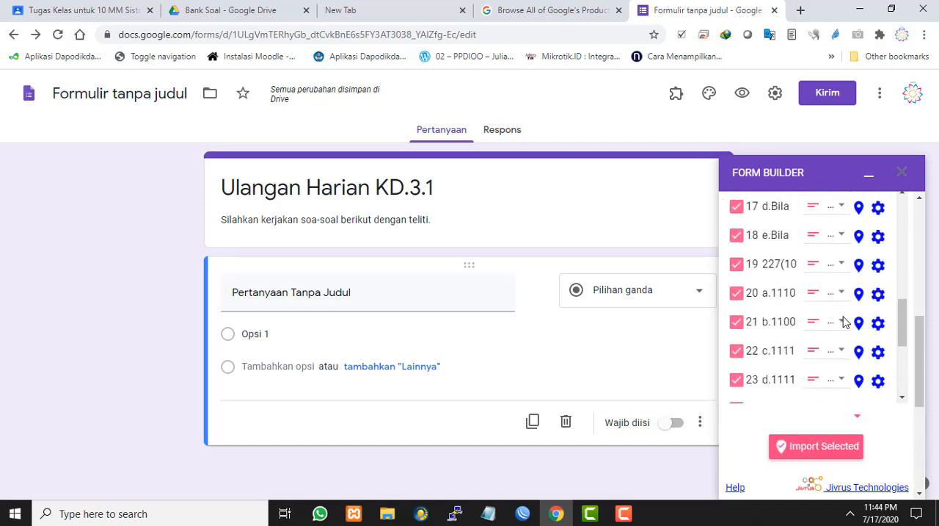
scroll(845, 321, "up", 1)
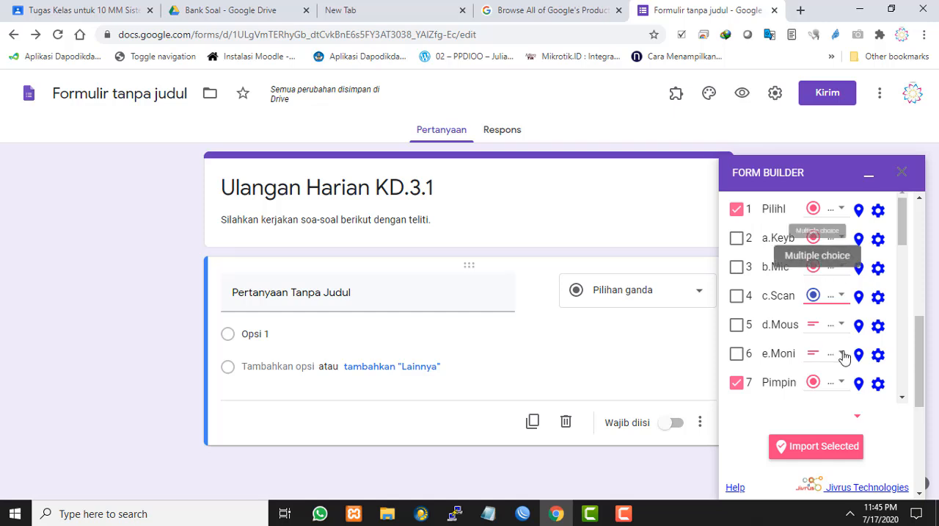
scroll(845, 351, "up", 6)
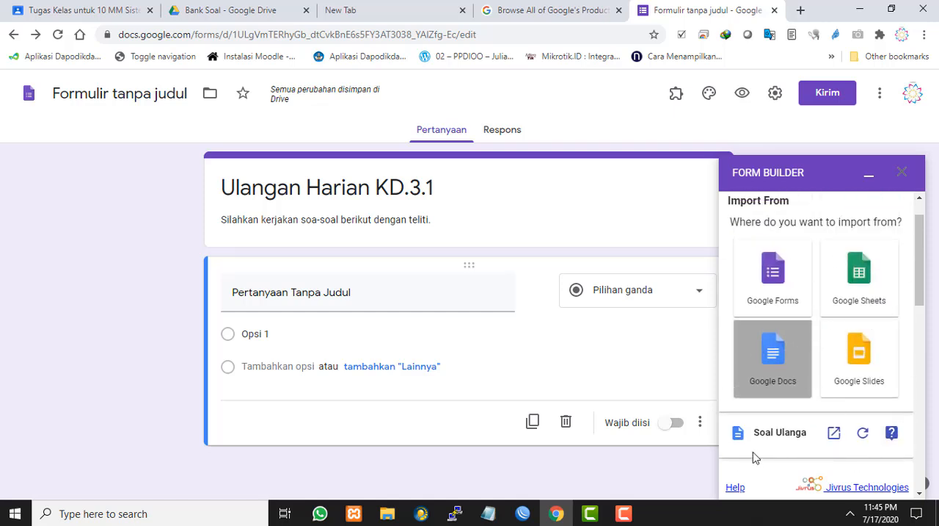
Select all fields in the Ready to import list
left_click(864, 435)
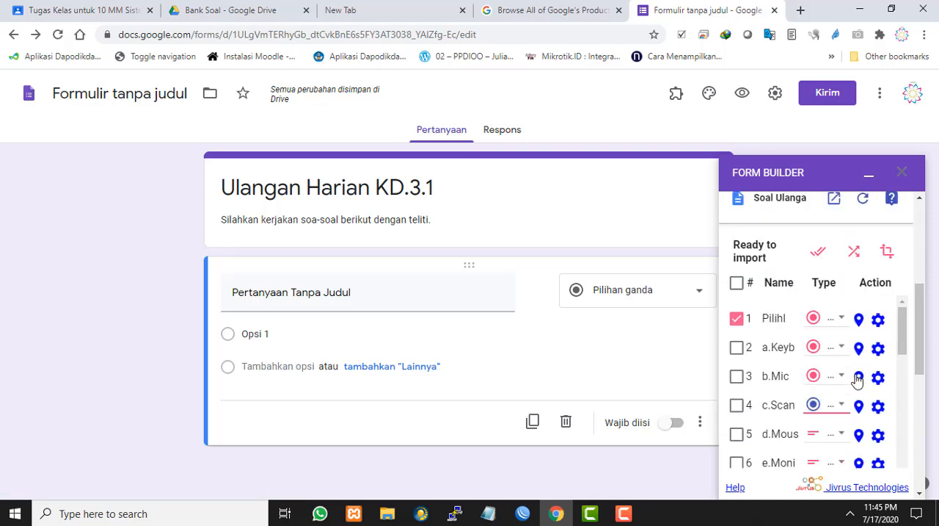
left_click(737, 286)
scroll(836, 379, "down", 9)
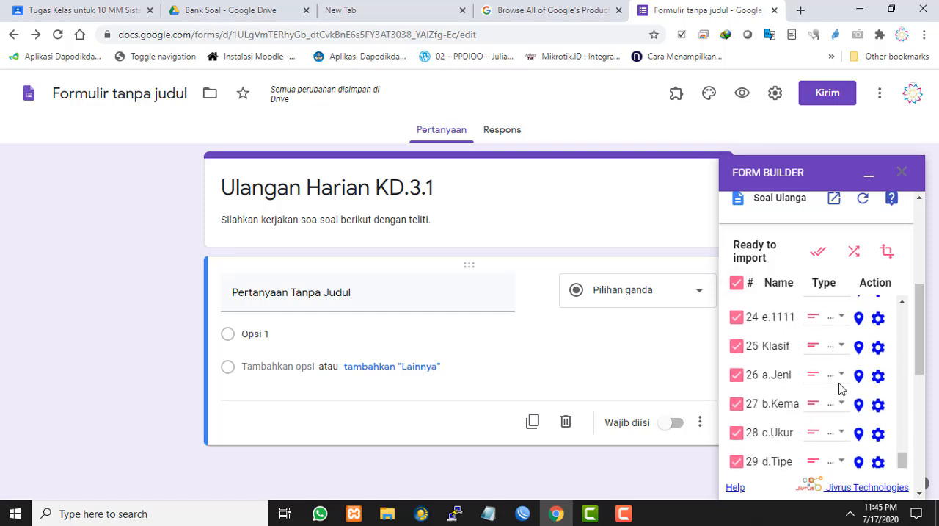
scroll(841, 387, "down", 4)
scroll(815, 316, "down", 3)
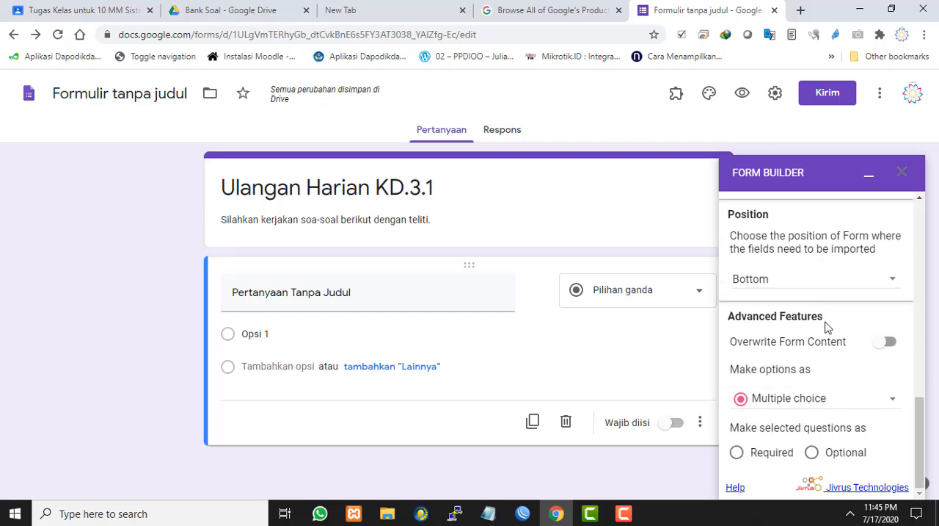
scroll(863, 350, "up", 9)
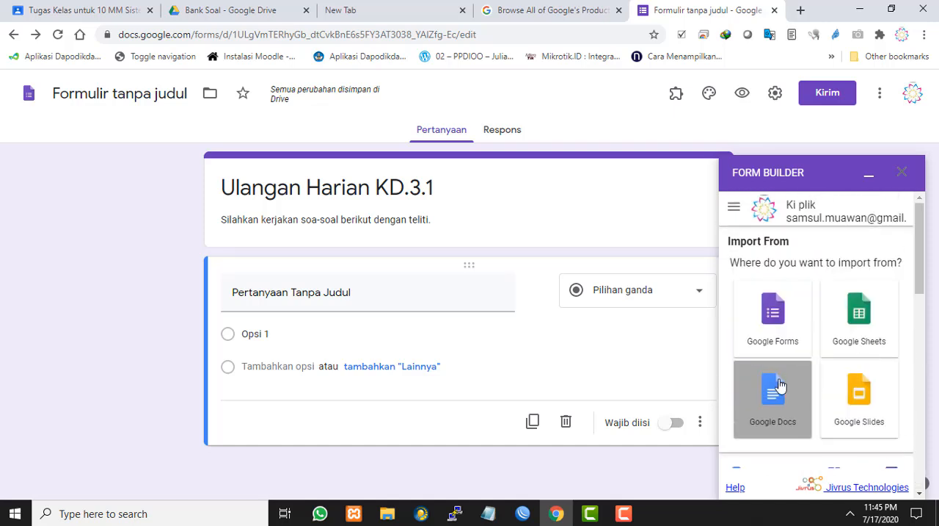
Choose Google Docs as the import source and select Soal Ulangan KD-3.1 in the document picker's list view
left_click(781, 385)
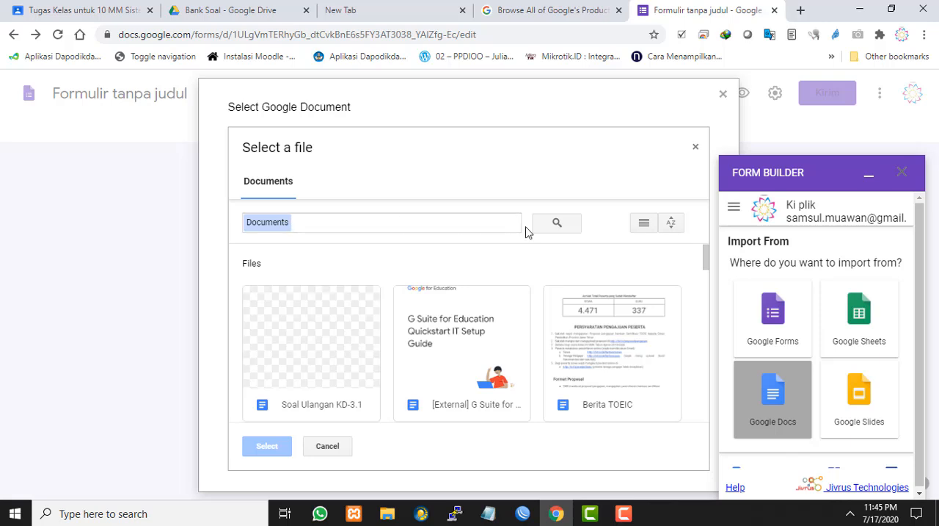
left_click(487, 228)
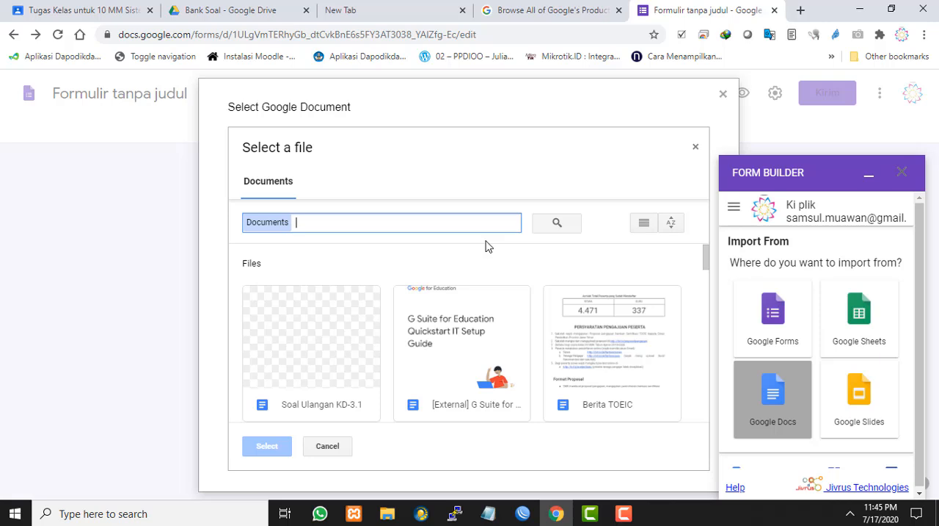
left_click(646, 228)
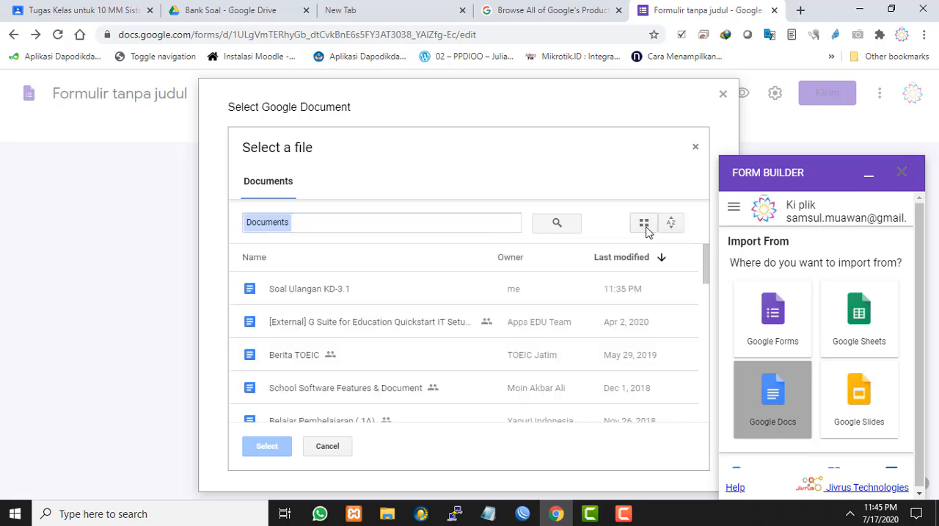
left_click(456, 229)
left_click(465, 288)
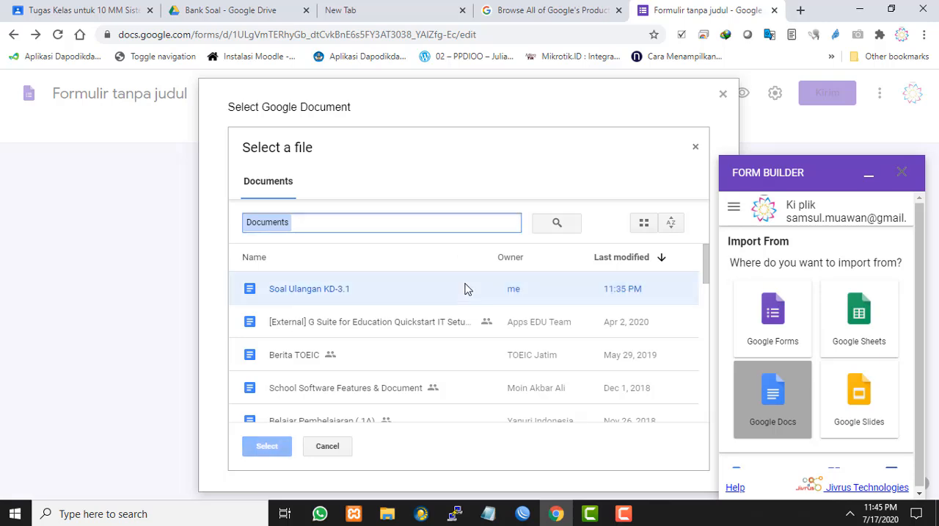
scroll(616, 350, "down", 2)
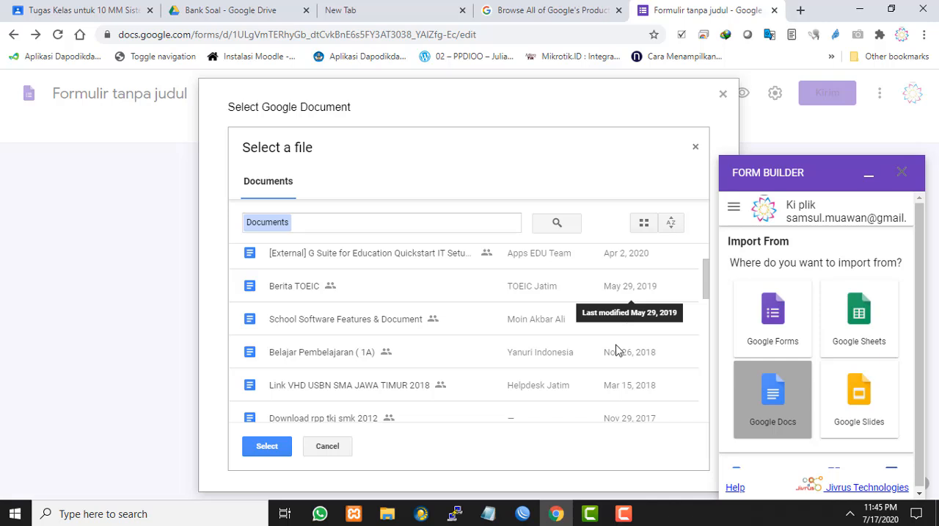
scroll(537, 338, "down", 2)
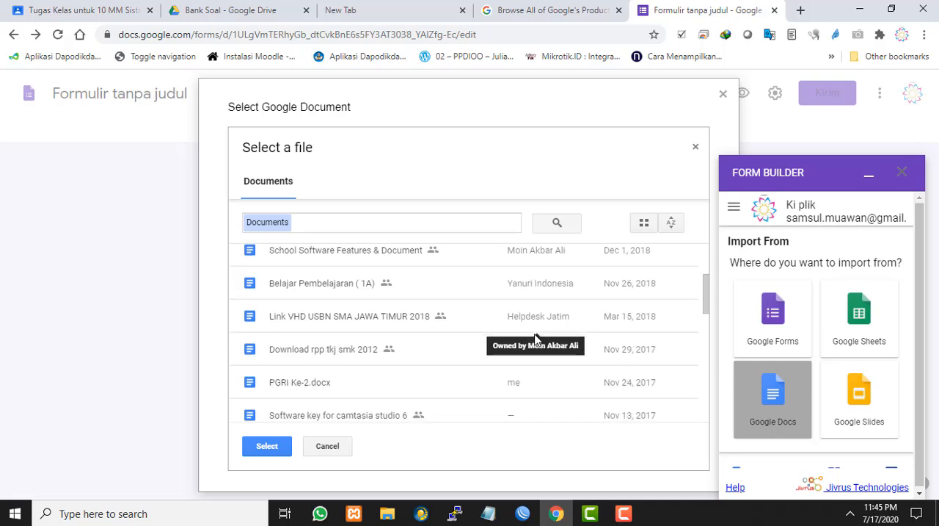
scroll(537, 339, "down", 2)
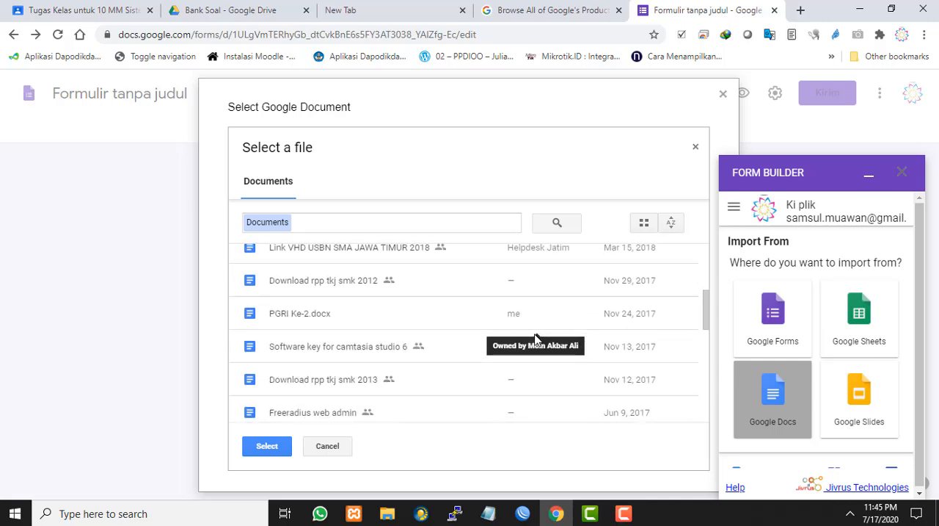
scroll(537, 338, "down", 10)
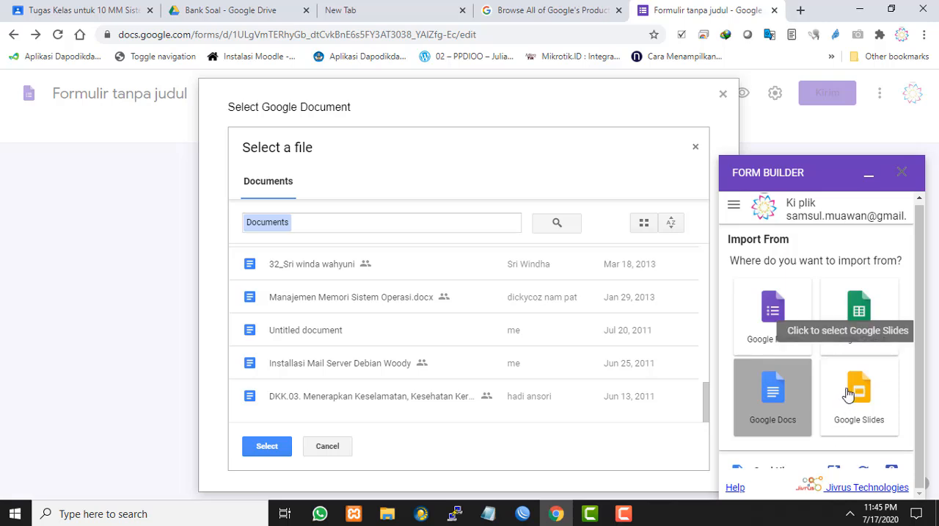
scroll(485, 326, "up", 10)
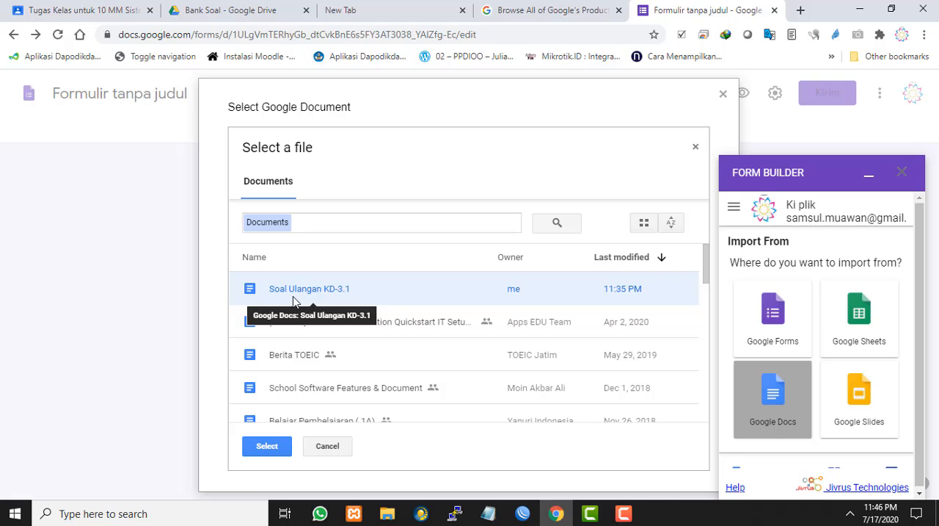
Open Soal Ulangan KD-3.1 from the Bank Soal folder in Google Drive and turn option a, Keyboard, into lettered list item A
left_click(214, 4)
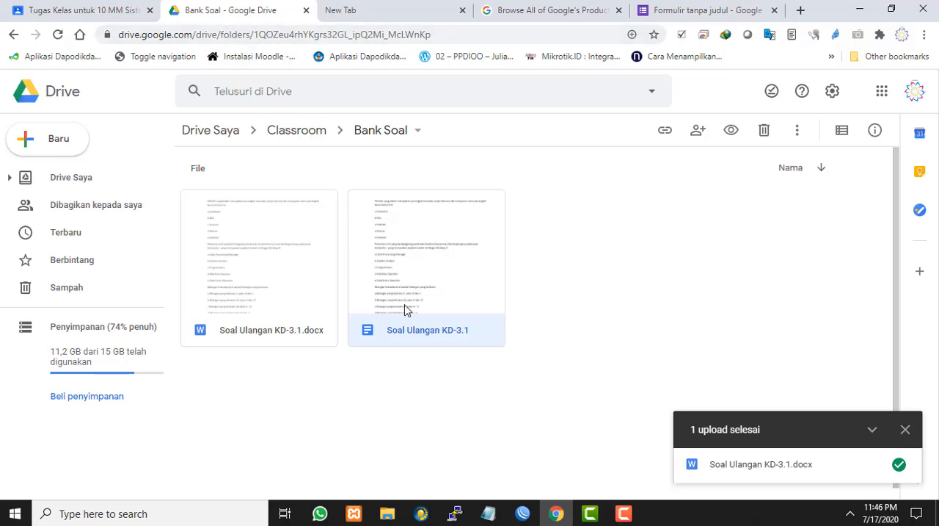
double_click(422, 263)
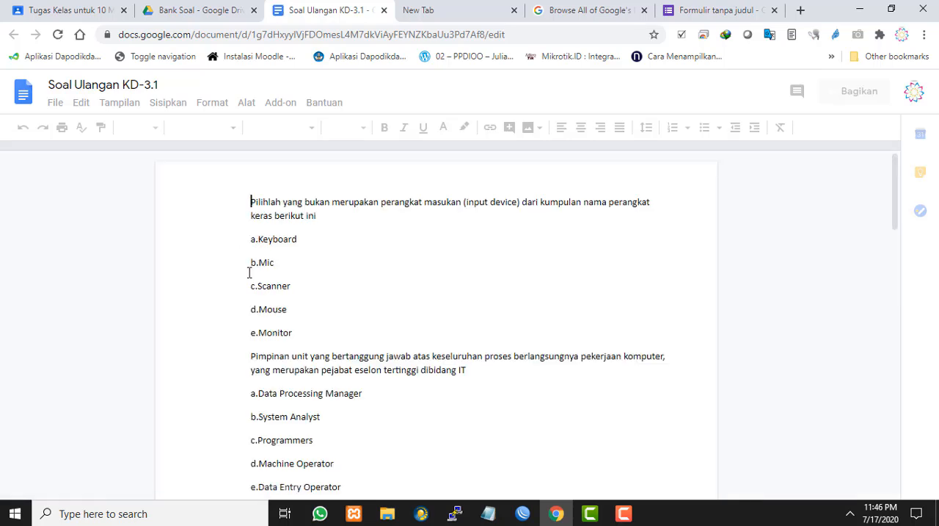
left_click(254, 238)
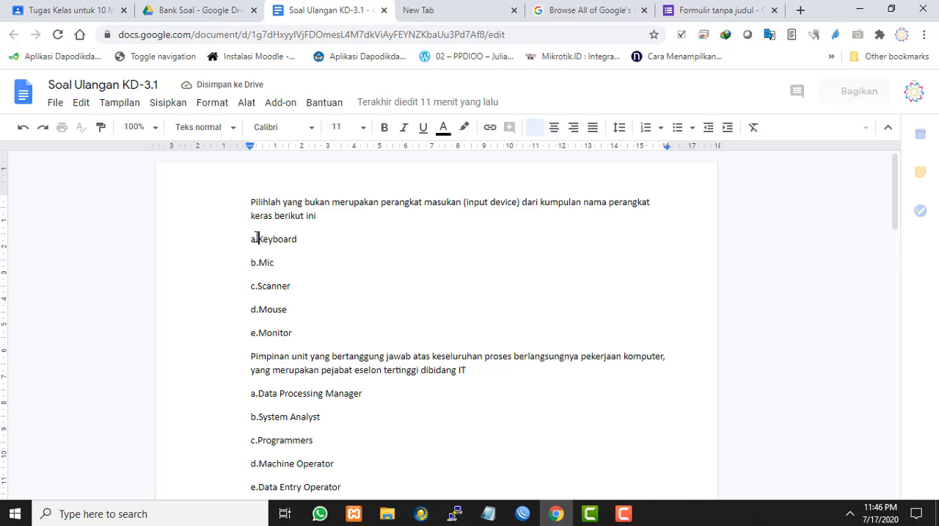
left_click(259, 240)
key("BackSpace")
key("BackSpace")
key("BackSpace")
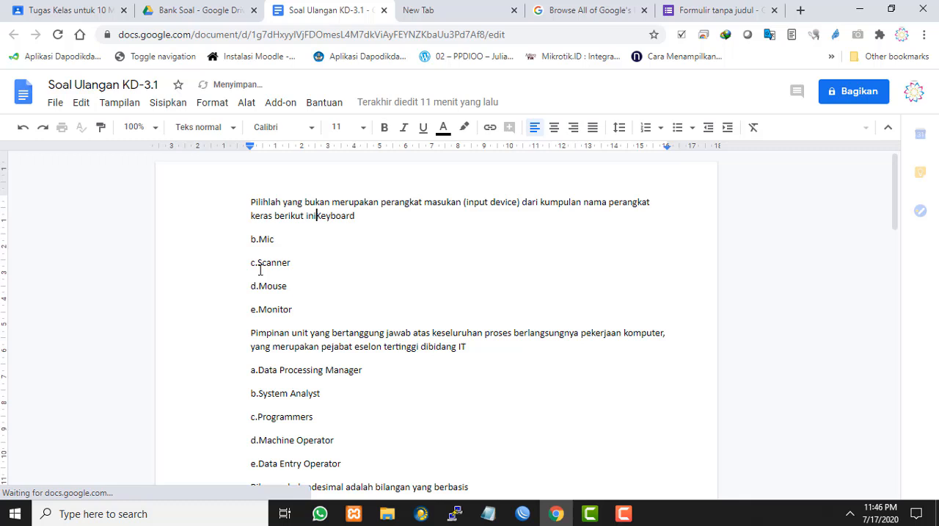
key("Return")
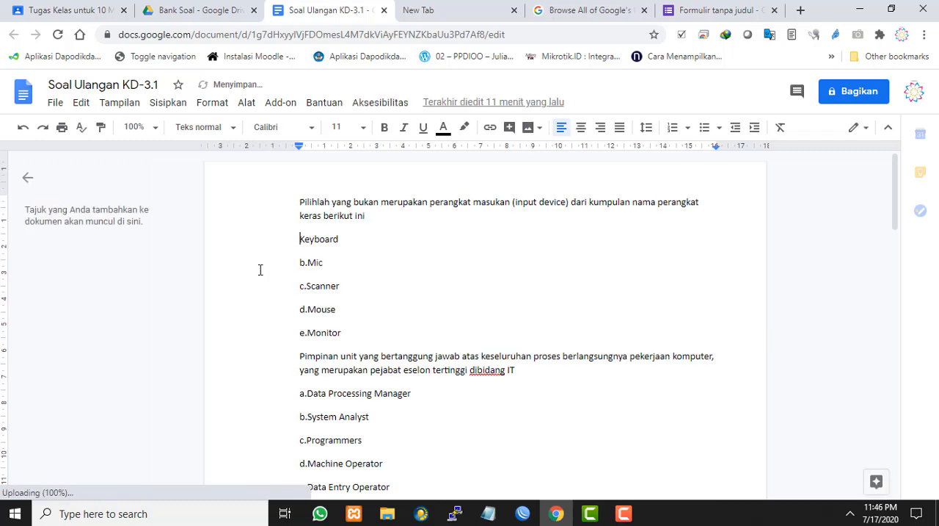
type("A.")
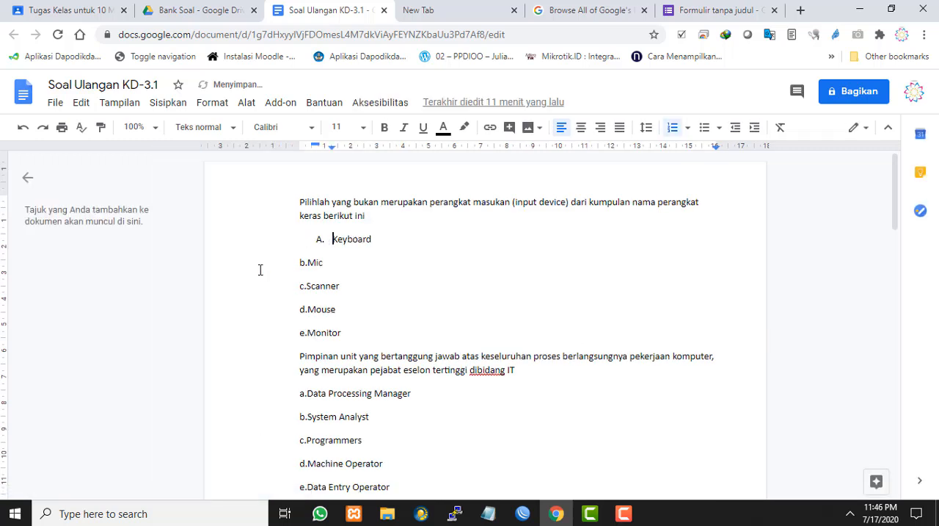
Turn option b, Mic, into list item B of the first question's lettered list
key("Down")
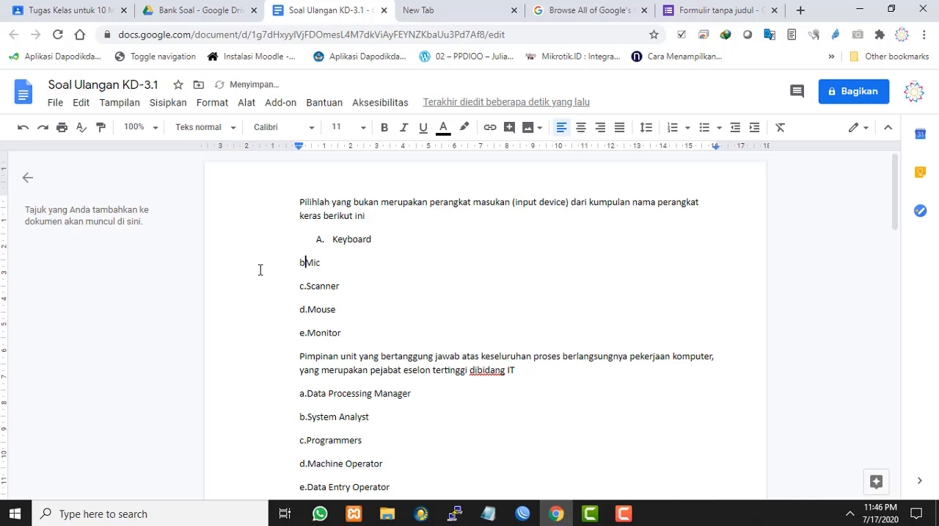
key("BackSpace")
type("B")
key("Tab")
key("BackSpace")
type(".")
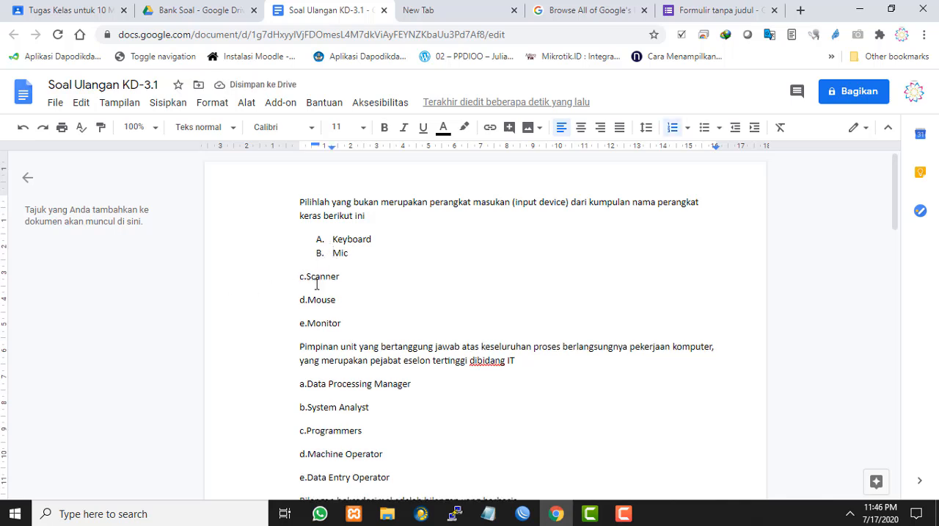
Turn the first question's options Scanner, Mouse and Monitor into items C, D and E of its lettered list
left_click_drag(306, 281, 339, 301)
left_click(338, 245)
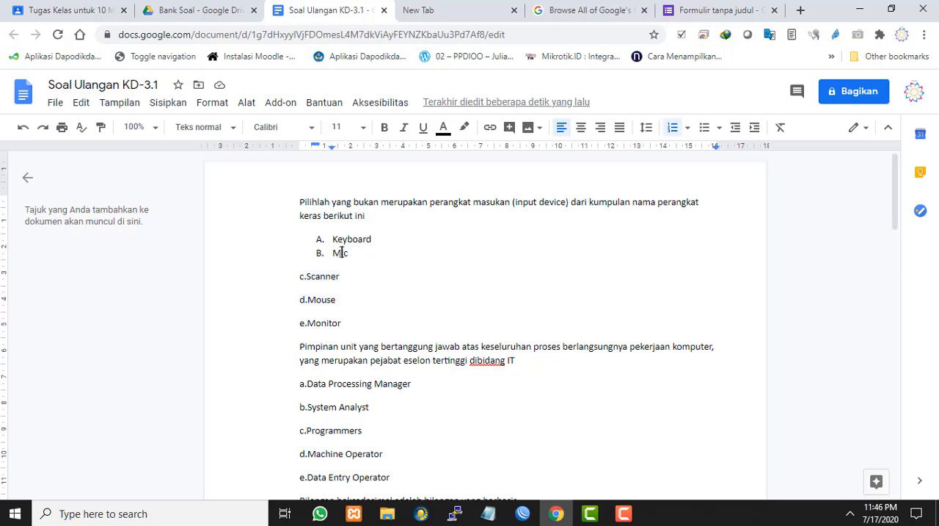
left_click_drag(334, 243, 363, 320)
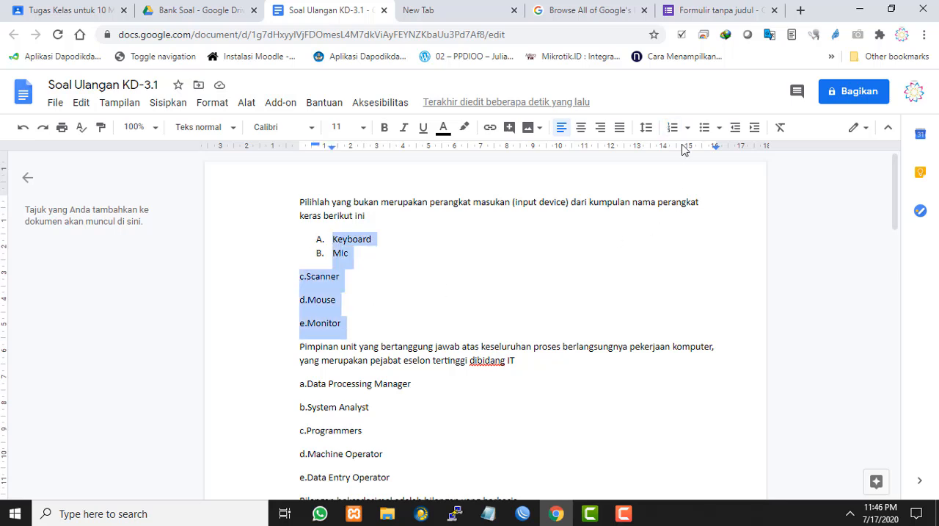
key("Down")
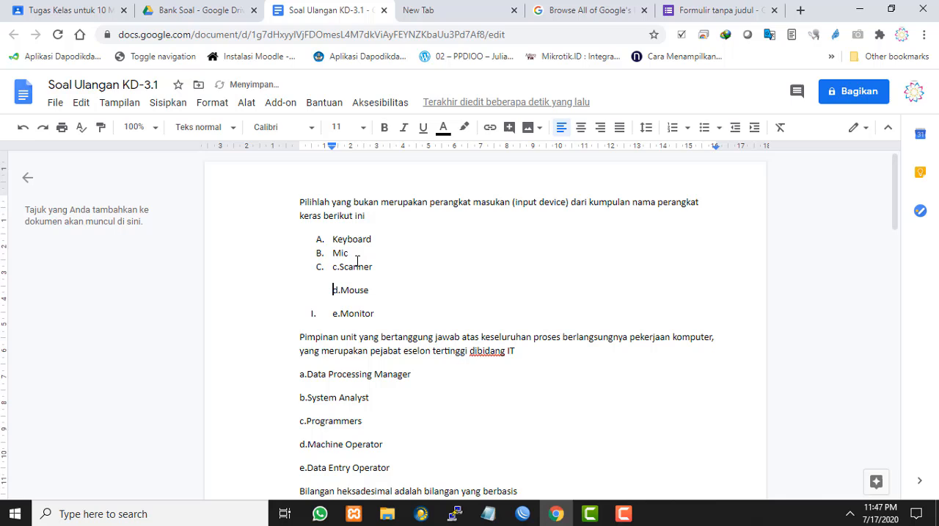
key("BackSpace")
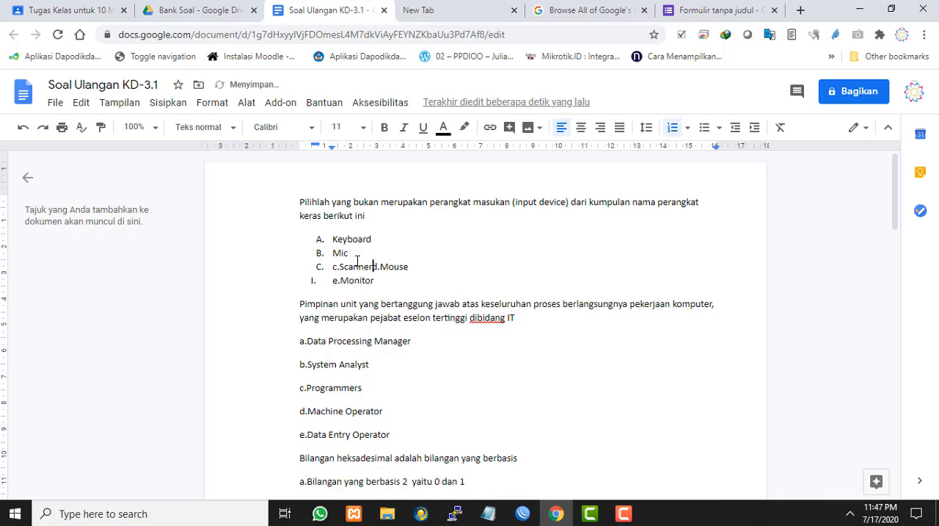
key("Return")
key("Down")
key("BackSpace")
key("BackSpace")
key("Return")
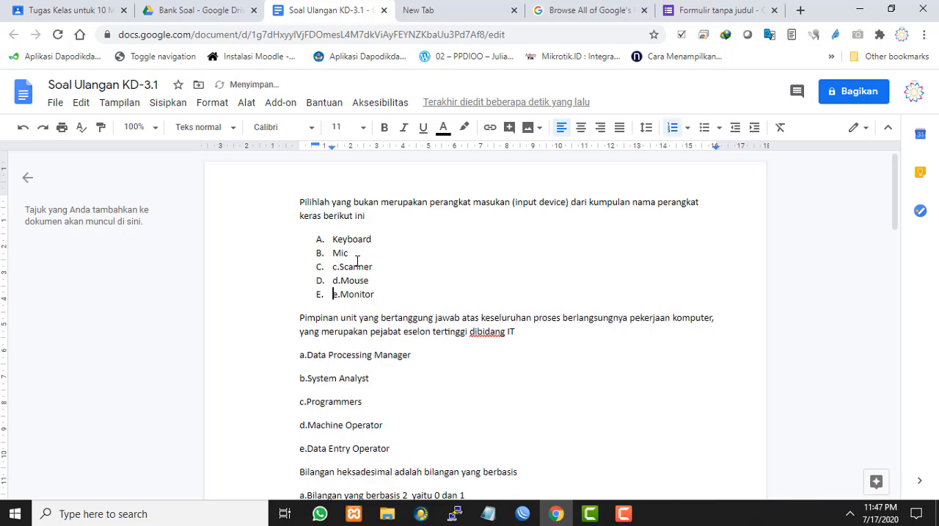
Remove the typed prefixes "c.", "d." and "e." from Scanner, Mouse and Monitor in the first question's list
key("Delete")
key("Delete")
key("Delete")
key("Delete")
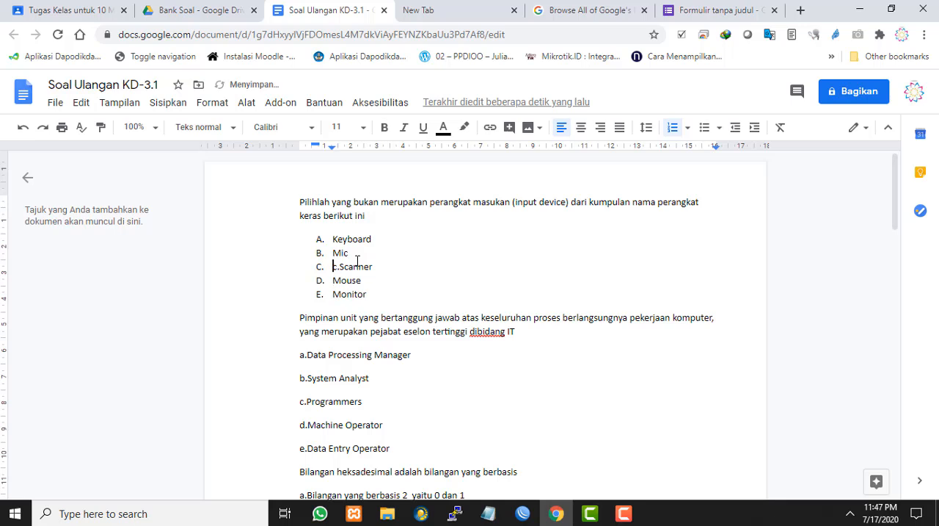
key("Delete")
key("Delete")
Remove the typed prefix "a." from the second question's option Data Processing Manager
key("Down")
key("Down")
key("Down")
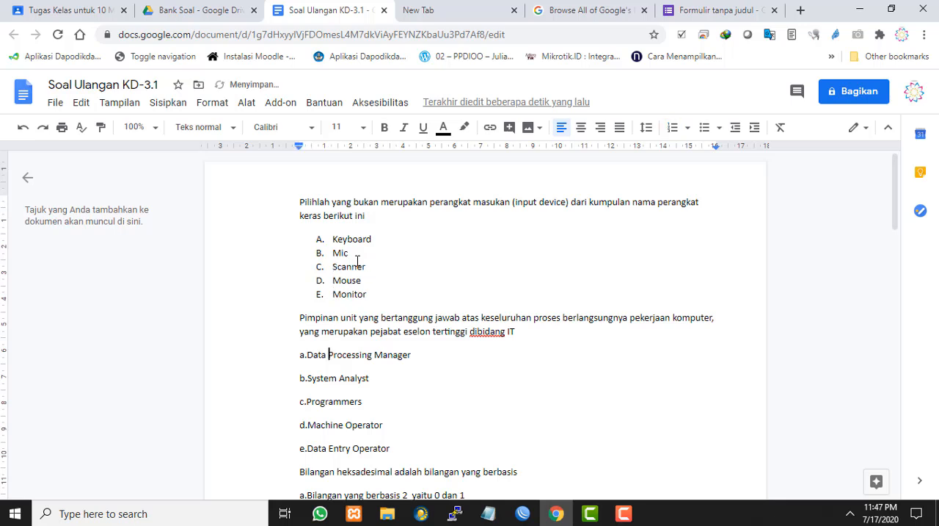
key("Left")
key("Left")
key("BackSpace")
key("BackSpace")
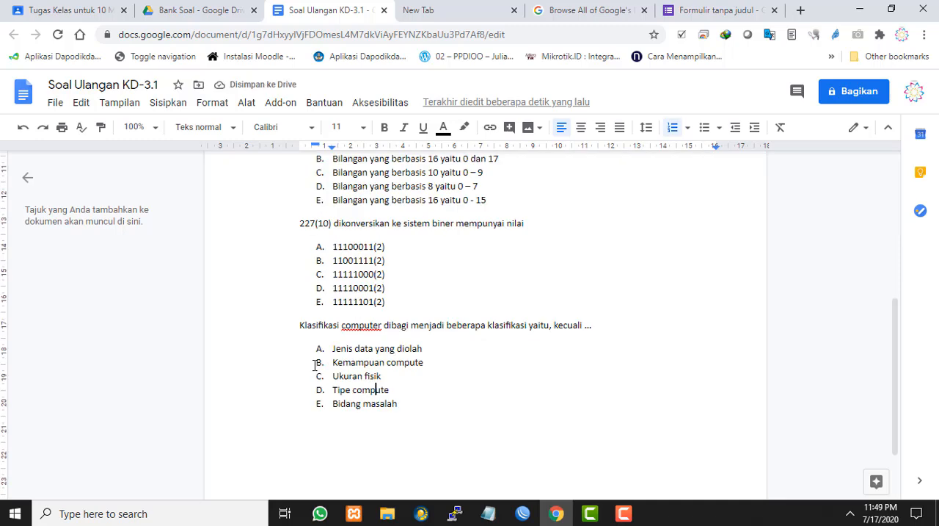
Complete option D of the last question so that it reads "Tipe computer"
type("r")
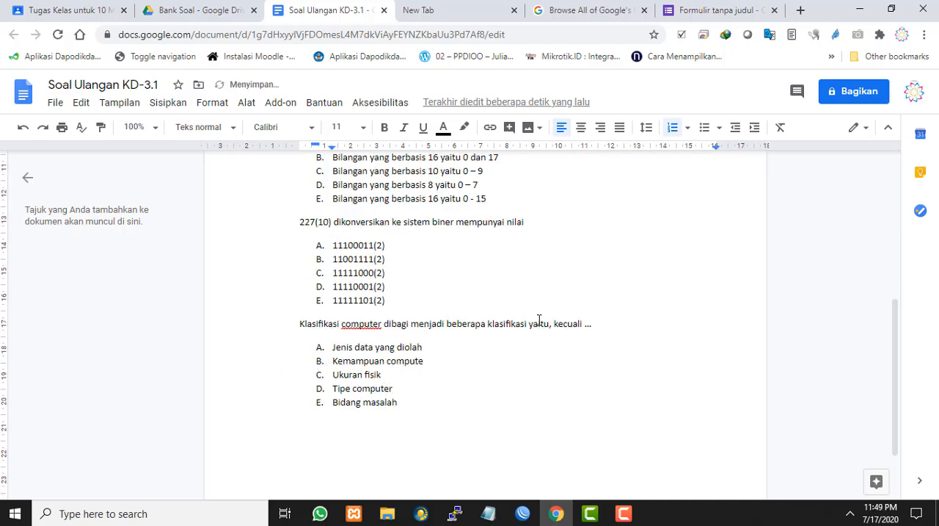
scroll(538, 320, "up", 4)
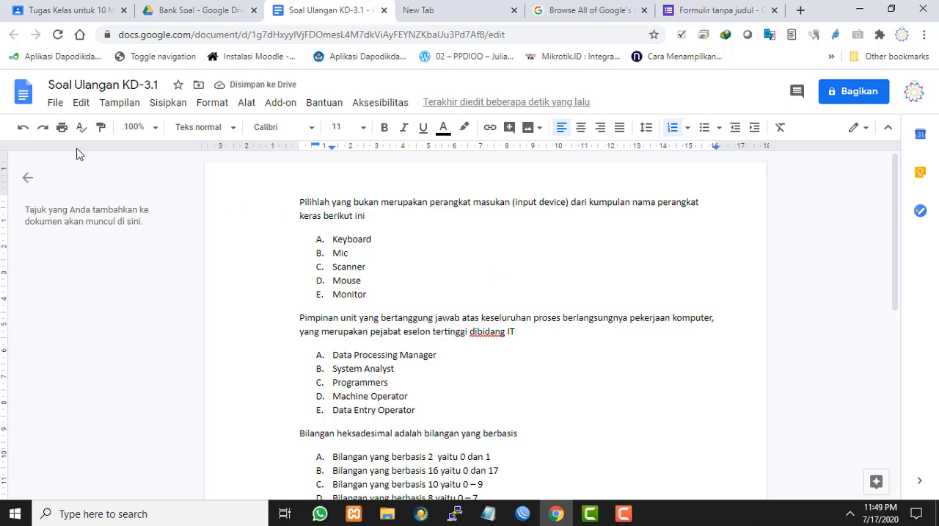
left_click(57, 105)
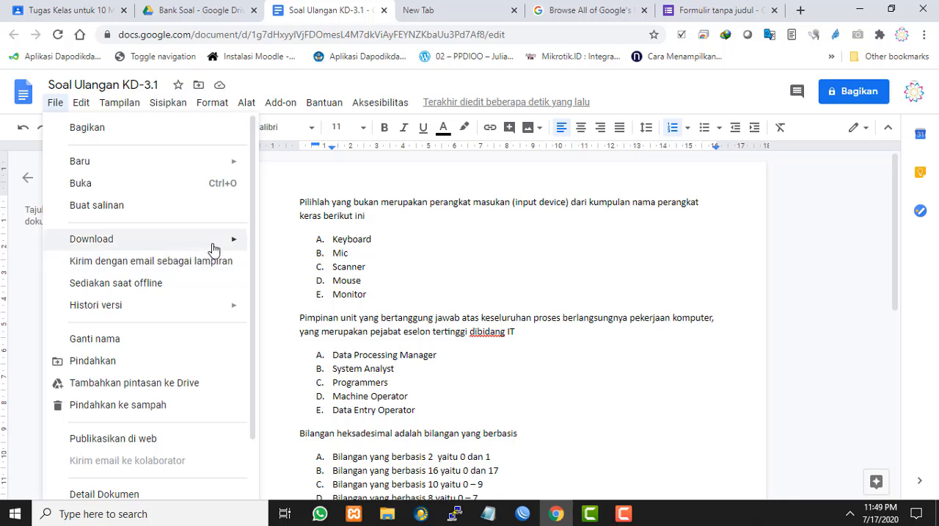
mouse_move(213, 248)
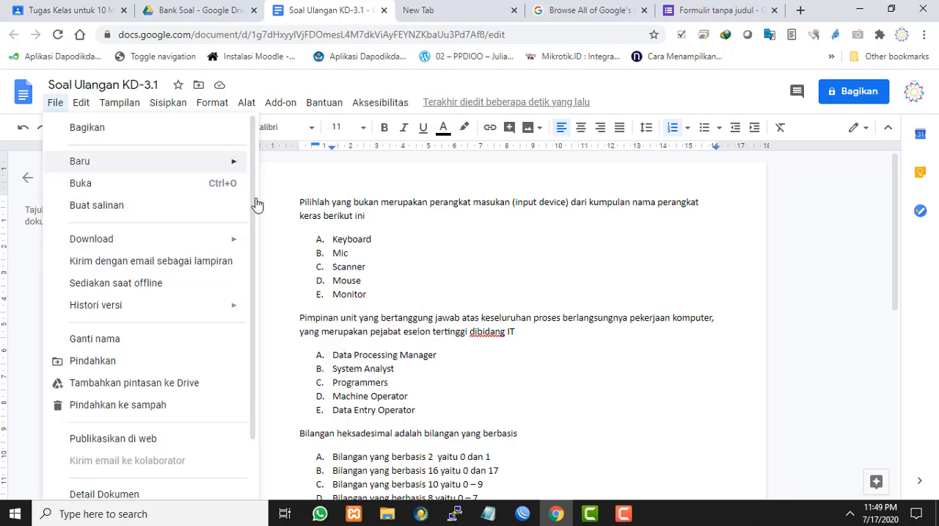
left_click(711, 259)
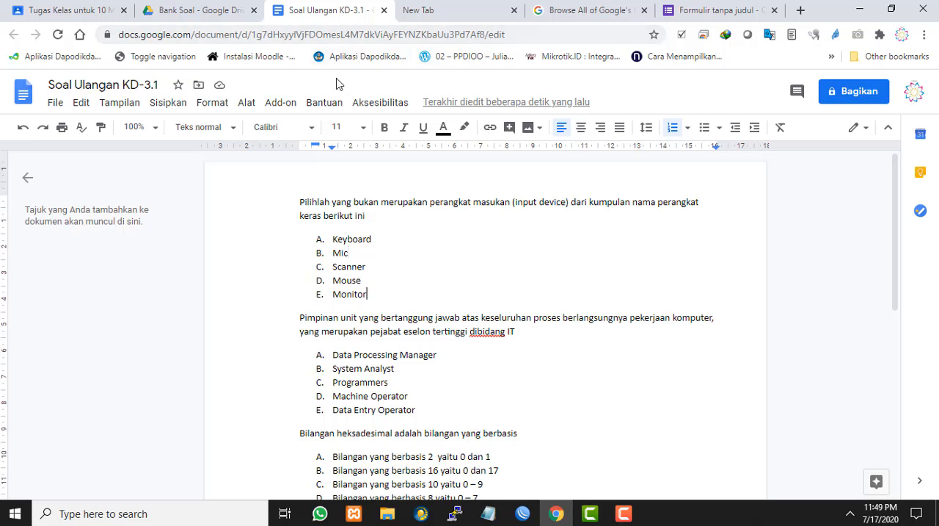
Close Soal Ulangan KD-3.1, return to the form, and close the document picker and the Form Builder panel
left_click(385, 10)
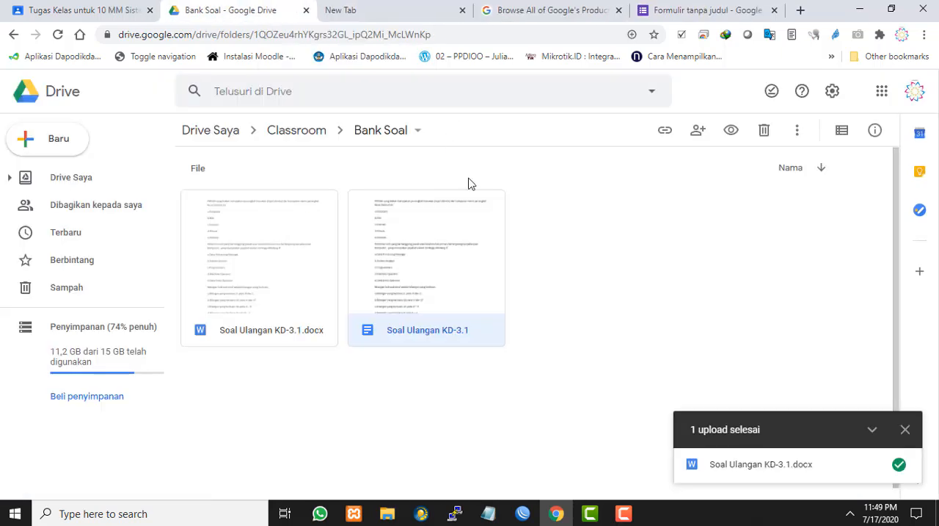
left_click(675, 10)
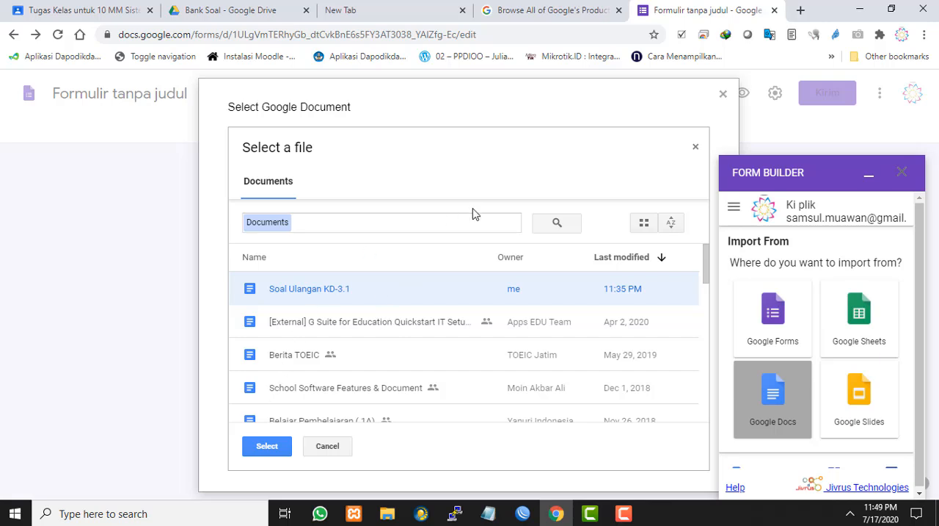
left_click(723, 94)
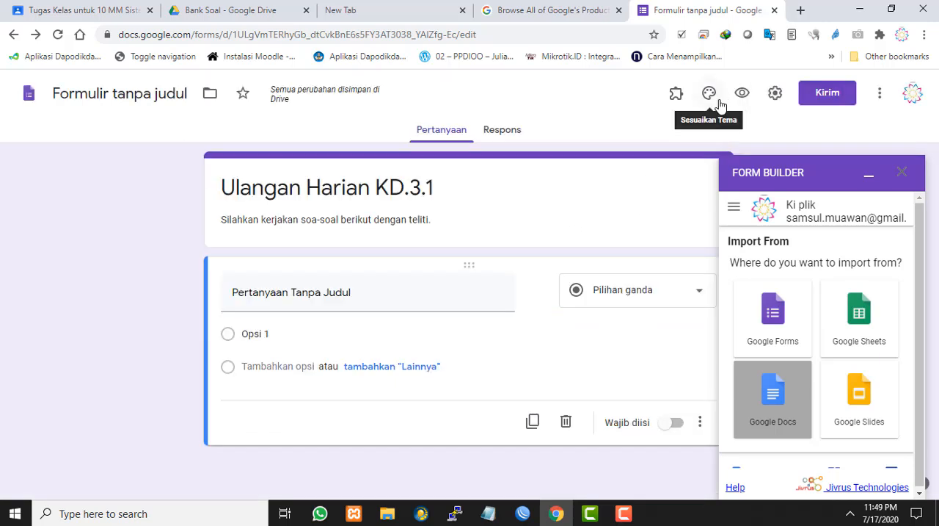
left_click(902, 173)
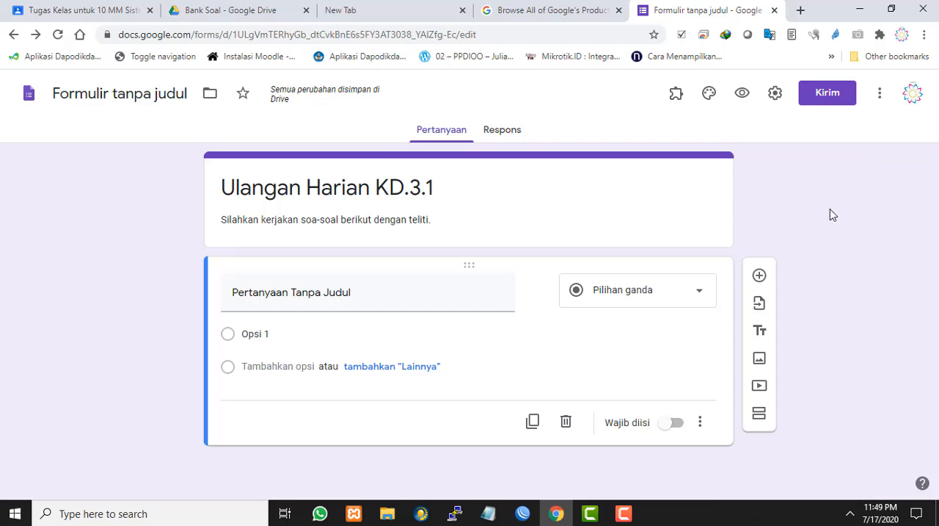
Restart the Form Builder add-on and load Soal Ulangan KD-3.1 with Google Docs as the import source
left_click(676, 100)
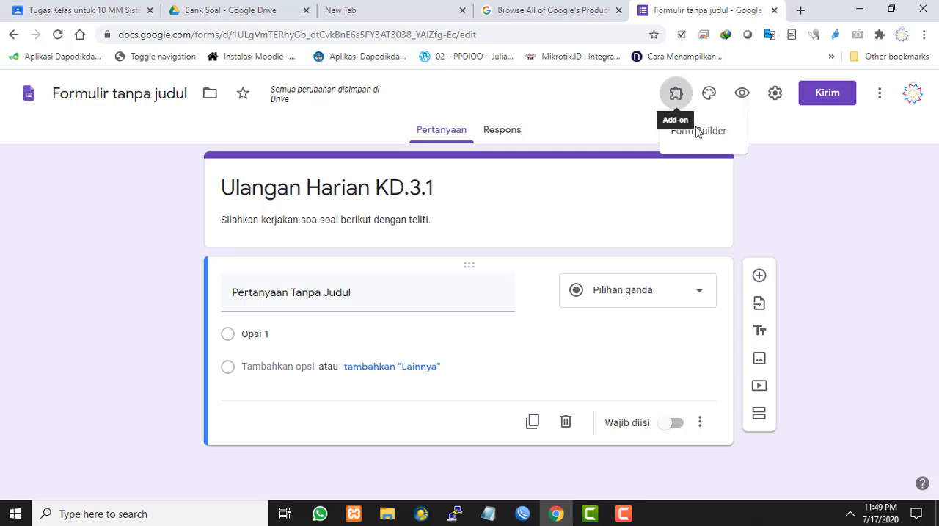
left_click(699, 130)
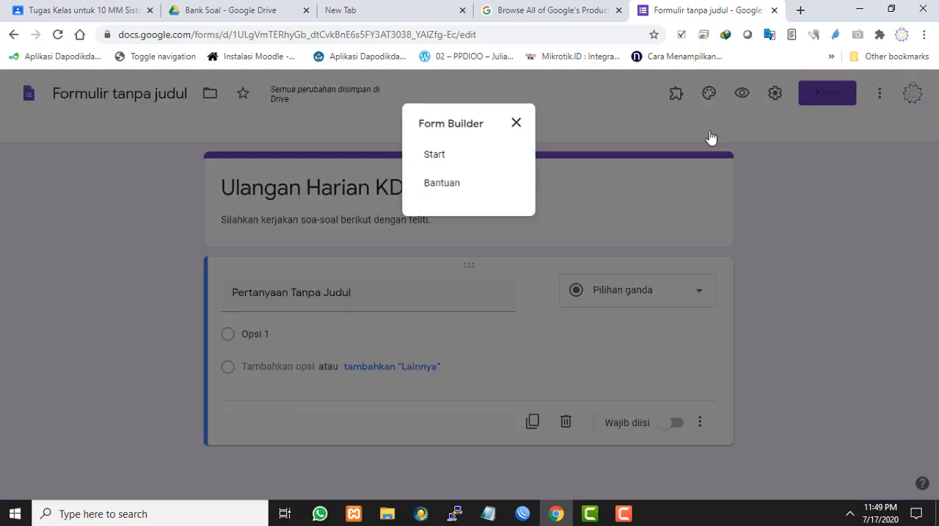
left_click(434, 155)
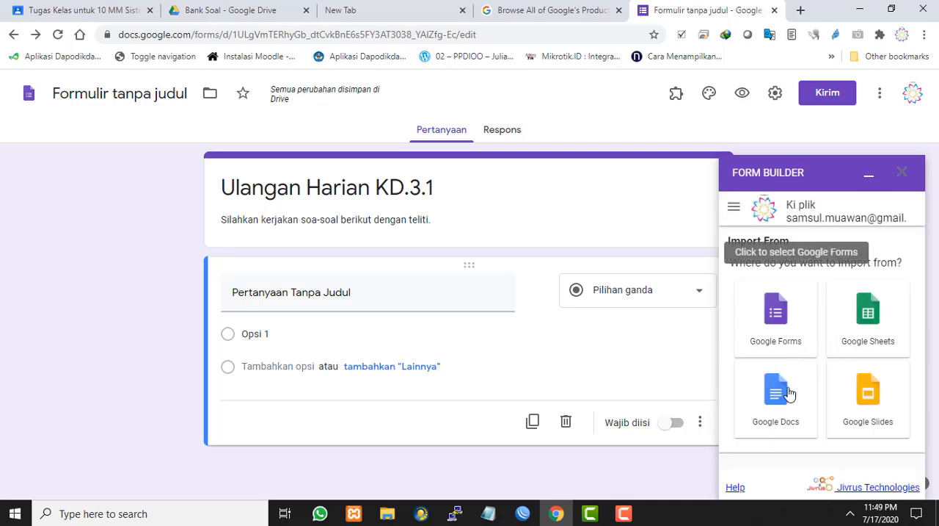
left_click(782, 408)
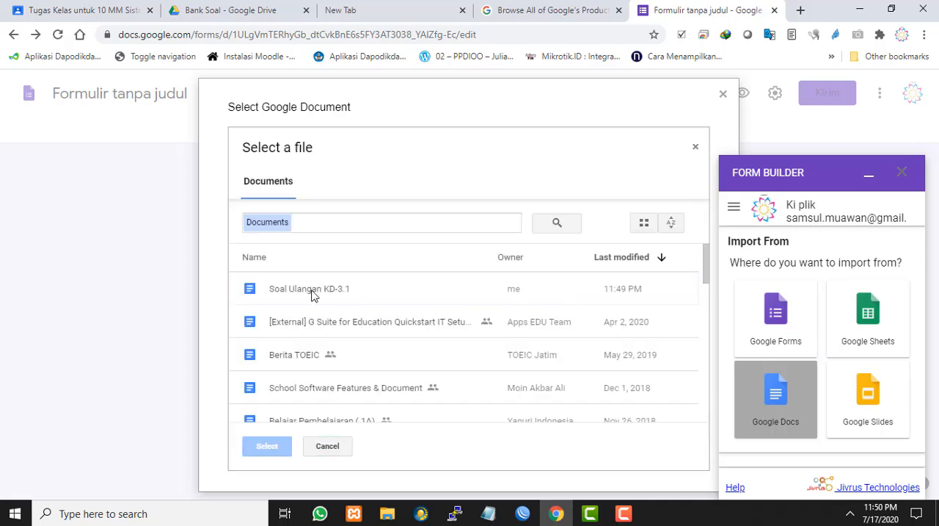
left_click(312, 292)
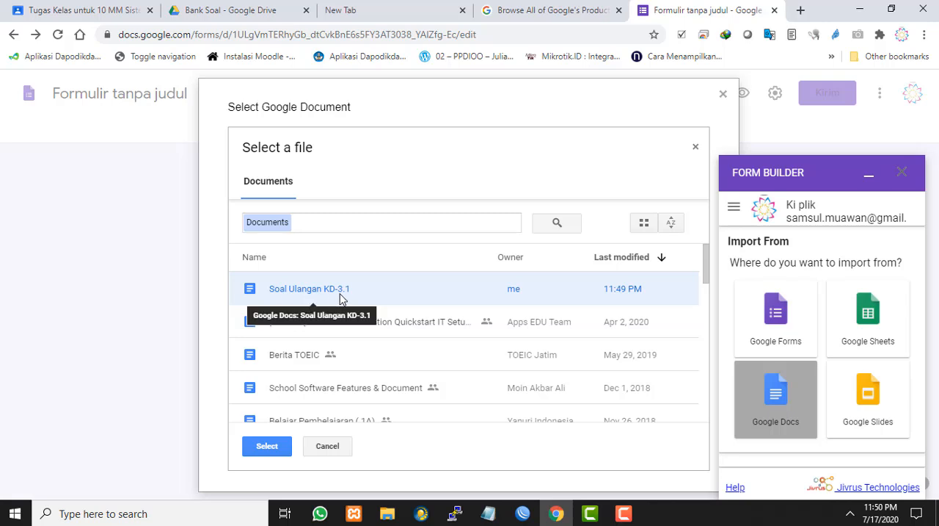
left_click(273, 454)
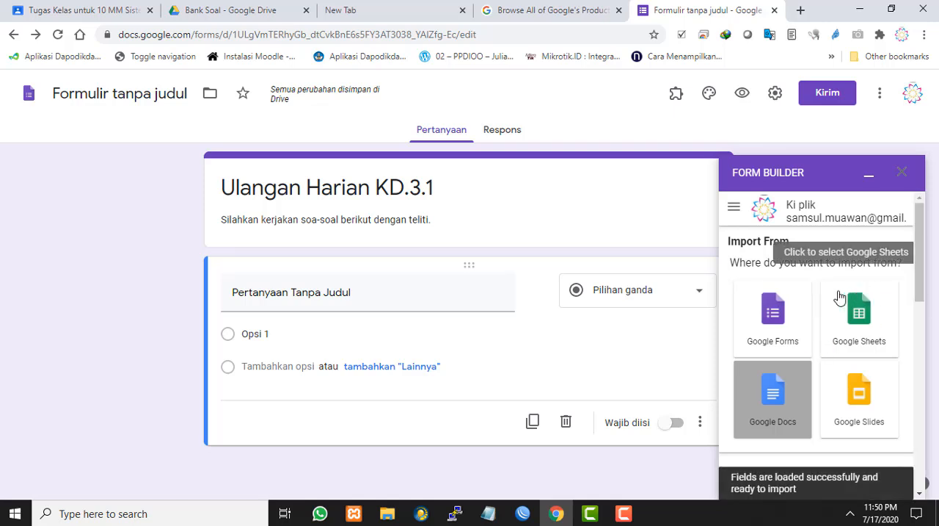
Review the fields in the Ready to import list, their question types, and the position and advanced import settings
scroll(840, 296, "down", 4)
scroll(838, 297, "down", 2)
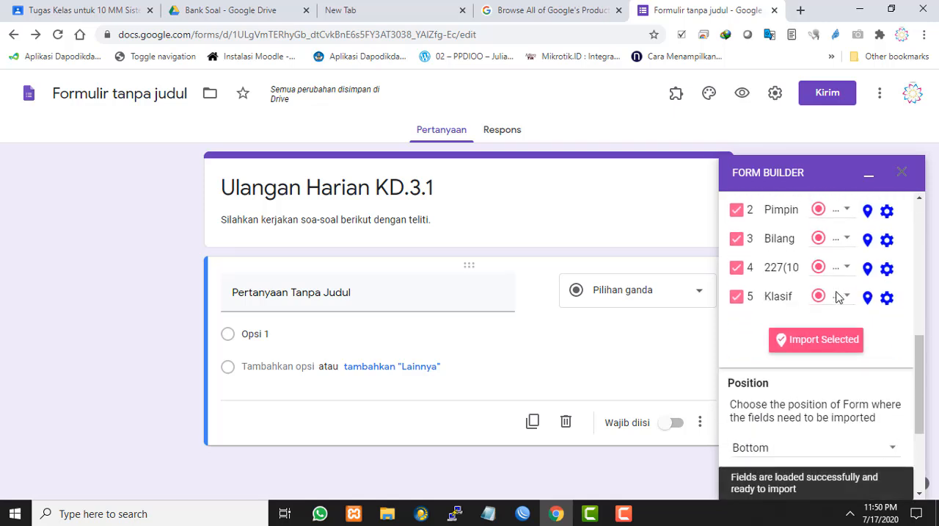
scroll(838, 296, "up", 6)
scroll(838, 296, "down", 1)
scroll(839, 296, "down", 3)
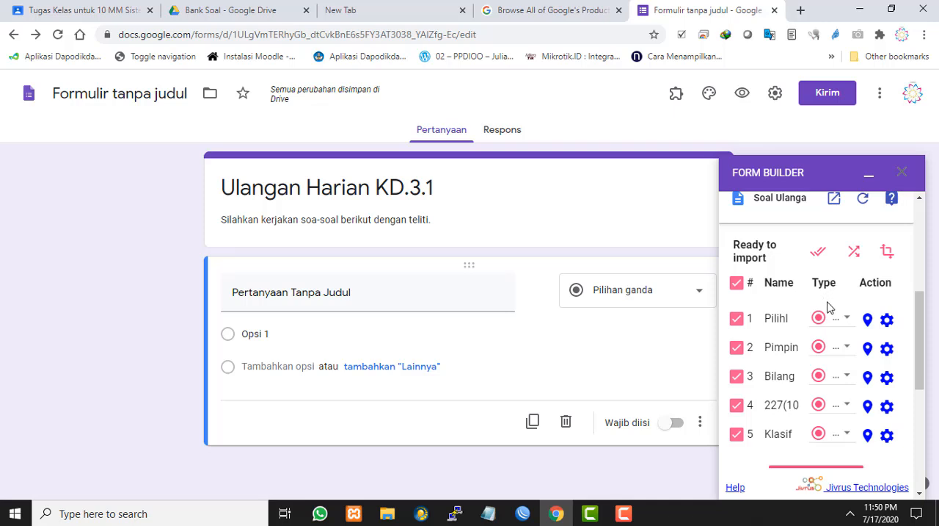
scroll(848, 378, "down", 2)
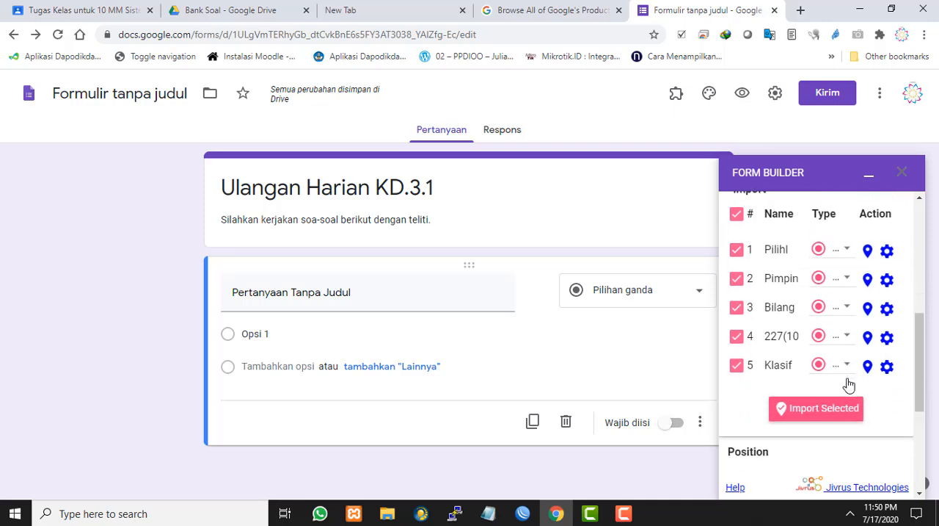
scroll(759, 376, "up", 2)
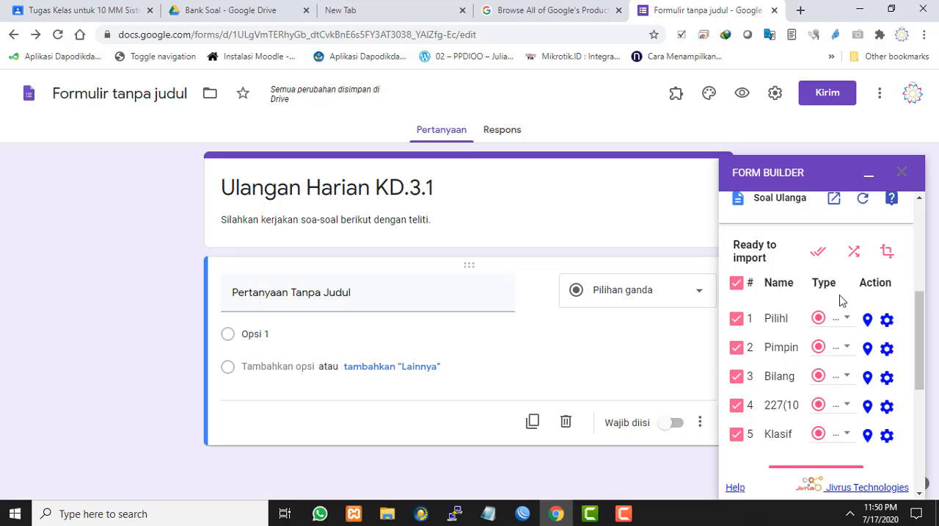
scroll(842, 296, "up", 4)
scroll(842, 296, "down", 12)
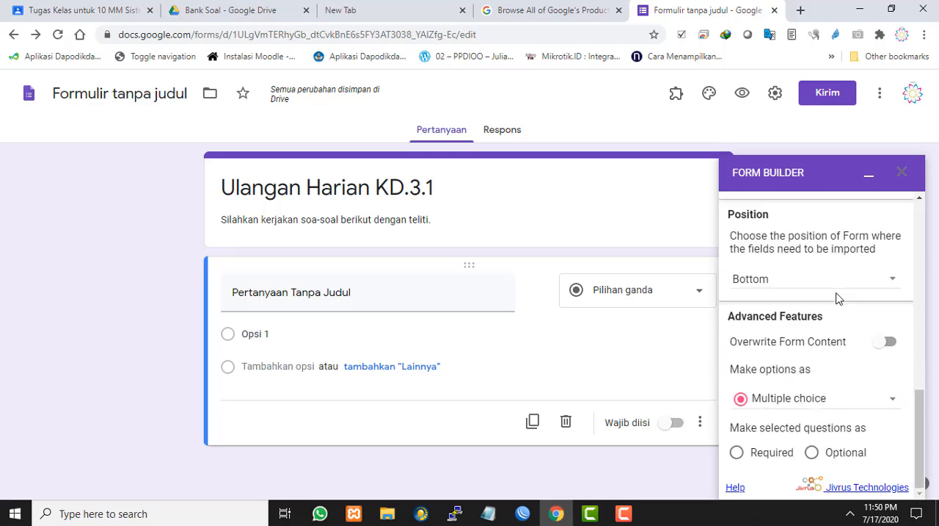
scroll(839, 297, "up", 15)
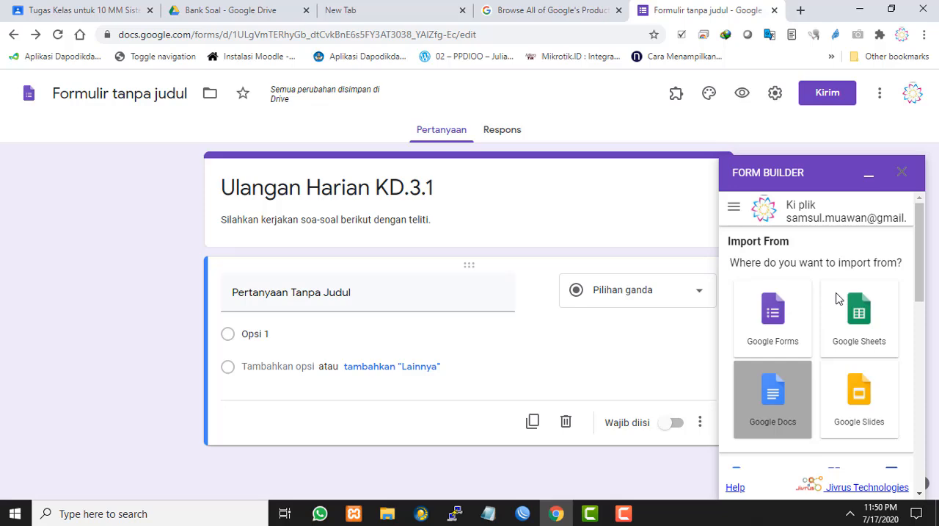
scroll(839, 297, "down", 8)
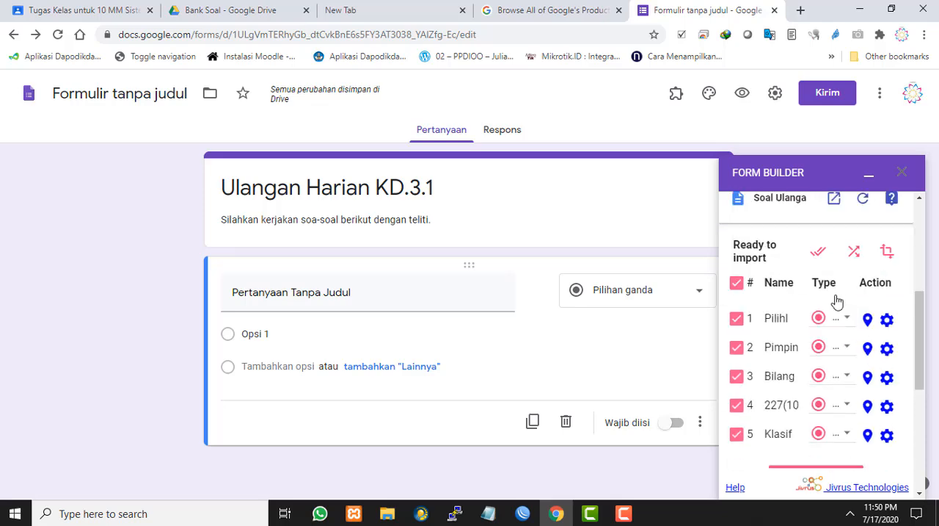
scroll(837, 301, "down", 6)
scroll(841, 308, "up", 6)
scroll(836, 351, "down", 5)
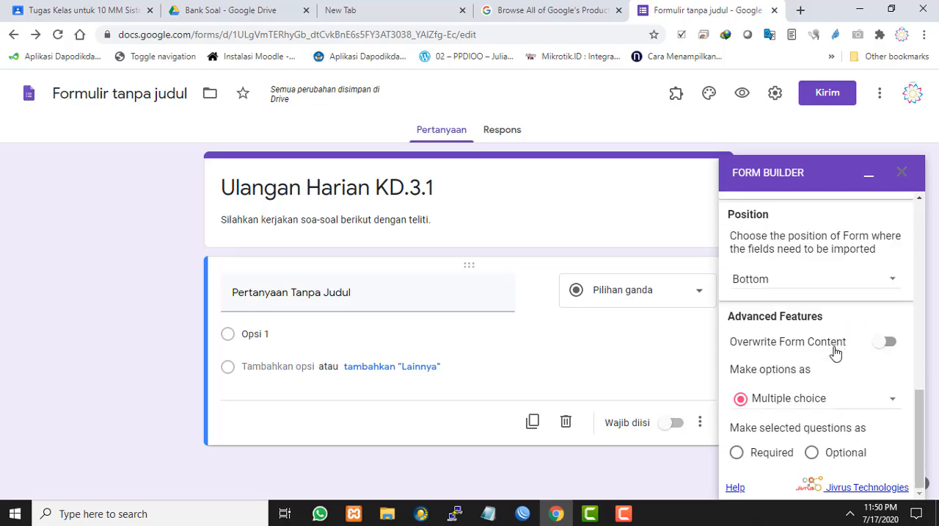
Import the selected questions into the form
scroll(835, 352, "up", 2)
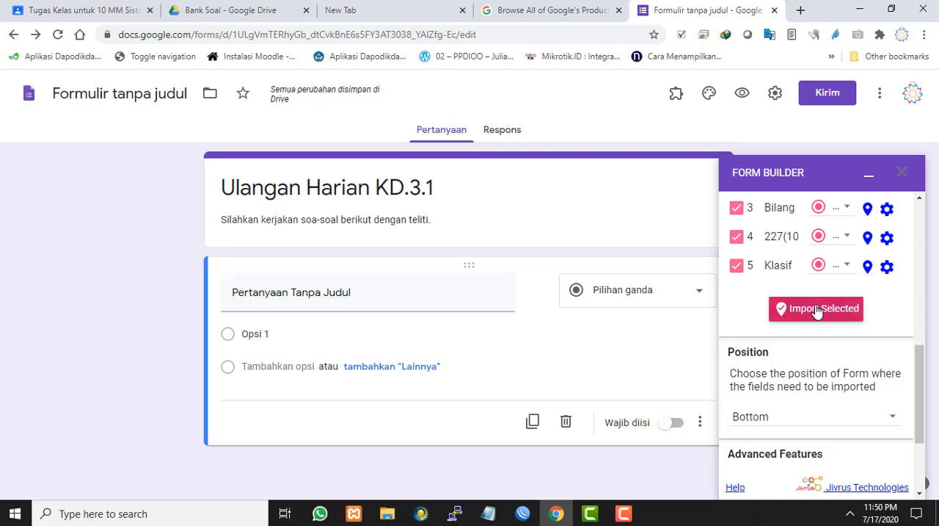
left_click(789, 317)
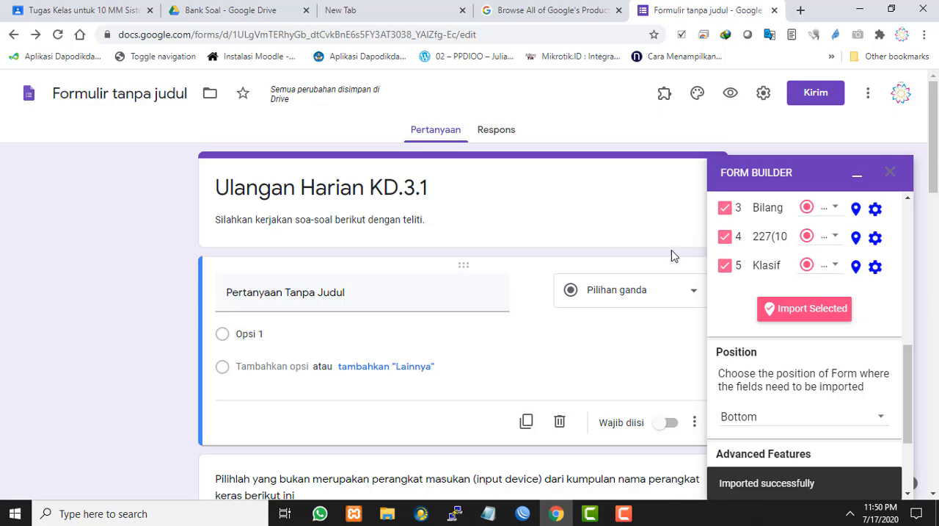
Select the first imported question, minimise the Form Builder panel and examine the question's answer options
scroll(820, 449, "down", 4)
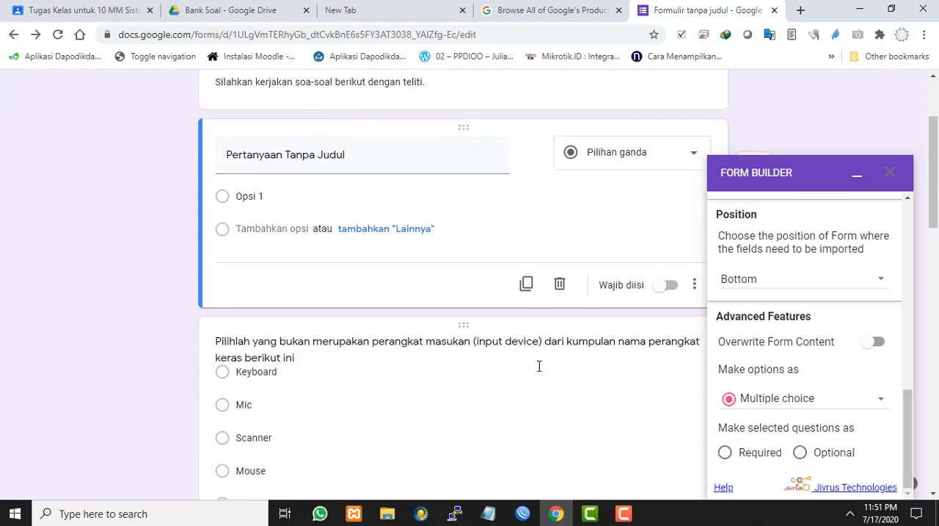
left_click(538, 365)
left_click(857, 173)
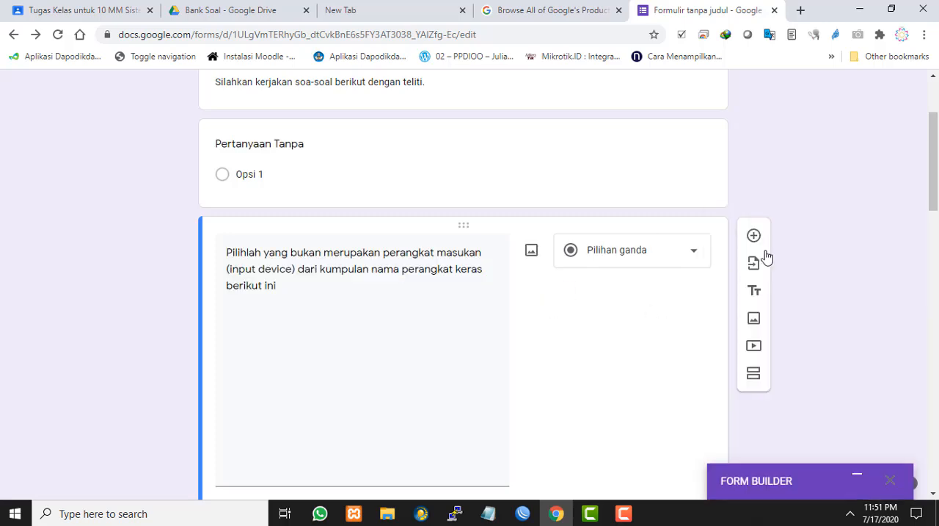
scroll(790, 212, "down", 2)
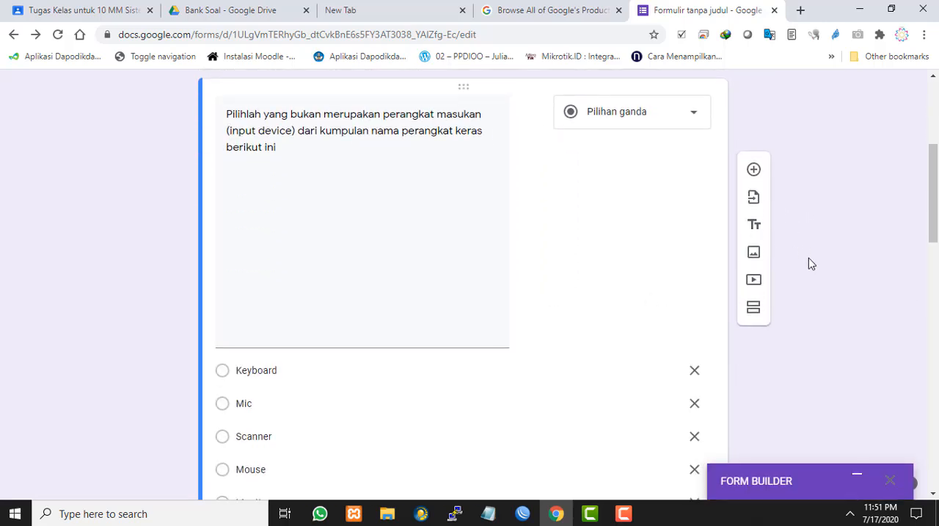
Review the imported questions and their answer options from the first question through to the computer classification question
scroll(425, 262, "down", 7)
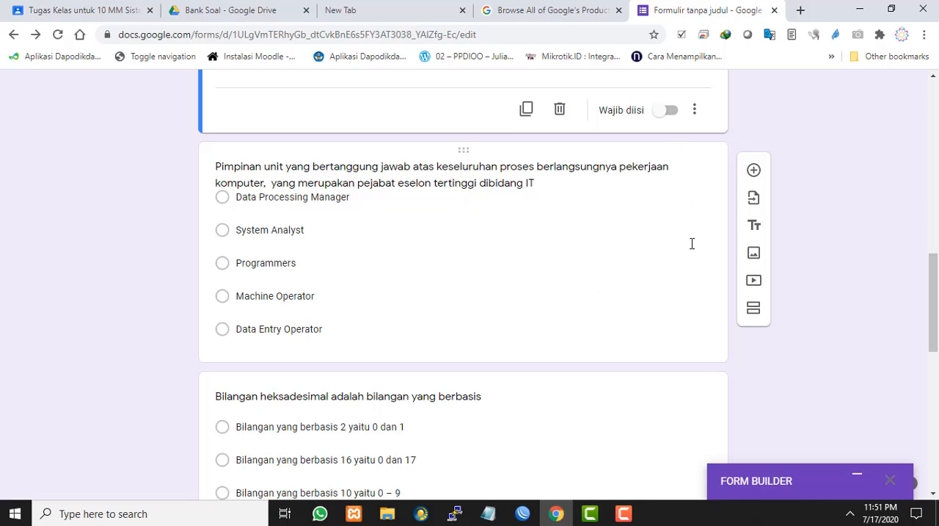
scroll(543, 231, "down", 7)
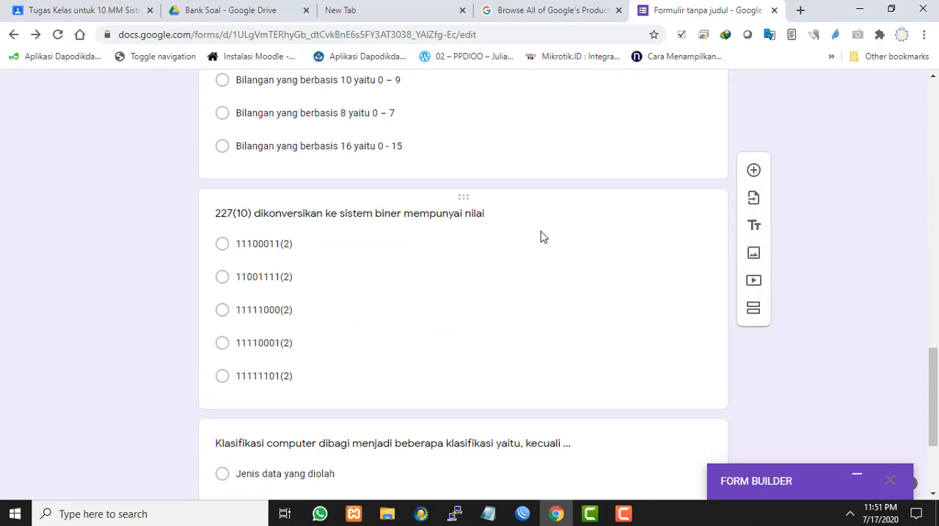
scroll(756, 245, "up", 13)
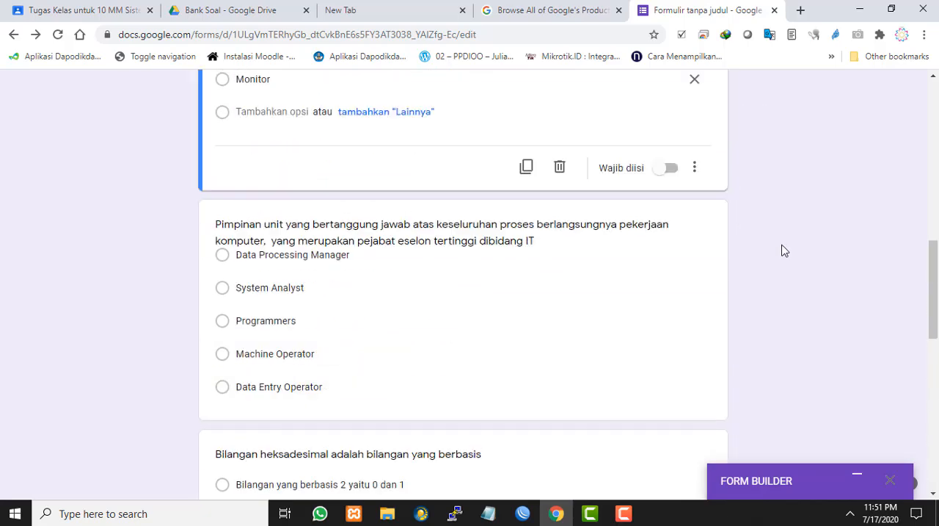
scroll(761, 236, "up", 4)
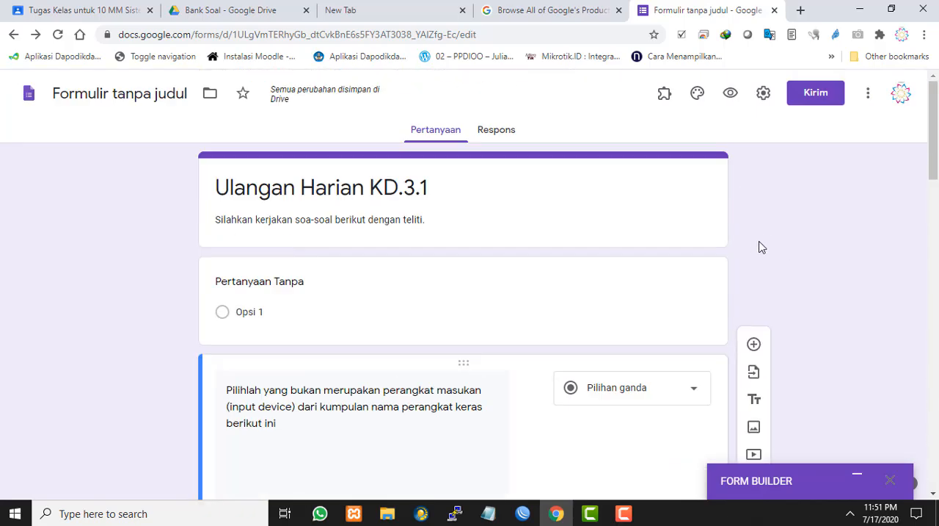
scroll(761, 248, "down", 2)
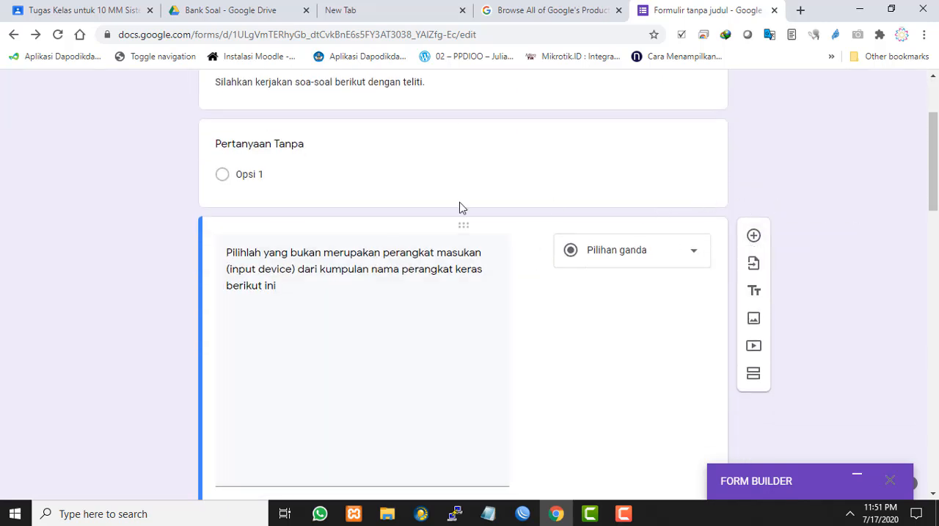
scroll(266, 269, "down", 1)
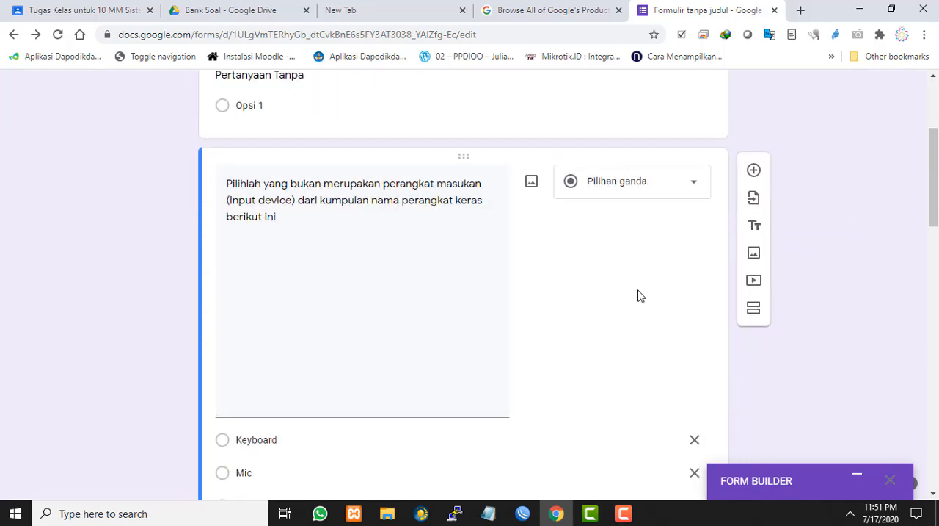
scroll(638, 295, "up", 3)
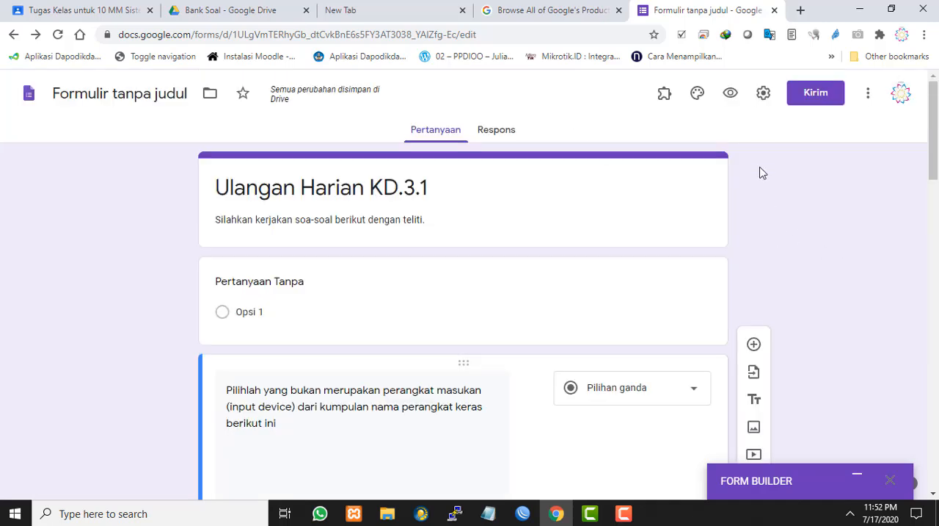
Make the first imported question, about which item is not an input device, required
scroll(334, 450, "down", 5)
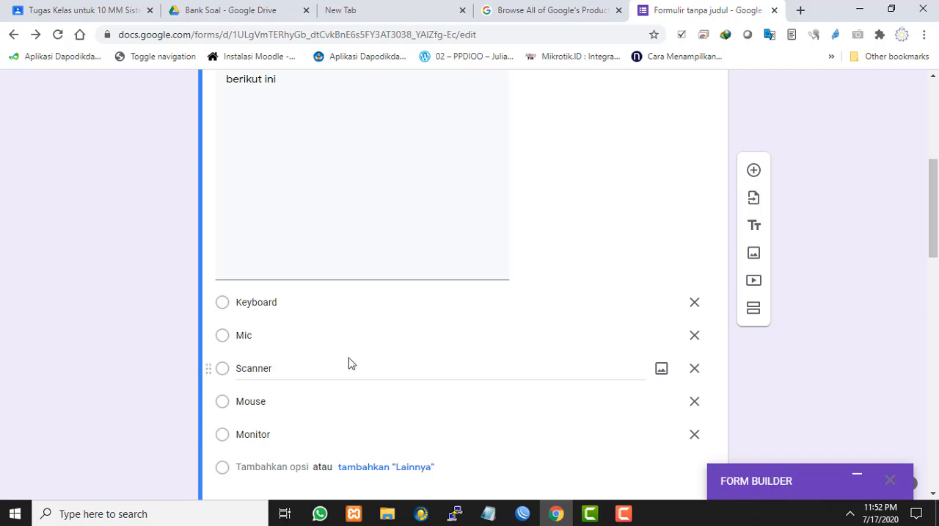
scroll(348, 363, "down", 1)
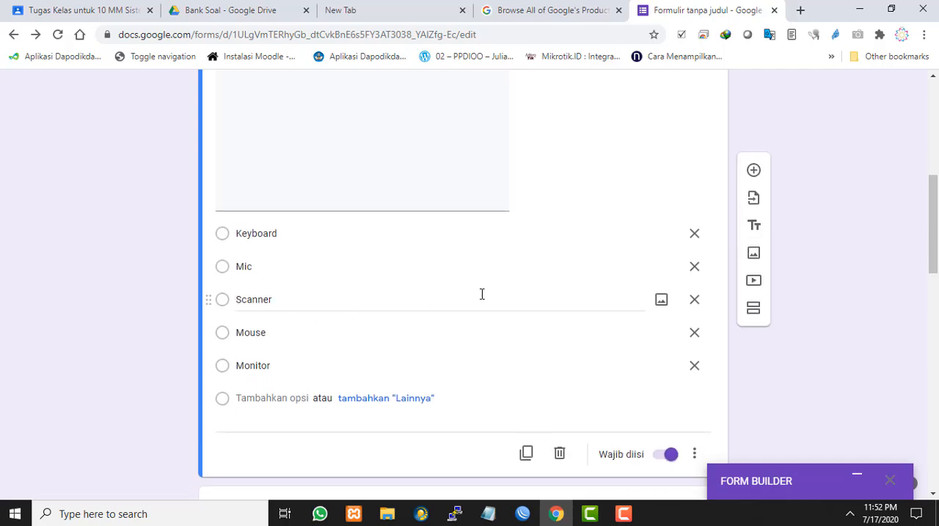
scroll(482, 294, "up", 4)
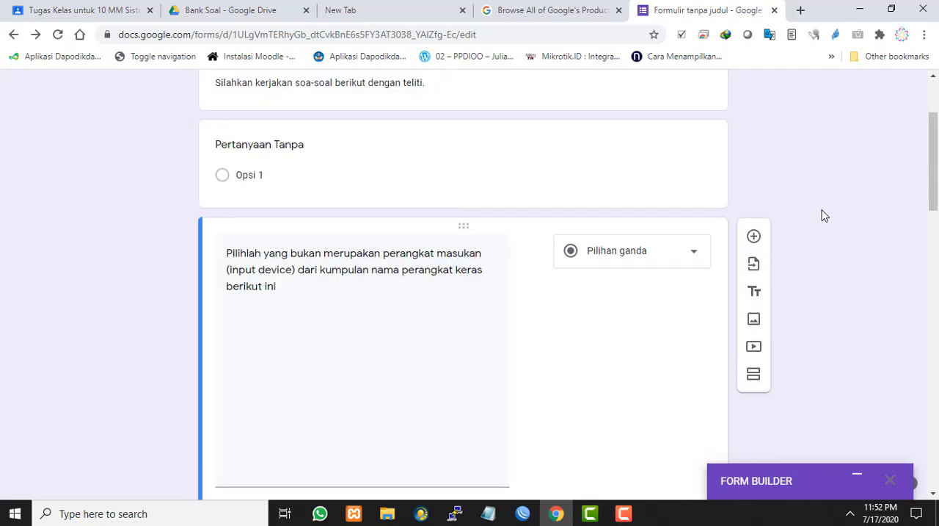
Open the form's quiz settings and turn the form into a quiz with points and automatic grading
scroll(822, 214, "up", 2)
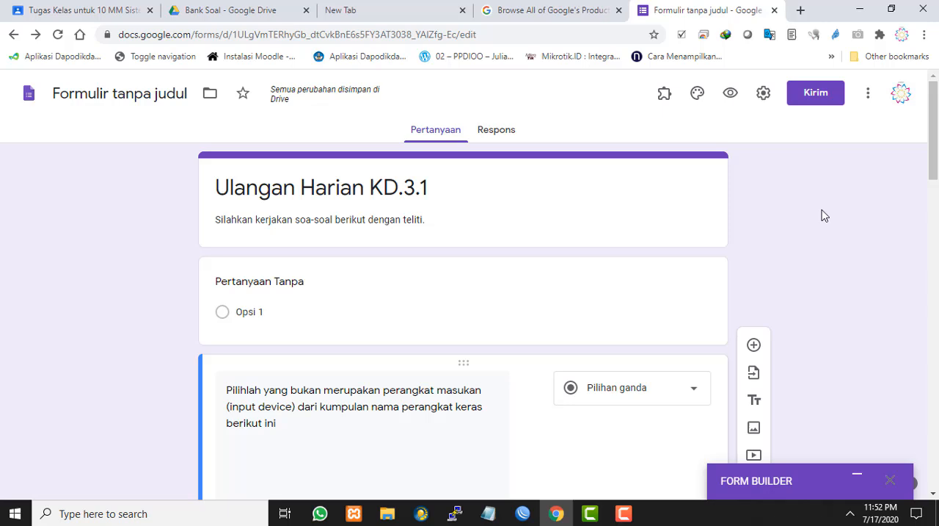
left_click(764, 94)
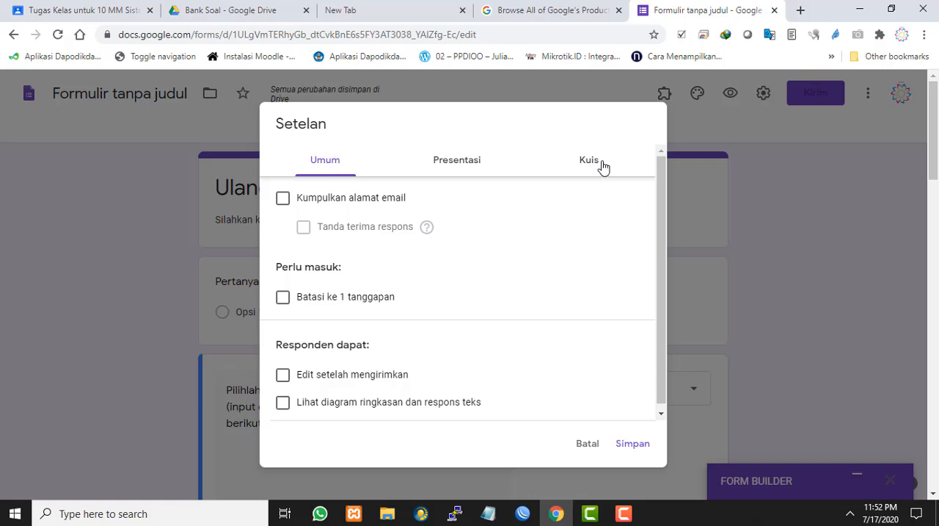
left_click(601, 166)
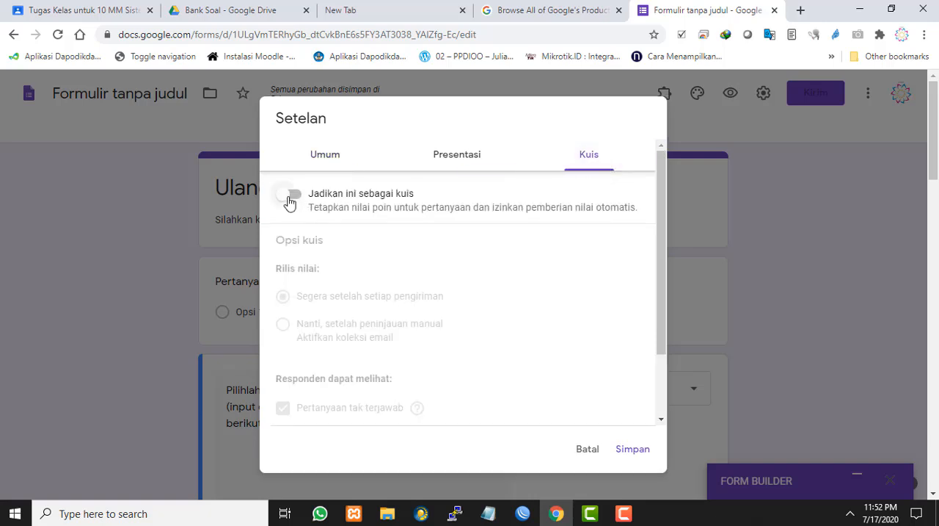
left_click(290, 200)
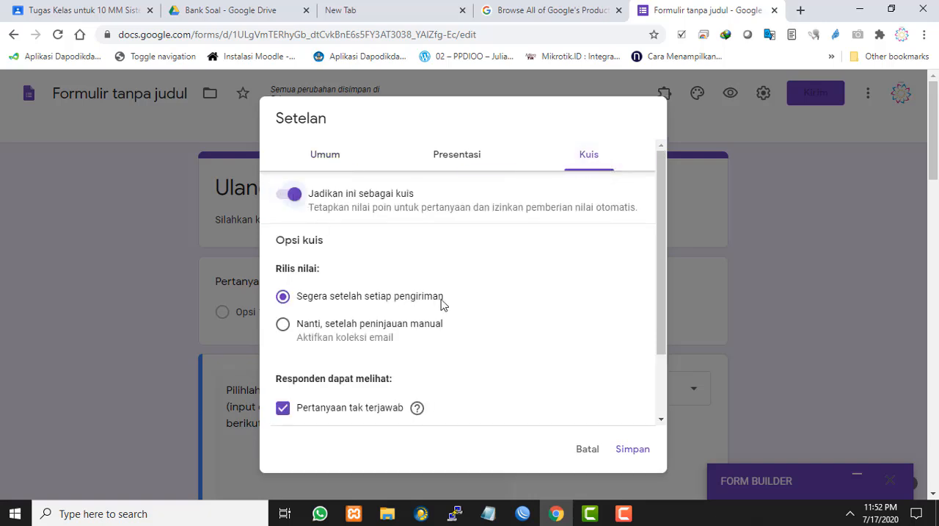
Review the quiz options, stop respondents from seeing the correct answers (Jawaban yang benar), and save the settings
scroll(443, 304, "down", 2)
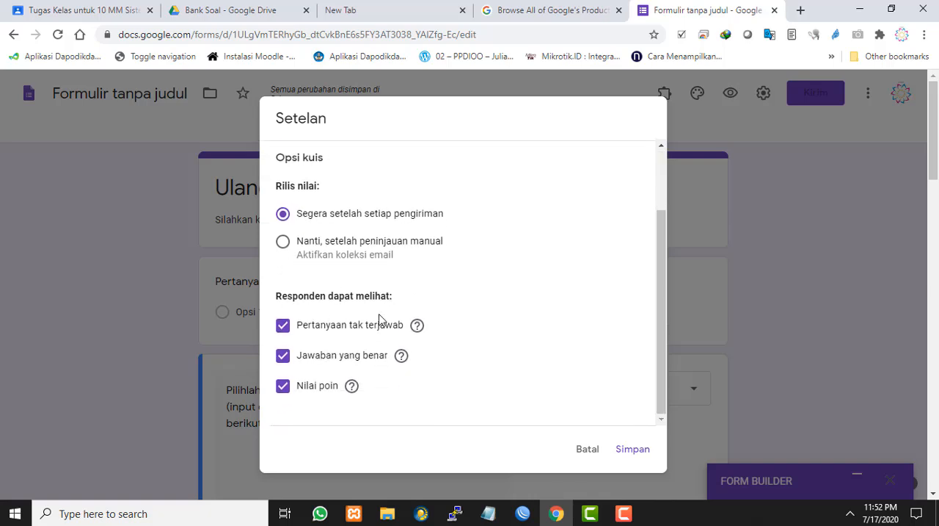
scroll(379, 317, "up", 2)
scroll(387, 315, "down", 2)
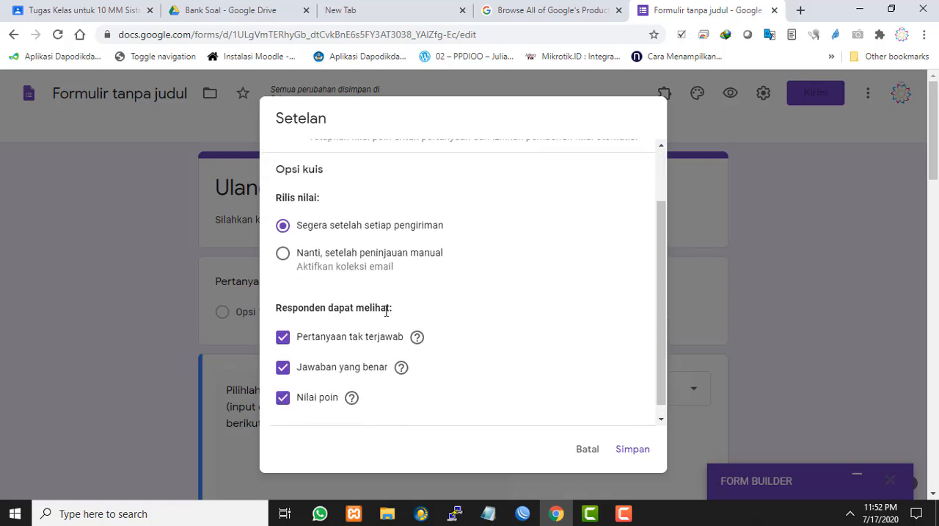
scroll(359, 285, "up", 1)
scroll(360, 284, "up", 1)
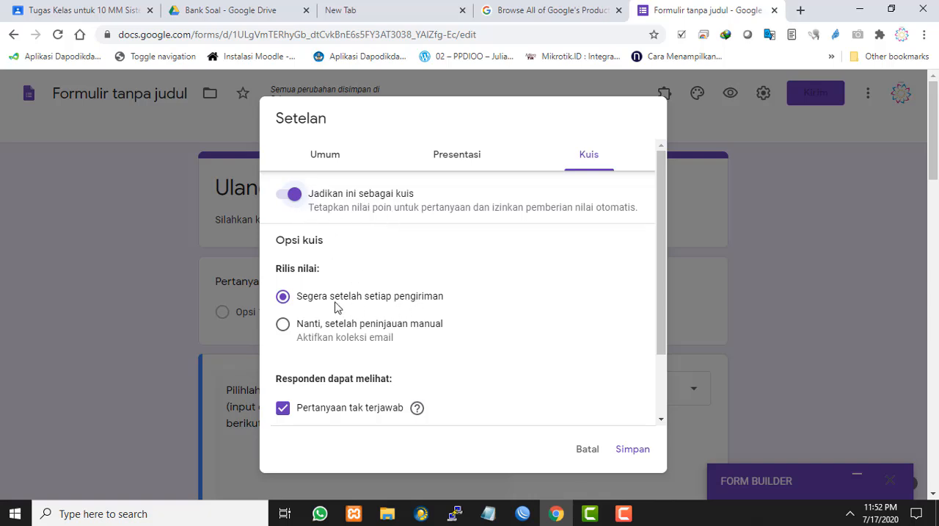
scroll(433, 307, "down", 3)
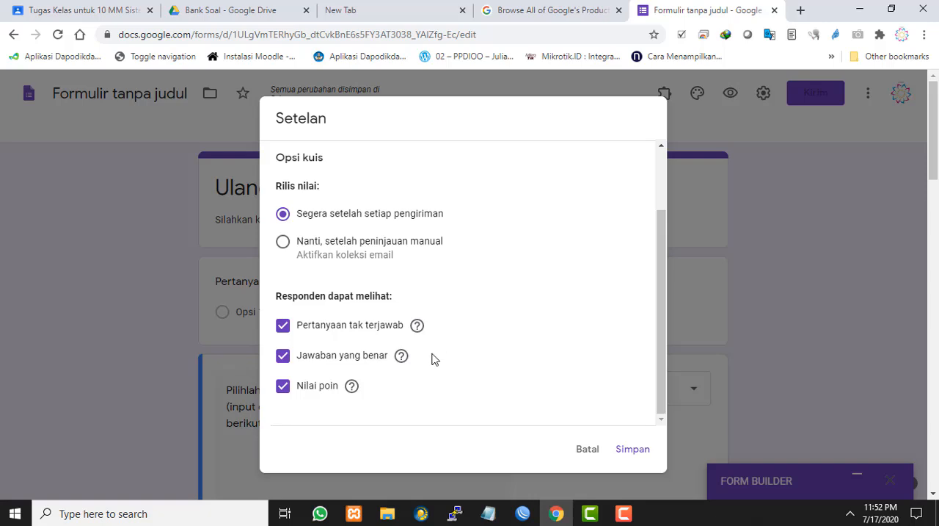
left_click(283, 357)
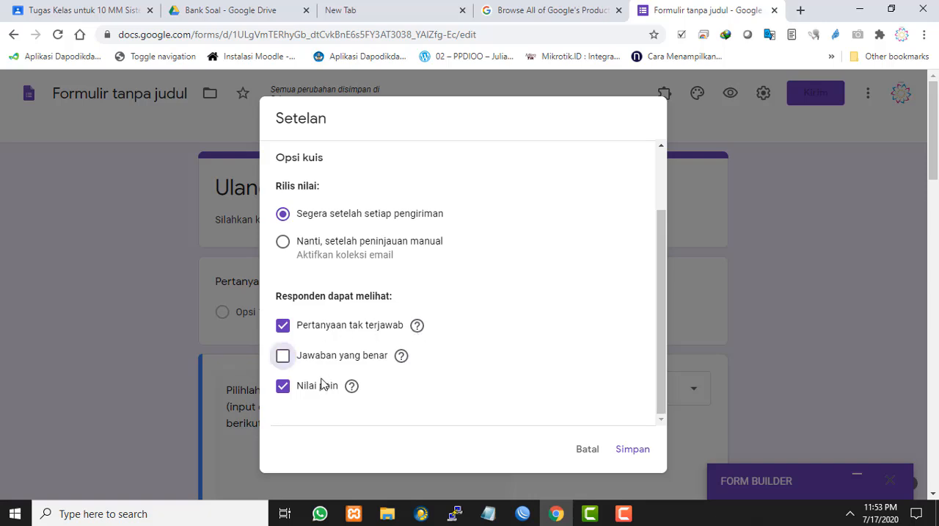
left_click(637, 450)
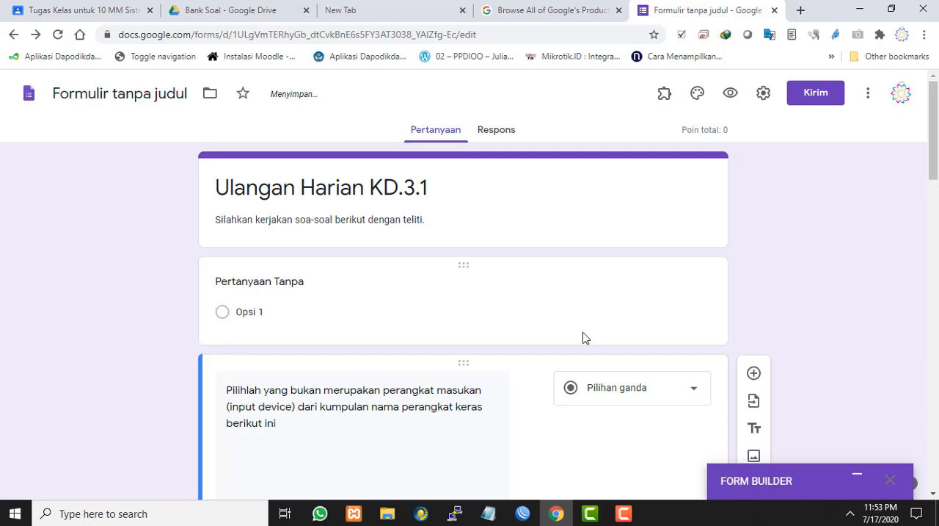
Mark Monitor as the correct answer in the answer key of the input device question and finish the key
scroll(750, 292, "down", 5)
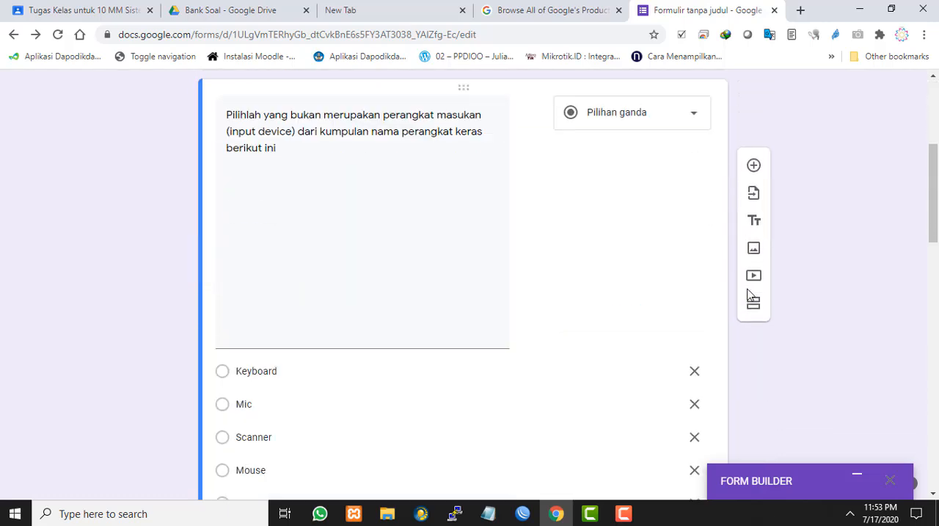
scroll(624, 296, "up", 4)
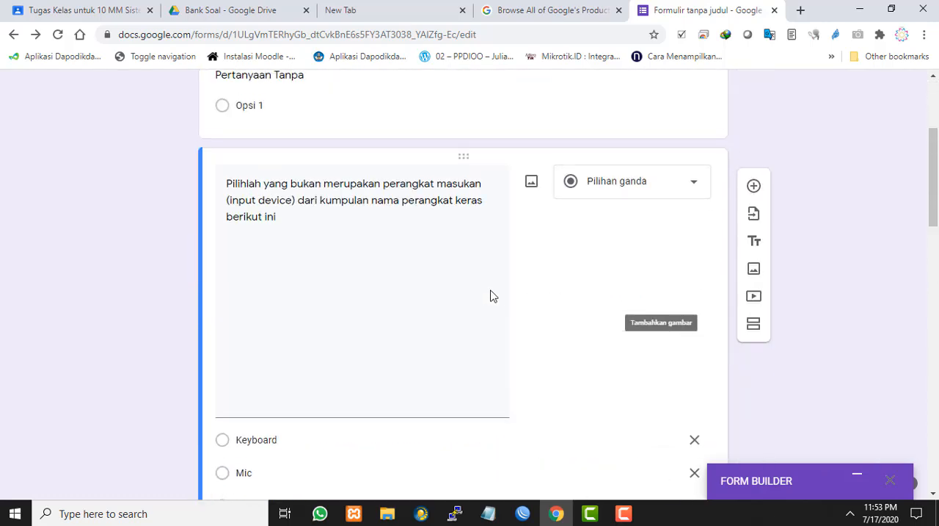
scroll(491, 296, "down", 3)
scroll(250, 394, "down", 1)
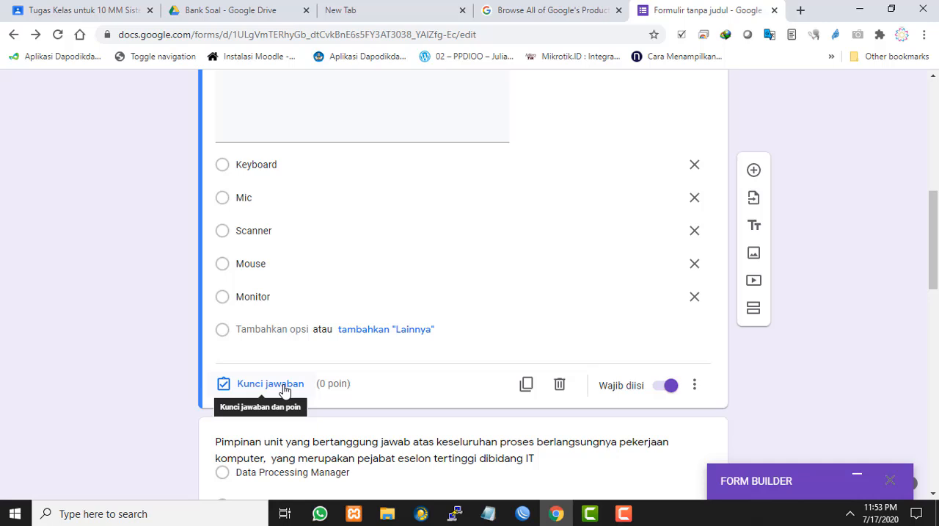
scroll(299, 296, "up", 1)
scroll(300, 295, "down", 1)
left_click(267, 385)
scroll(325, 279, "up", 5)
scroll(327, 287, "down", 4)
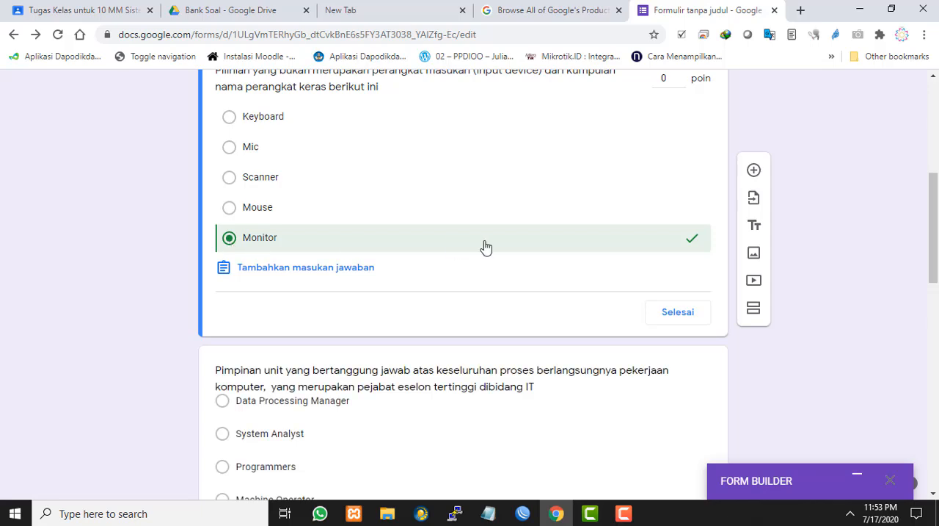
left_click(685, 315)
Select the question about the head of the IT unit (Pimpinan unit) and open its answer key
scroll(492, 305, "down", 6)
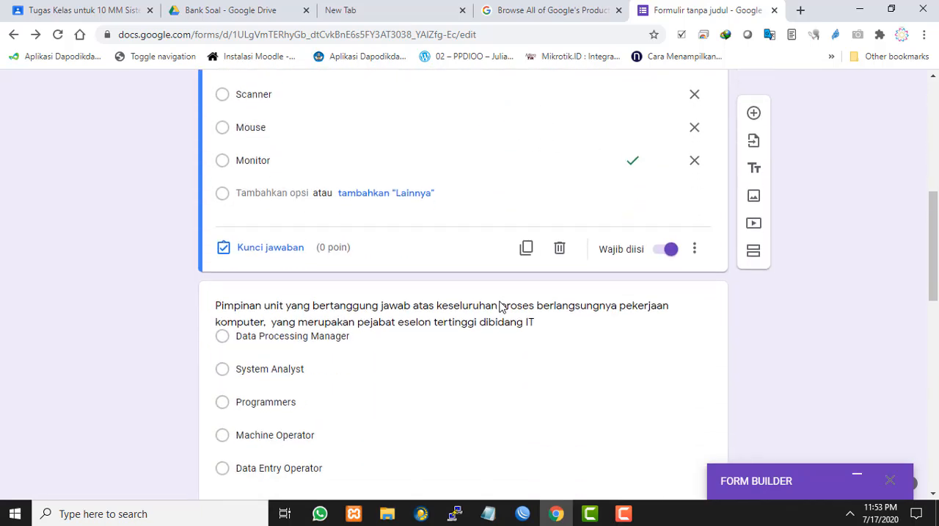
left_click(434, 173)
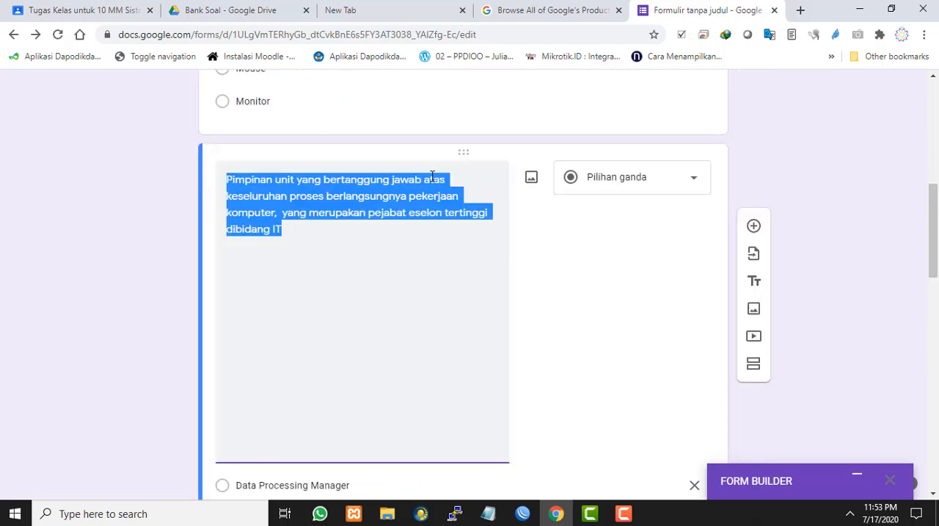
scroll(518, 283, "down", 3)
scroll(403, 284, "down", 1)
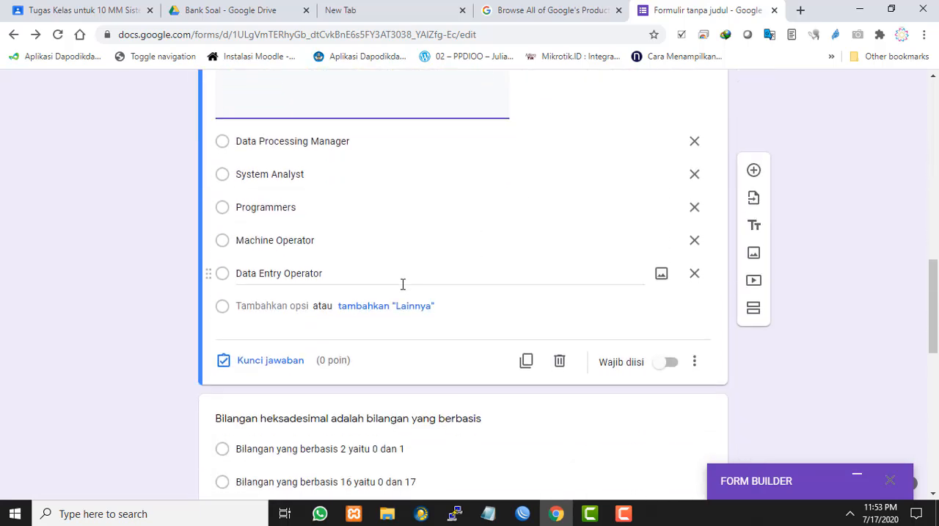
left_click(256, 362)
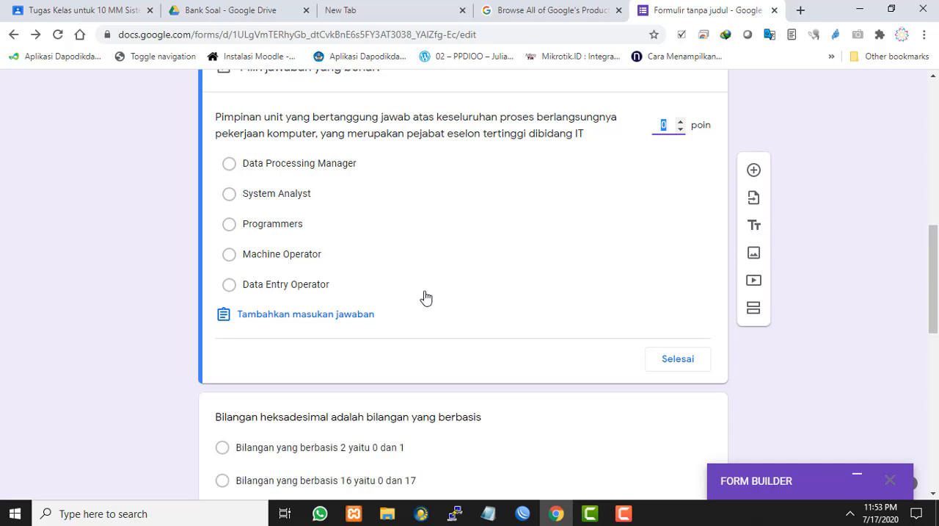
scroll(425, 297, "up", 1)
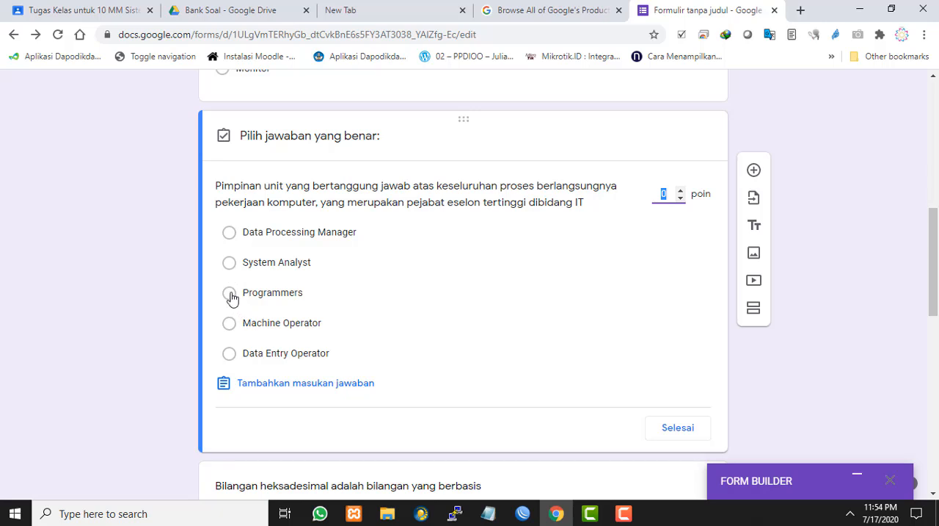
Mark Programmers as the correct answer of the Pimpinan unit question, finish its key and make the question required
left_click(229, 293)
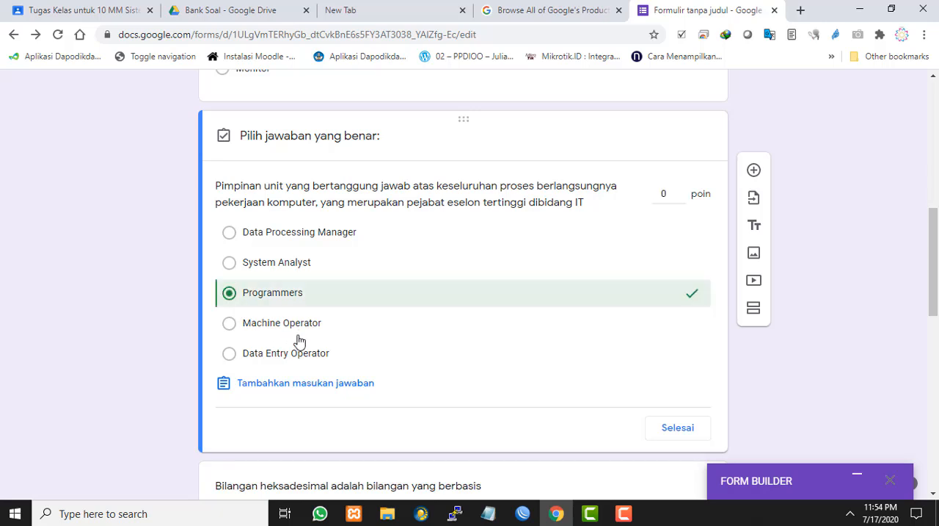
left_click(662, 427)
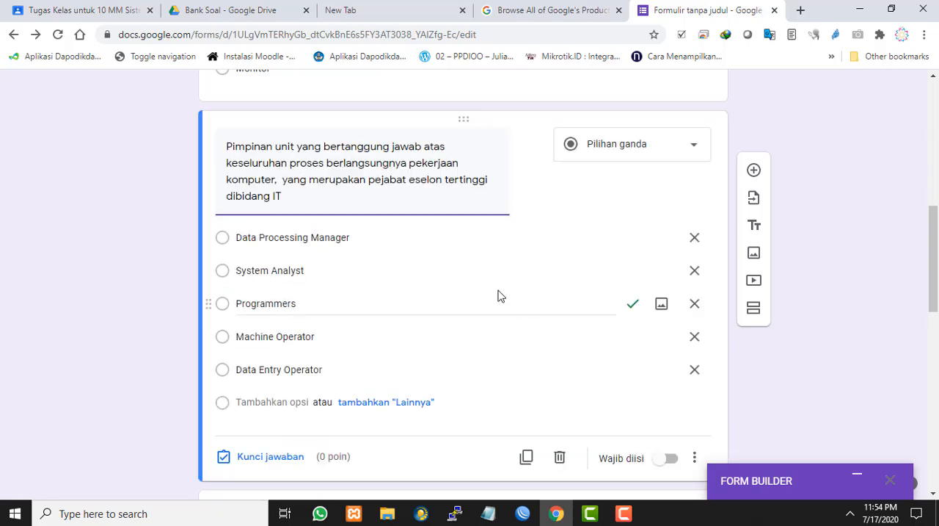
scroll(522, 277, "down", 1)
scroll(522, 276, "up", 6)
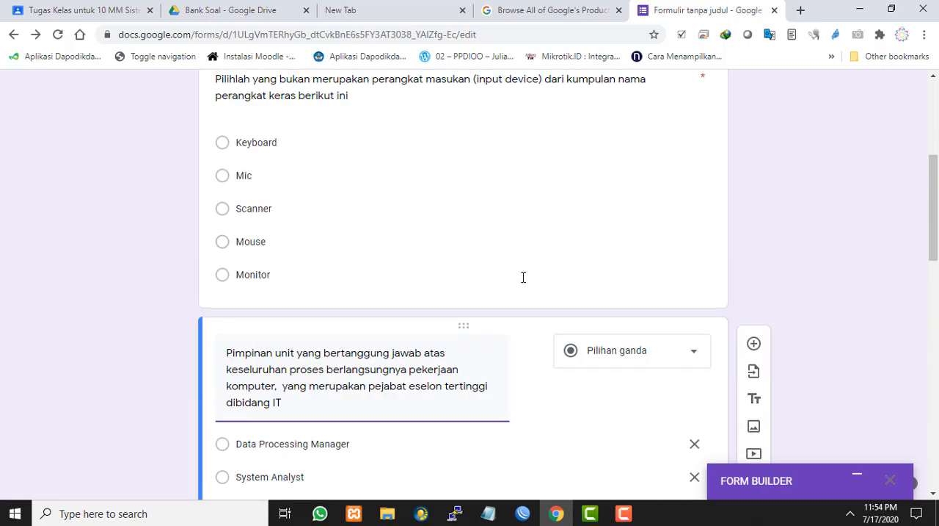
scroll(487, 267, "down", 3)
left_click(487, 268)
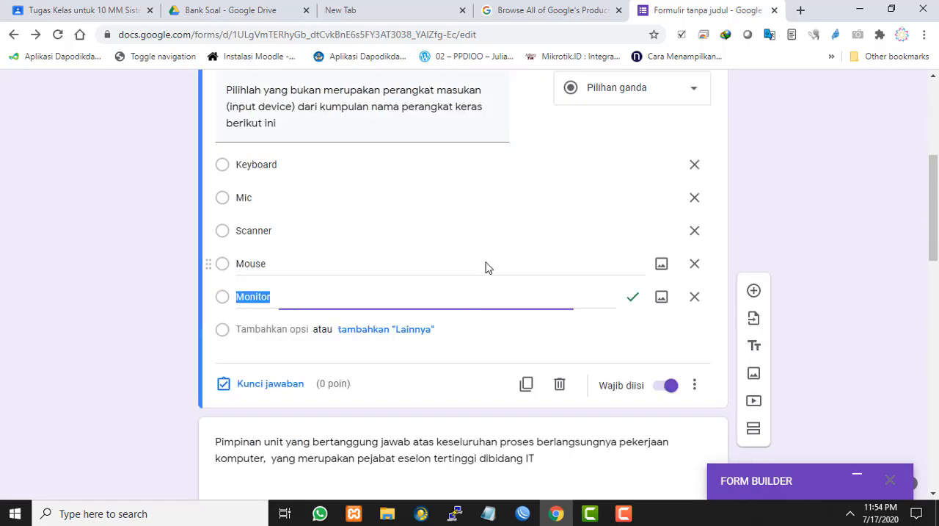
scroll(373, 277, "down", 5)
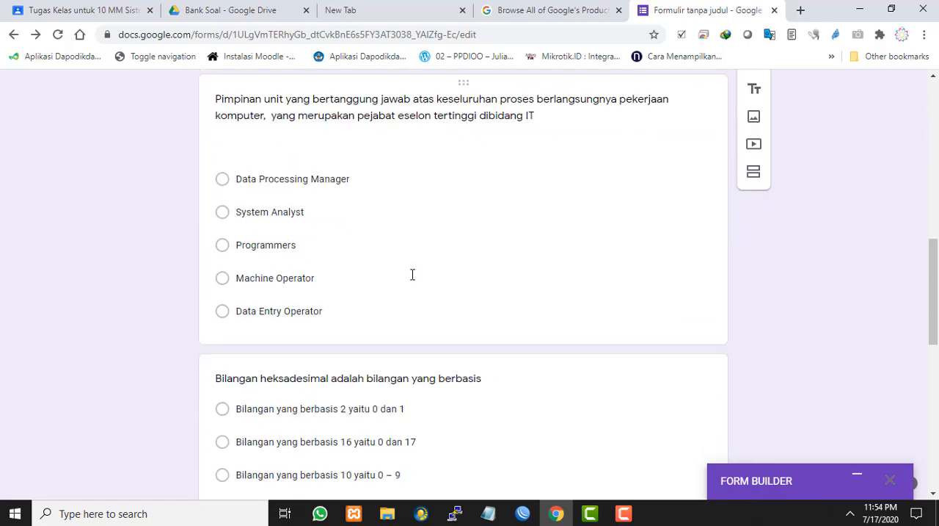
left_click(467, 260)
scroll(466, 252, "up", 3)
scroll(482, 266, "down", 3)
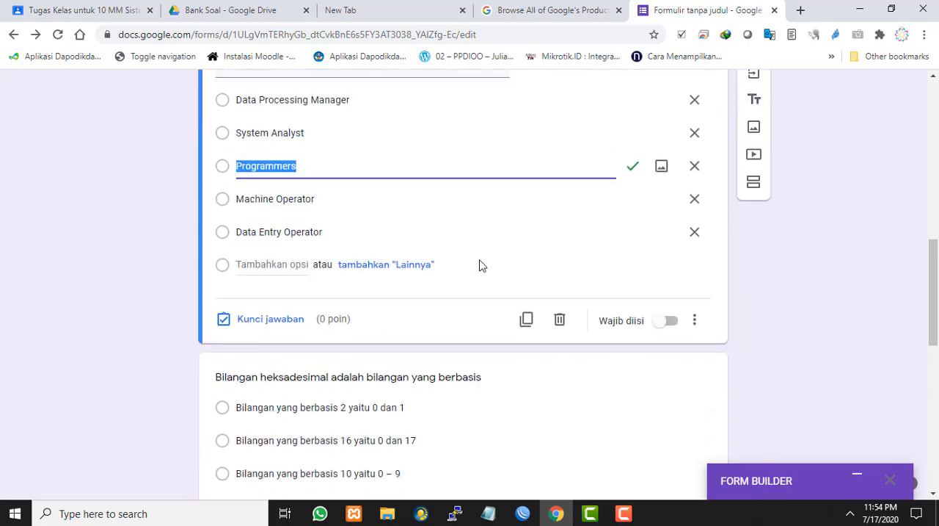
left_click(668, 321)
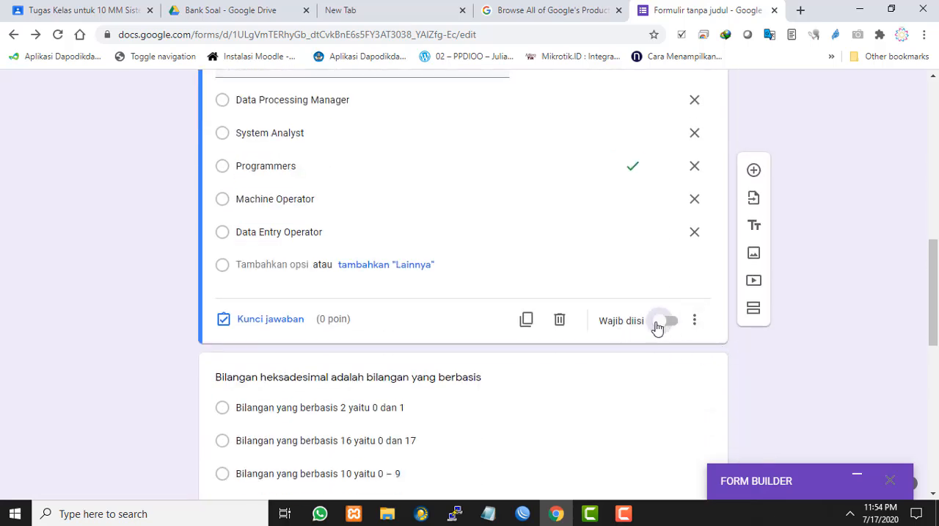
Mark "Bilangan yang berbasis 16 yaitu 0 - 15" as the correct answer of the hexadecimal question and make the question required
scroll(361, 262, "down", 2)
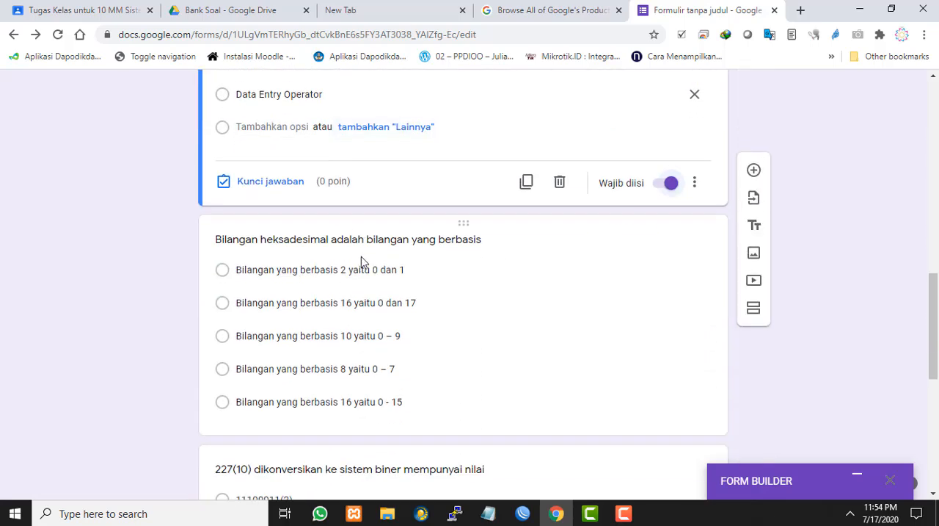
left_click(440, 285)
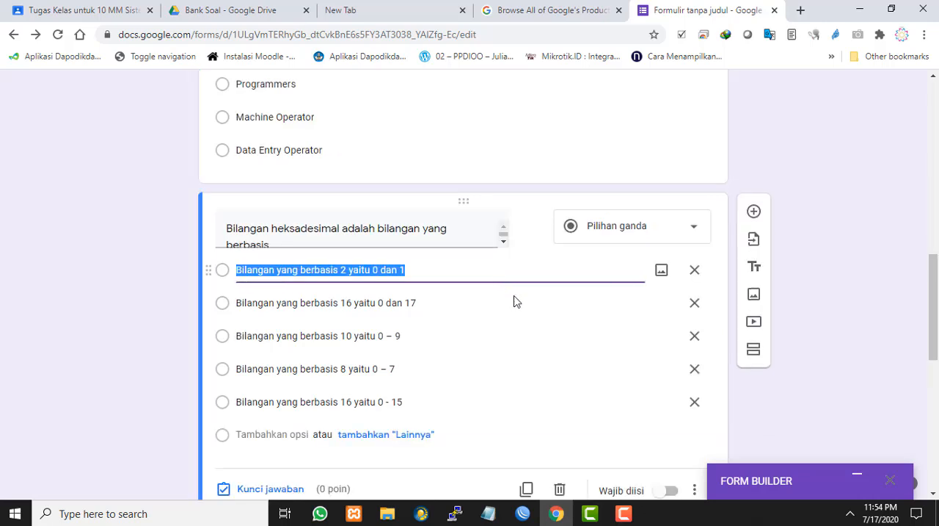
scroll(575, 330, "down", 1)
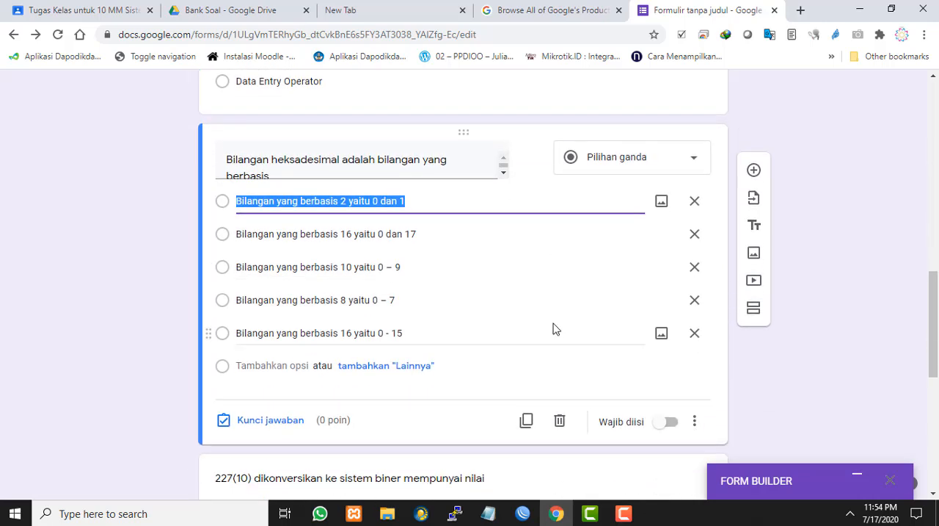
left_click(273, 421)
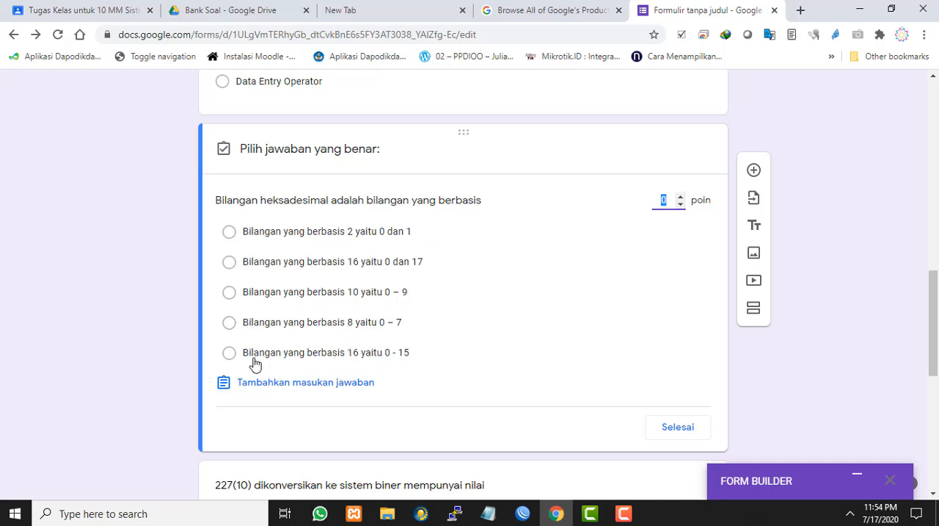
left_click(229, 355)
scroll(583, 335, "down", 1)
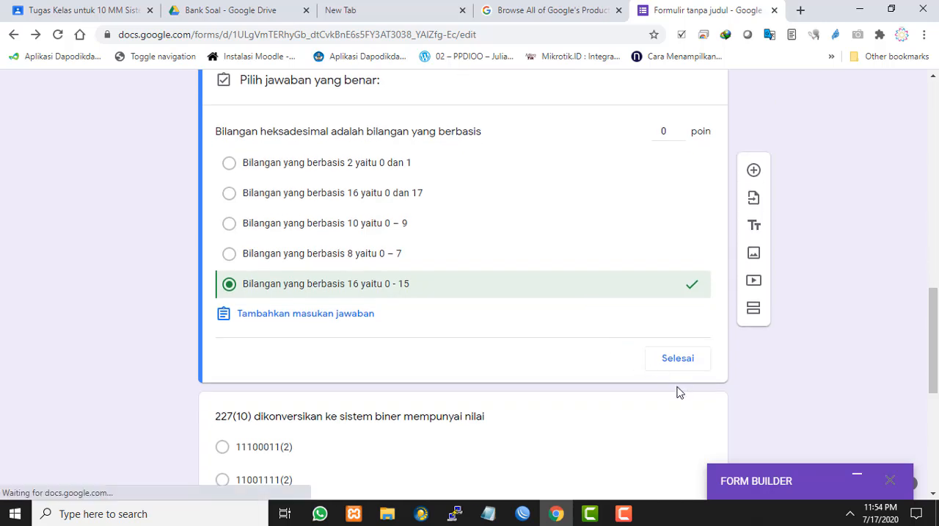
left_click(652, 364)
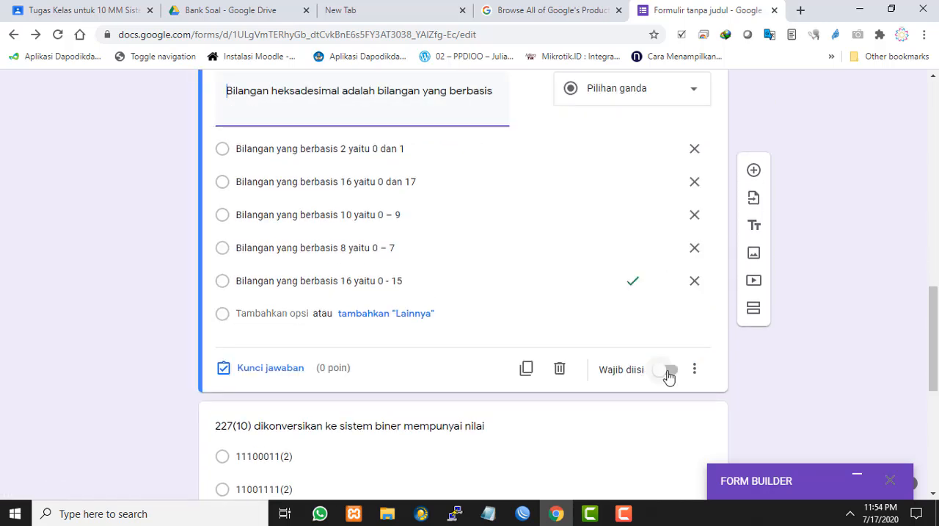
left_click(669, 371)
Give the input device question 2 points in its answer key and finish the key
scroll(367, 367, "down", 1)
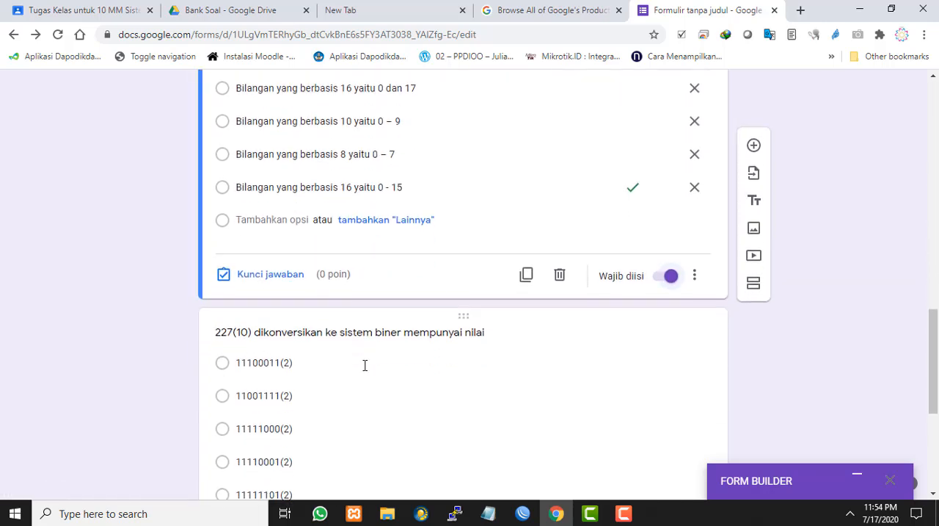
scroll(370, 363, "up", 8)
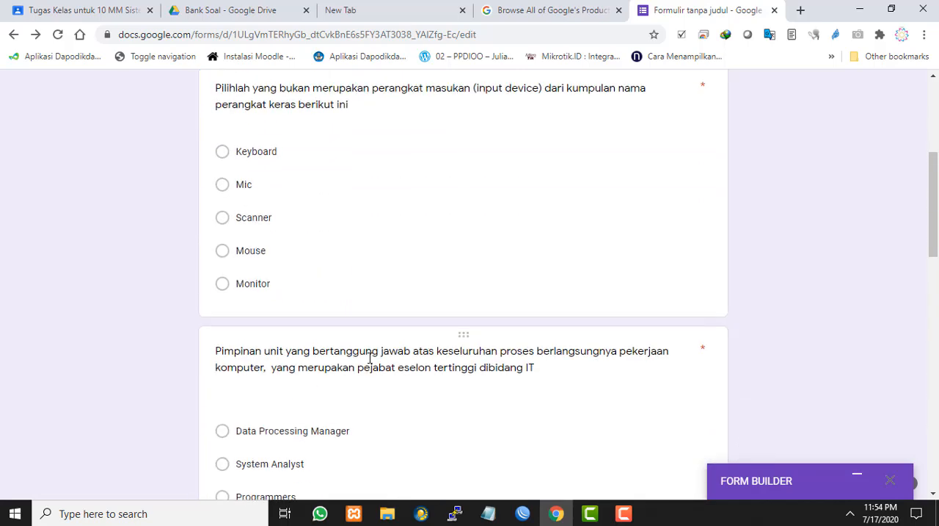
scroll(369, 358, "up", 4)
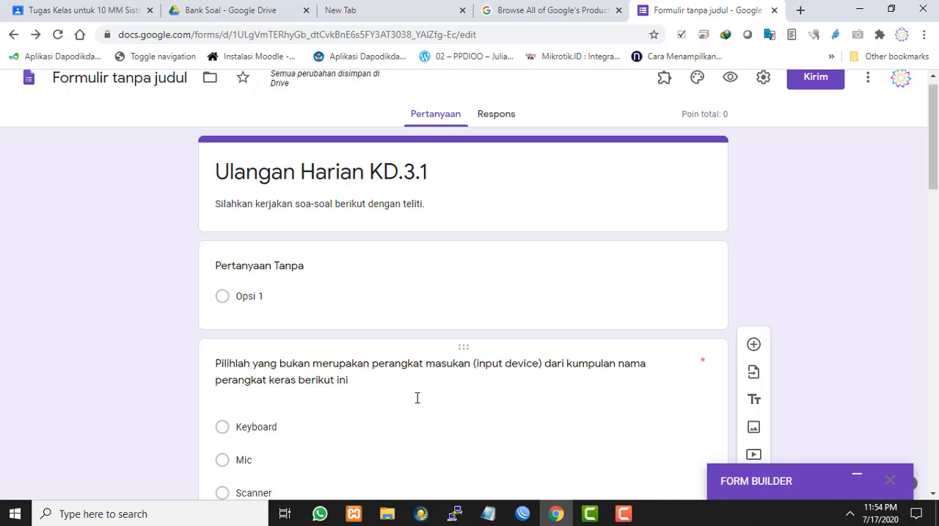
scroll(417, 397, "down", 2)
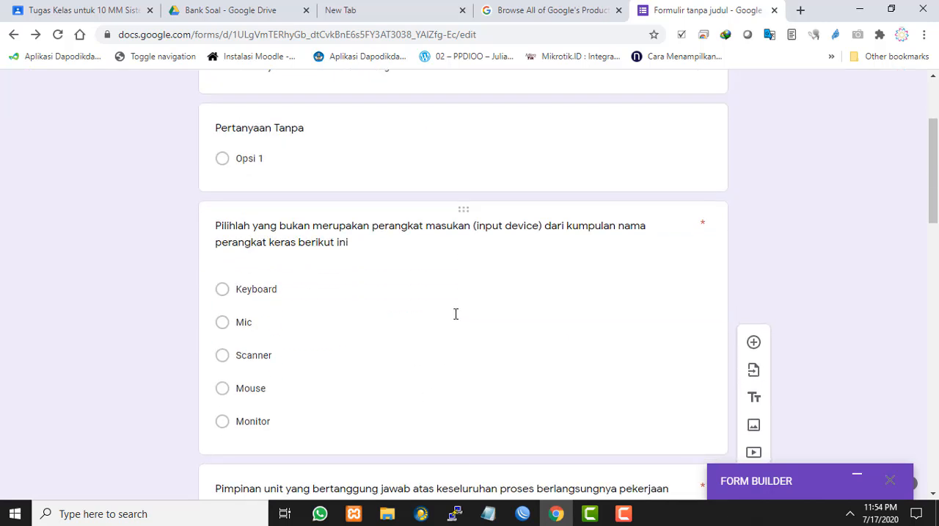
left_click(455, 315)
scroll(616, 291, "down", 2)
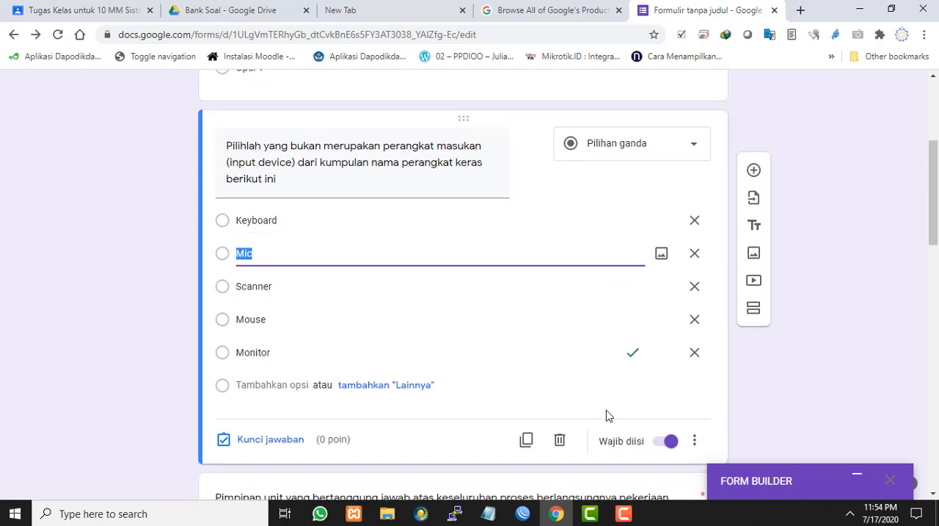
left_click(282, 441)
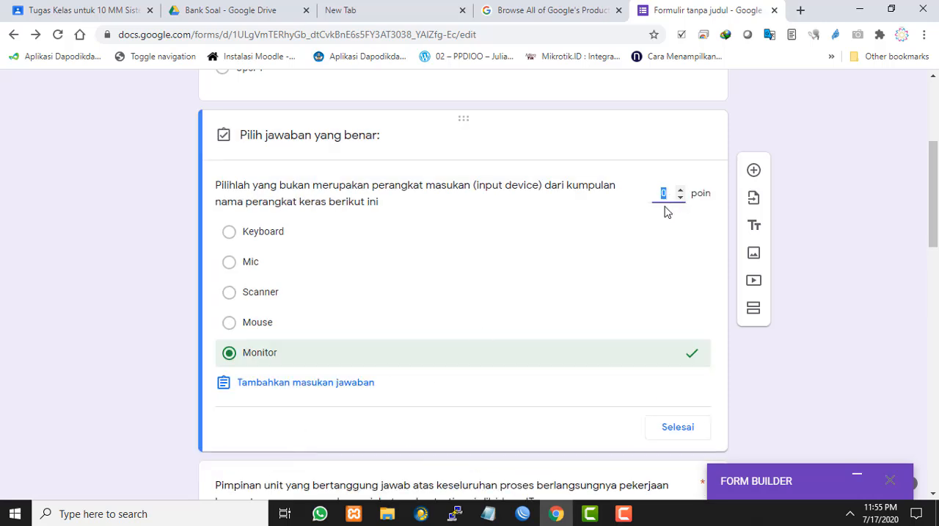
type("2")
left_click(678, 428)
Set the Pimpinan unit question's value to 2 points in its answer key and finish the key
scroll(370, 308, "down", 3)
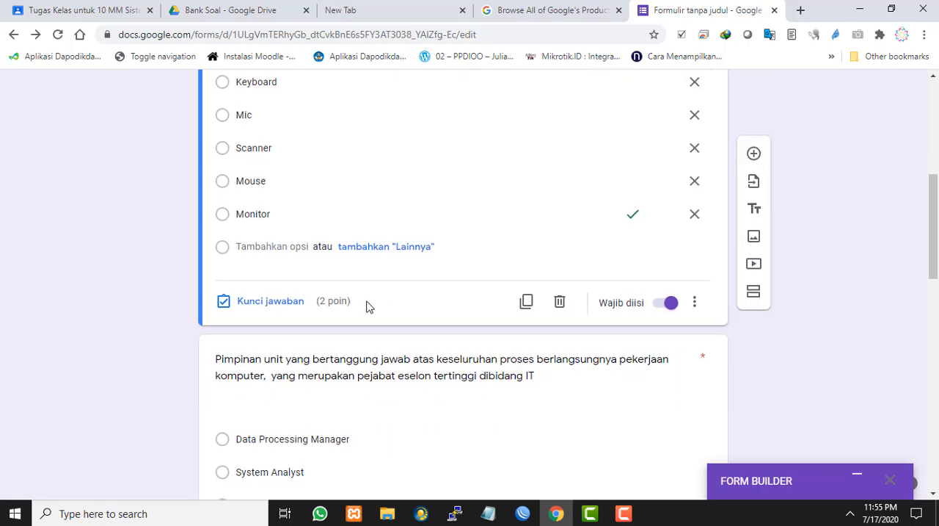
scroll(372, 306, "down", 1)
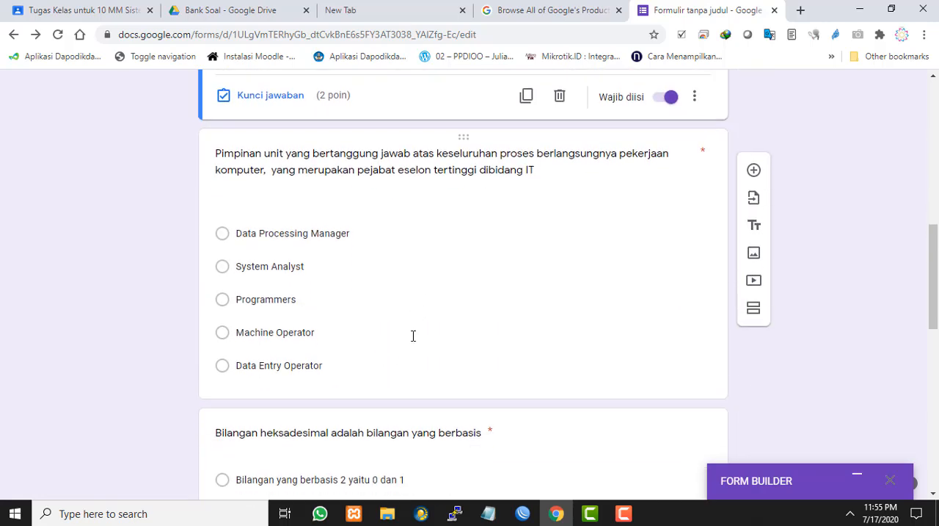
left_click(413, 335)
left_click(250, 379)
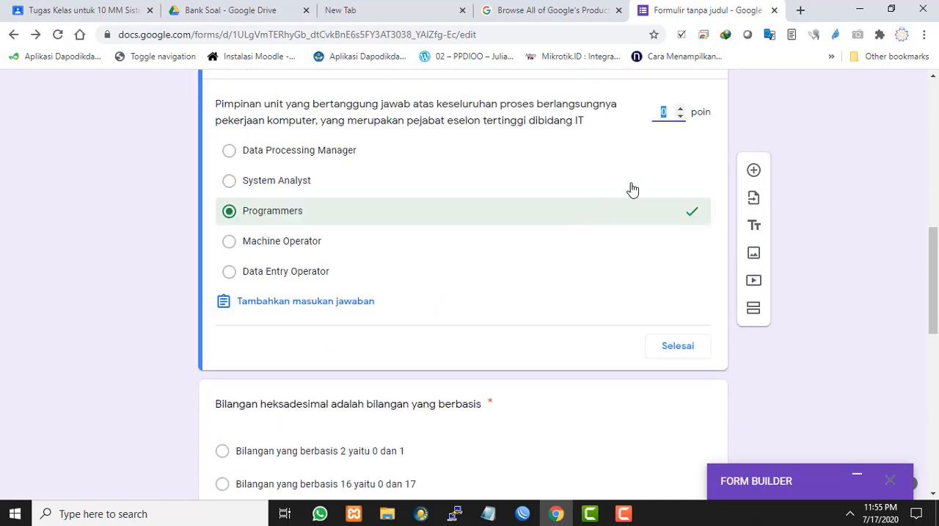
type("2")
left_click(673, 346)
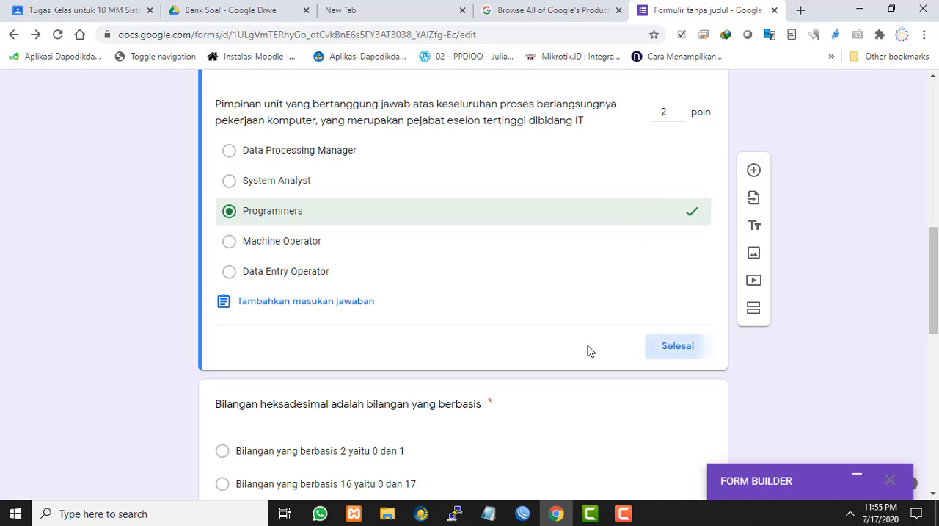
Assign 2 points to the hexadecimal question (Bilangan heksadesimal) in its answer key and finish the key
scroll(505, 317, "down", 2)
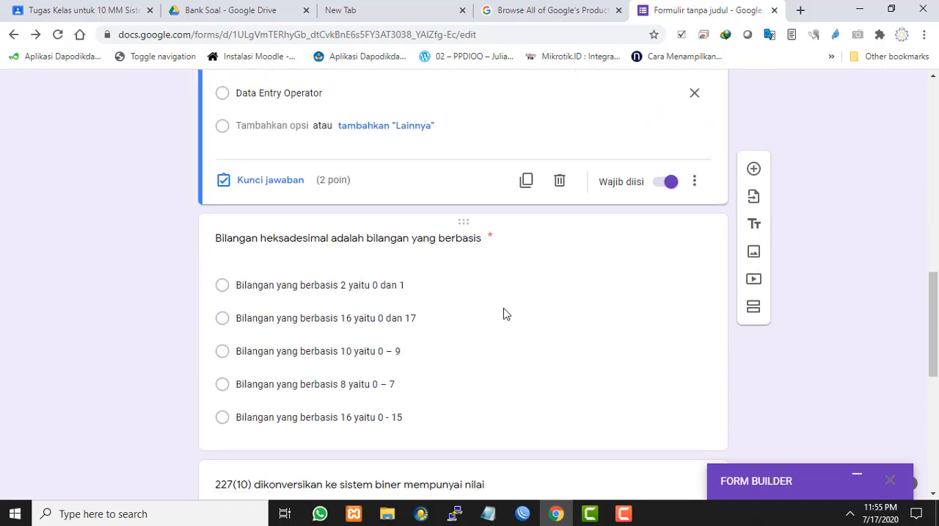
left_click(503, 314)
scroll(374, 301, "down", 2)
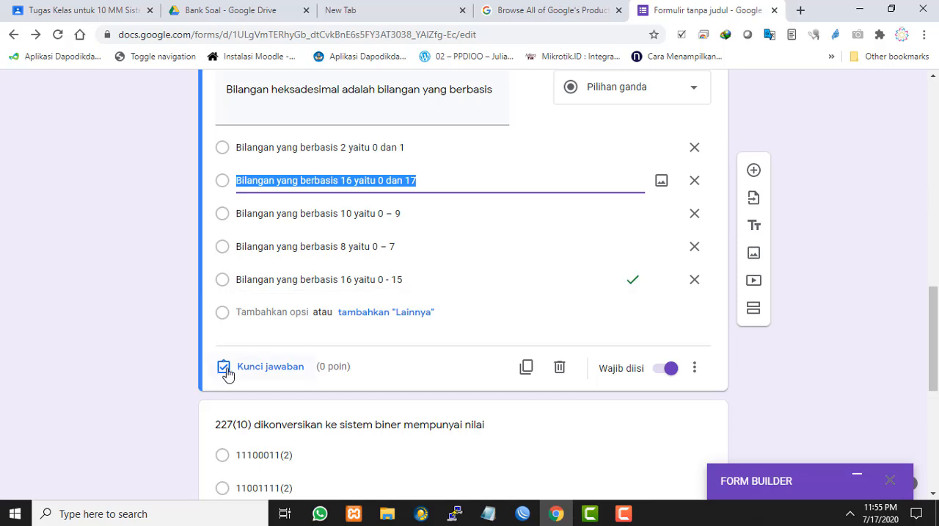
left_click(283, 368)
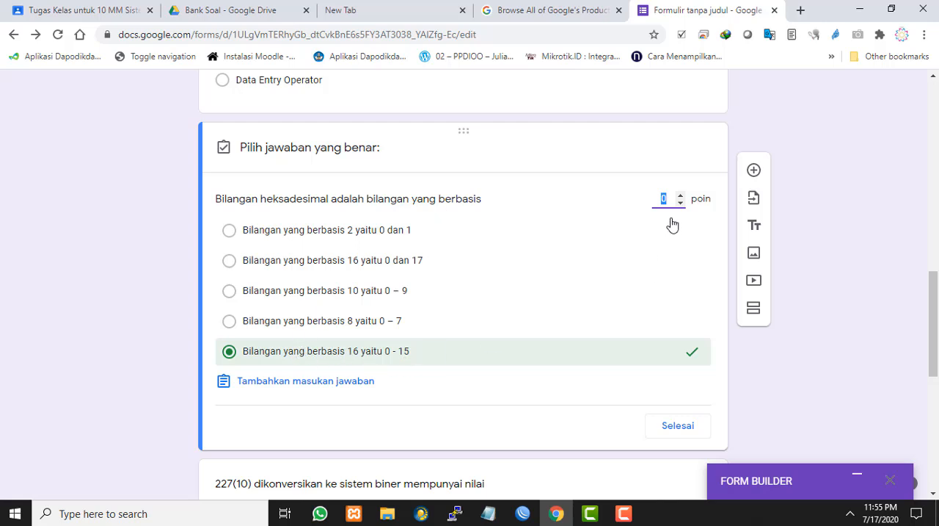
type("2")
left_click(679, 426)
Select the question about converting 227(10) to binary and make it required
scroll(462, 316, "down", 4)
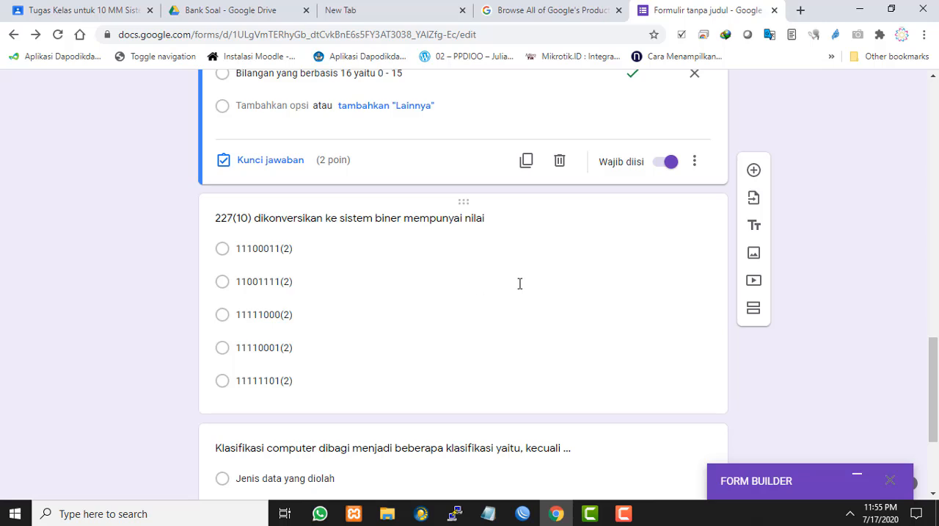
scroll(520, 283, "down", 2)
left_click(461, 207)
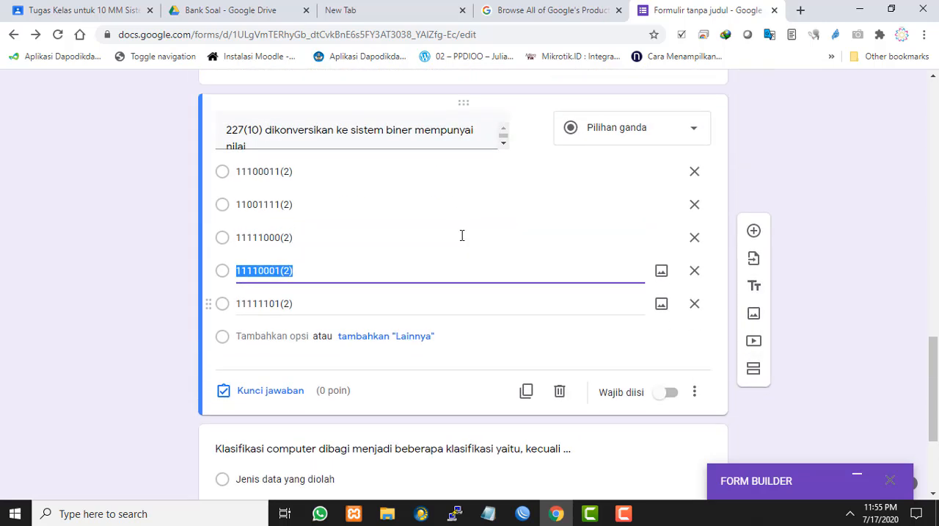
left_click(668, 400)
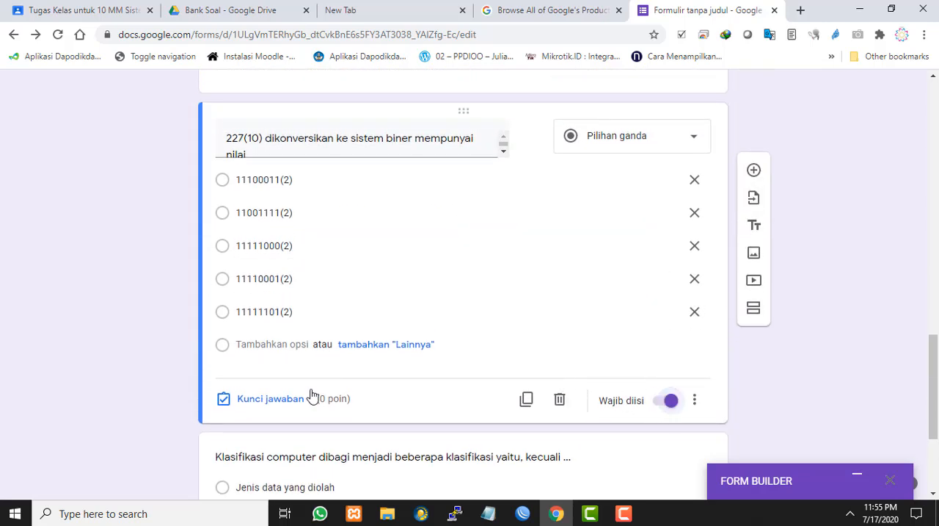
Mark 11111101(2) as the correct answer of the 227(10) conversion question, worth 2 points, and finish the key
left_click(250, 400)
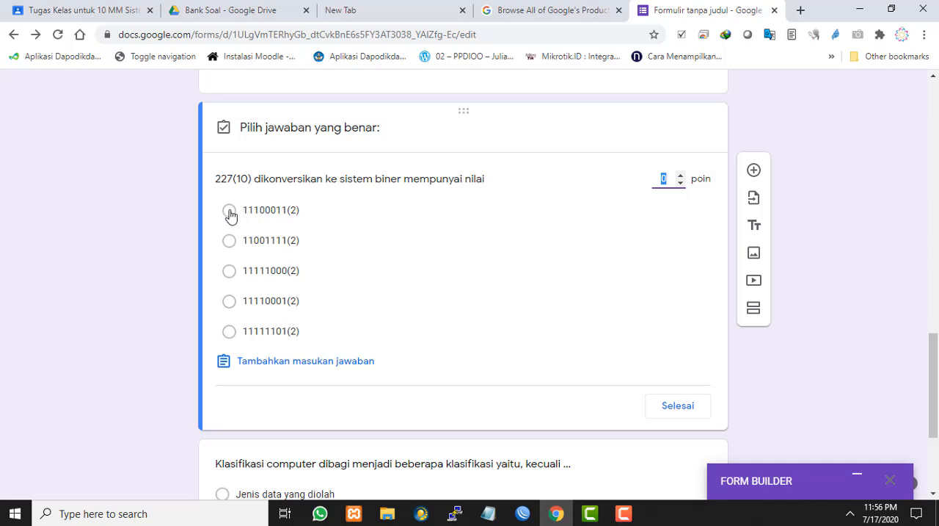
left_click(229, 336)
left_click(229, 335)
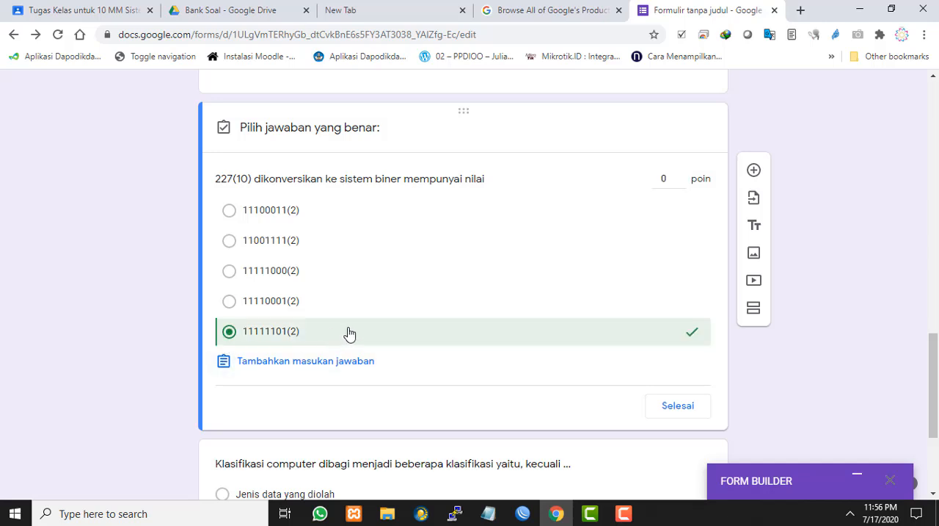
scroll(510, 296, "down", 1)
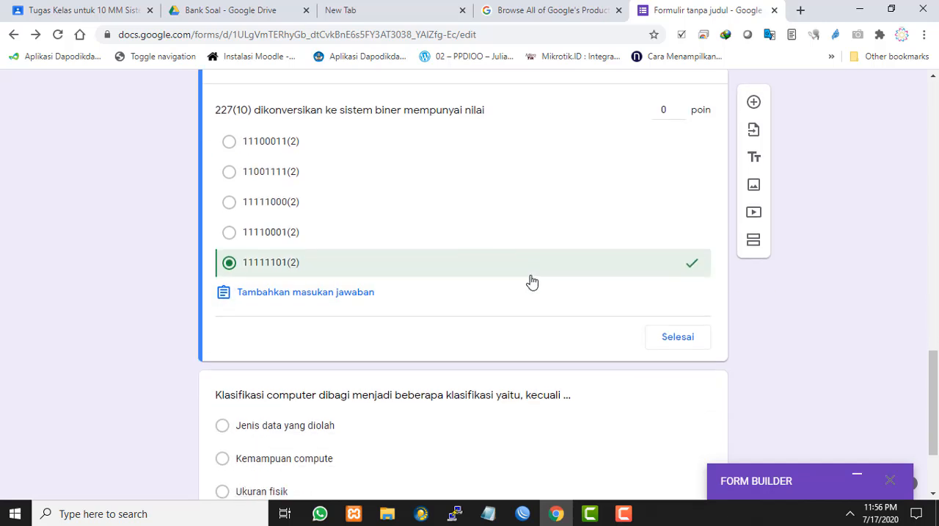
left_click(666, 109)
left_click(672, 338)
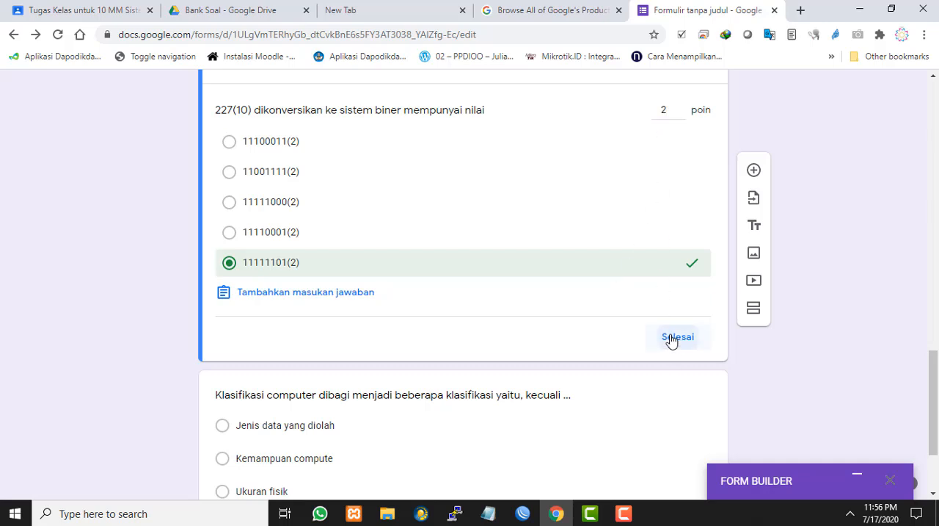
Mark Bidang masalah as the Klasifikasi computer question's correct answer, worth 2 points, and make the question required
scroll(505, 306, "down", 2)
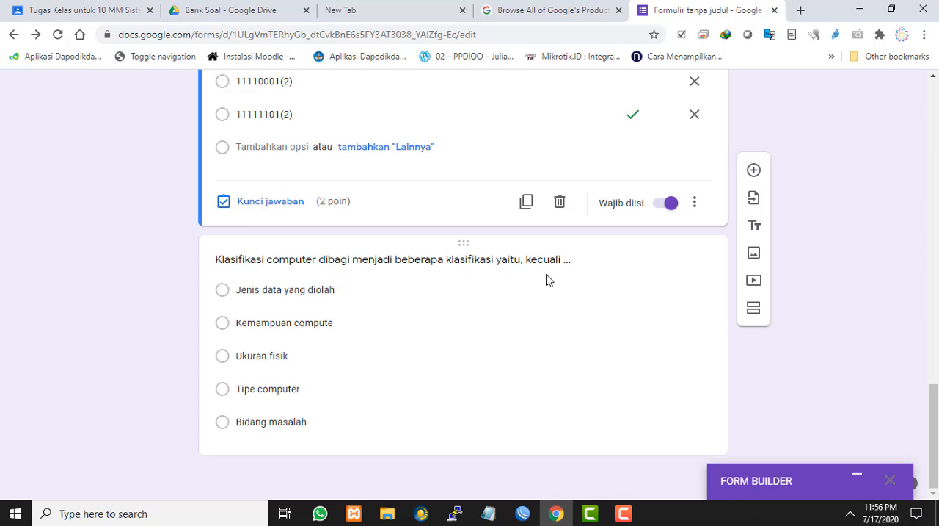
left_click(432, 306)
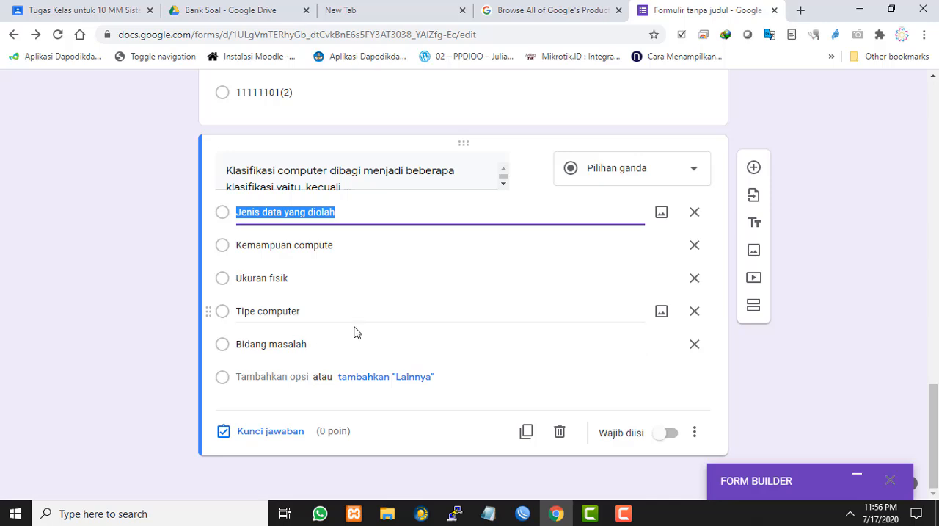
left_click(268, 342)
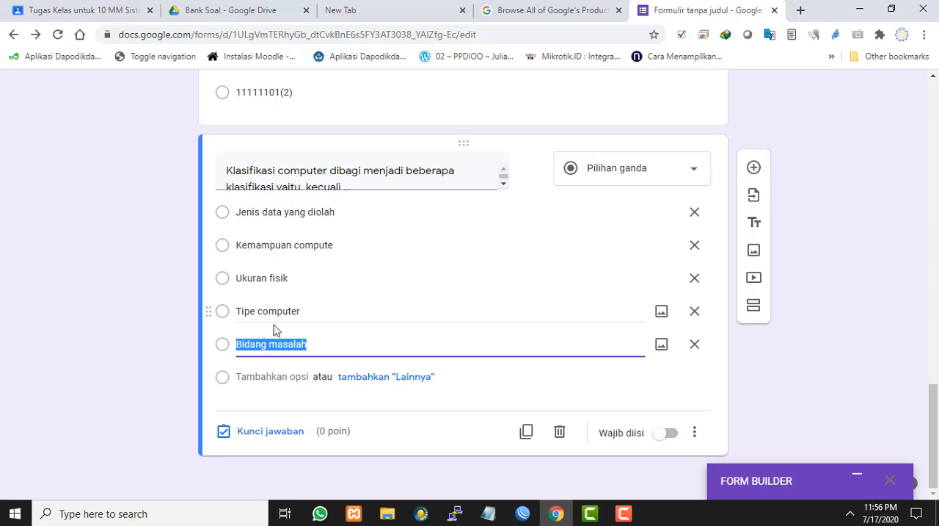
left_click(257, 431)
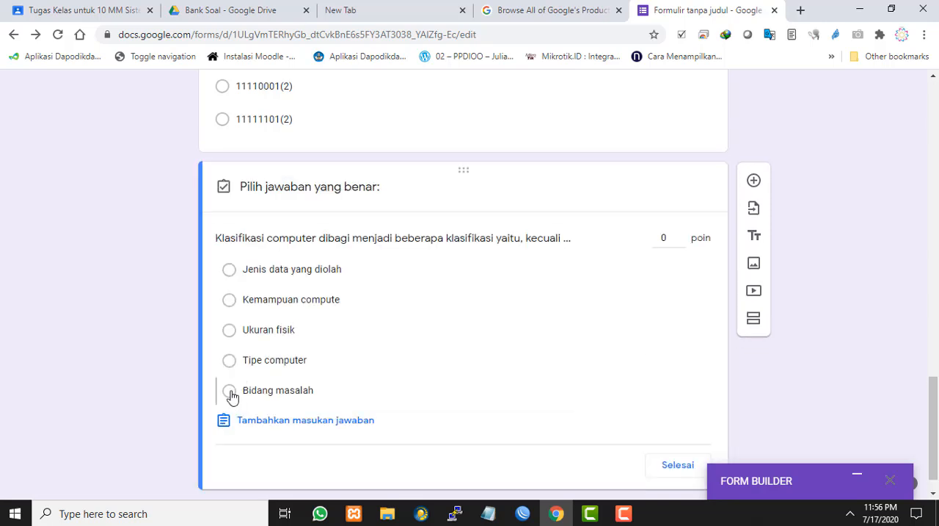
left_click(229, 389)
left_click(667, 237)
type("2")
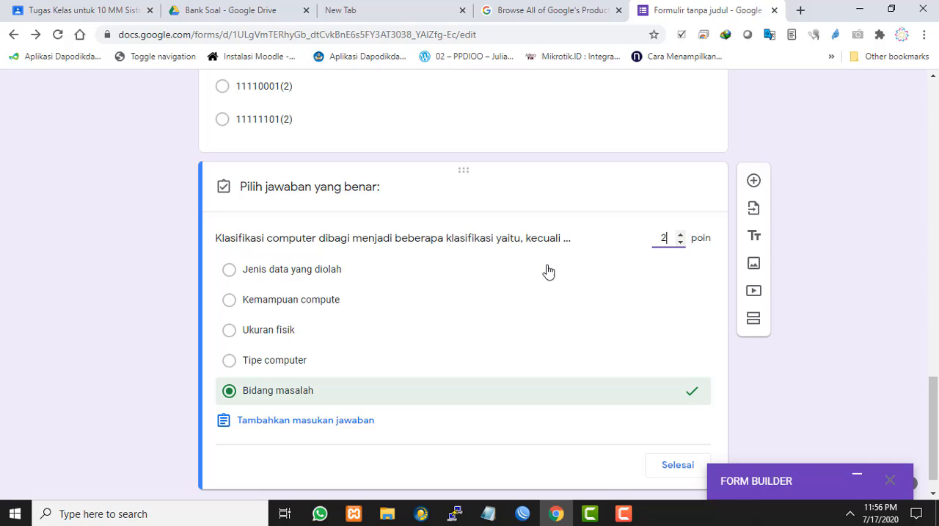
scroll(558, 323, "down", 1)
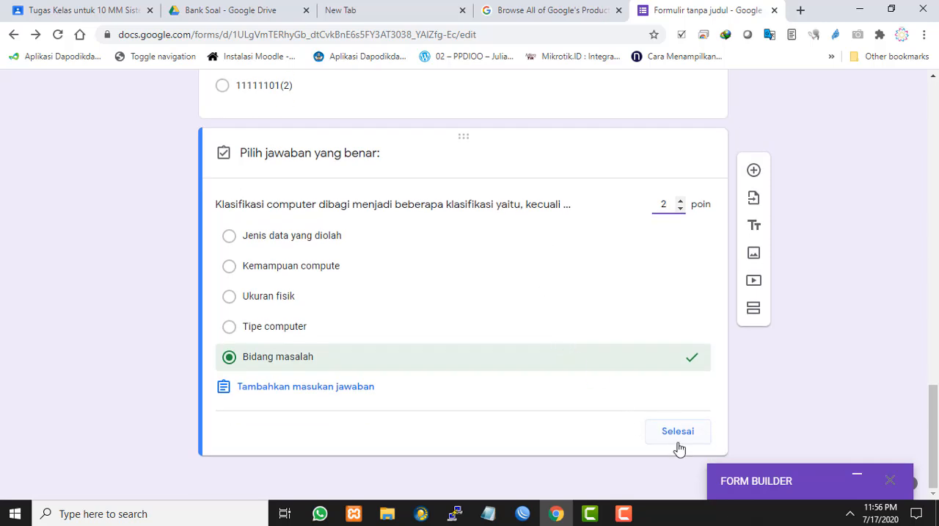
left_click(677, 433)
left_click(666, 449)
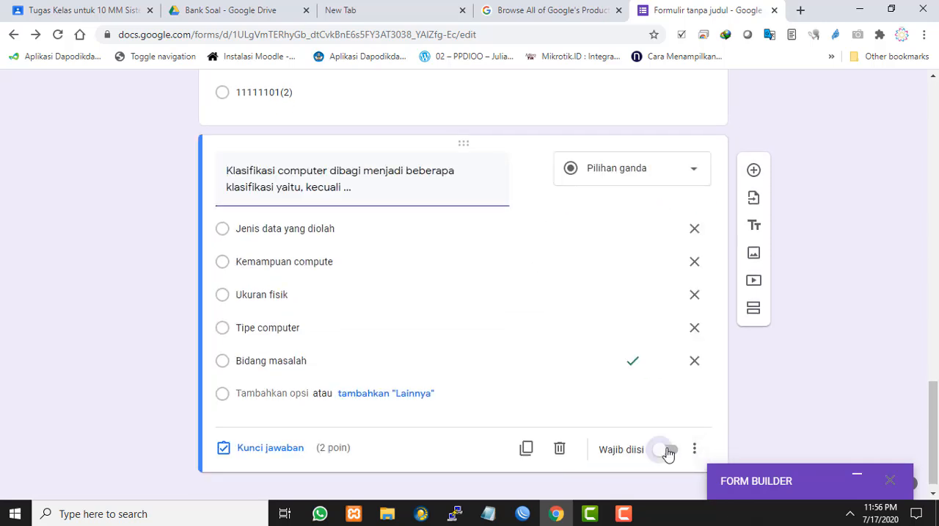
Title the untitled first question below the form header NAMA SISWA
scroll(784, 374, "up", 5)
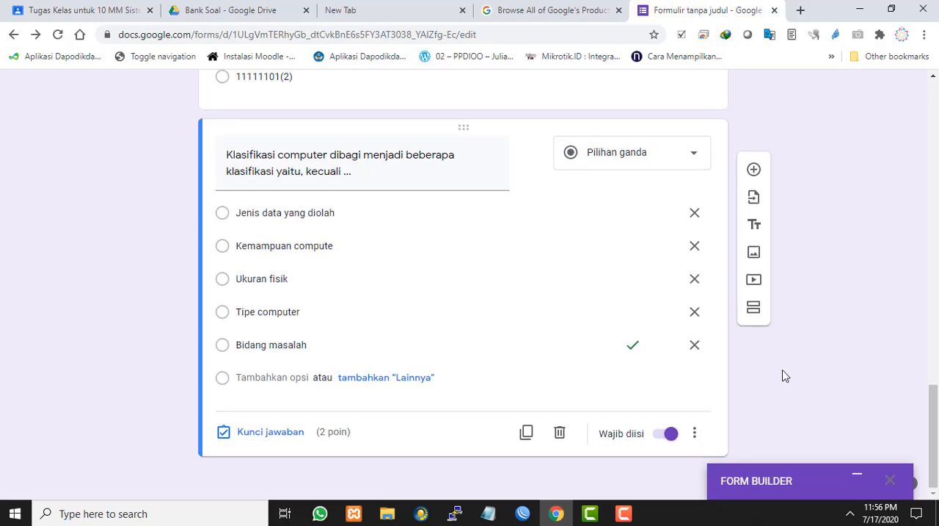
scroll(782, 375, "up", 3)
scroll(782, 378, "up", 2)
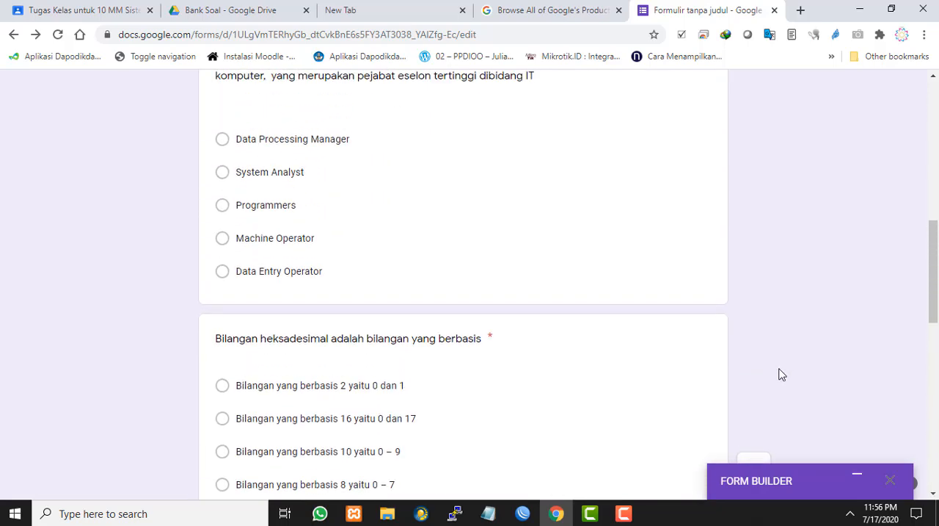
scroll(779, 374, "up", 1)
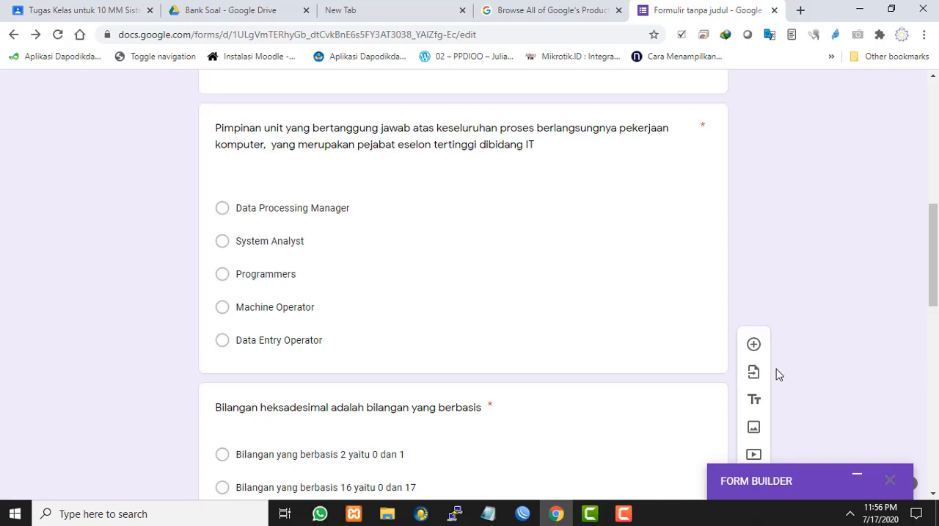
scroll(455, 266, "up", 7)
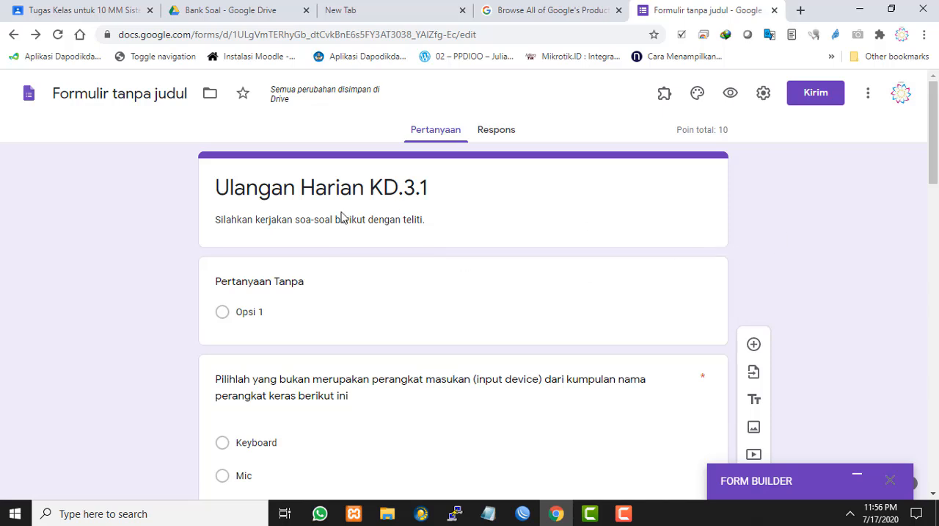
left_click(449, 296)
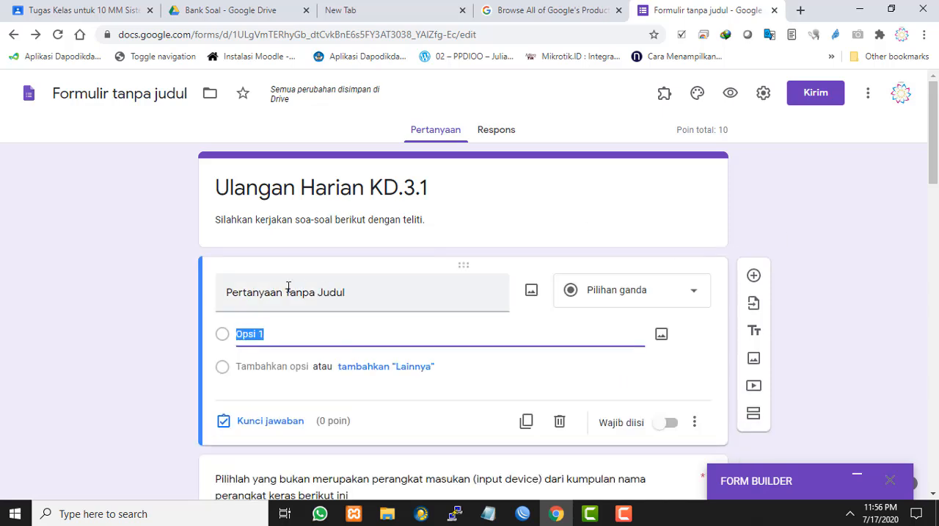
left_click(421, 291)
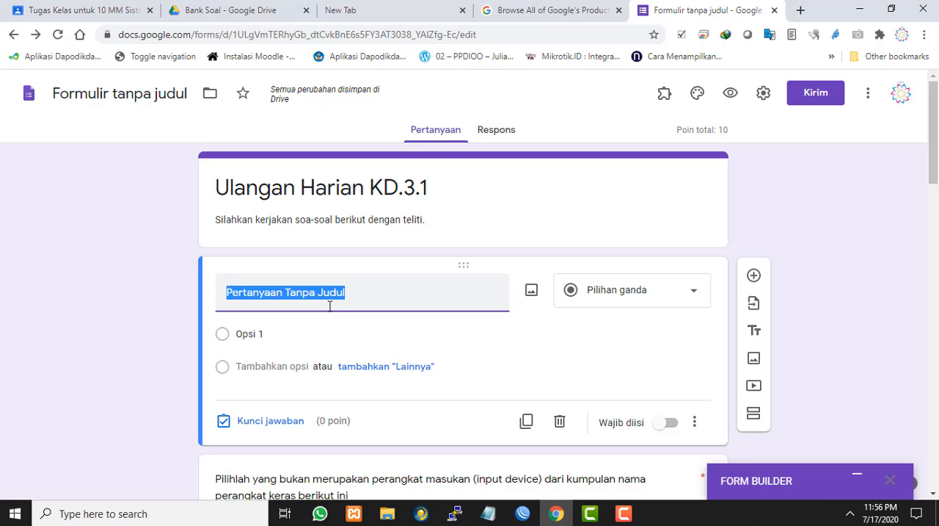
type("NAMA SISWA")
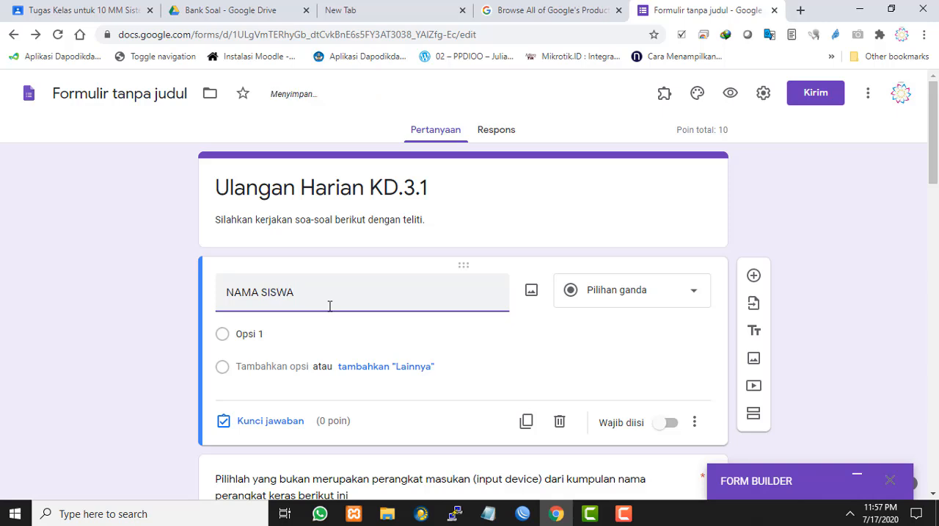
Change the NAMA SISWA question's type to short answer (Jawaban singkat) and make it required
left_click(652, 305)
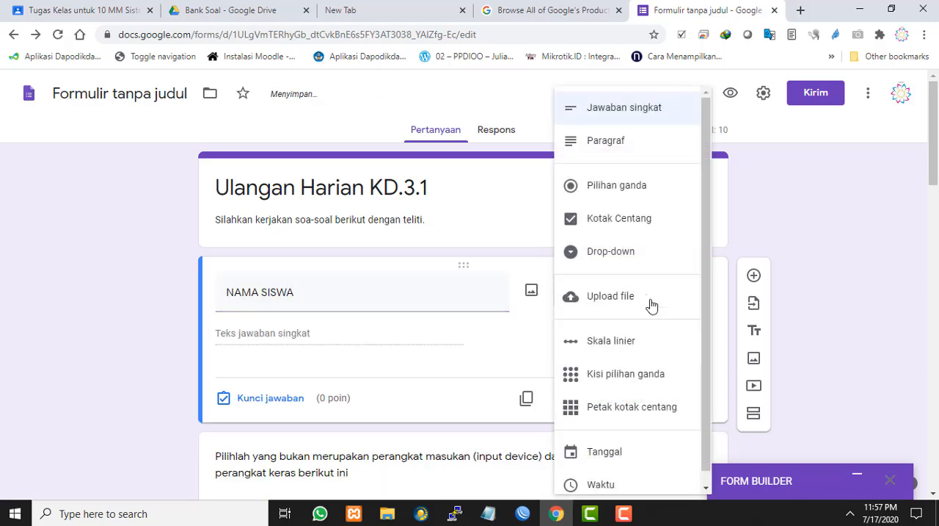
left_click(610, 110)
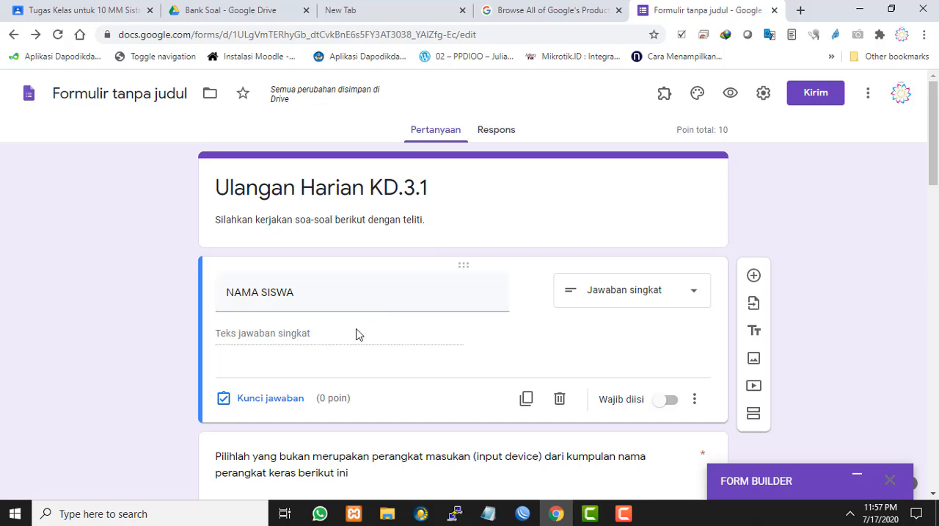
scroll(583, 348, "down", 1)
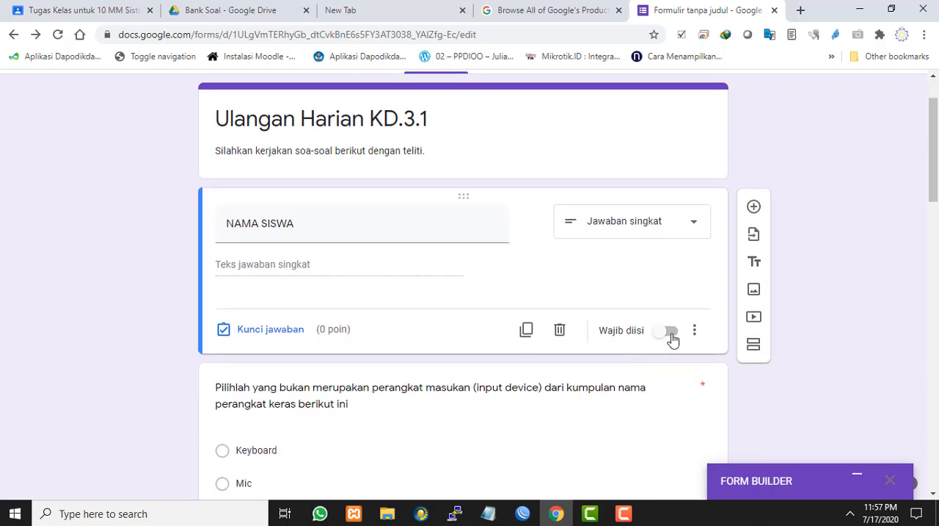
left_click(671, 334)
Duplicate the NAMA SISWA question and title the copy KELAS
scroll(382, 236, "down", 1)
scroll(382, 236, "up", 1)
left_click(527, 331)
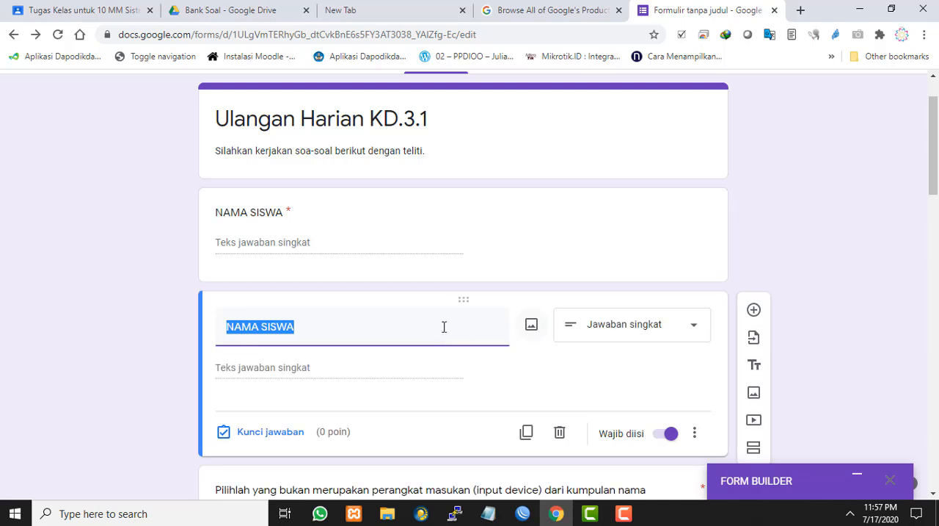
type("KELAS")
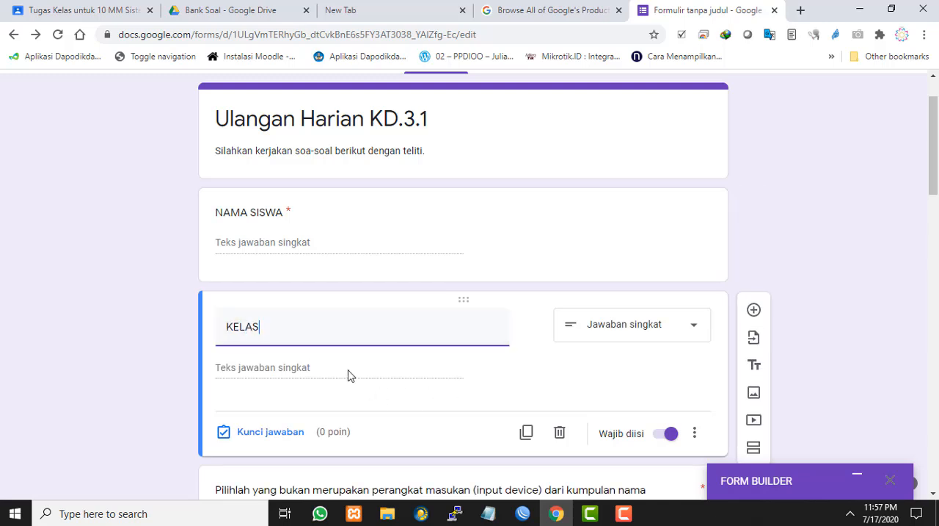
Change the KELAS question's type to Drop-down and enter 10 TKJ 1 and 10 TKJ 2 as its first two options
left_click(683, 330)
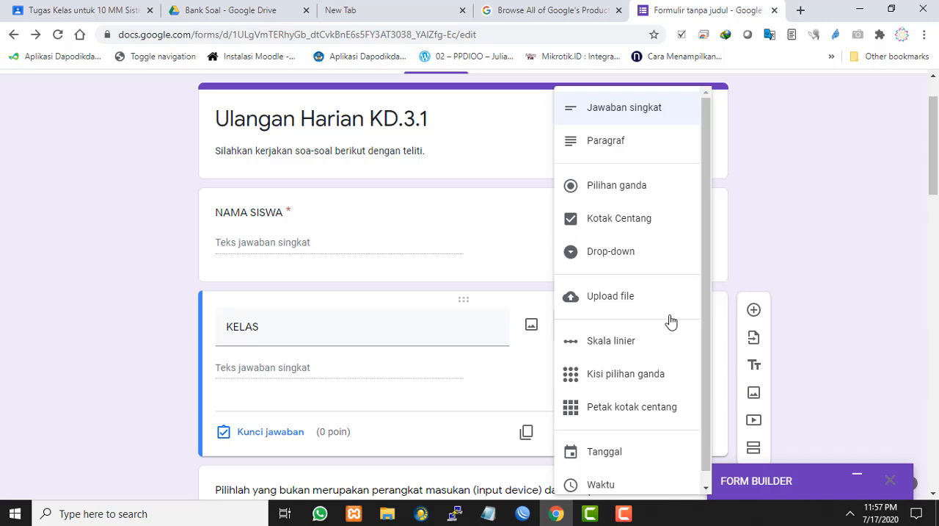
left_click(637, 259)
left_click(272, 371)
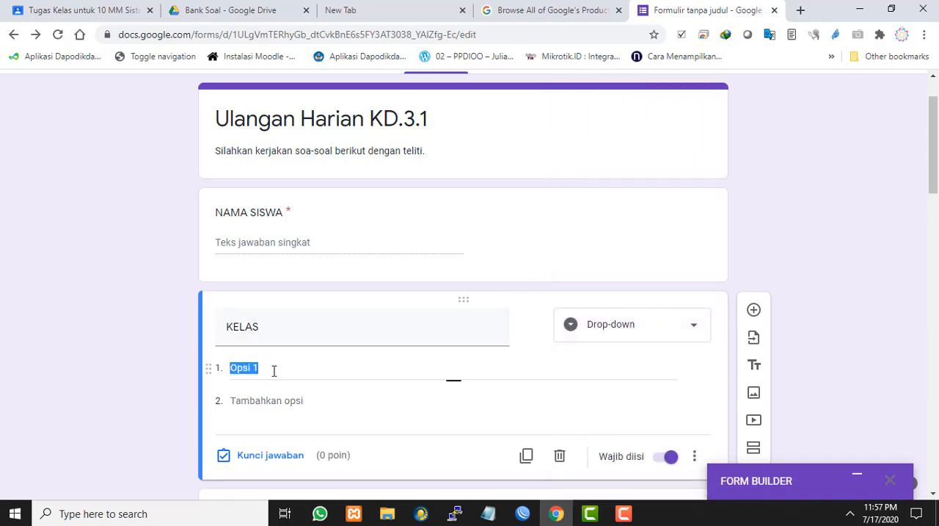
type("10 TKJ")
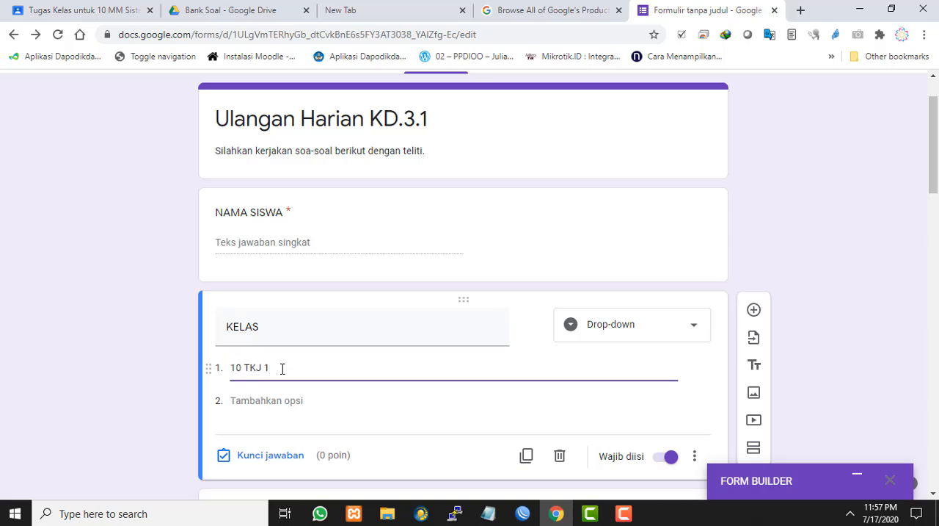
left_click(312, 409)
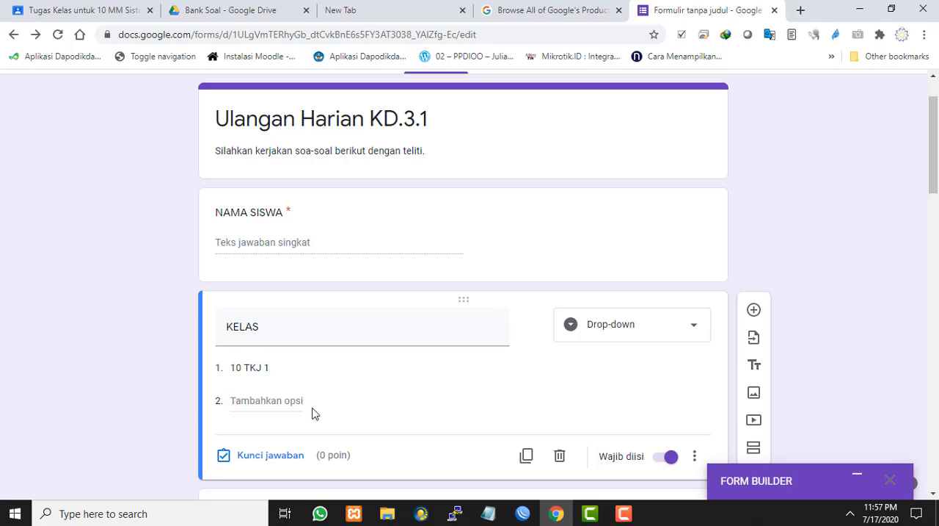
left_click(270, 400)
type("10 ")
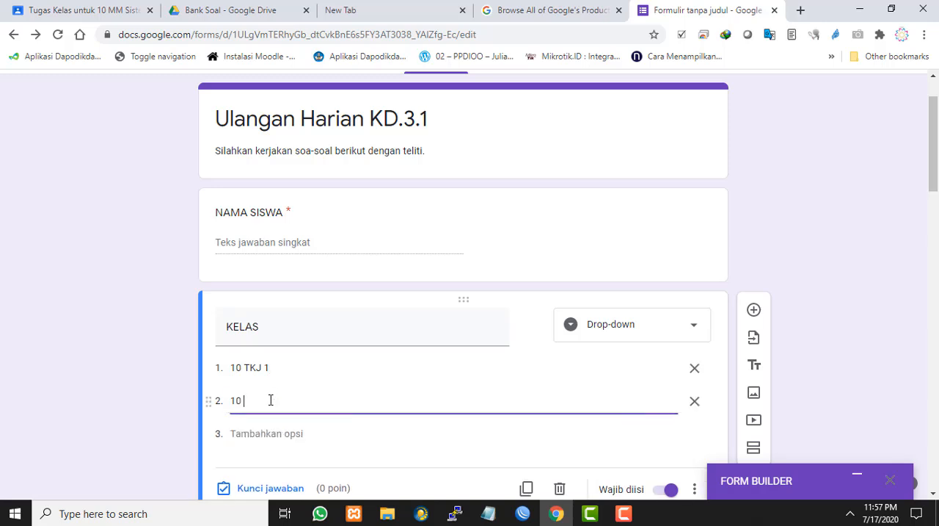
type("TKJ 2")
Add 10 MM 1 and 10 MM 2 as the third and fourth options of the KELAS question
scroll(329, 372, "down", 2)
left_click(269, 296)
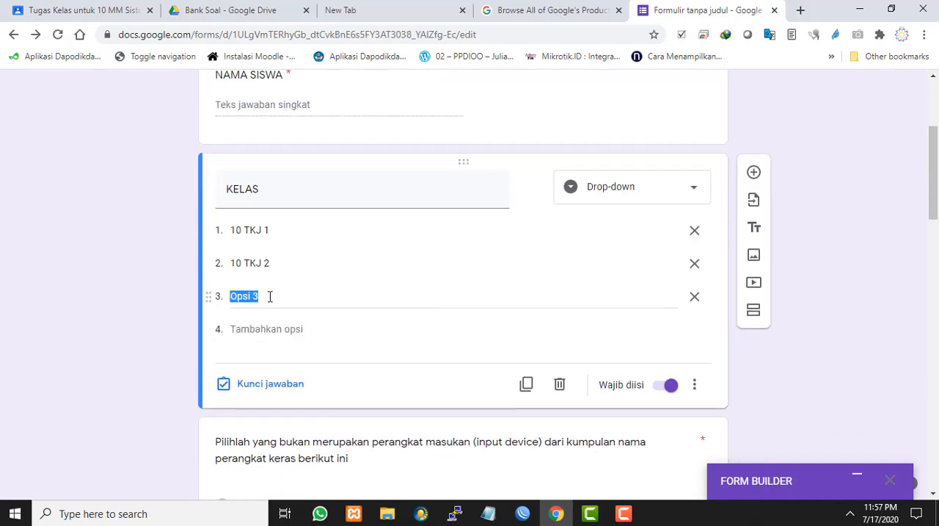
type("10 MM")
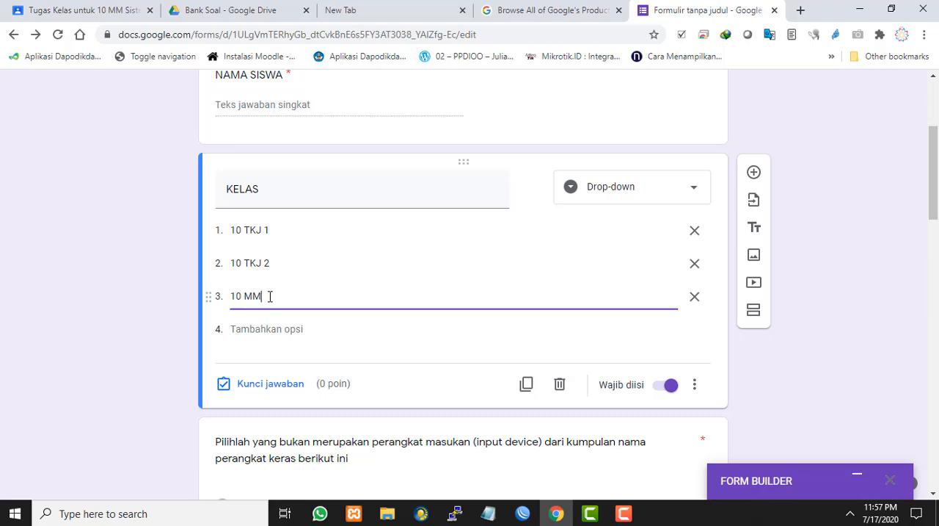
type(" 1")
left_click(278, 328)
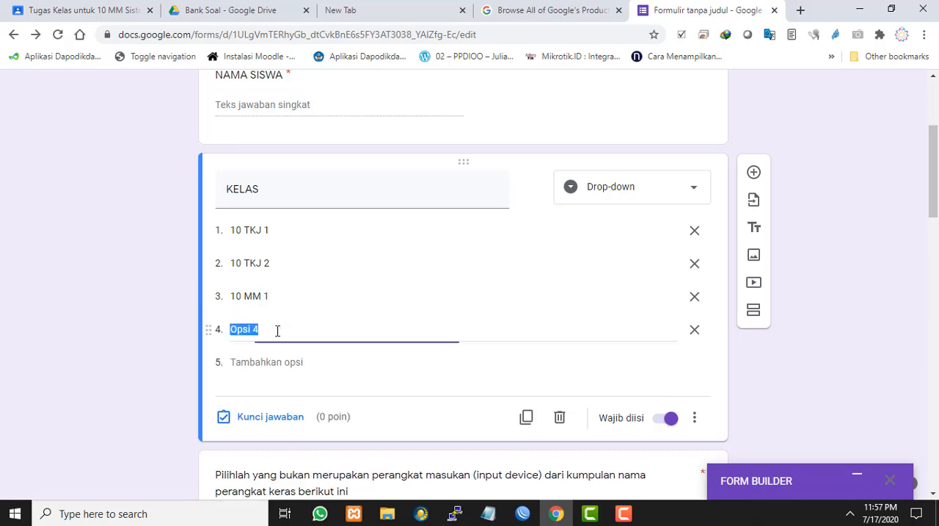
type("10 MM 2")
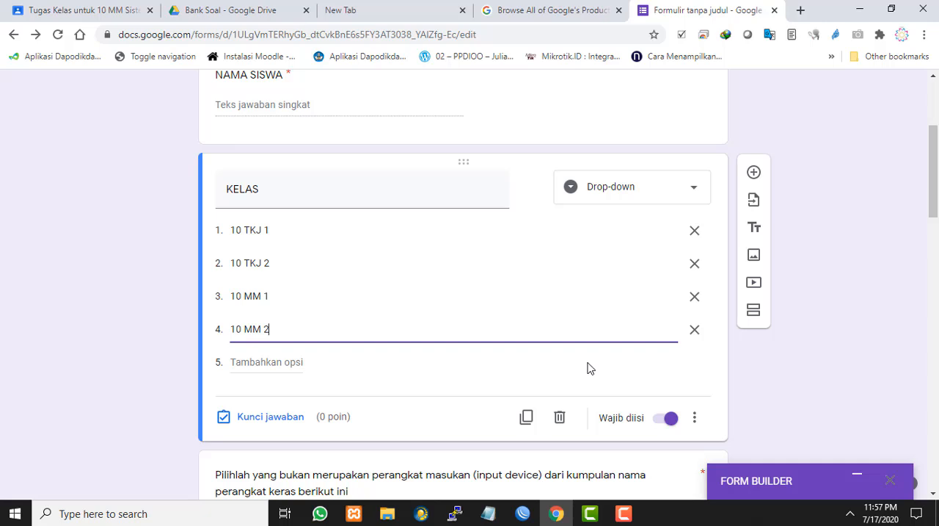
Duplicate the KELAS question and title the copy NOMOR ABSEN
scroll(506, 321, "down", 1)
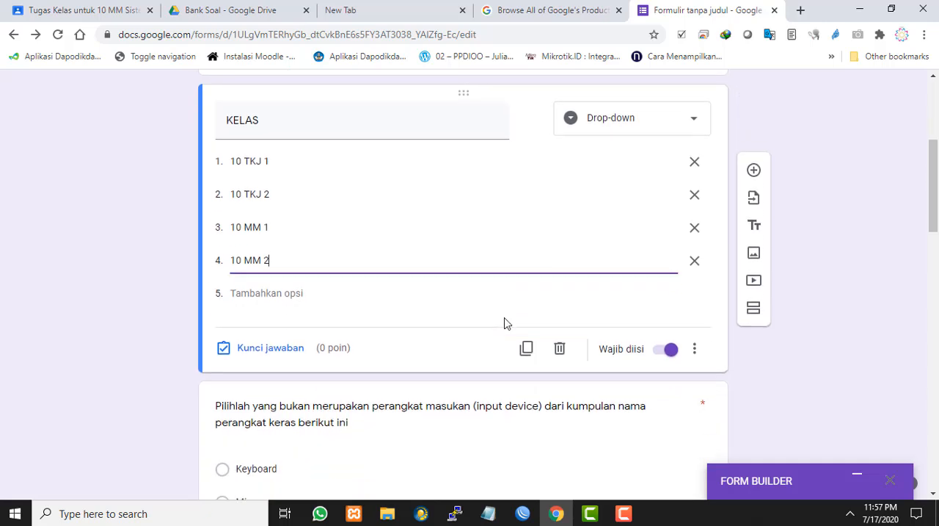
left_click(526, 351)
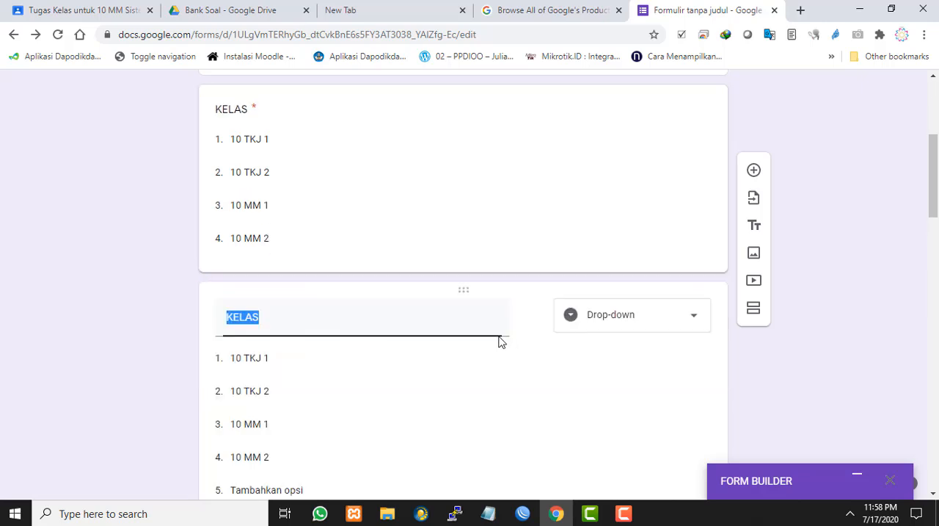
type("A")
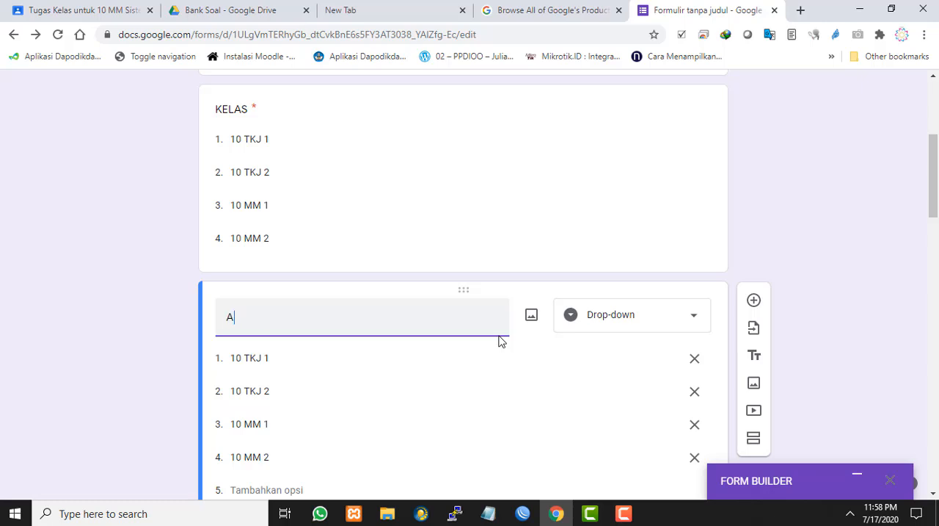
key("BackSpace")
type("NOMOR ABSESN")
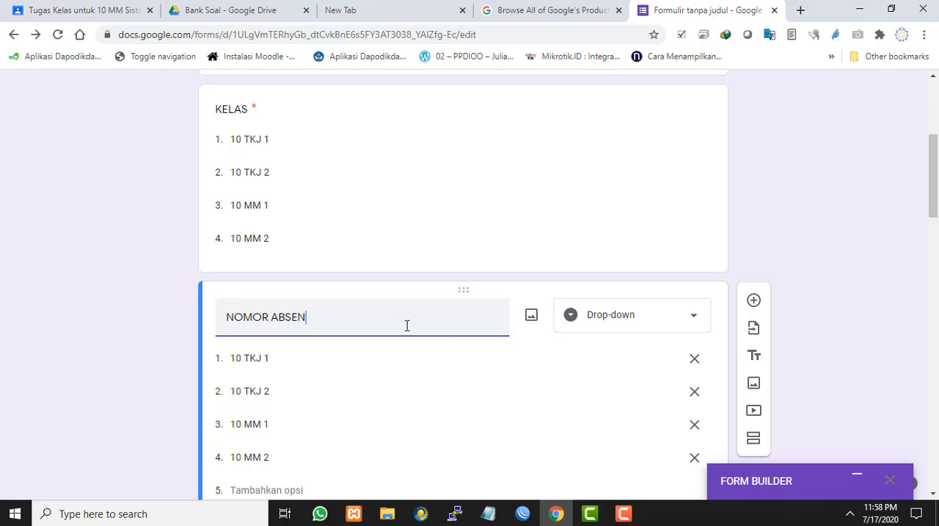
Change the NOMOR ABSEN question's type to short answer (Jawaban singkat)
left_click(663, 326)
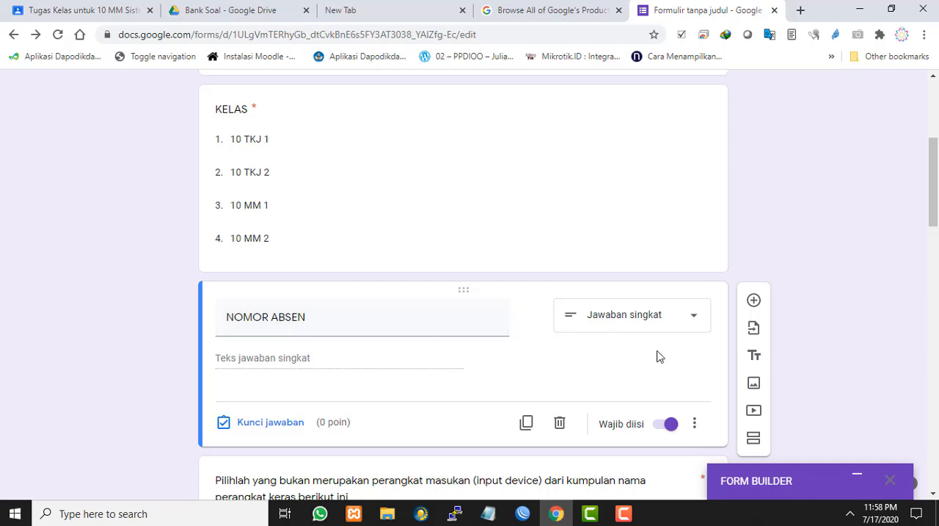
scroll(325, 359, "down", 1)
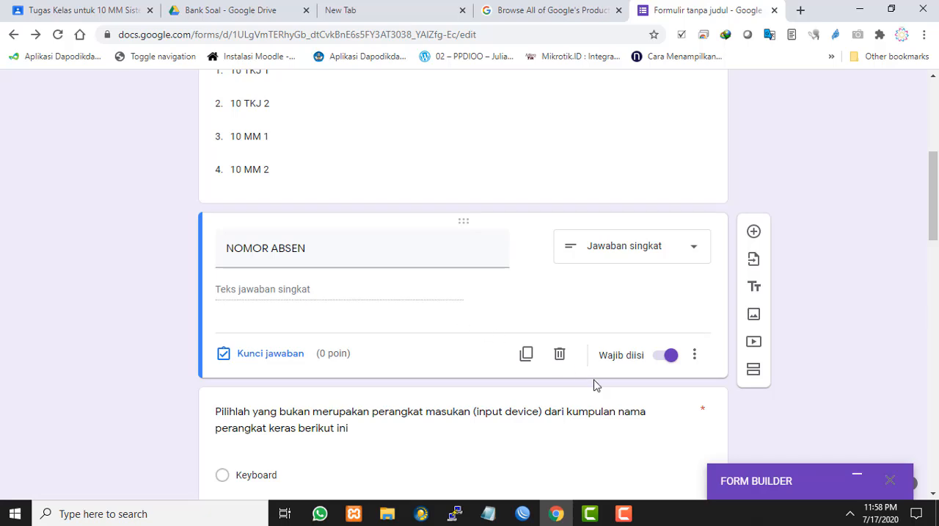
scroll(441, 332, "down", 1)
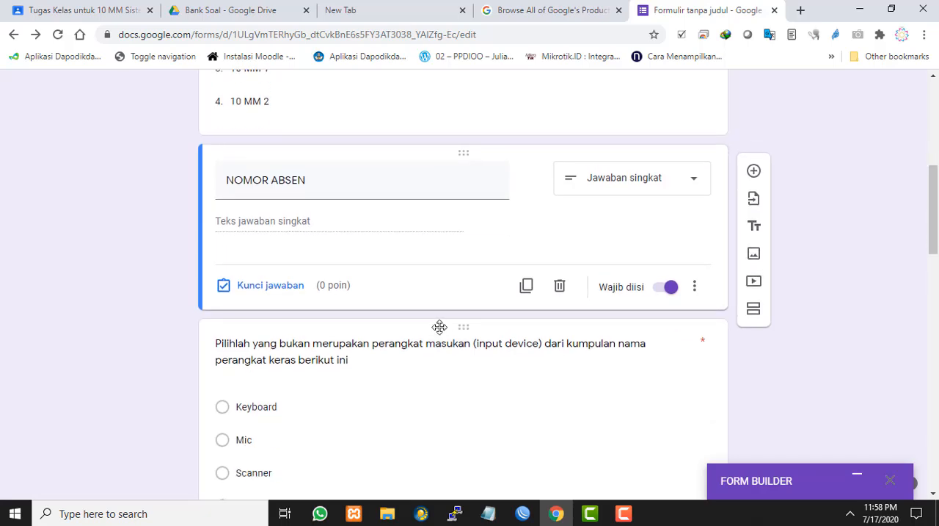
Insert a new section after the NOMOR ABSEN question, ahead of the first multiple-choice question
scroll(440, 325, "up", 3)
scroll(440, 331, "down", 1)
scroll(440, 327, "up", 2)
scroll(440, 327, "up", 2)
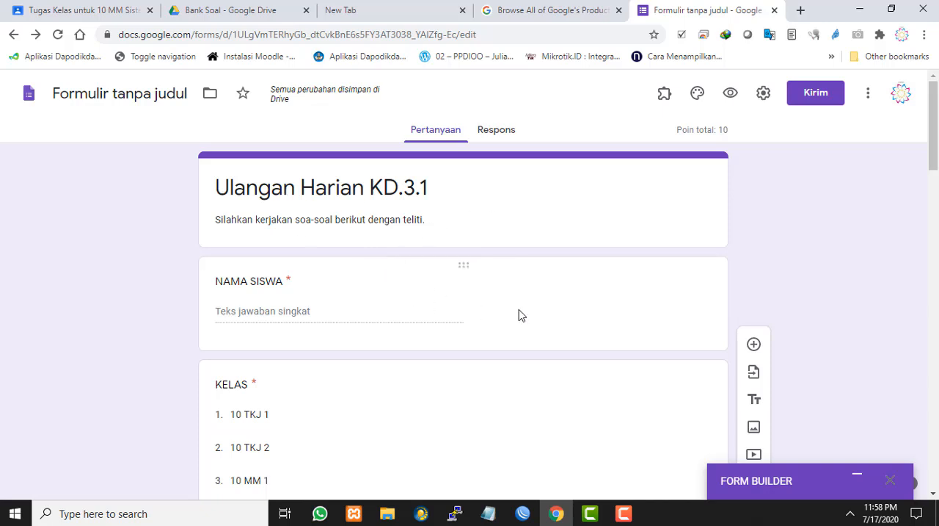
scroll(519, 314, "down", 5)
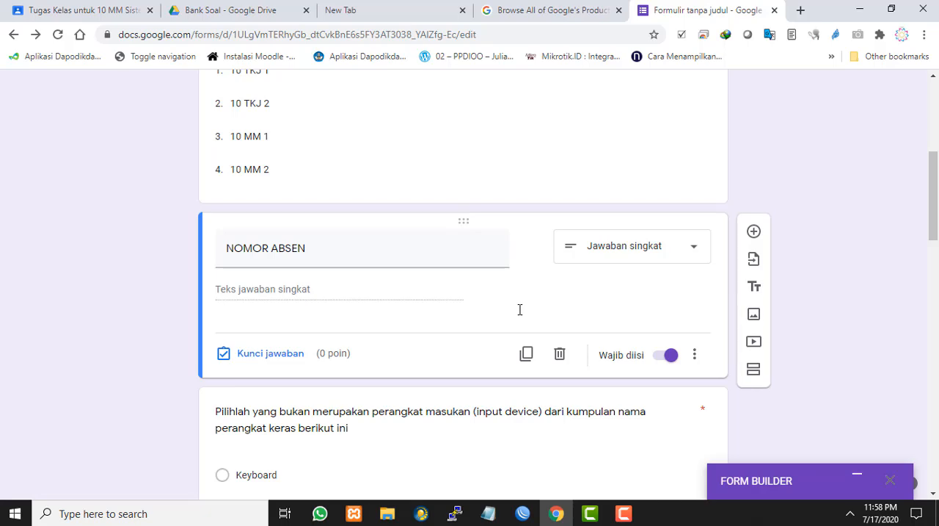
scroll(520, 312, "up", 3)
scroll(520, 314, "down", 4)
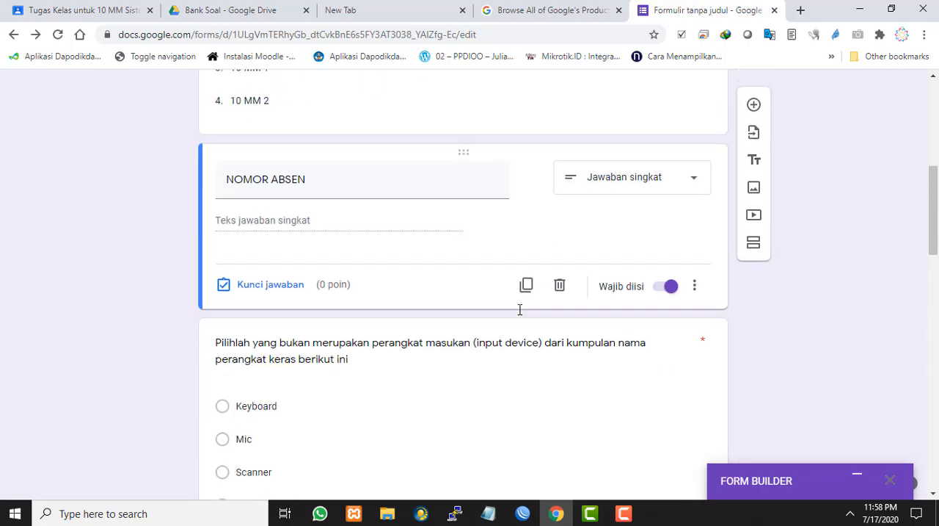
scroll(520, 314, "up", 4)
scroll(439, 266, "down", 6)
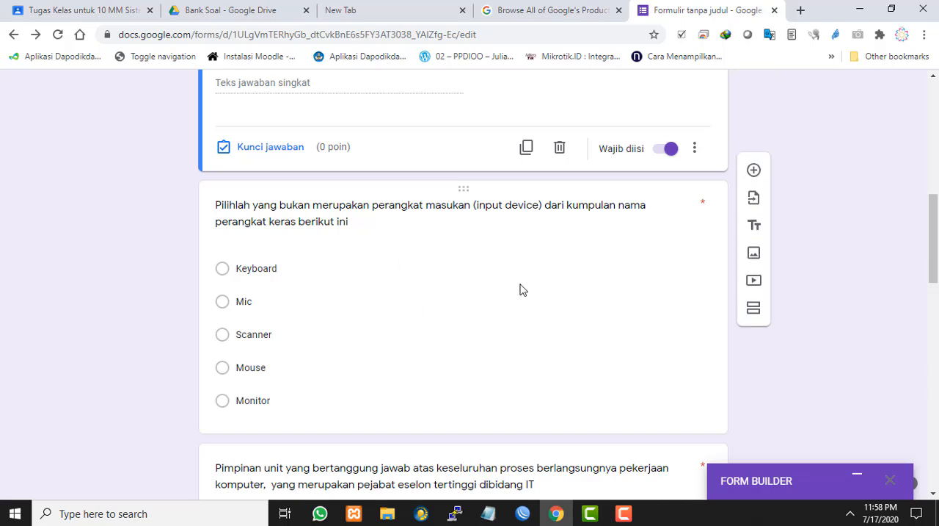
left_click(759, 308)
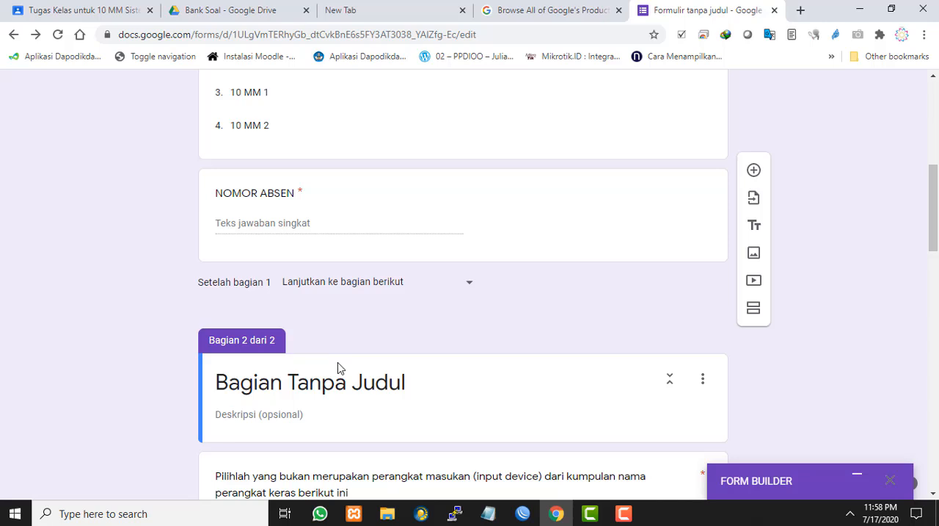
scroll(373, 348, "down", 1)
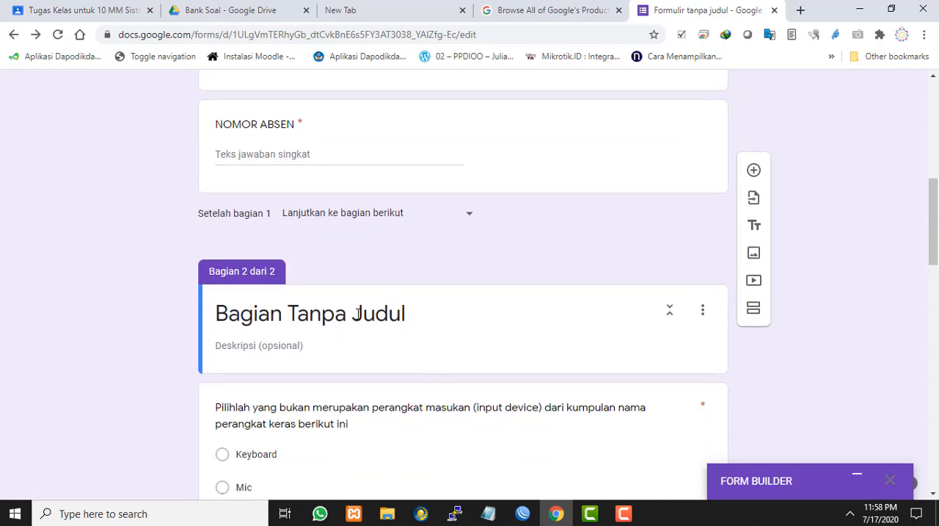
Title the second section "Kerjakan soal-soal pilihan ini dengan teliti !"
left_click(432, 314)
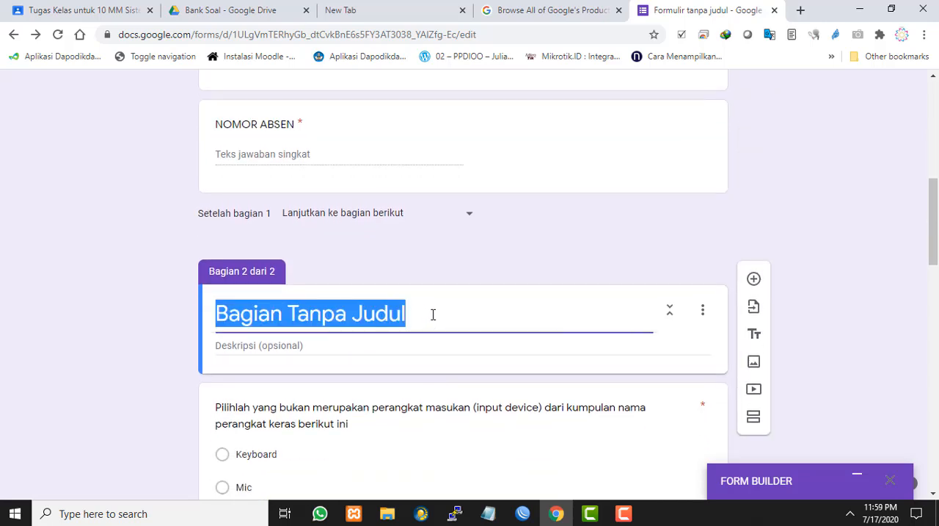
type("Kerjak")
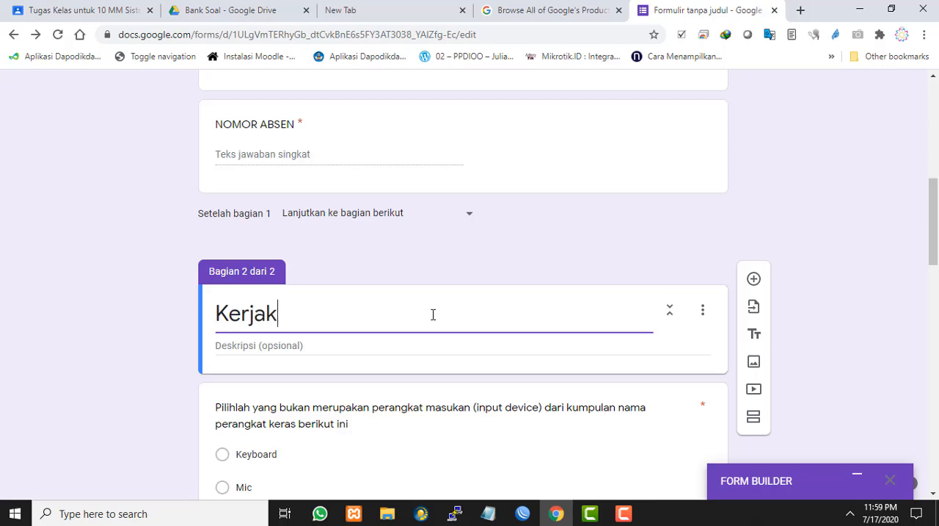
type("an ss")
key("BackSpace")
type("oal")
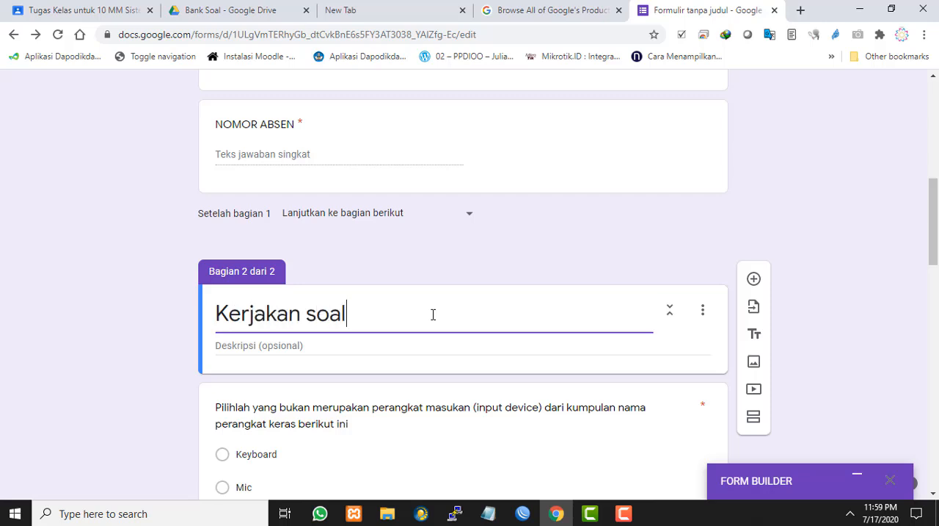
key("BackSpace")
key("BackSpace")
type("--soal pilu")
key("BackSpace")
type("i")
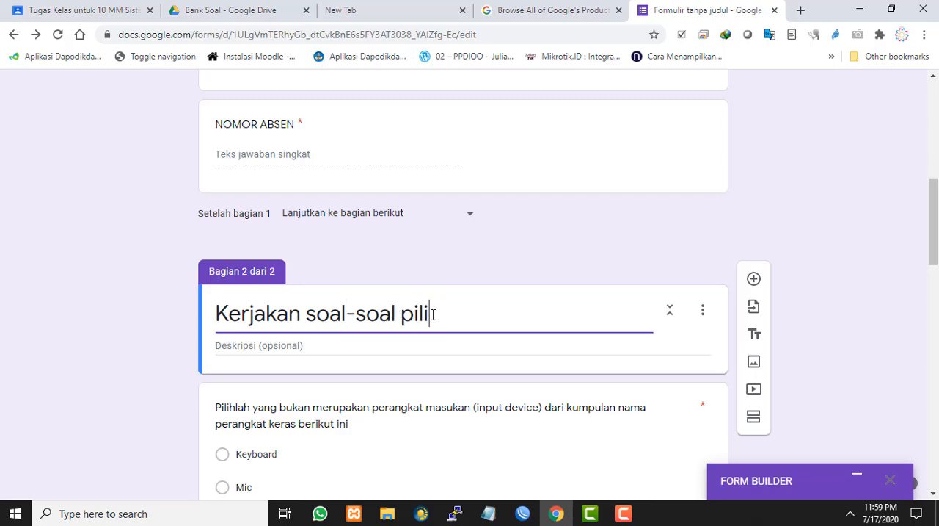
type("han ganda ")
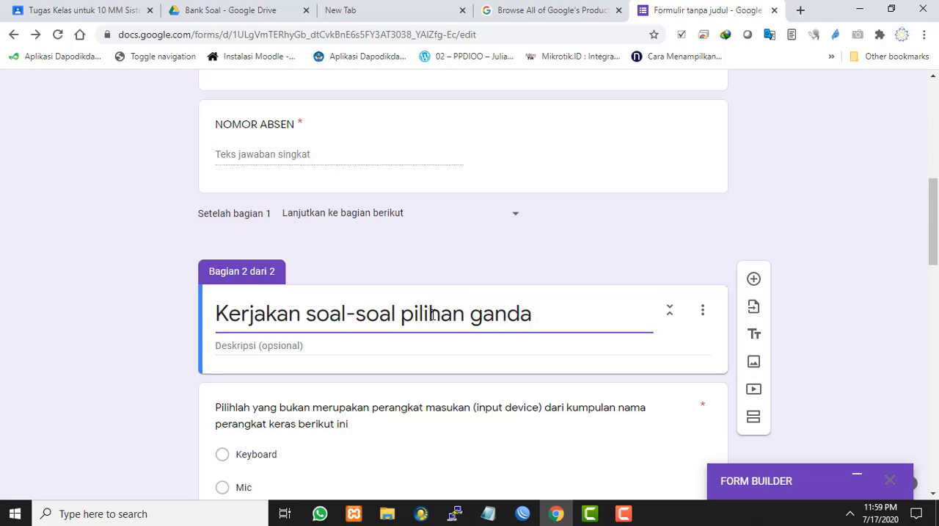
type("d")
key("BackSpace")
key("BackSpace")
key("BackSpace")
key("BackSpace")
key("BackSpace")
key("BackSpace")
key("BackSpace")
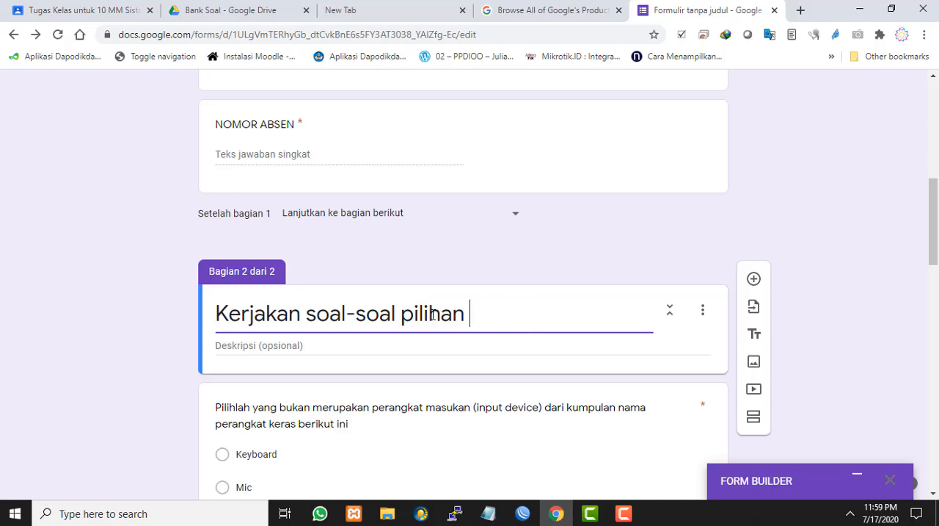
type("ini dengan tel")
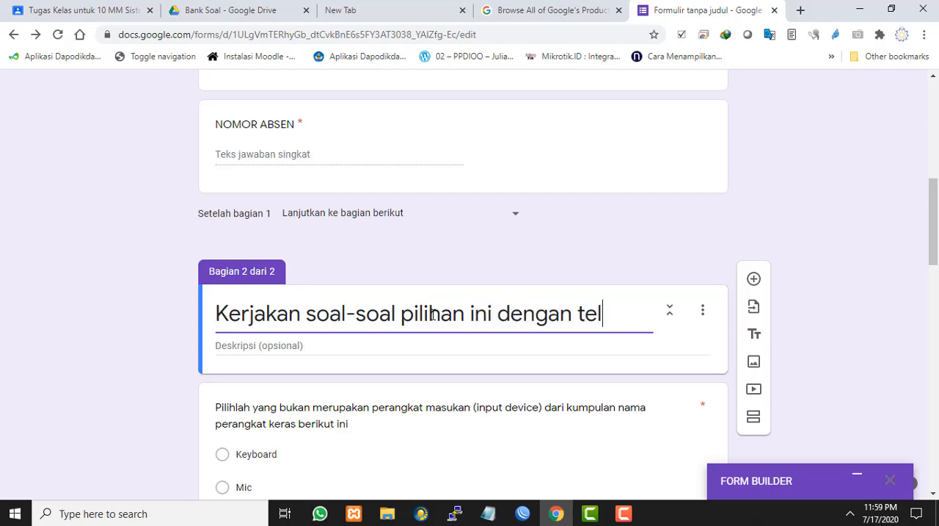
type("iti !")
left_click(294, 348)
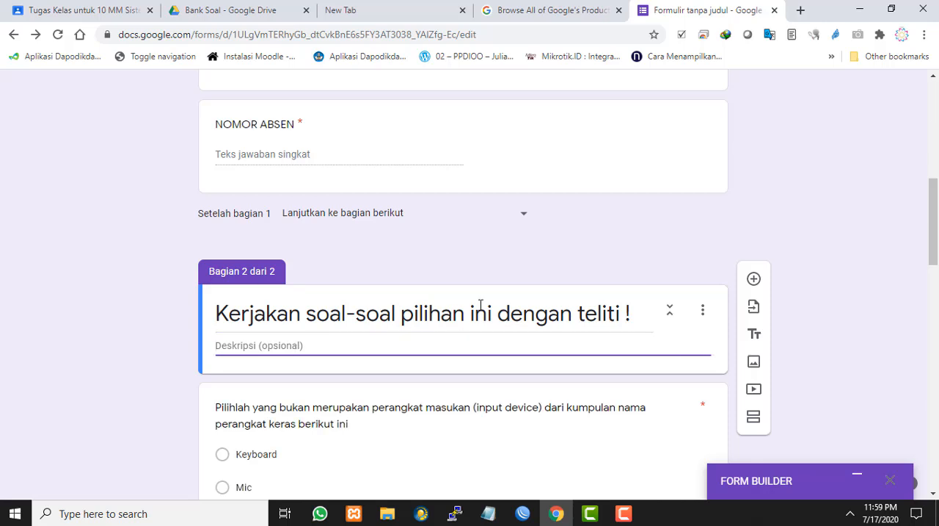
Rename the untitled form file as Ulangan Harian KD.3.1
scroll(481, 304, "down", 1)
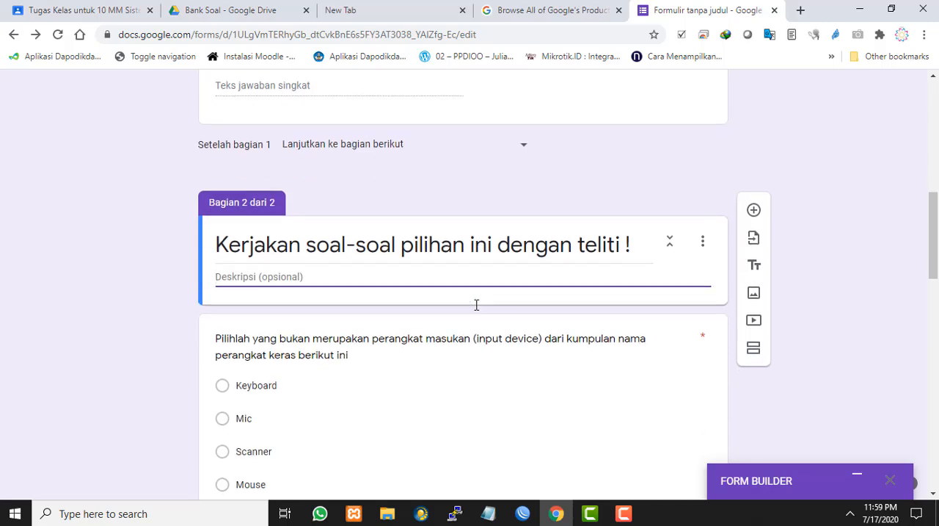
scroll(526, 306, "down", 2)
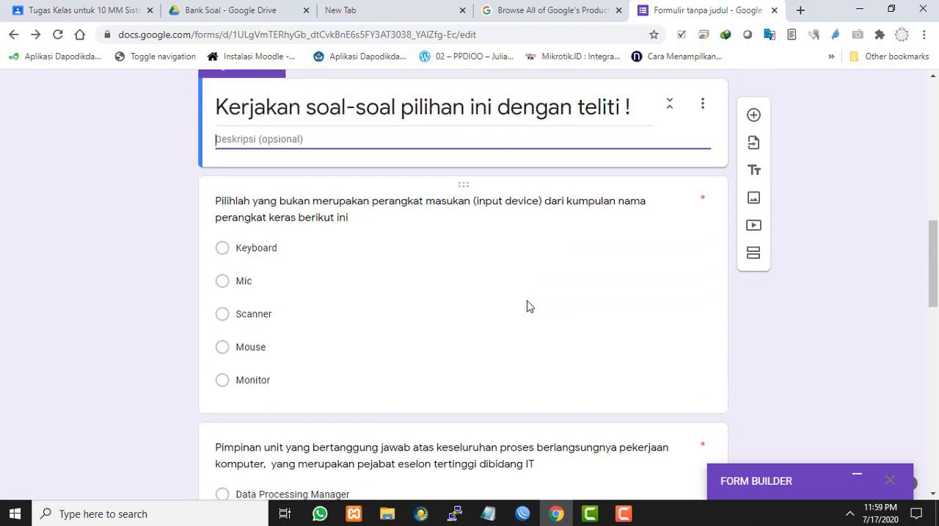
scroll(520, 276, "down", 4)
scroll(520, 278, "down", 9)
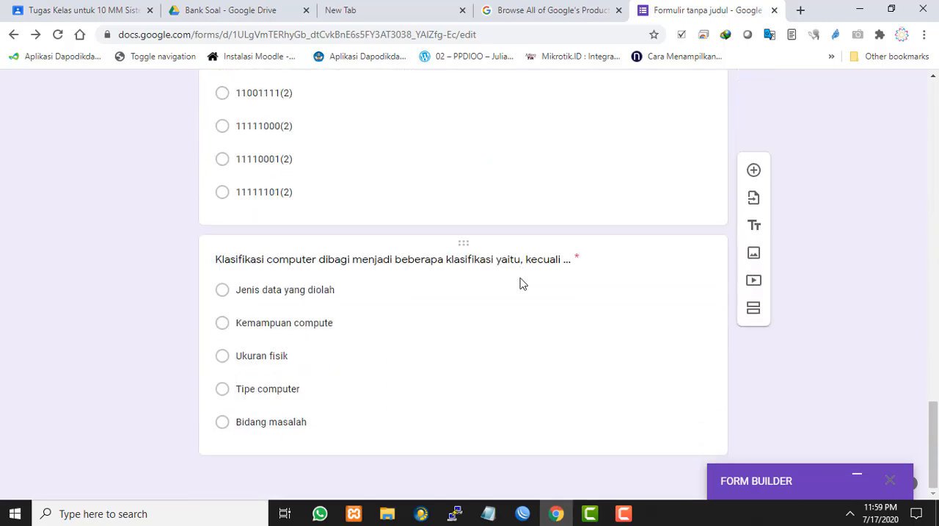
scroll(520, 278, "up", 12)
scroll(521, 279, "up", 10)
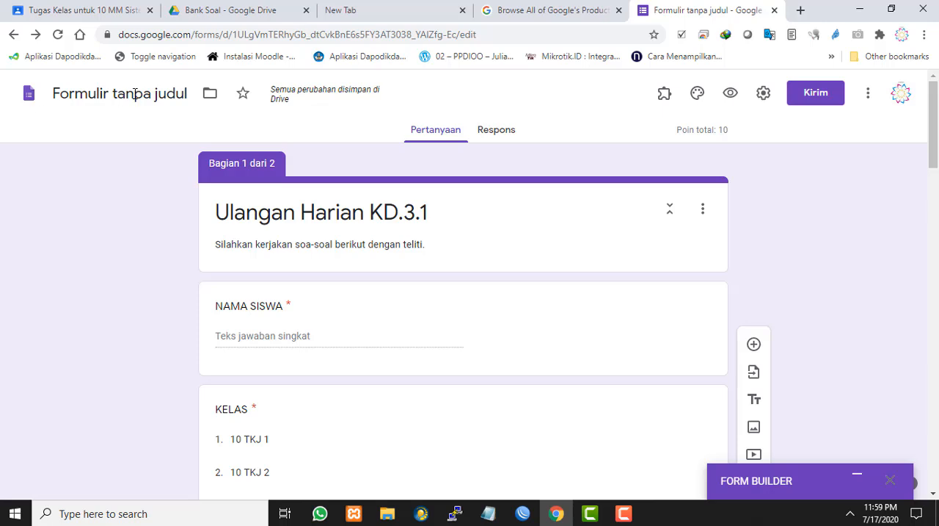
left_click(157, 92)
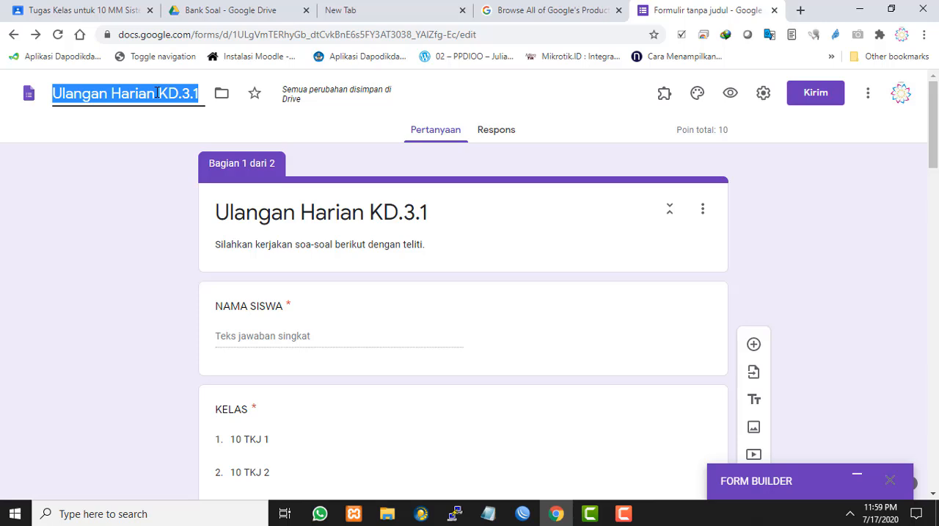
left_click(146, 116)
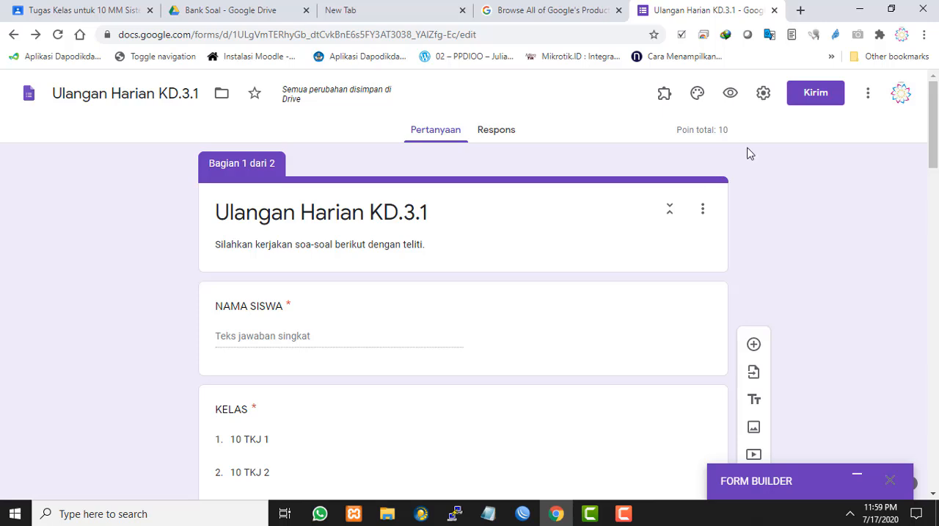
Open the form's send options, choose sharing by link and select the form URL
left_click(819, 103)
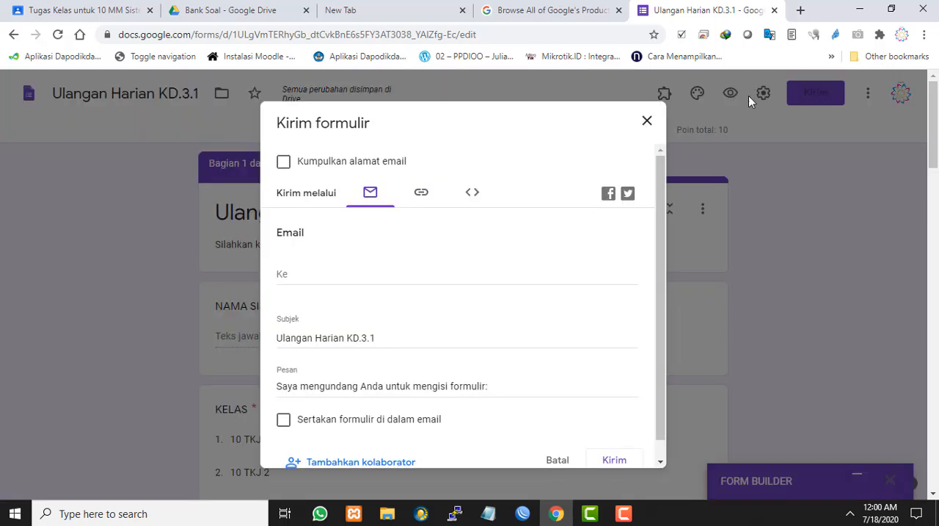
left_click(649, 123)
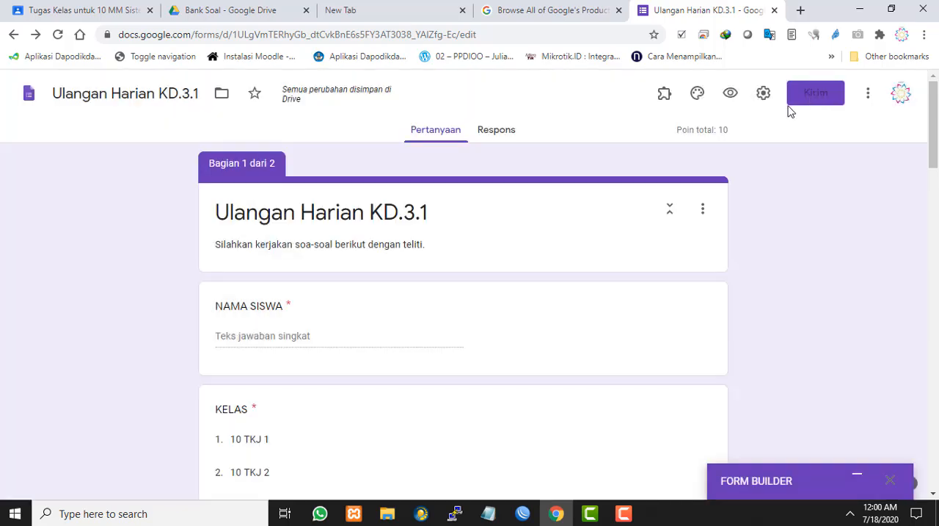
left_click(817, 94)
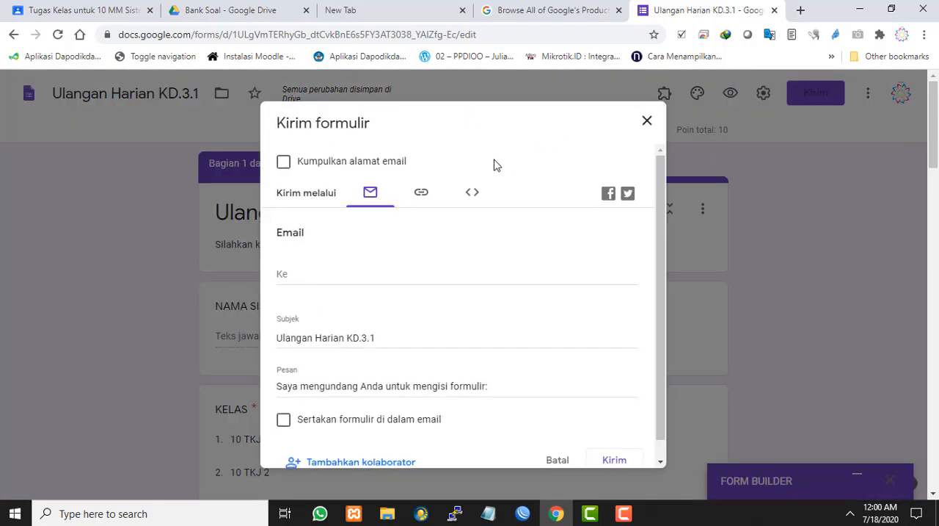
left_click(444, 199)
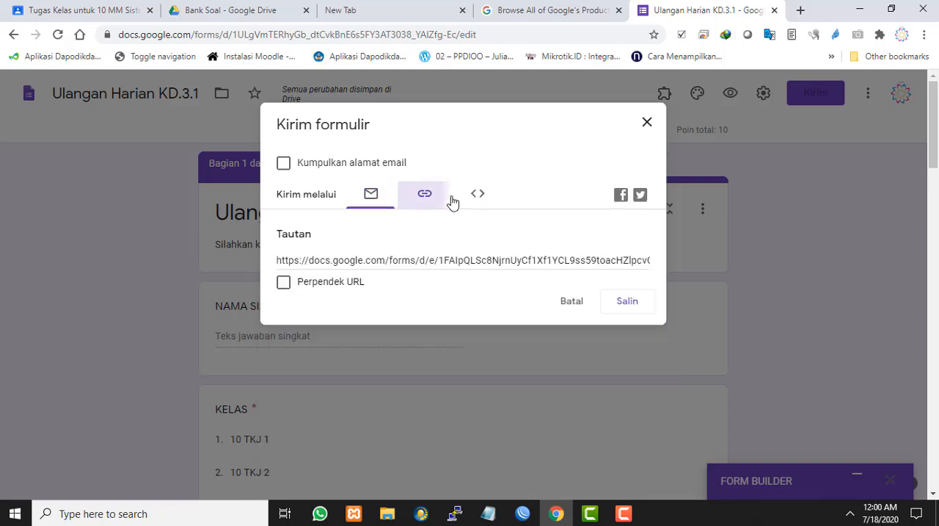
left_click(453, 202)
left_click(431, 204)
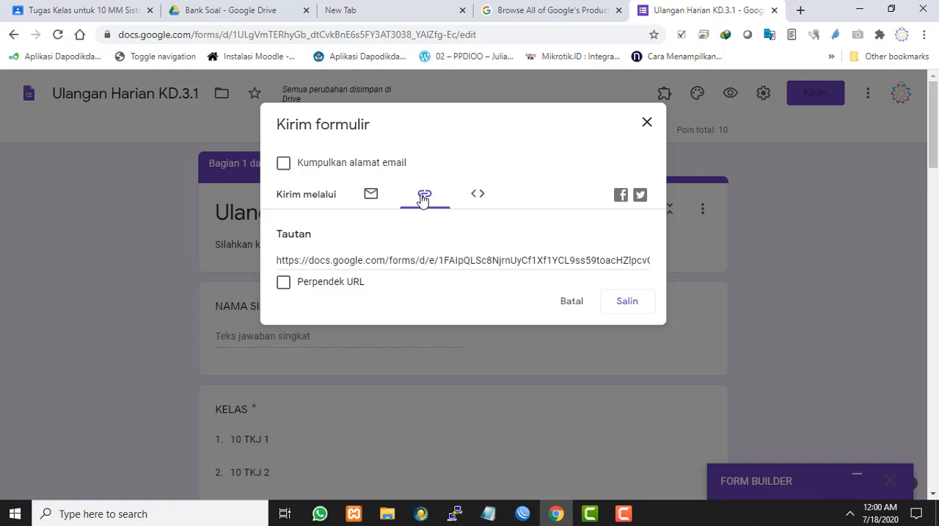
left_click(423, 199)
left_click(346, 260)
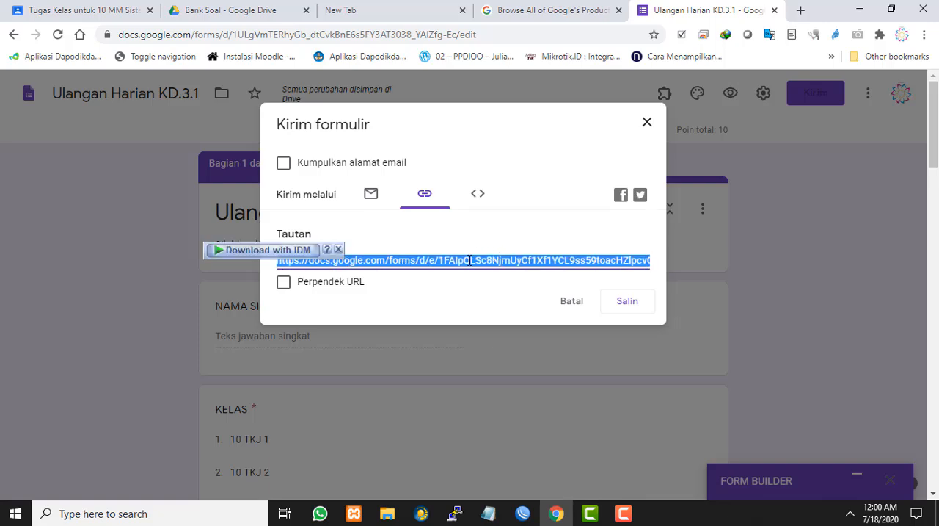
Shorten the form's URL (Perpendek URL) and copy the short link
left_click(432, 285)
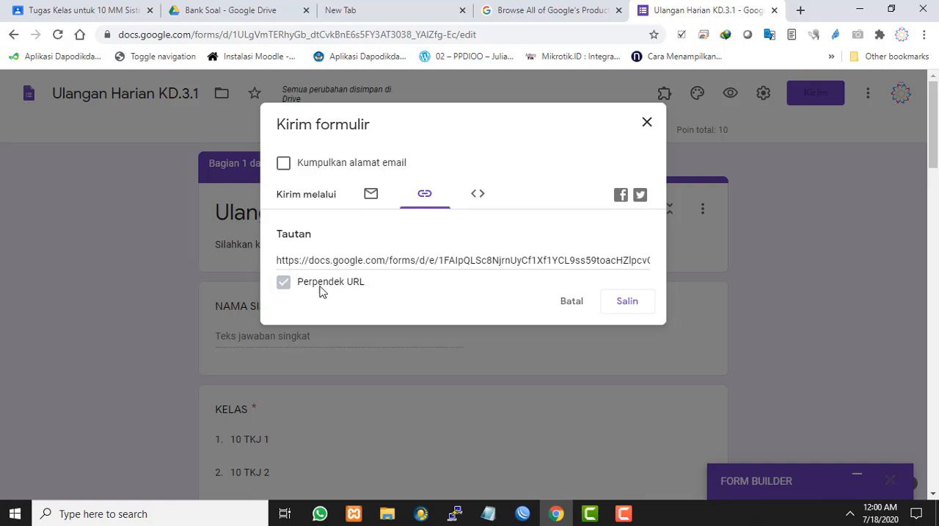
left_click(284, 283)
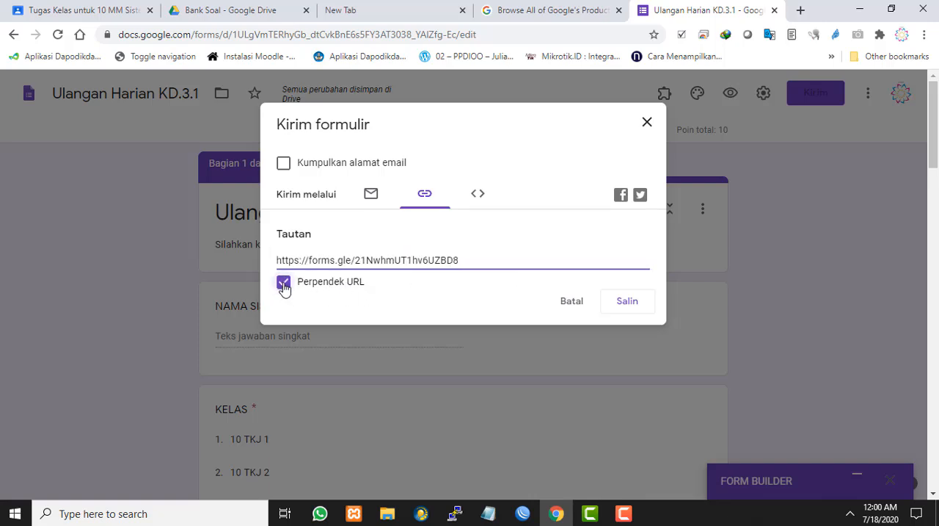
left_click(284, 285)
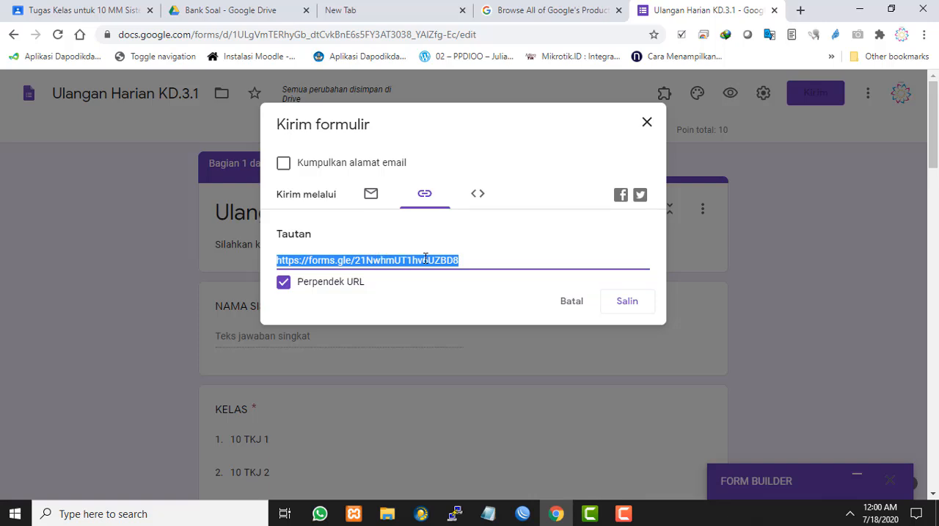
left_click(628, 303)
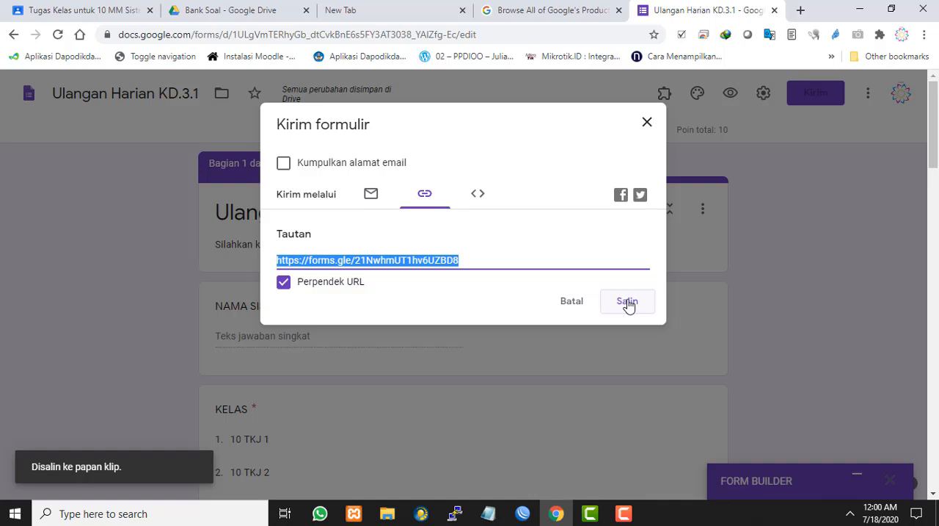
left_click(648, 123)
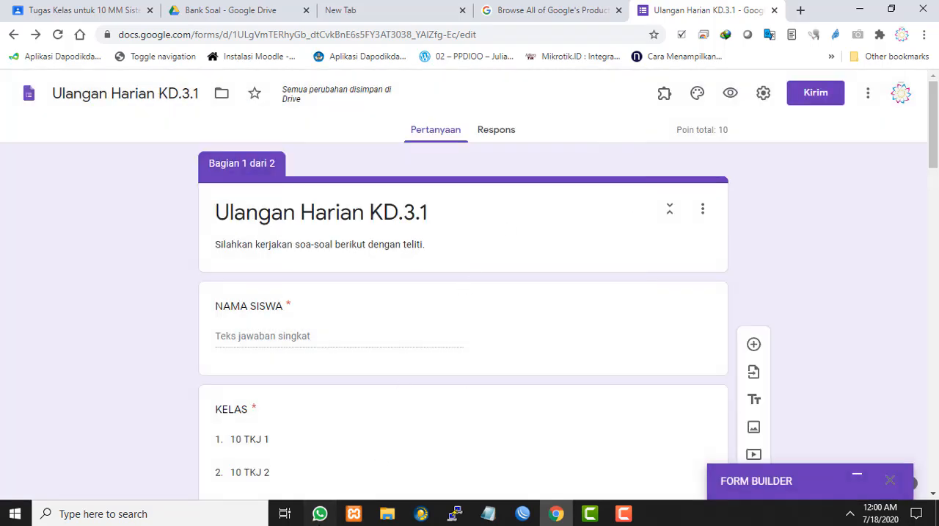
Switch to WhatsApp, find the arsip group chat and send it the copied short form link
left_click(319, 513)
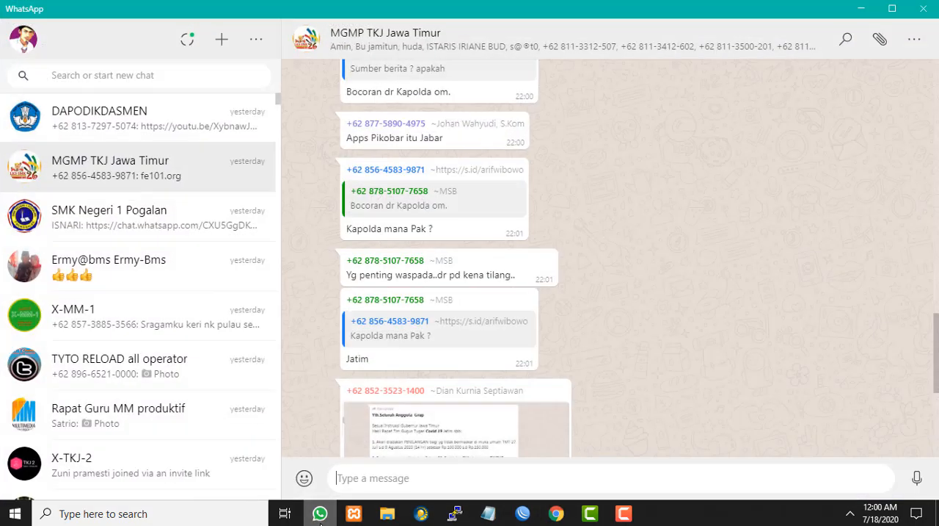
left_click(166, 74)
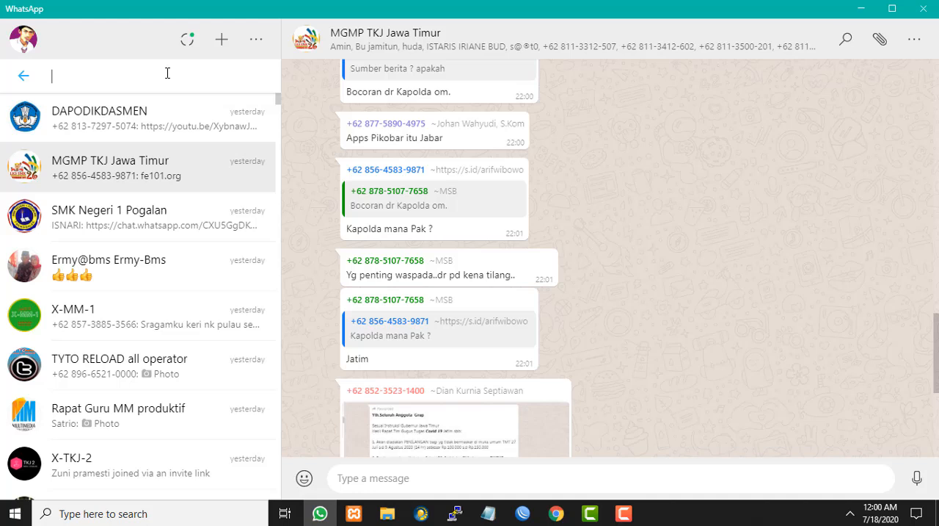
type("arsip")
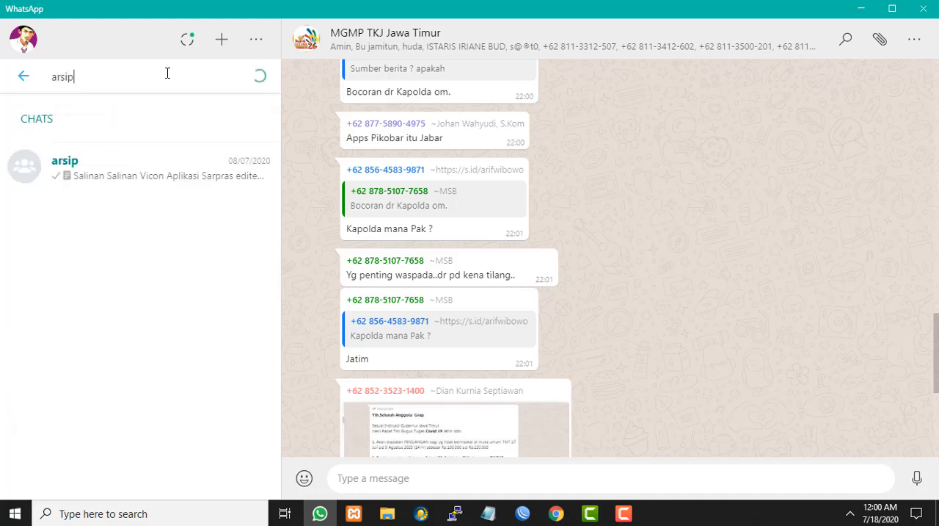
left_click(122, 176)
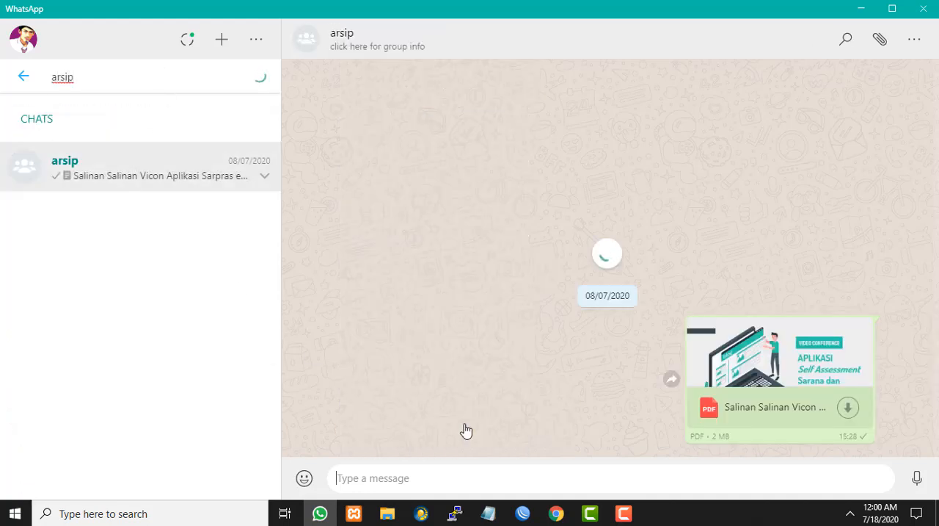
key("ctrl+v")
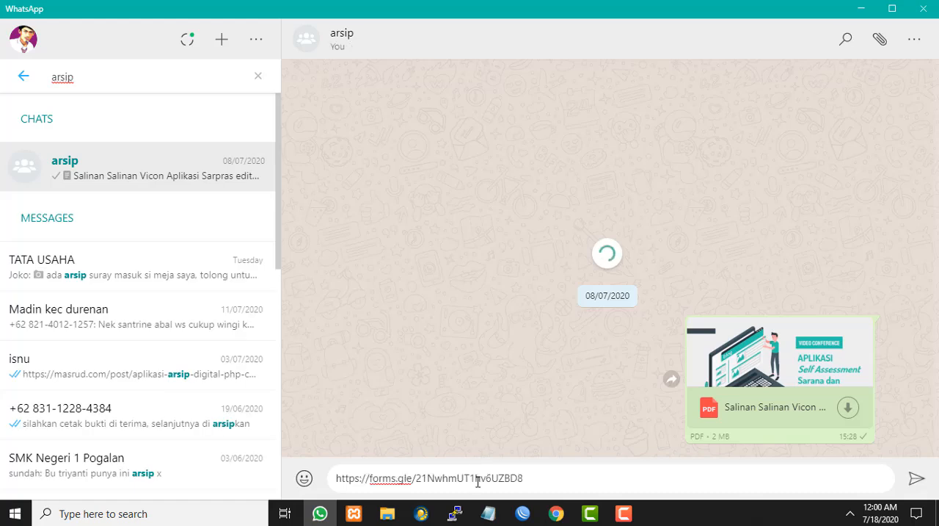
key("Return")
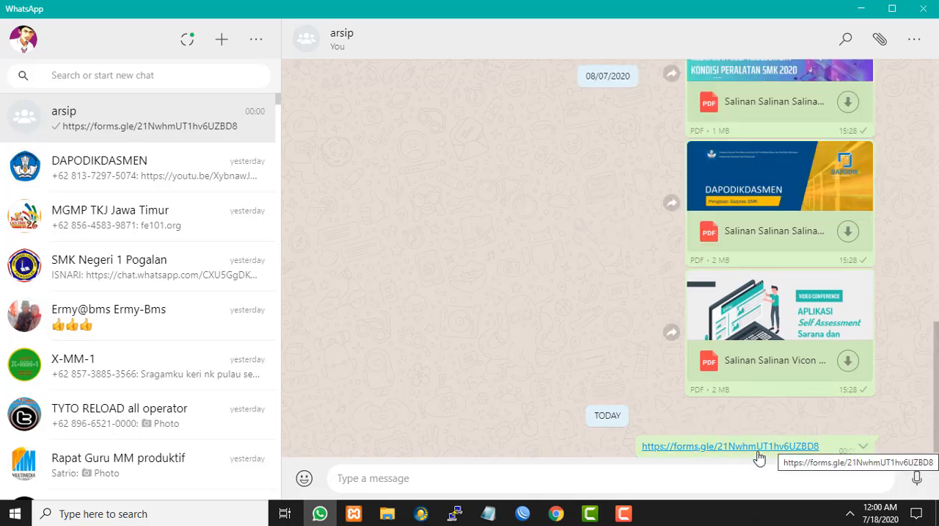
left_click(861, 9)
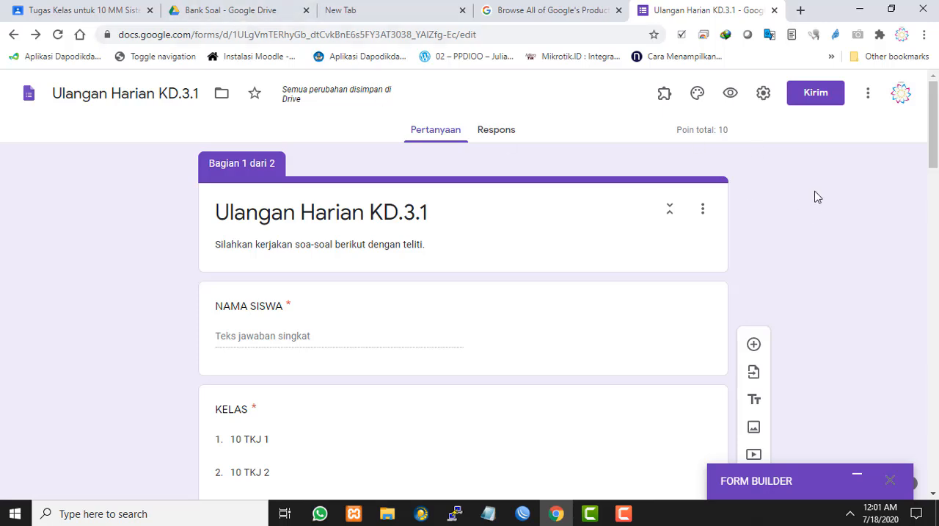
Review the quiz form's sections, additional options, general settings and email sending options
scroll(818, 196, "down", 5)
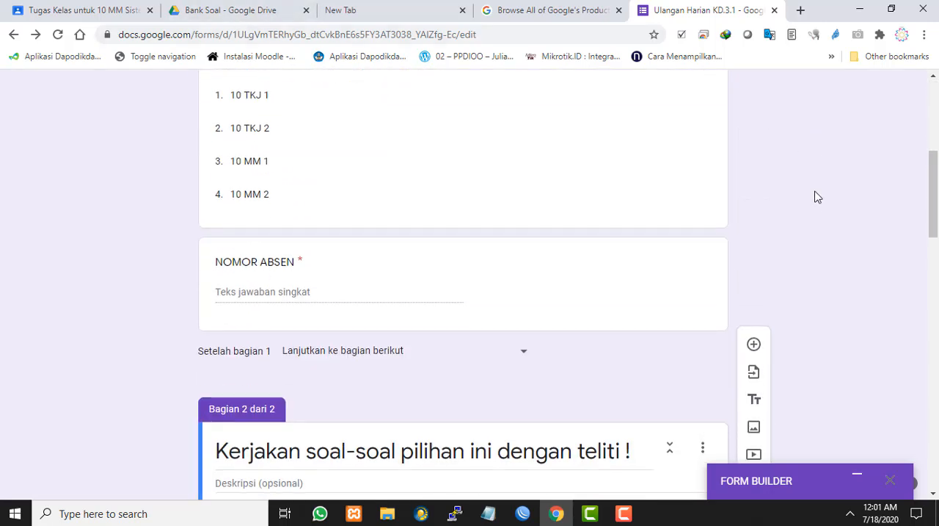
scroll(816, 196, "up", 5)
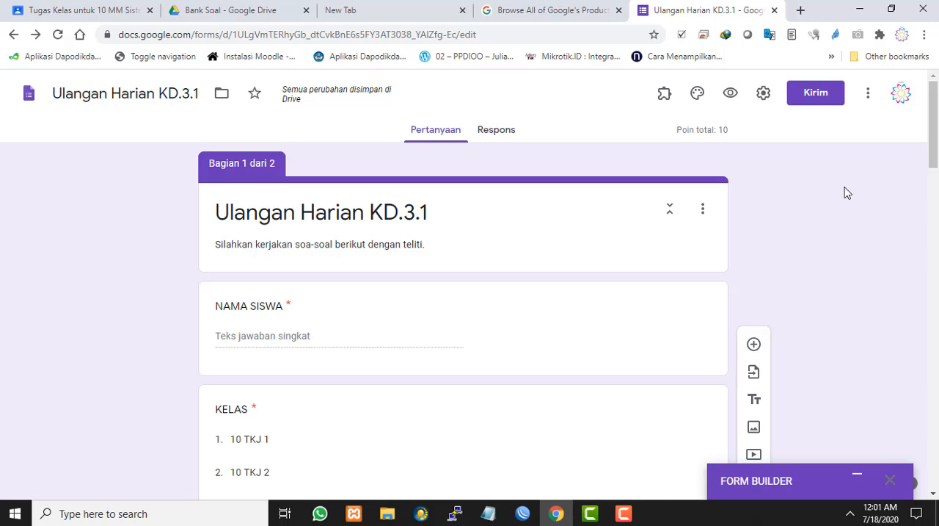
left_click(869, 96)
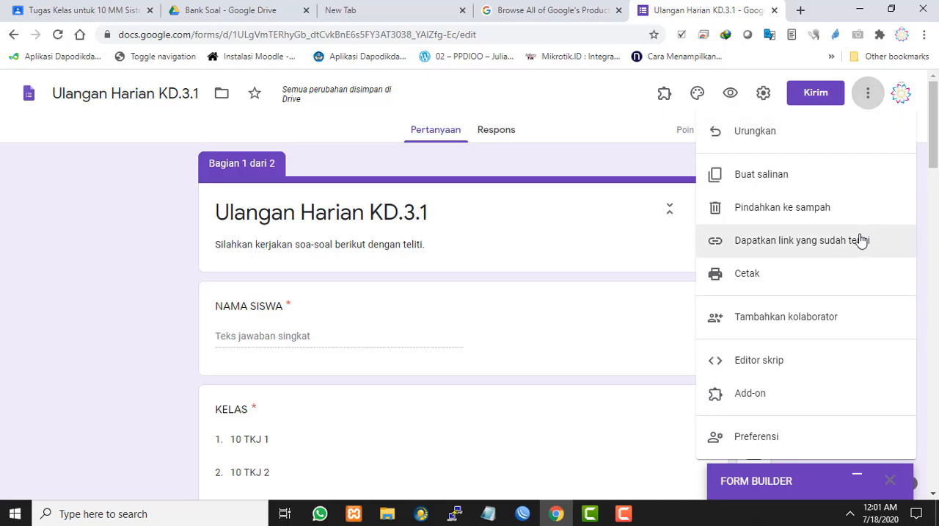
scroll(860, 240, "down", 3)
scroll(861, 240, "up", 3)
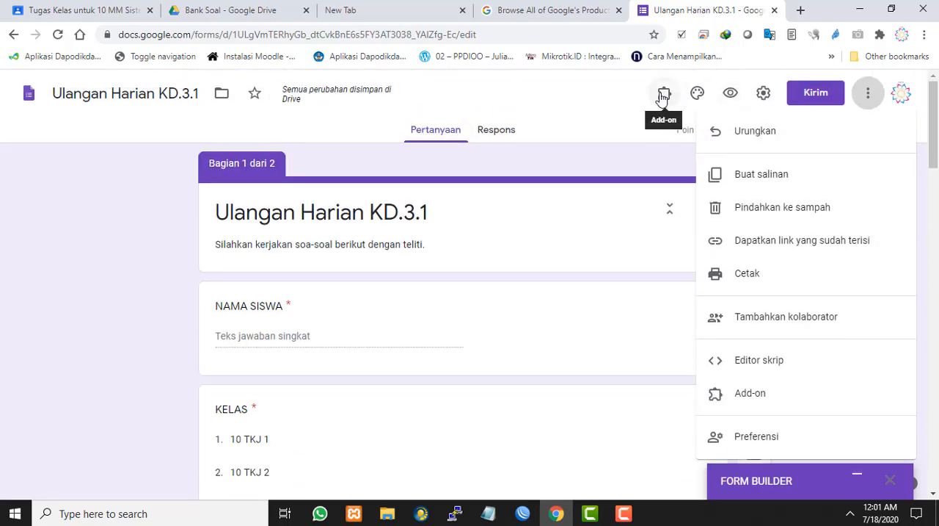
left_click(764, 95)
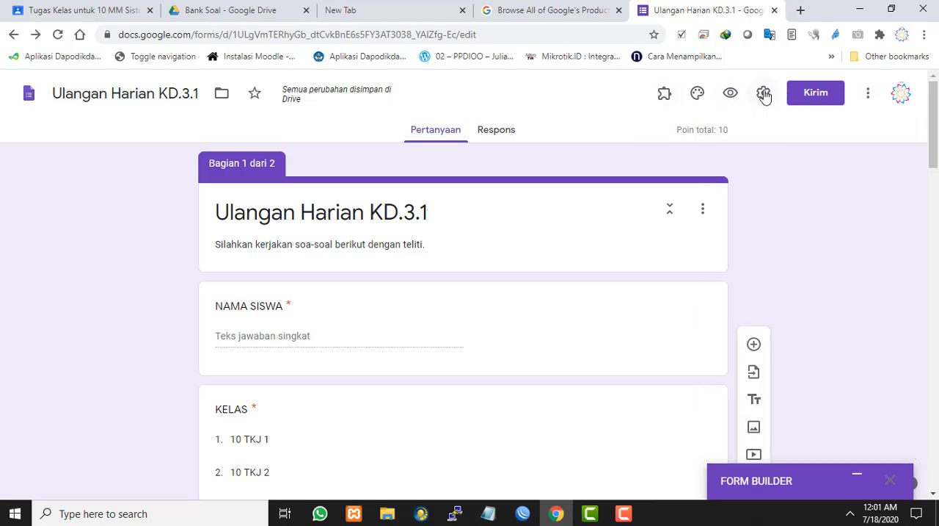
left_click(764, 95)
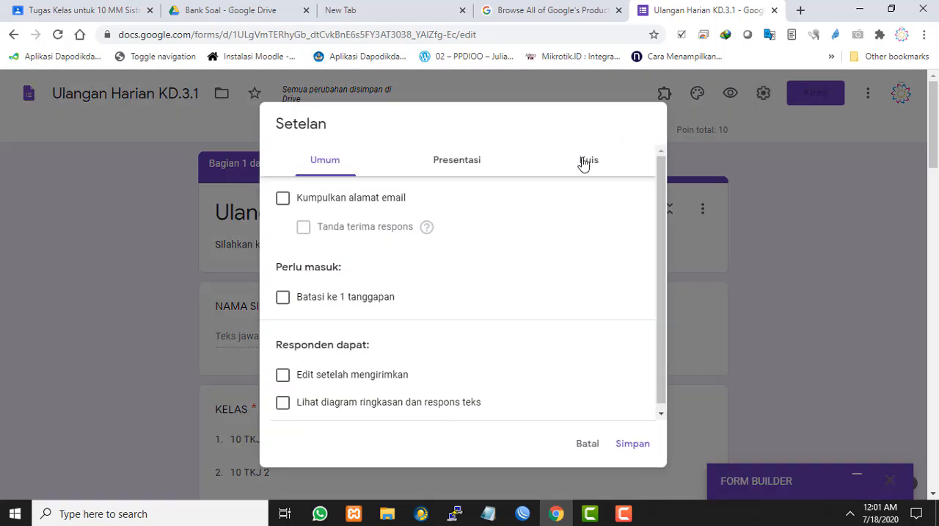
left_click(586, 440)
left_click(817, 97)
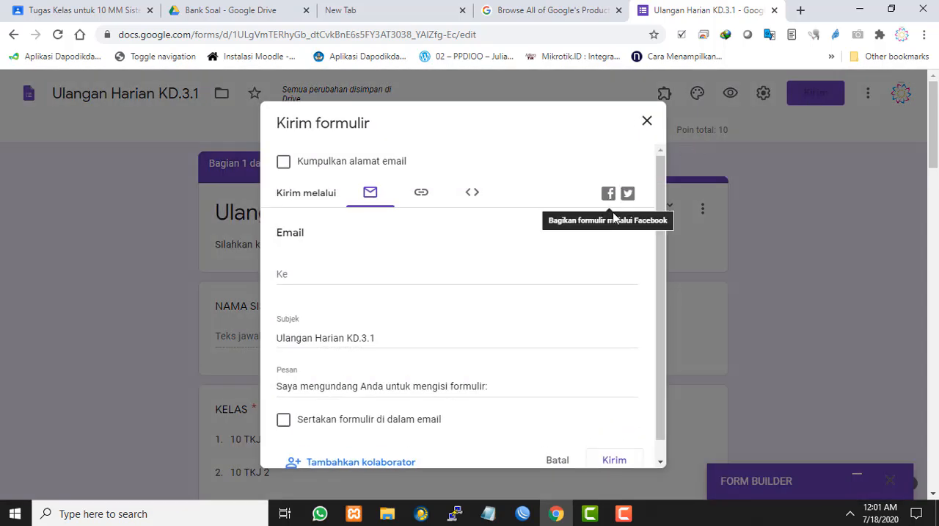
scroll(612, 228, "down", 3)
scroll(588, 411, "down", 2)
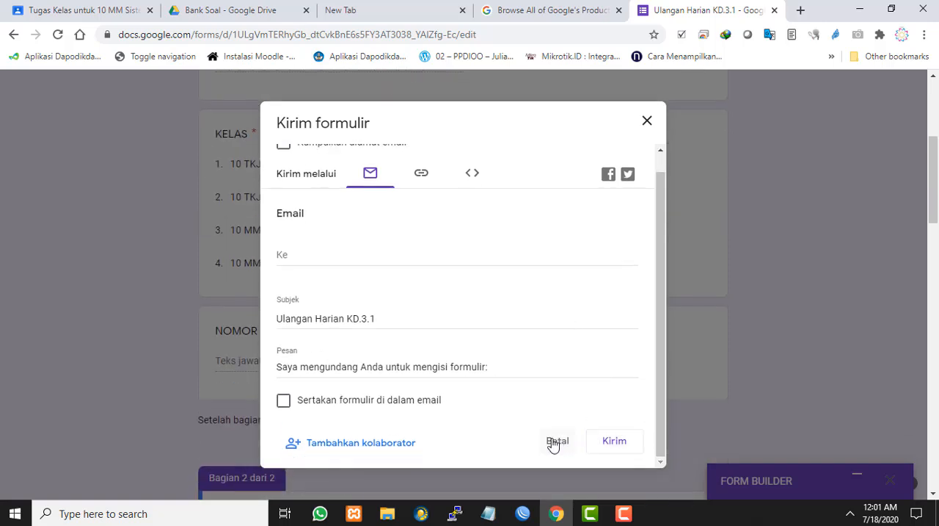
scroll(554, 440, "up", 1)
left_click(648, 120)
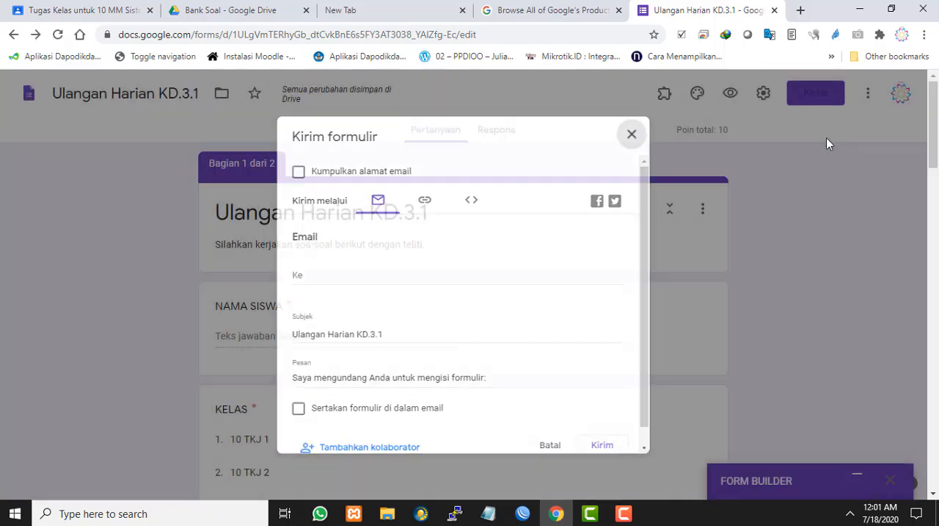
Switch to the 10 MM class in Google Classroom and create a new quiz assignment (Tugas kuis), dismissing the rubric tip
left_click(103, 7)
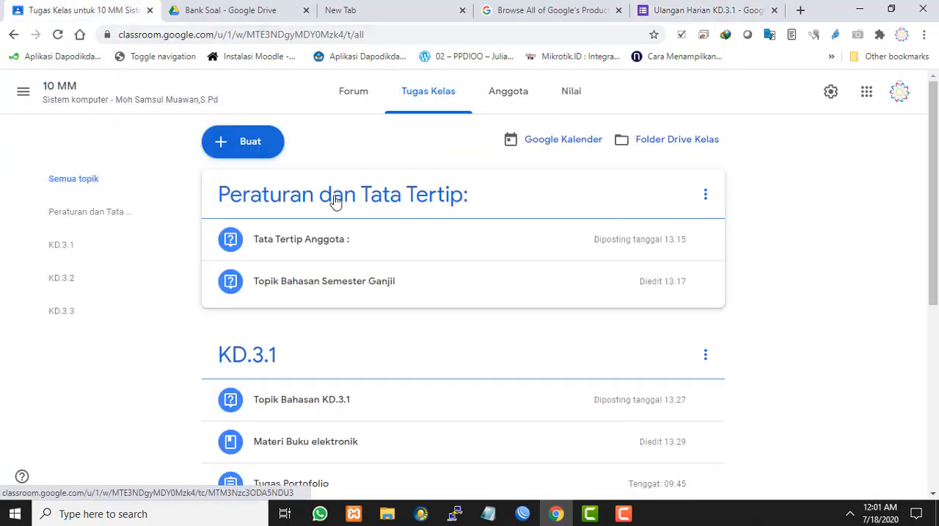
scroll(374, 306, "down", 1)
scroll(257, 296, "down", 1)
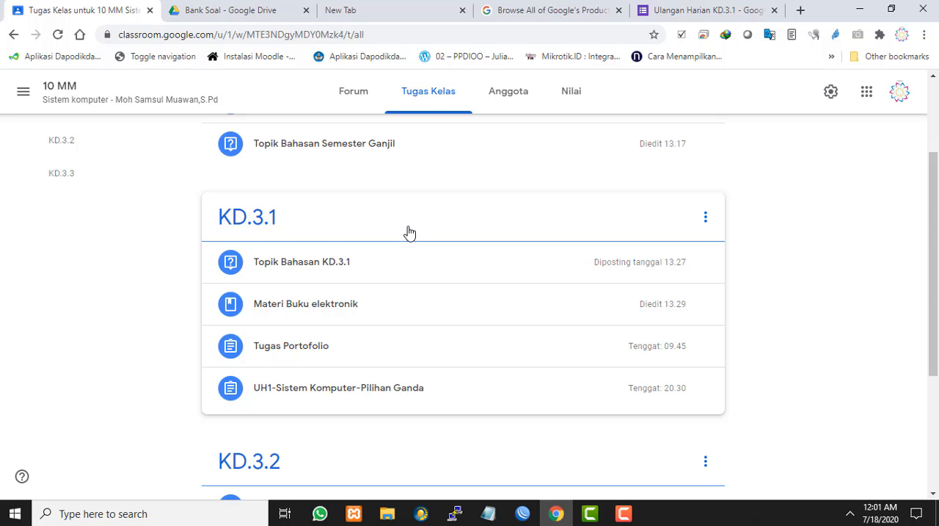
scroll(447, 268, "down", 1)
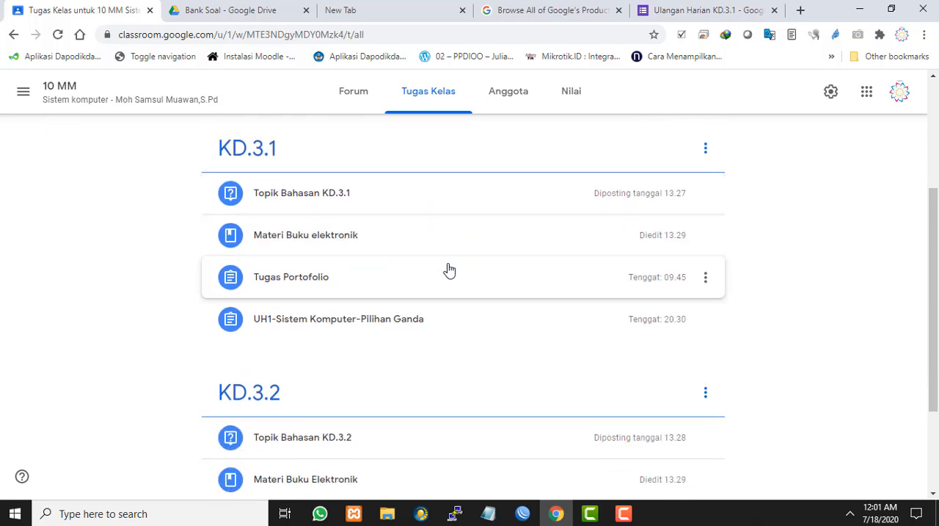
scroll(447, 269, "up", 3)
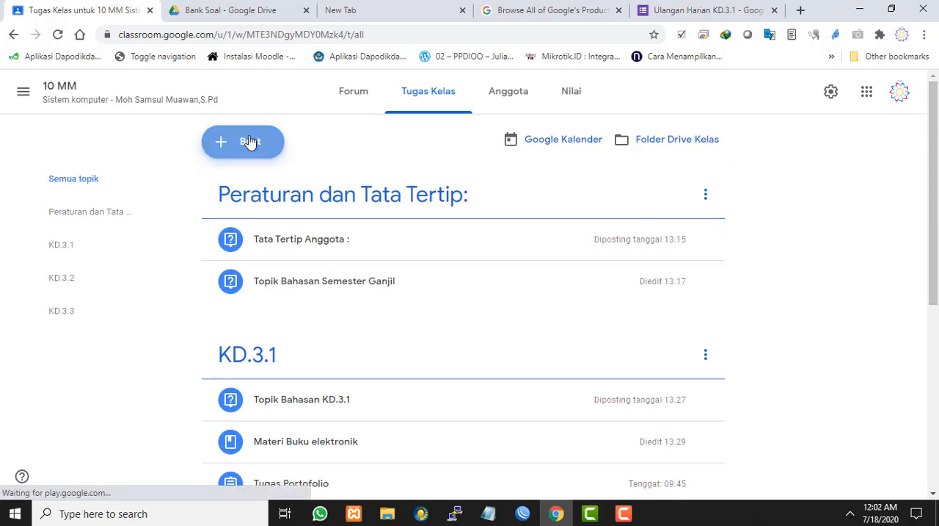
left_click(250, 141)
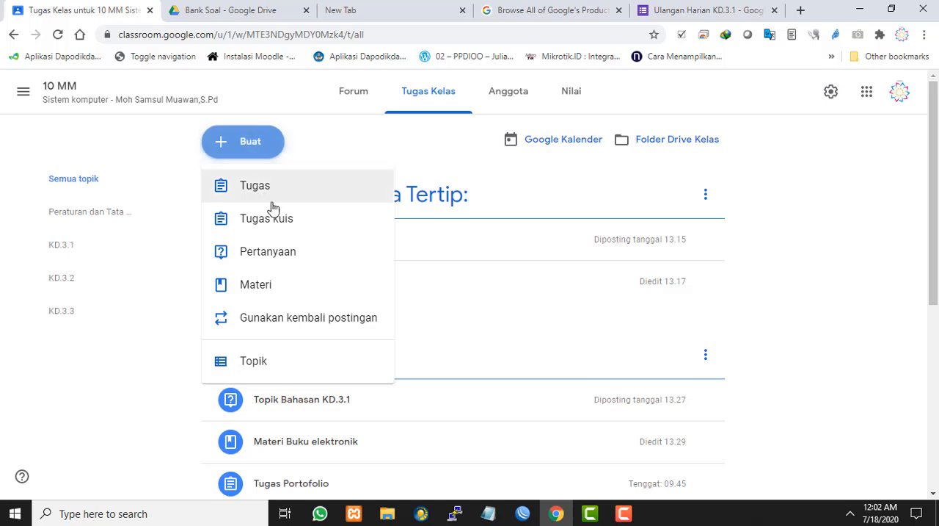
left_click(293, 219)
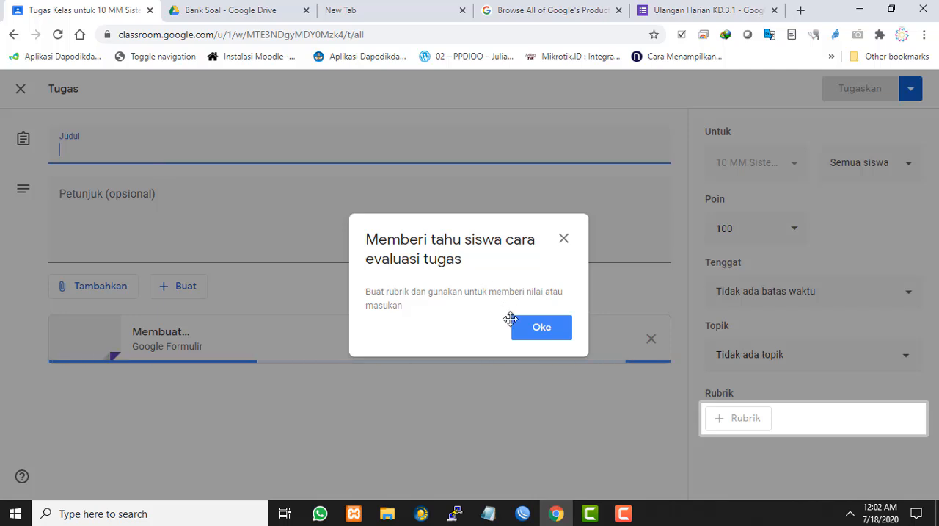
left_click(540, 328)
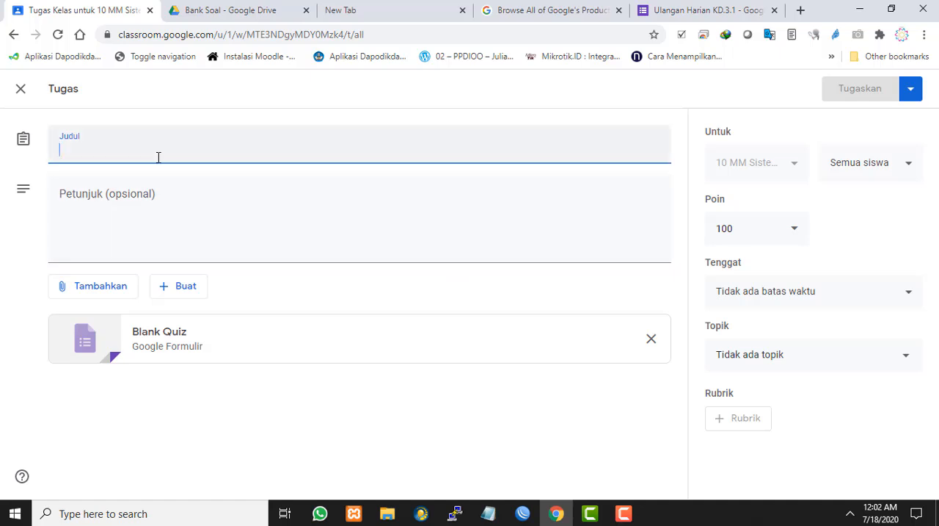
Title the assignment "Ulangan Harian Ke1 -KD.3.1"
type("U")
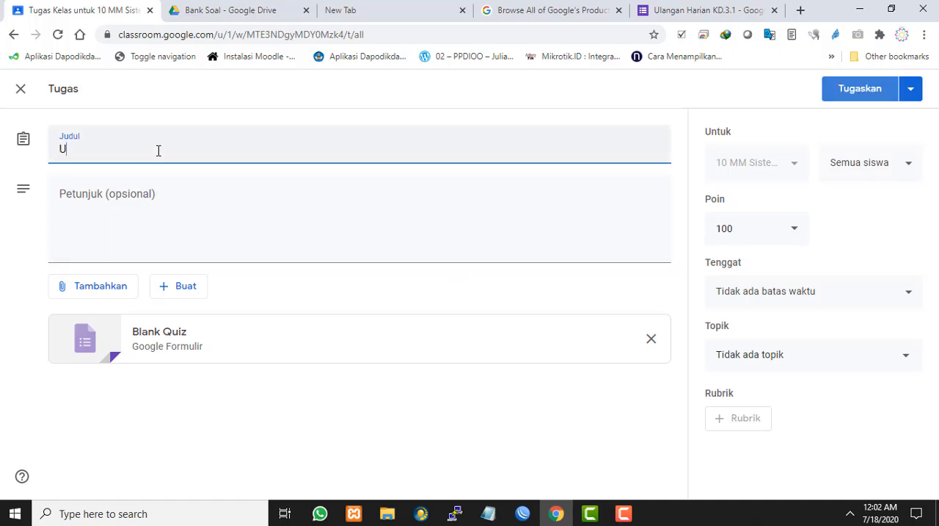
type("langan Harian ")
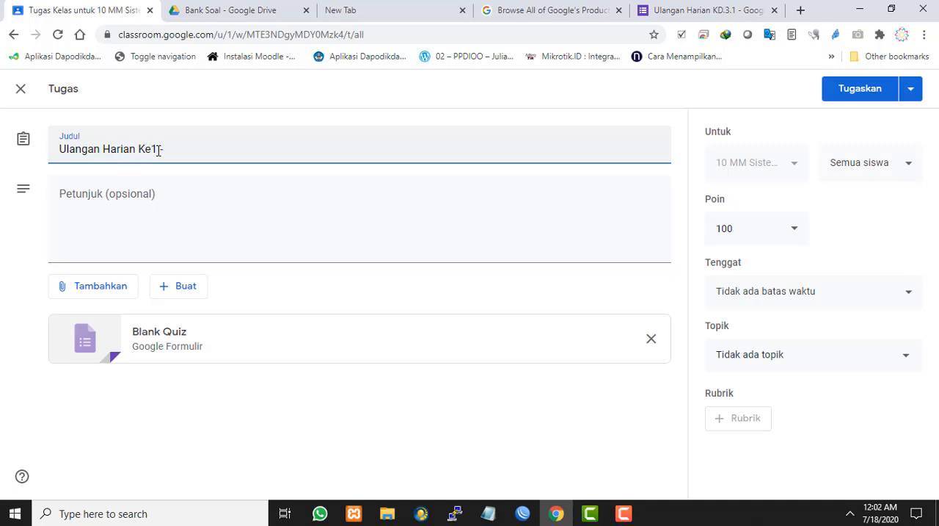
type("Ke1")
Enter "Kerjakan dengan teliti." as the assignment's instructions
left_click(216, 206)
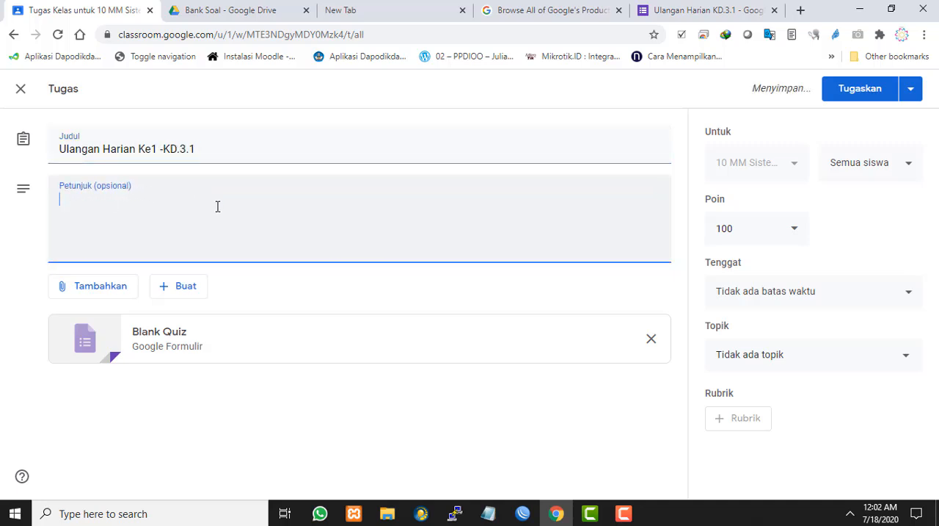
type("S")
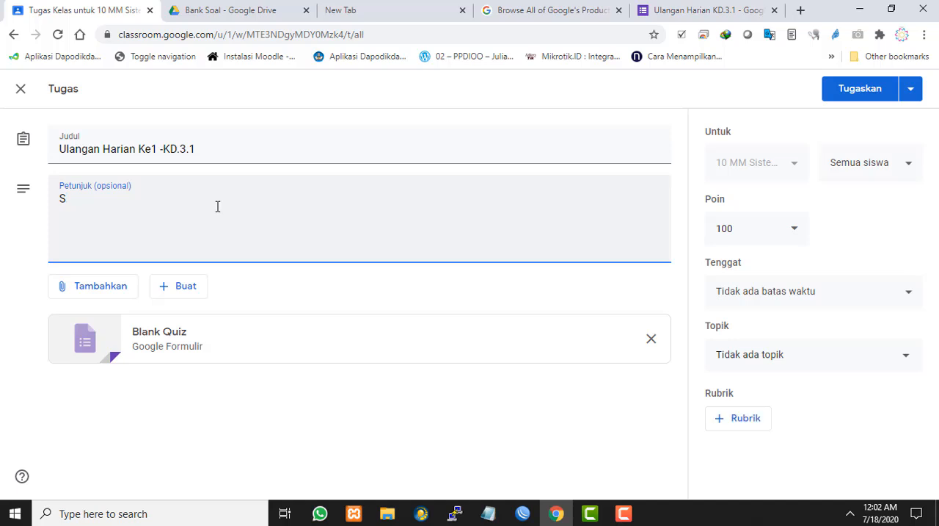
key("BackSpace")
type("P")
key("BackSpace")
type("Kerjakan dengan teliti.")
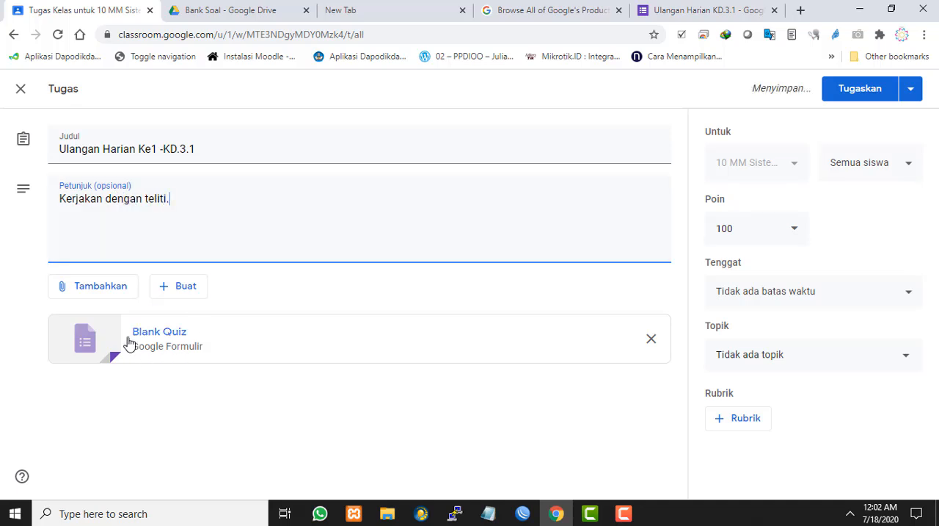
left_click(651, 340)
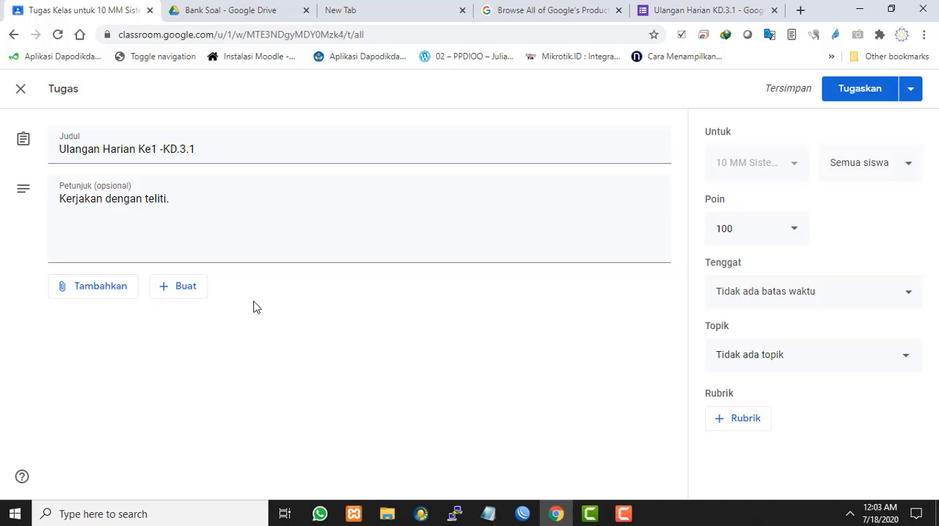
left_click(111, 286)
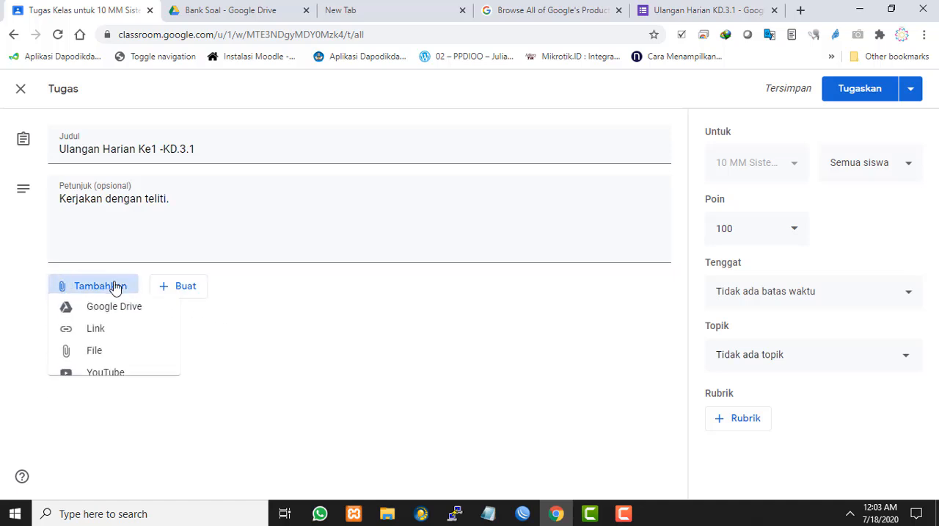
left_click(95, 336)
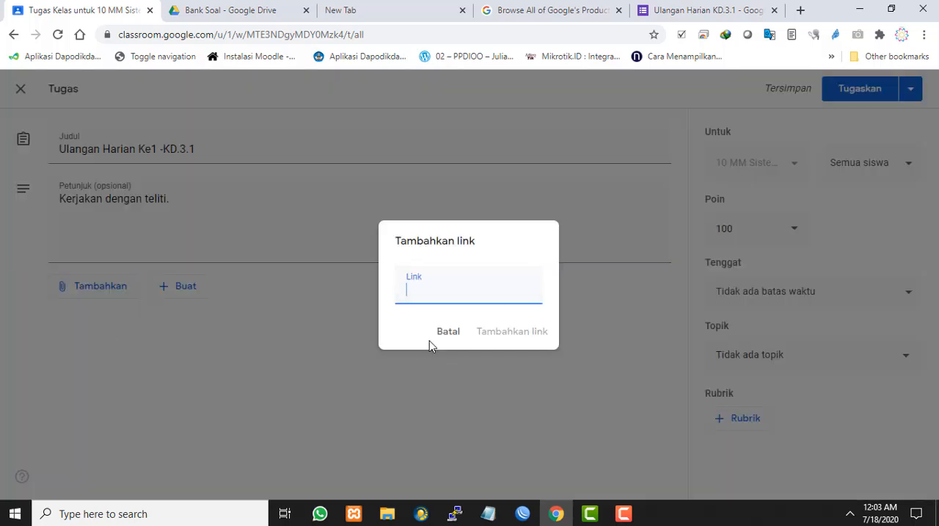
key("ctrl+v")
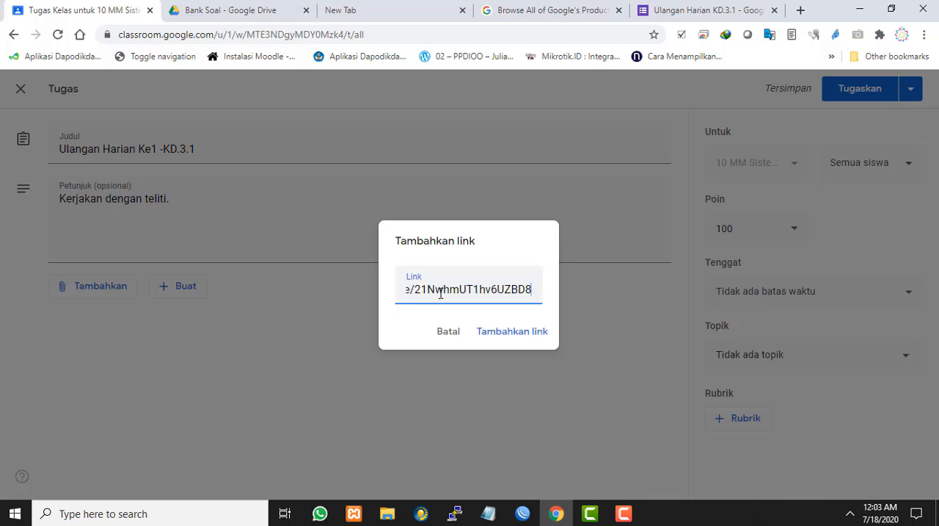
left_click(519, 336)
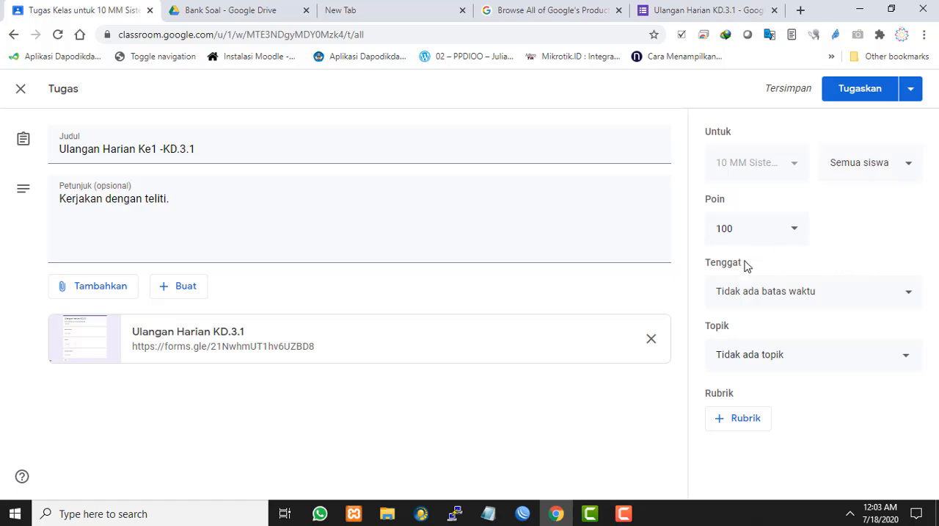
Set the assignment's points to 10
left_click(787, 230)
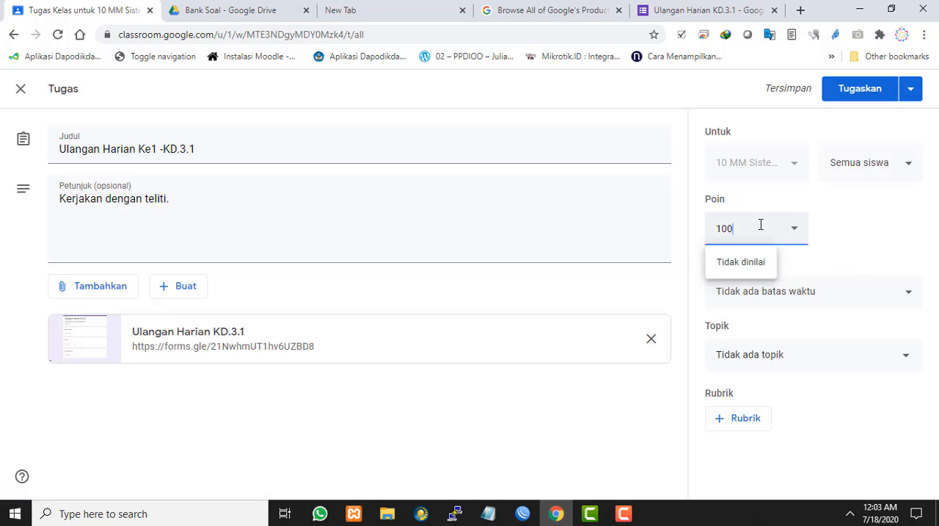
left_click(877, 235)
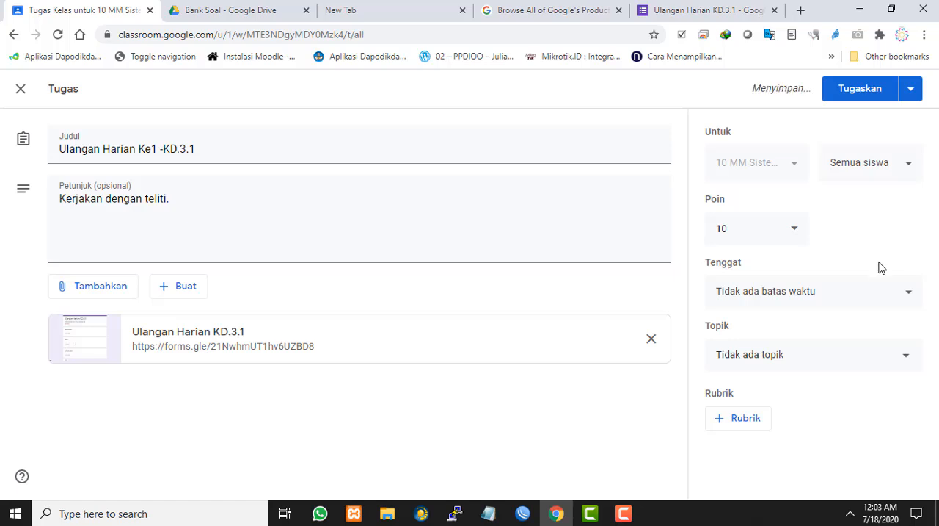
Set the assignment's deadline to 20 Jul 2020 at 23.59
left_click(810, 292)
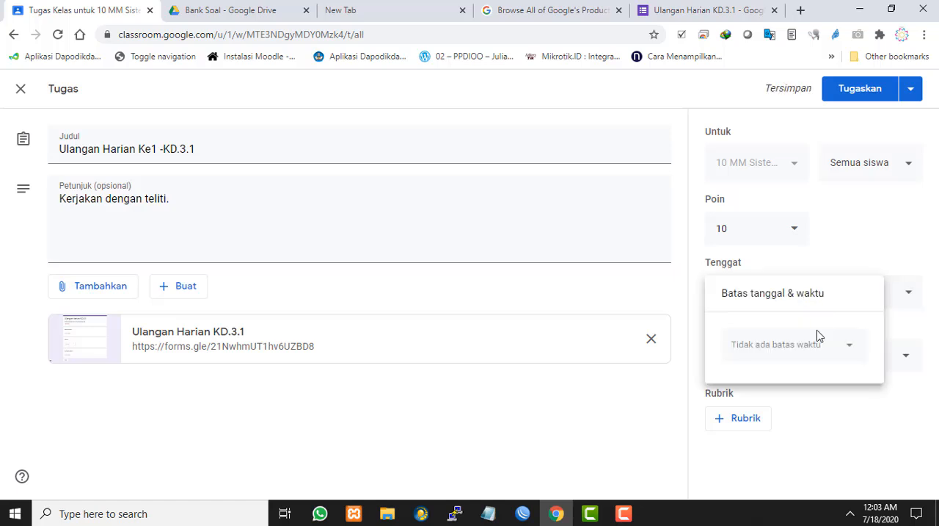
left_click(805, 346)
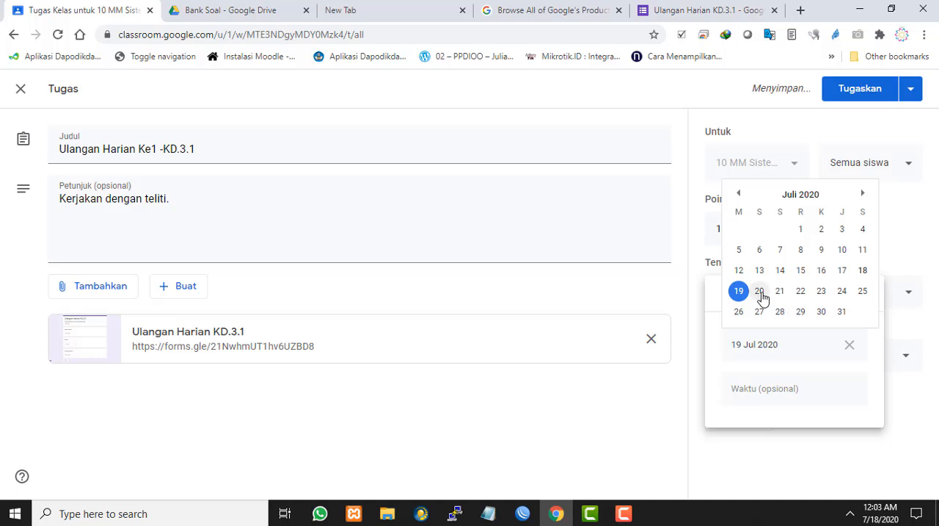
left_click(759, 290)
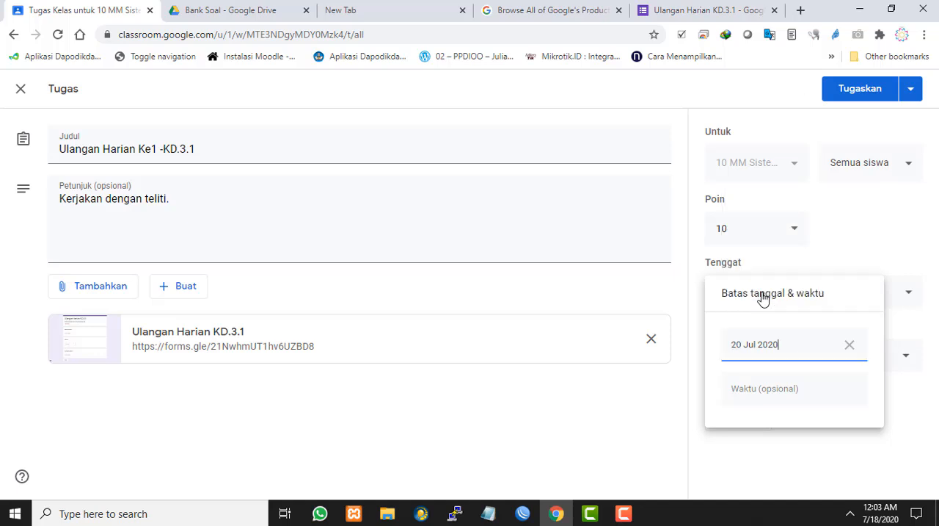
left_click(775, 392)
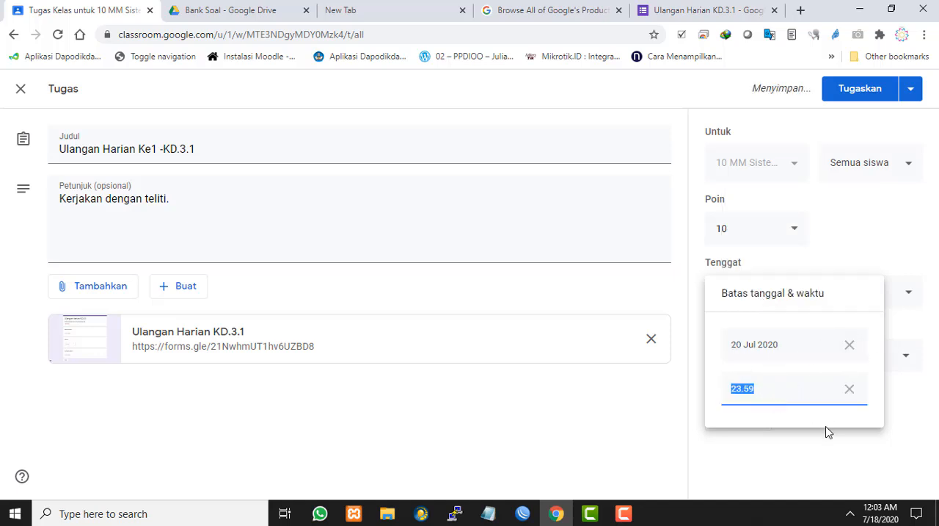
left_click(849, 442)
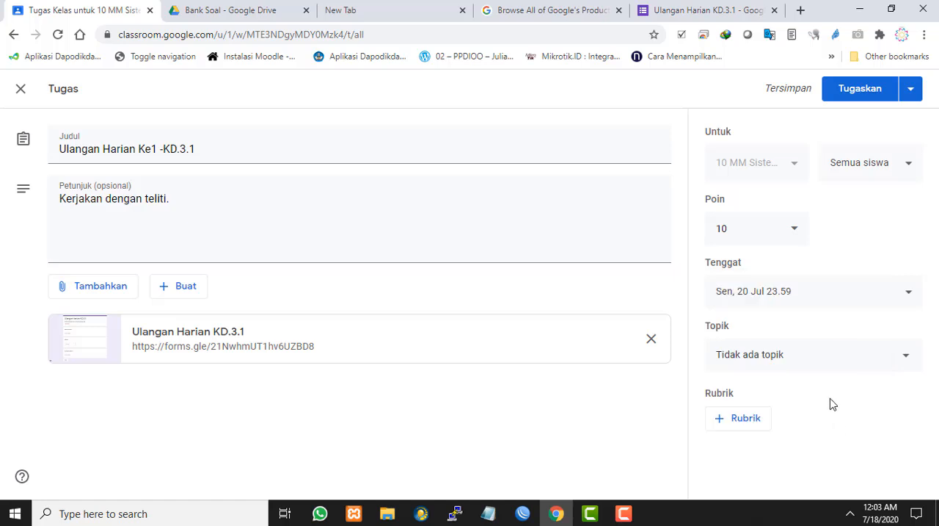
File the assignment under the topic KD.3.1 and assign it to the class
left_click(813, 361)
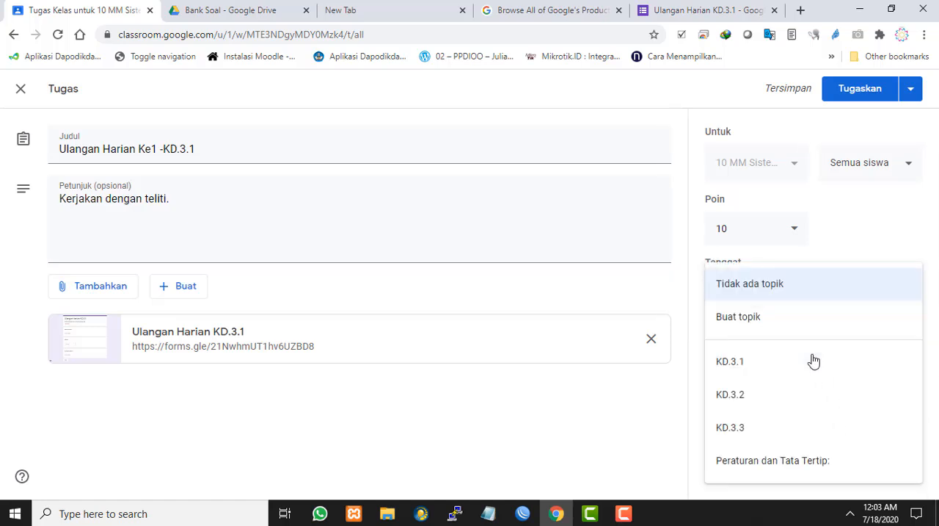
left_click(749, 371)
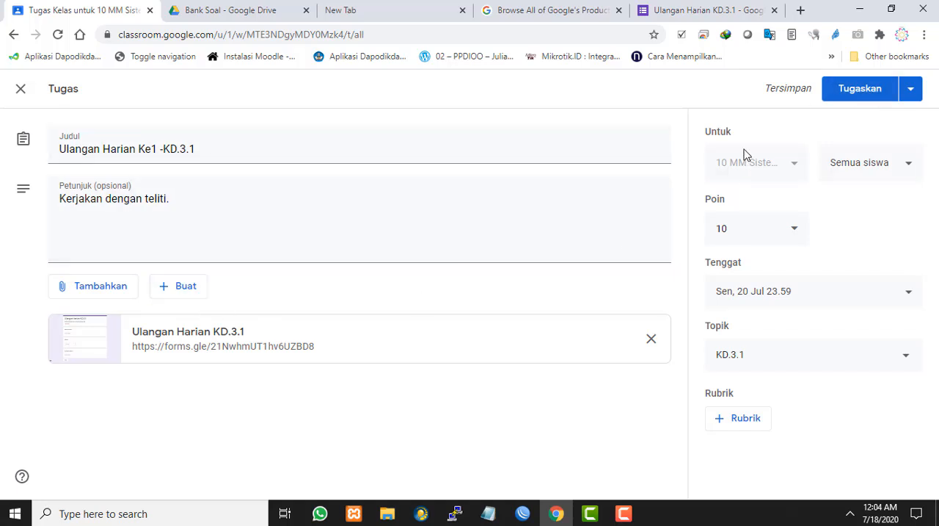
left_click(860, 91)
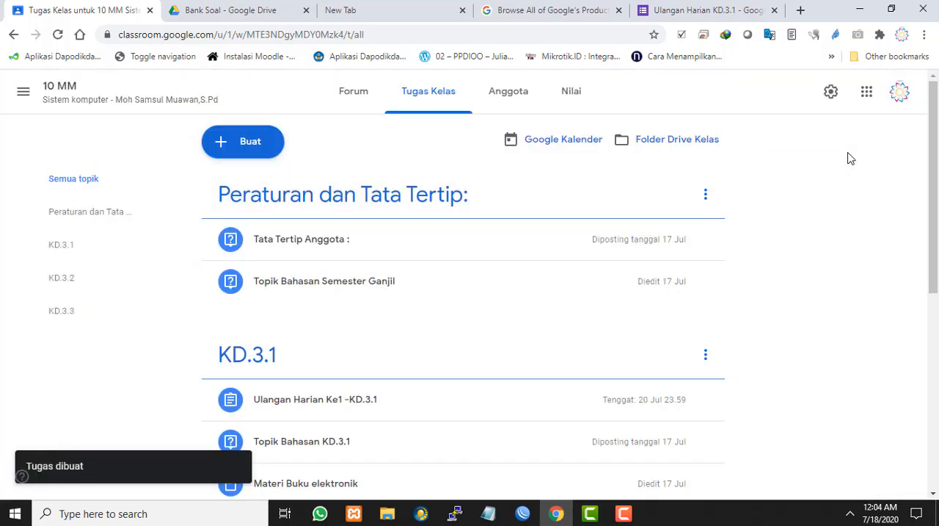
Open the posted Ulangan Harian Ke1 -KD.3.1 assignment and follow its attached Ulangan Harian KD.3.1 form link
scroll(551, 239, "down", 2)
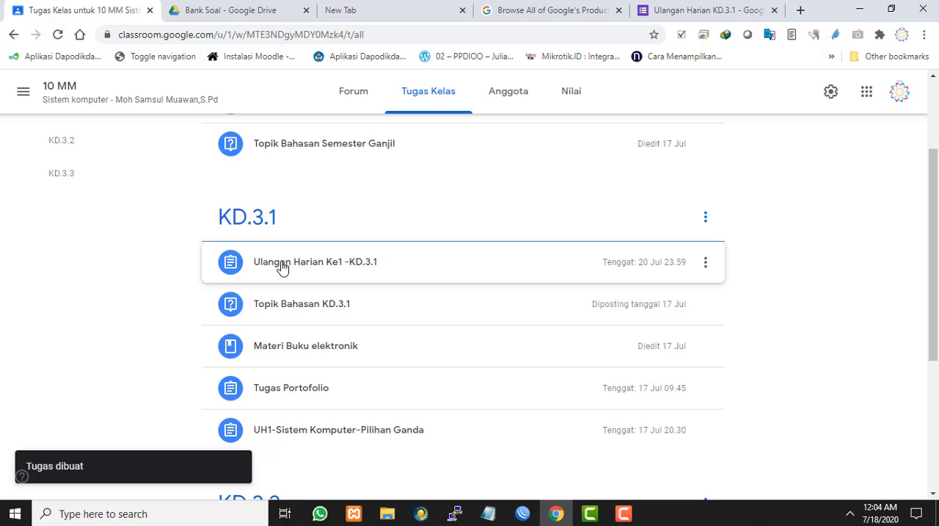
left_click(321, 266)
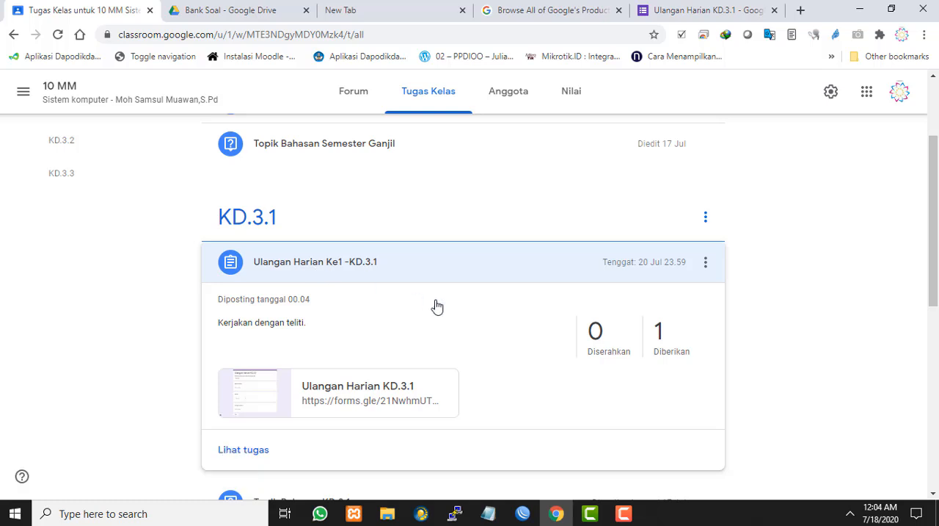
scroll(434, 306, "down", 1)
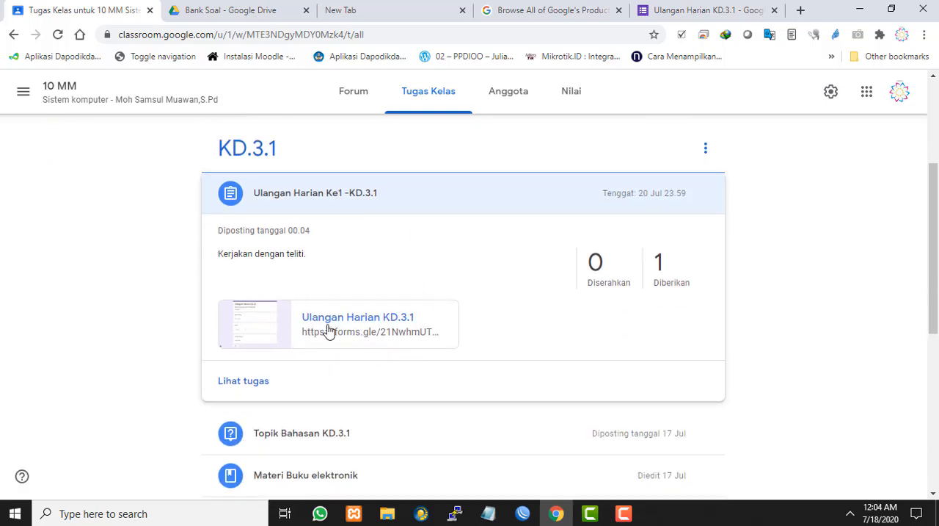
left_click(382, 316)
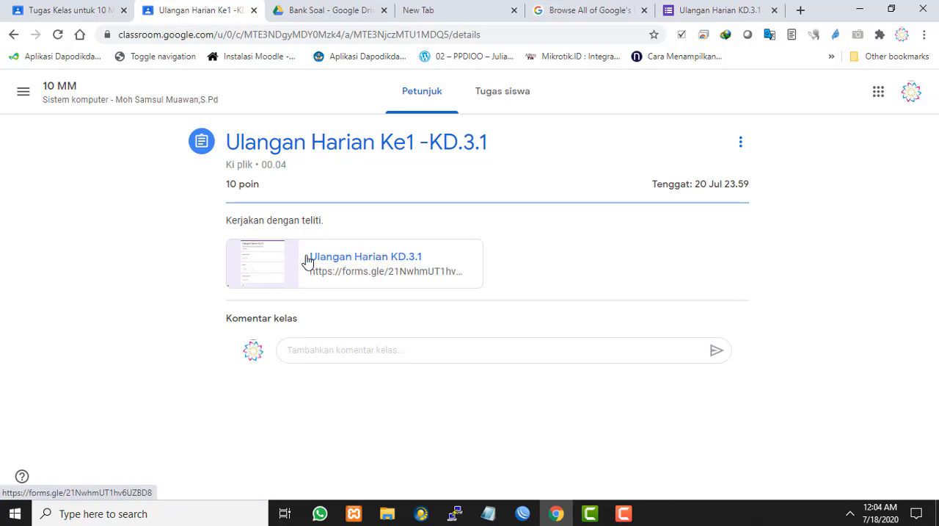
left_click(269, 265)
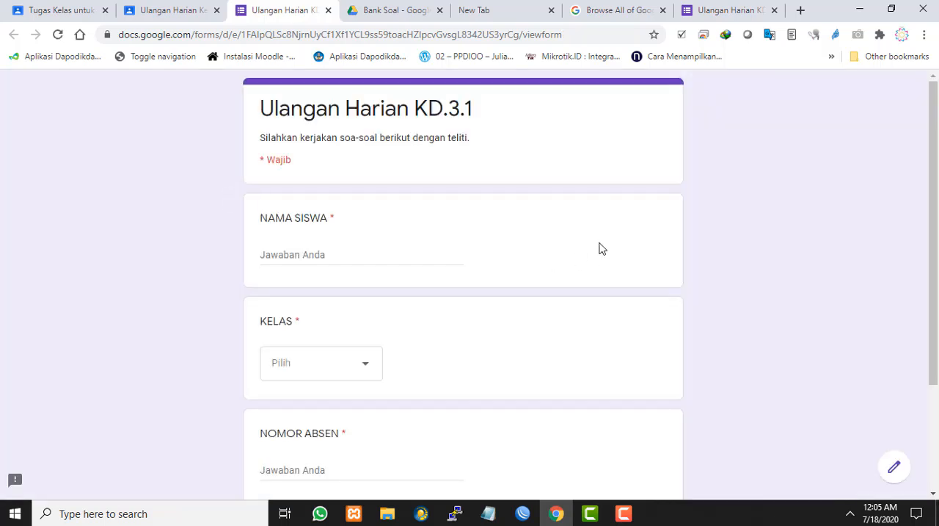
Examine the form's required NAMA SISWA, KELAS and NOMOR ABSEN questions, including the available class options
scroll(489, 256, "down", 2)
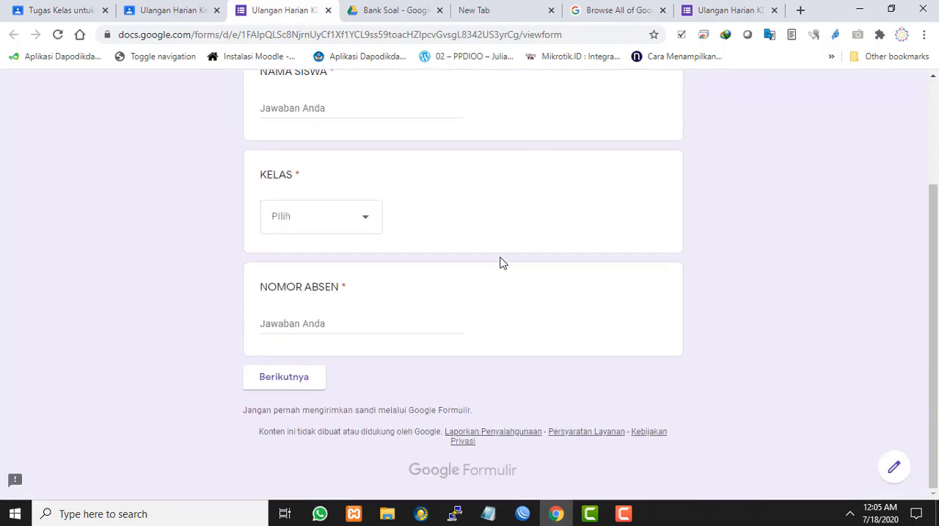
scroll(507, 263, "up", 2)
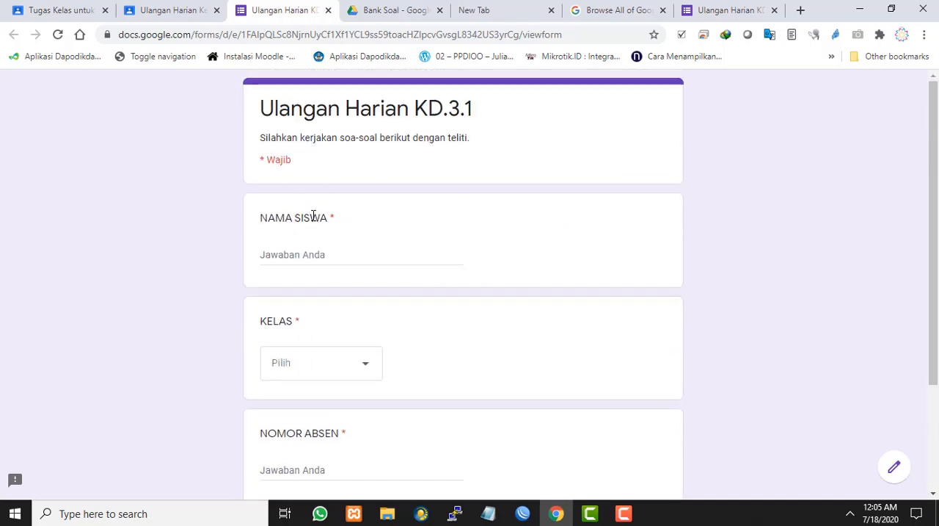
left_click(358, 256)
left_click(624, 254)
scroll(625, 254, "down", 2)
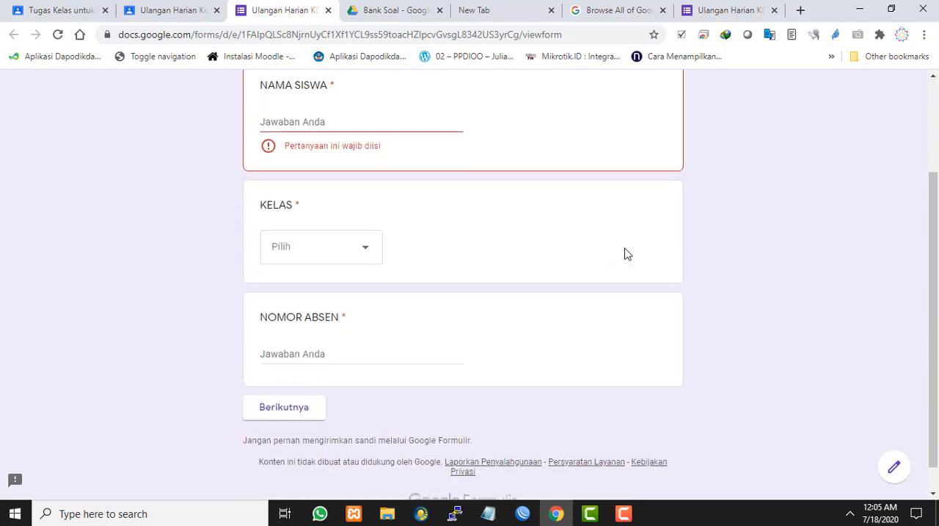
scroll(587, 253, "up", 2)
left_click(359, 251)
scroll(474, 268, "down", 1)
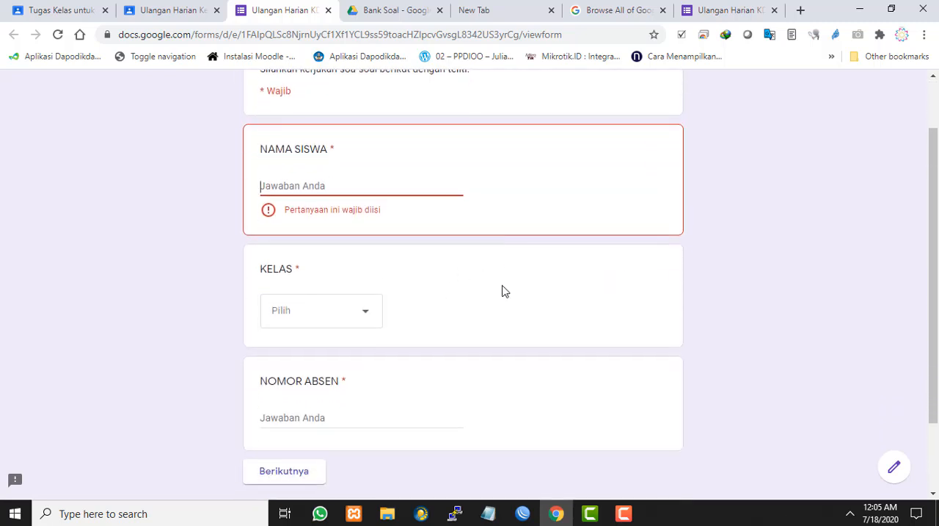
left_click(324, 186)
left_click(499, 310)
left_click(372, 315)
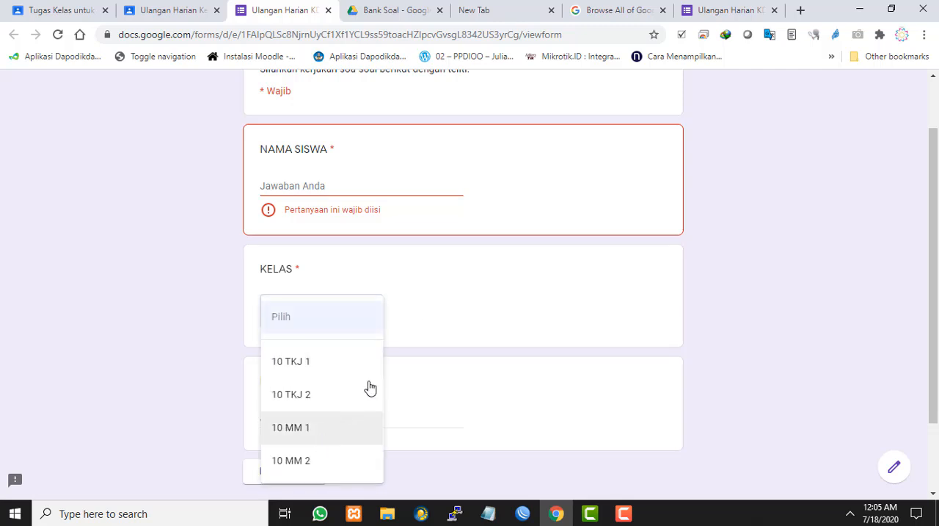
left_click(512, 310)
scroll(512, 310, "down", 2)
left_click(320, 323)
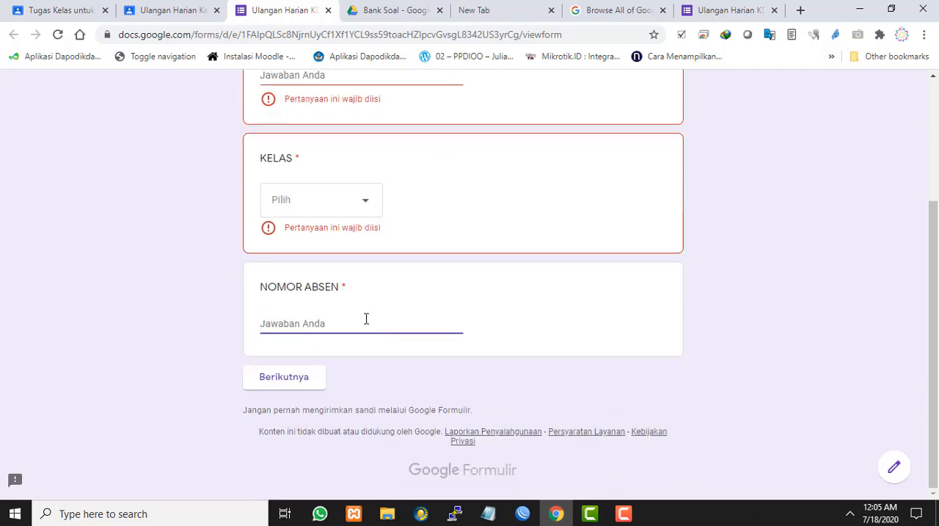
left_click(556, 319)
scroll(499, 301, "up", 3)
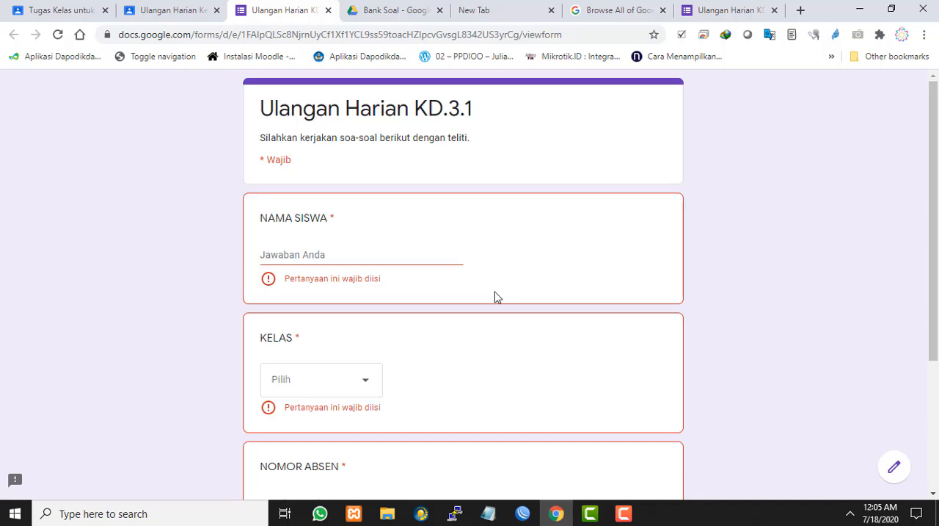
Fill in the student's full name under NAMA SISWA
left_click(359, 253)
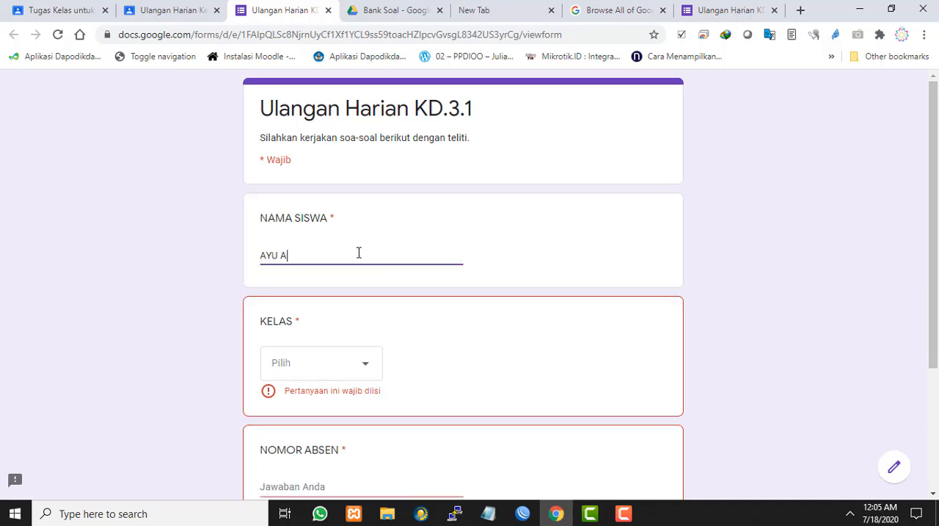
key("Tab")
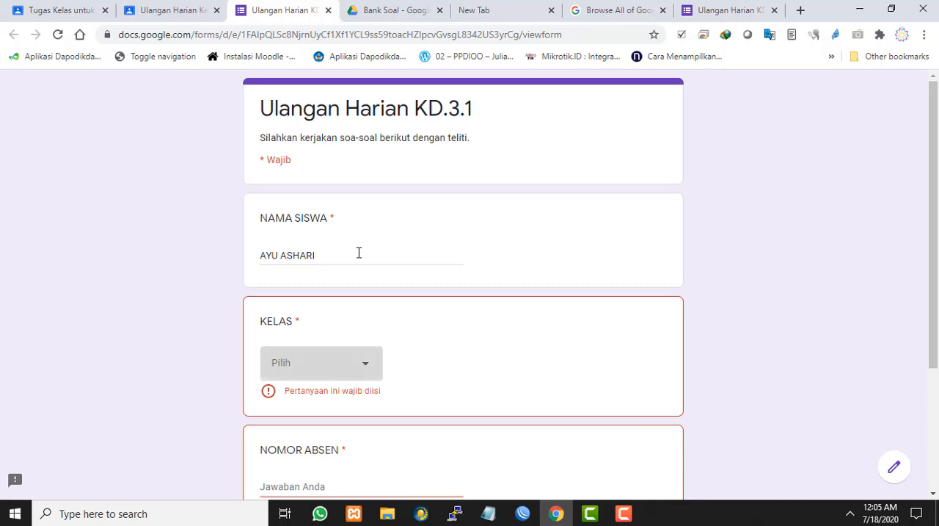
Choose 10 TKJ 1 as KELAS, enter 12 as NOMOR ABSEN, and continue to the quiz questions
left_click(357, 361)
left_click(352, 364)
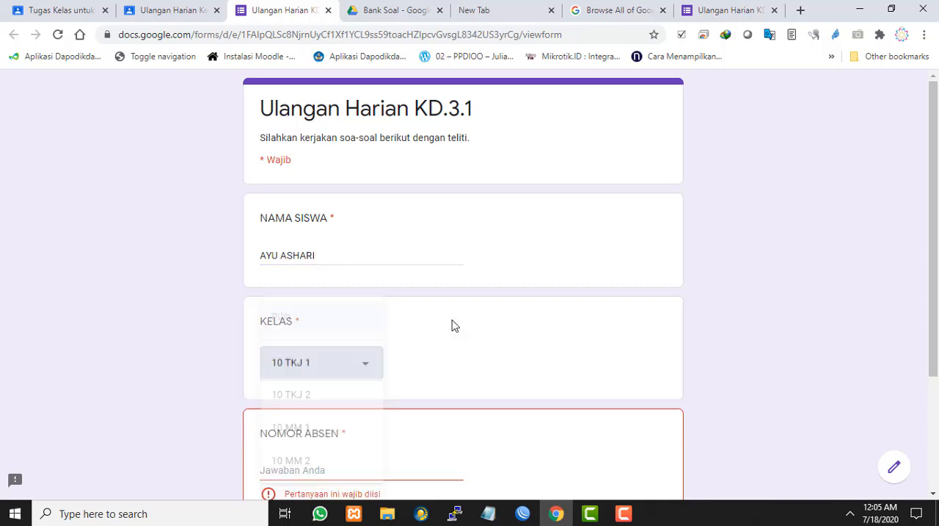
scroll(419, 345, "down", 1)
left_click(357, 404)
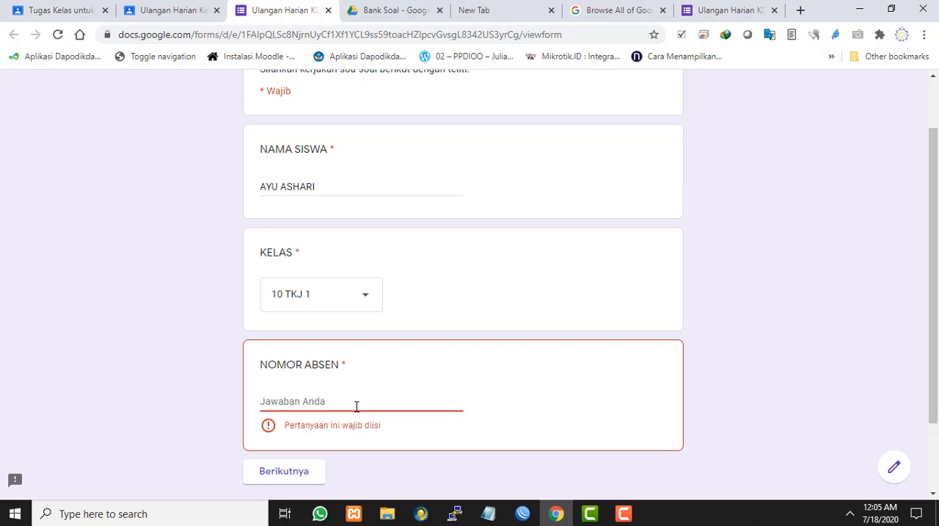
type("12")
scroll(521, 400, "down", 1)
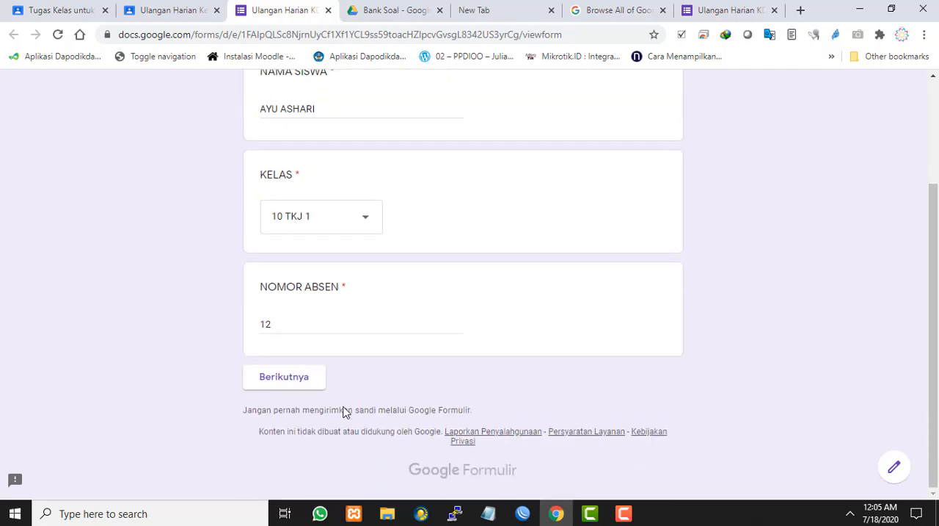
left_click(294, 382)
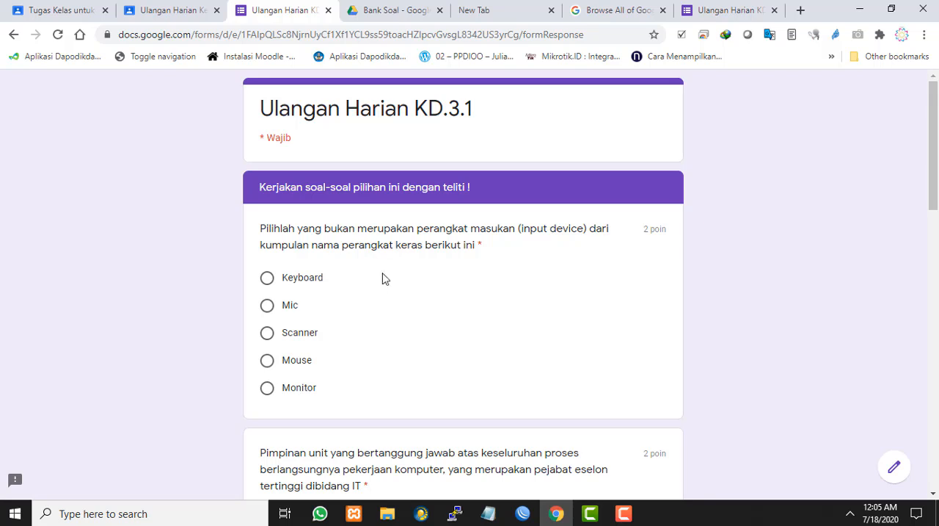
Answer the first three quiz questions with Monitor, Programmers and "Bilangan yang berbasis 16 yaitu 0 - 15"
scroll(382, 277, "down", 1)
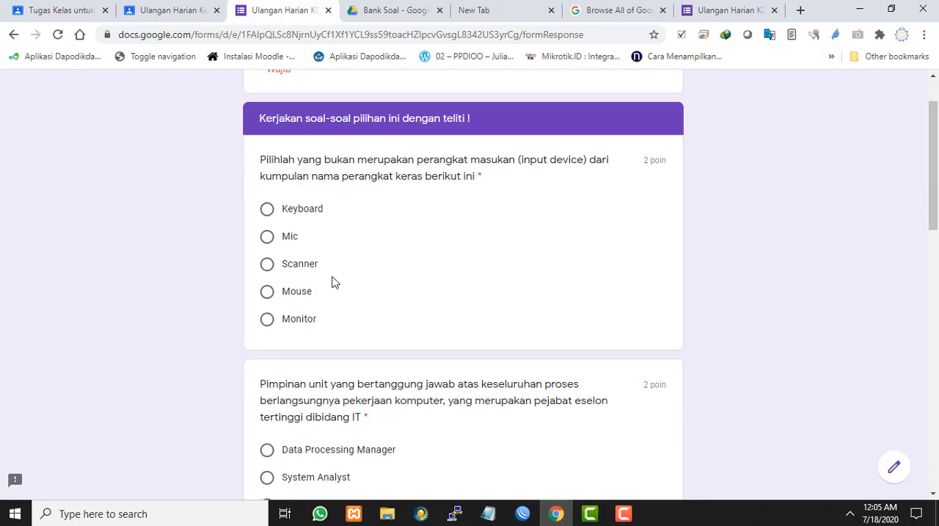
left_click(267, 319)
scroll(522, 279, "down", 2)
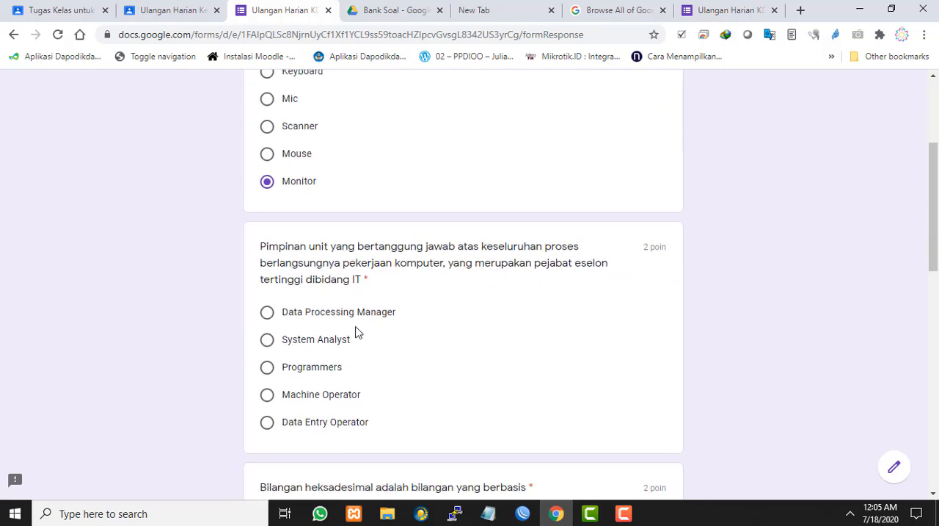
left_click(267, 367)
scroll(300, 306, "down", 4)
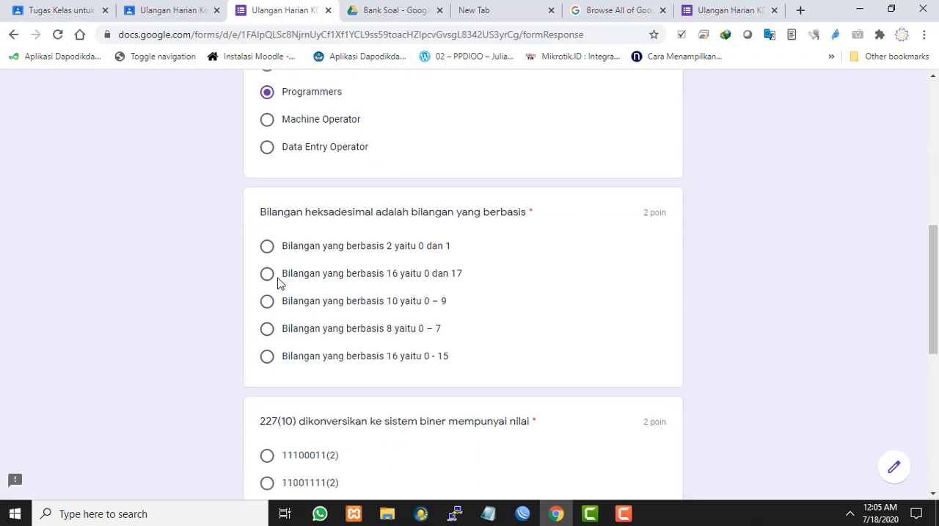
left_click(310, 366)
scroll(420, 320, "down", 2)
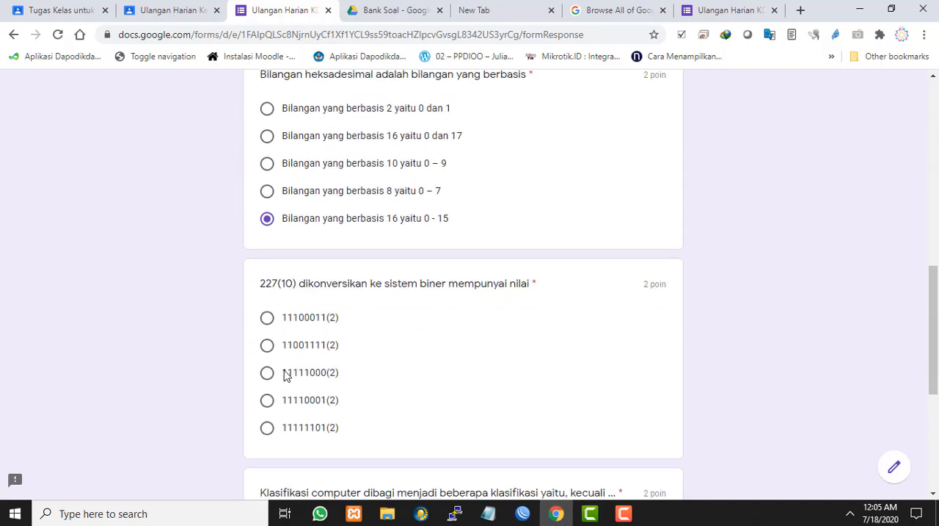
Answer the last two questions with 11111101(2) and Bidang masalah, and submit the quiz
scroll(573, 318, "down", 4)
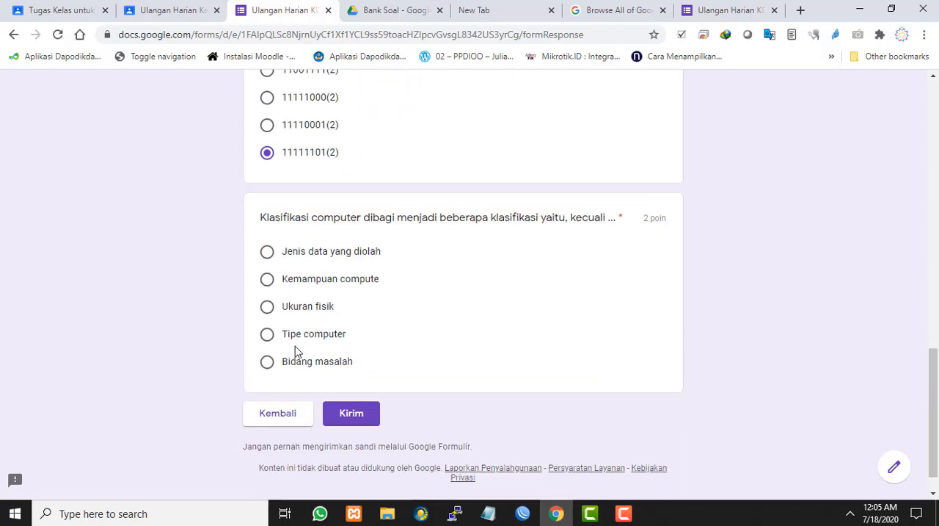
left_click(267, 363)
scroll(518, 348, "down", 1)
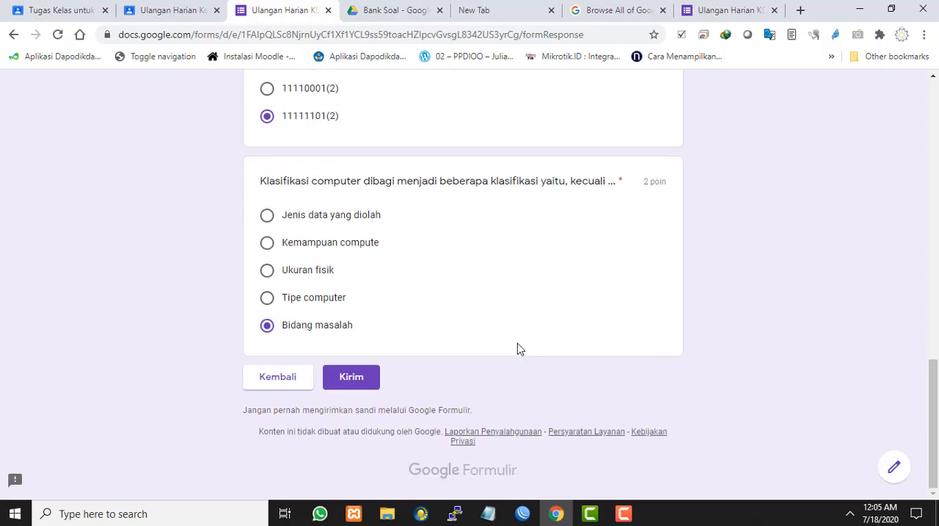
scroll(584, 329, "up", 5)
scroll(584, 329, "down", 5)
left_click(362, 385)
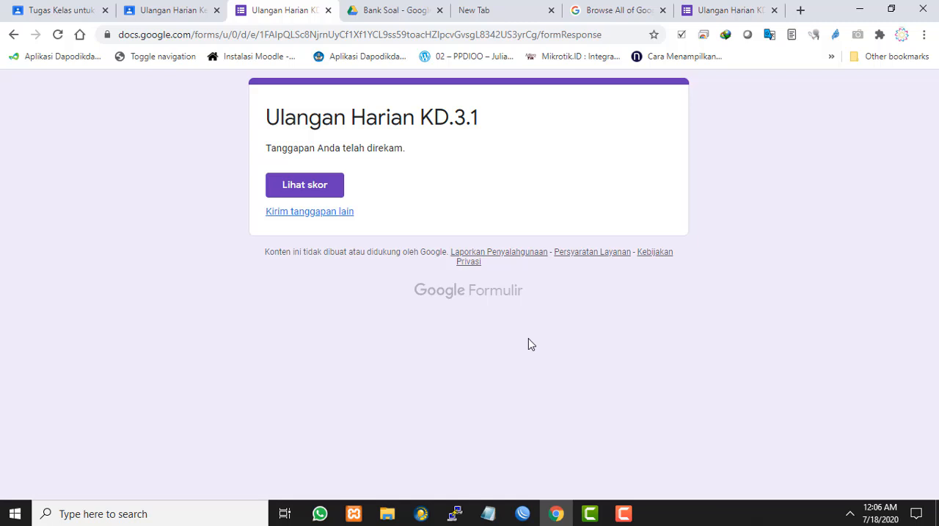
View the score of the submitted quiz and check the total points and the marking of each answer
left_click(317, 190)
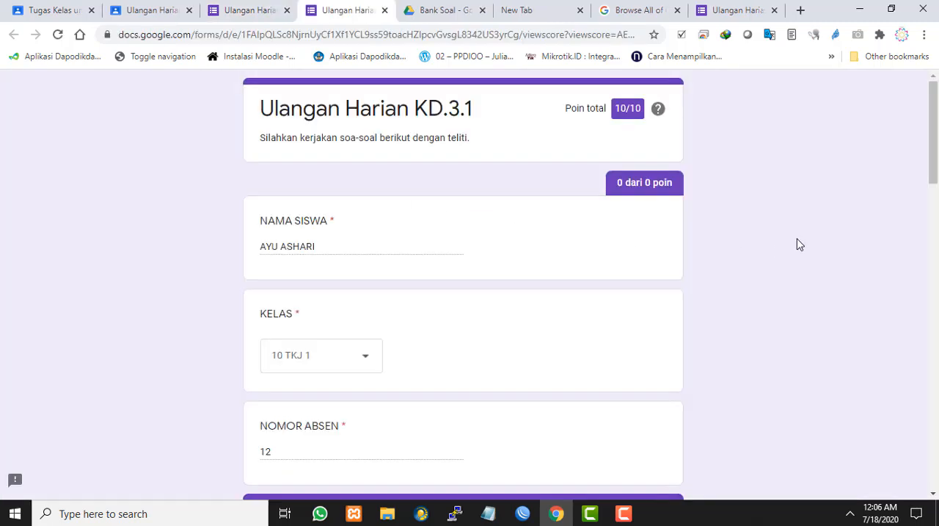
scroll(566, 237, "down", 3)
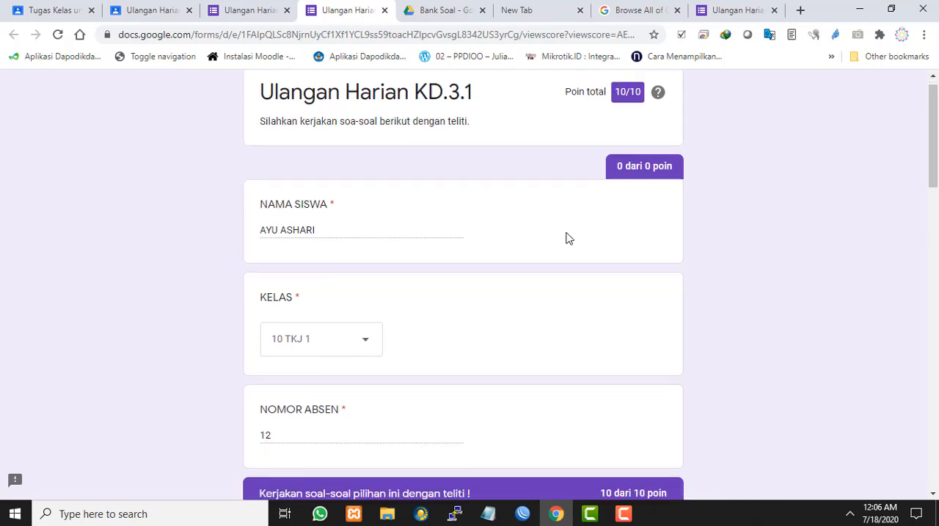
scroll(569, 238, "up", 3)
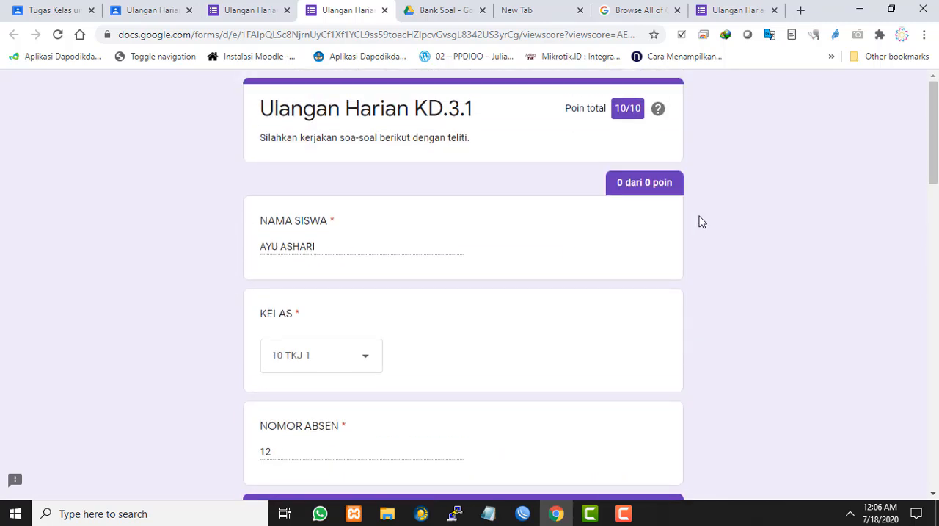
left_click_drag(565, 108, 649, 151)
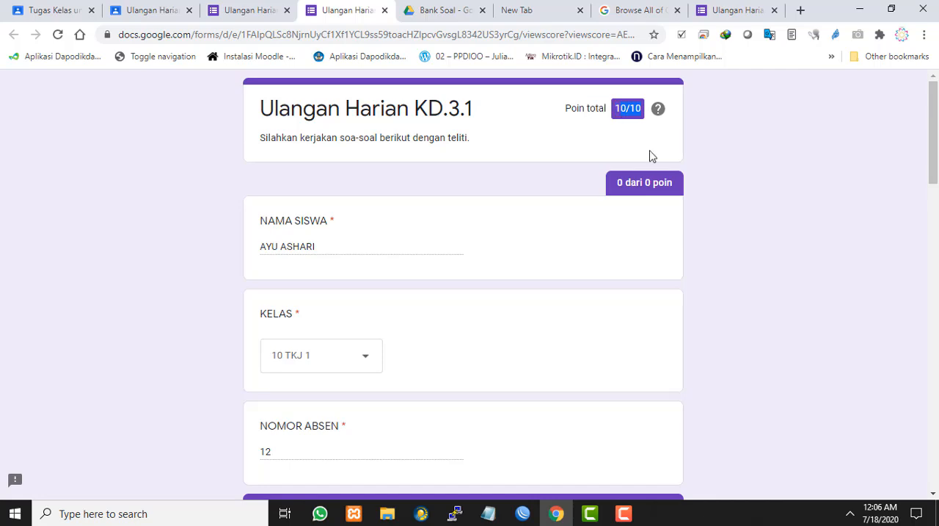
left_click(594, 139)
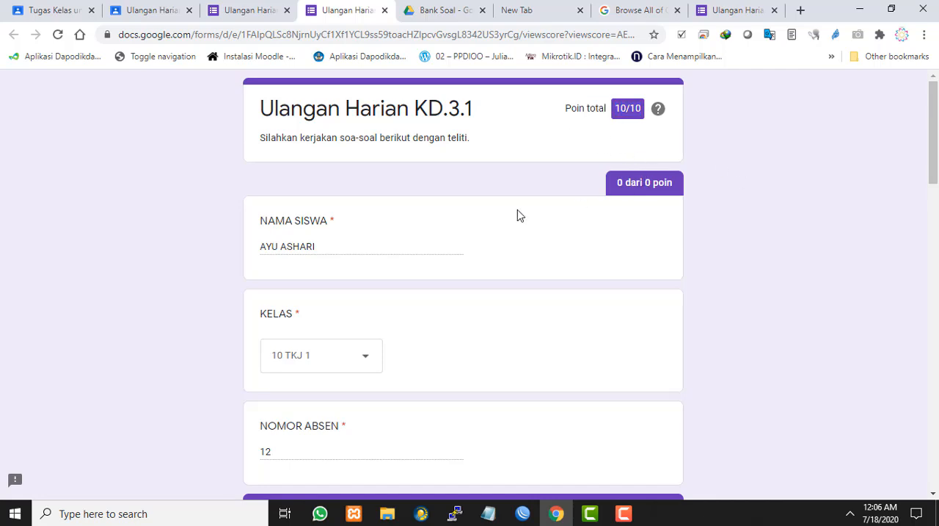
scroll(589, 188, "down", 15)
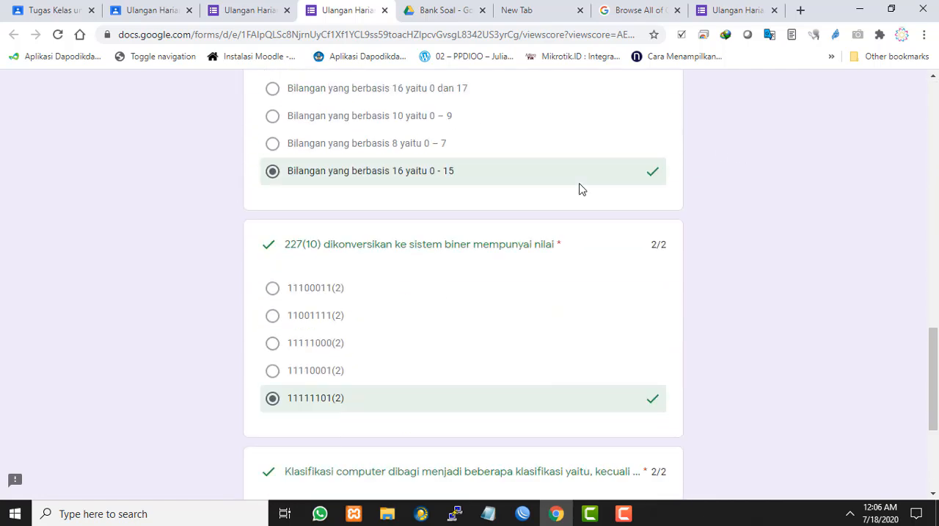
scroll(580, 189, "down", 3)
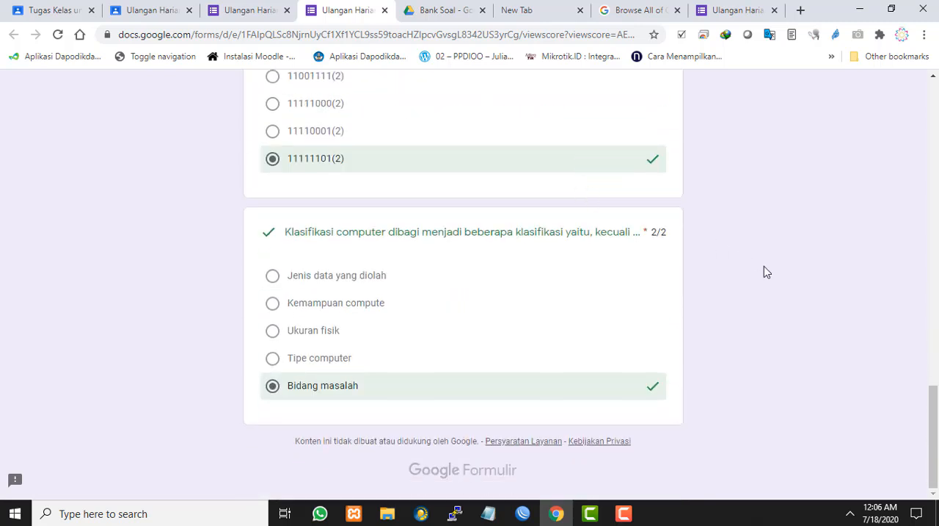
left_click_drag(290, 233, 474, 233)
left_click(474, 232)
scroll(502, 294, "up", 7)
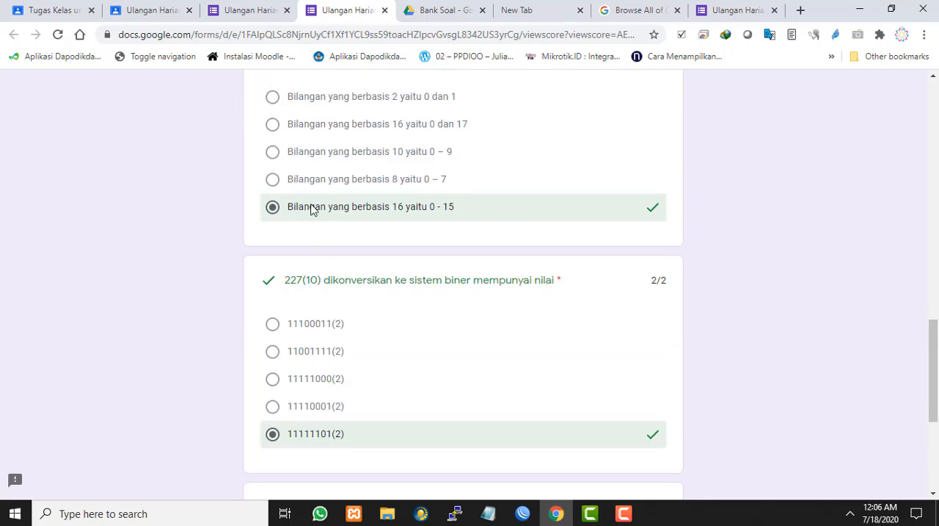
scroll(402, 210, "up", 5)
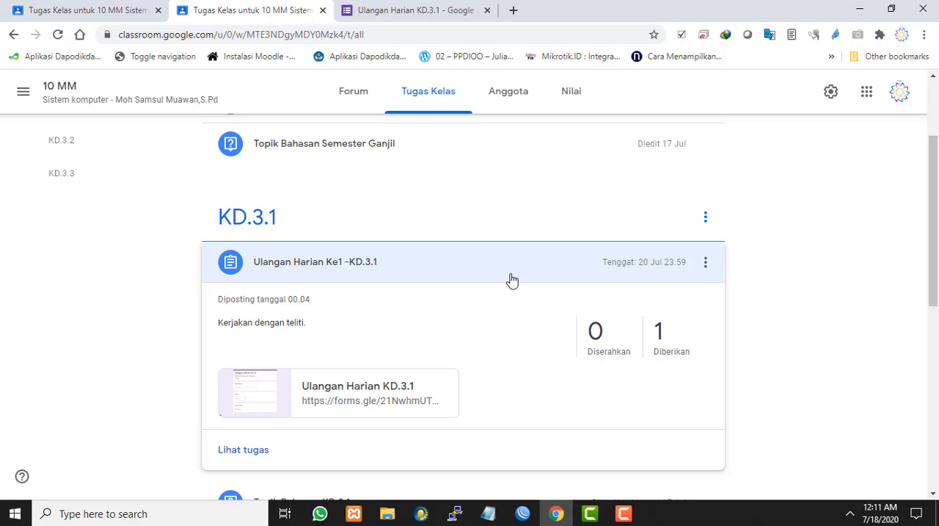
Open the Ulangan Harian KD.3.1 form from the KD.3.1 classroom assignment and switch it to edit mode
left_click(342, 392)
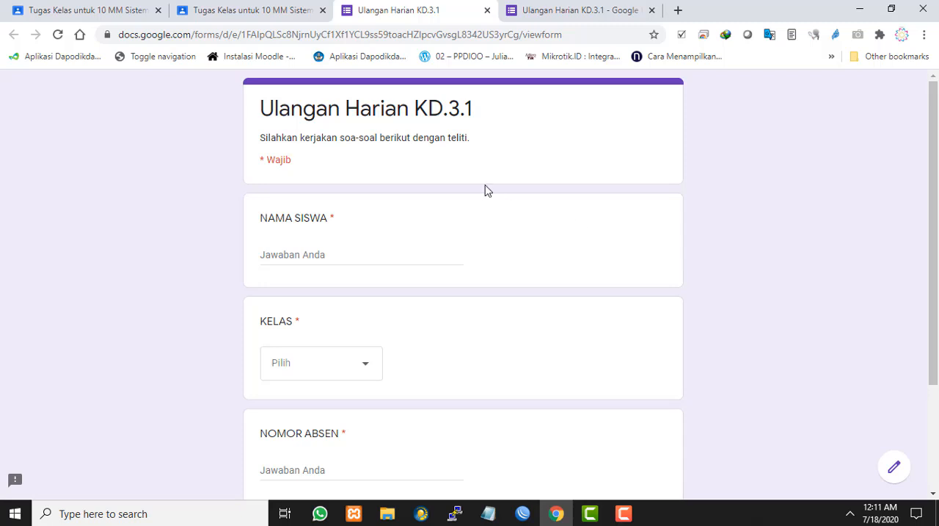
scroll(485, 192, "down", 2)
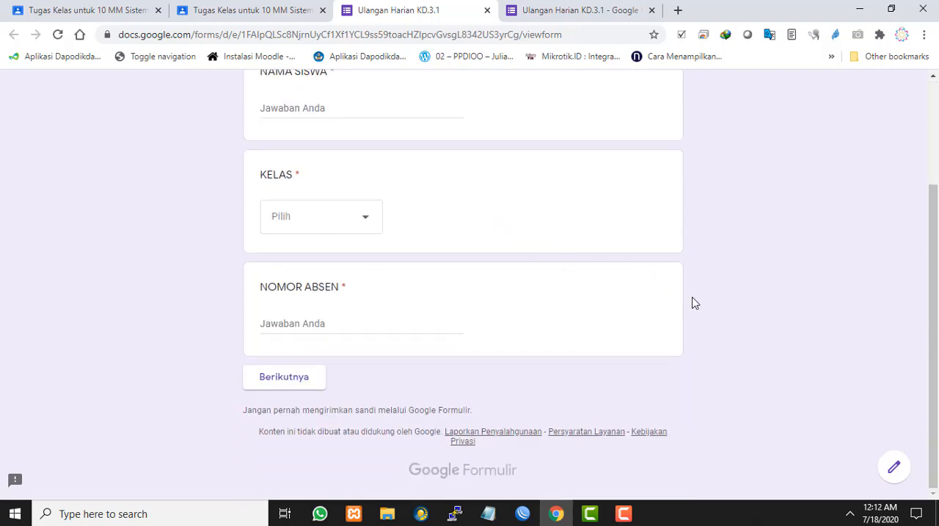
left_click(895, 470)
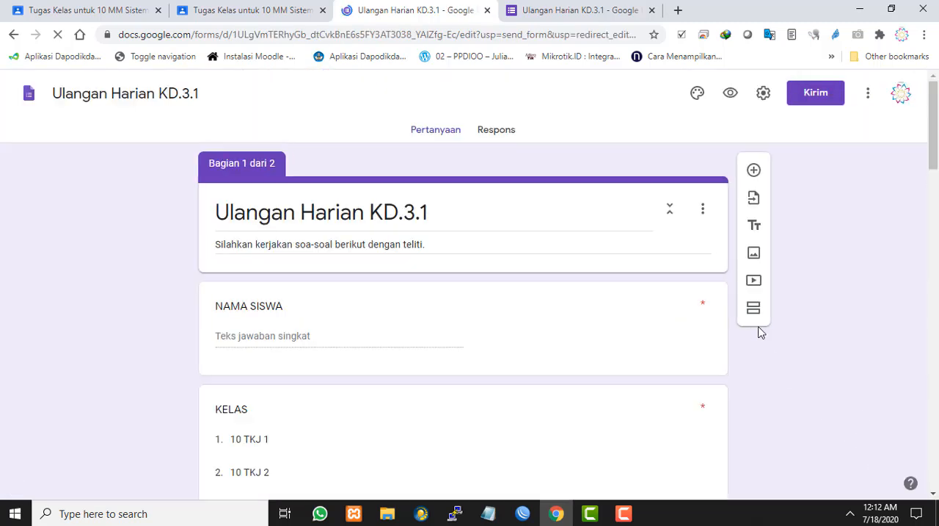
scroll(805, 336, "down", 6)
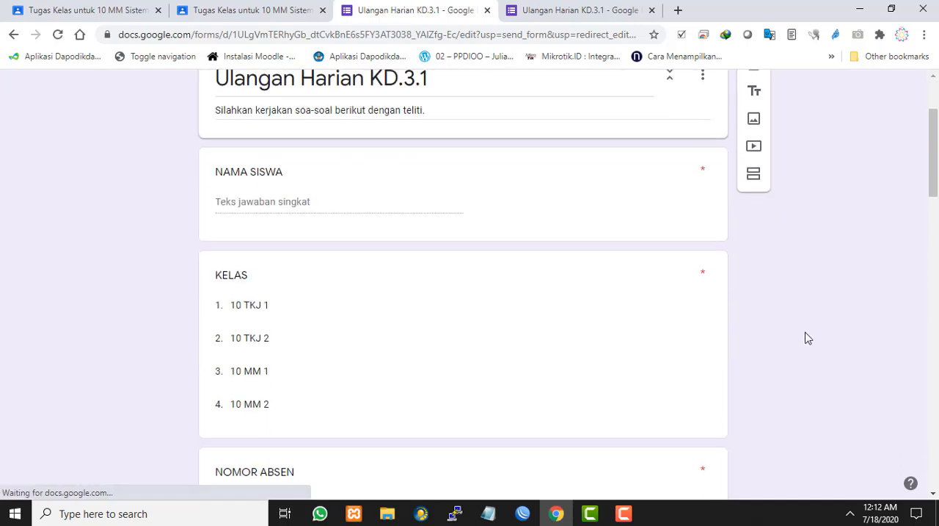
scroll(830, 342, "up", 3)
scroll(826, 349, "down", 4)
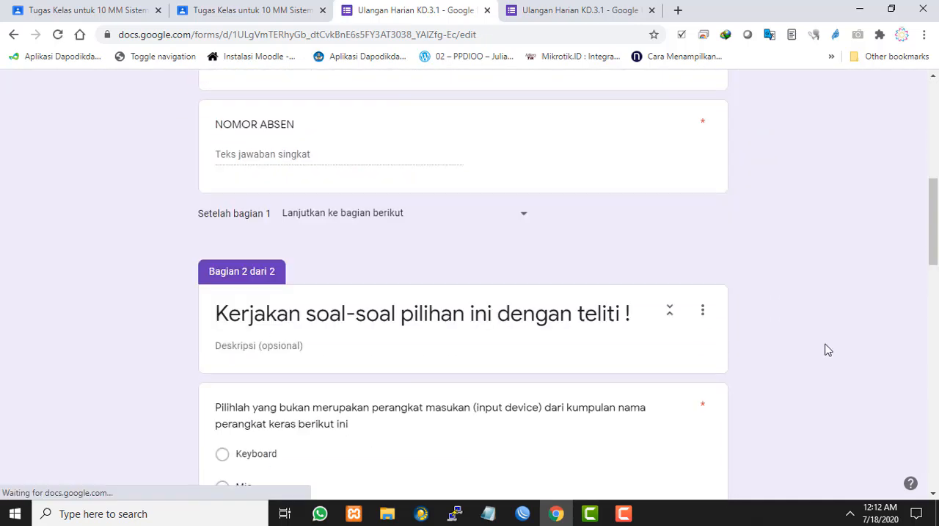
scroll(826, 350, "up", 7)
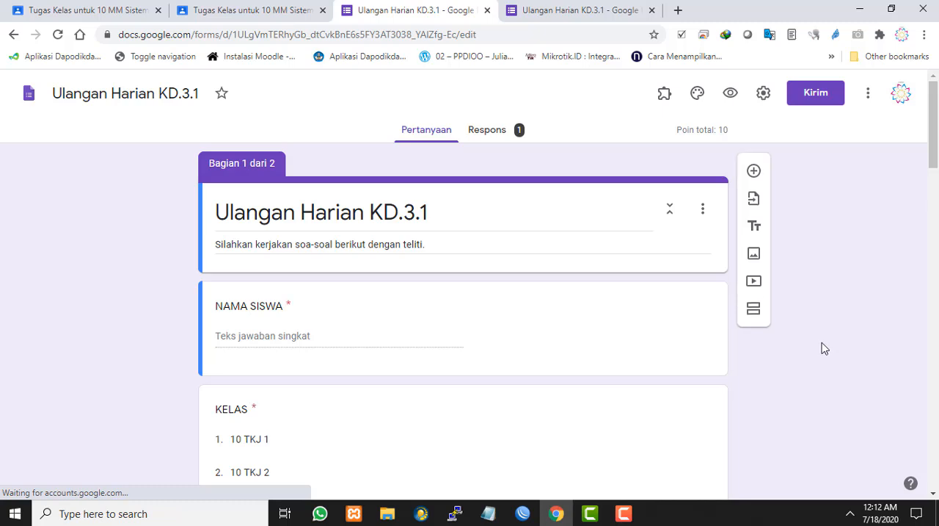
Examine the response summary of the quiz, including the score distribution, student details and per-question answer charts
left_click(502, 132)
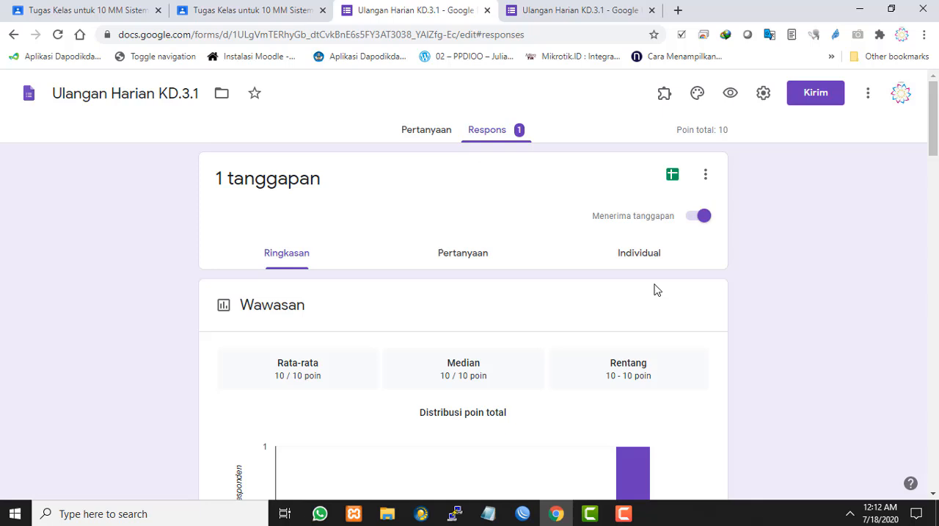
scroll(657, 290, "down", 2)
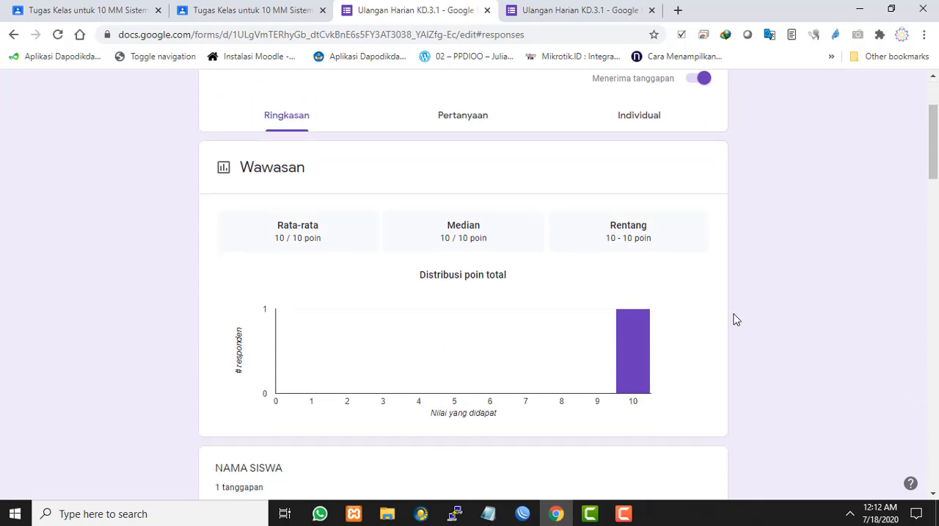
scroll(840, 329, "down", 2)
scroll(805, 328, "up", 2)
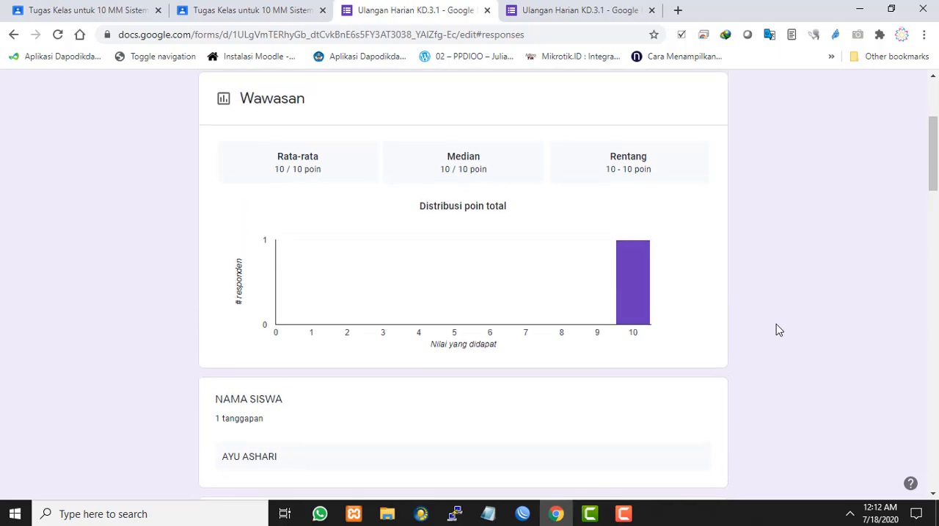
scroll(742, 328, "down", 1)
scroll(715, 317, "down", 2)
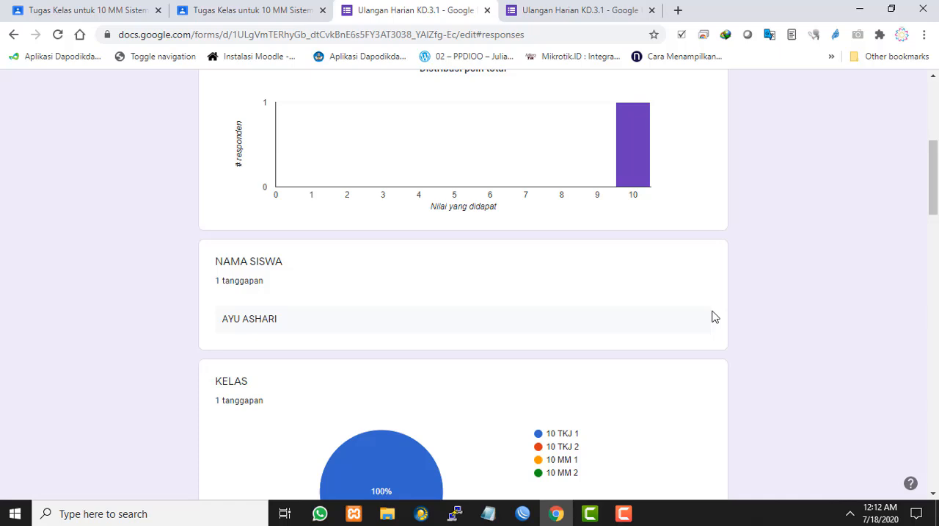
scroll(713, 316, "down", 3)
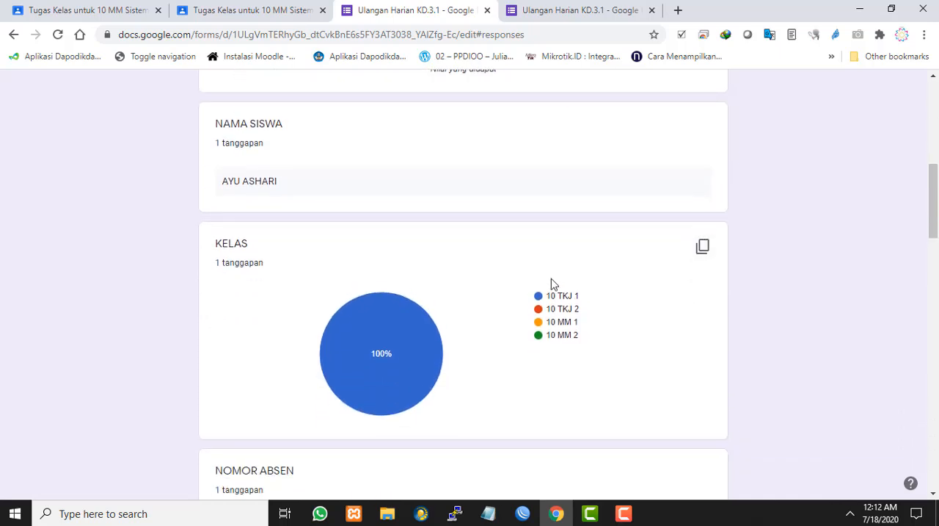
scroll(550, 284, "down", 2)
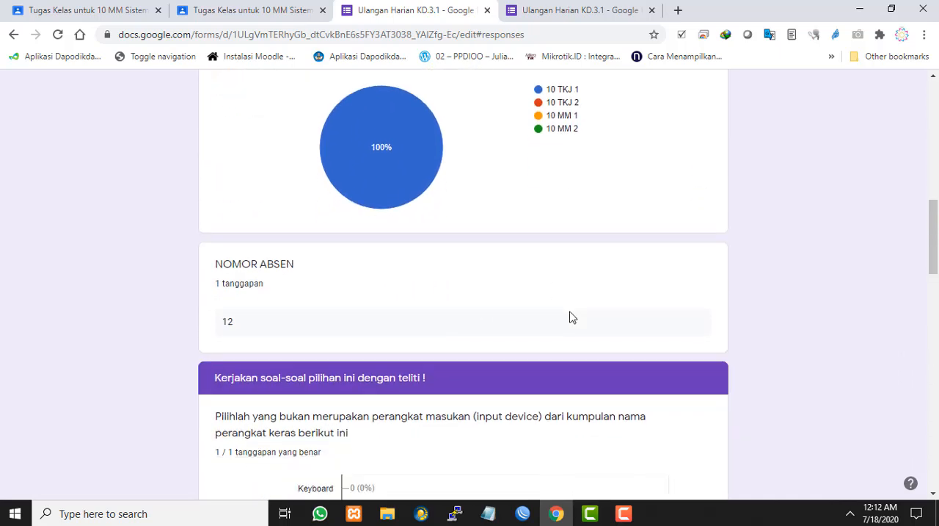
scroll(570, 318, "down", 1)
scroll(574, 315, "down", 1)
scroll(594, 311, "down", 2)
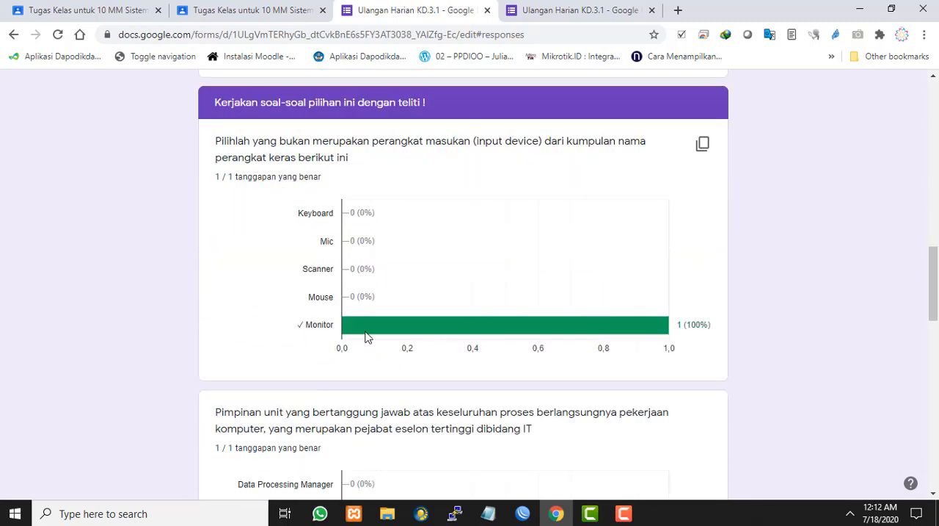
scroll(742, 332, "down", 2)
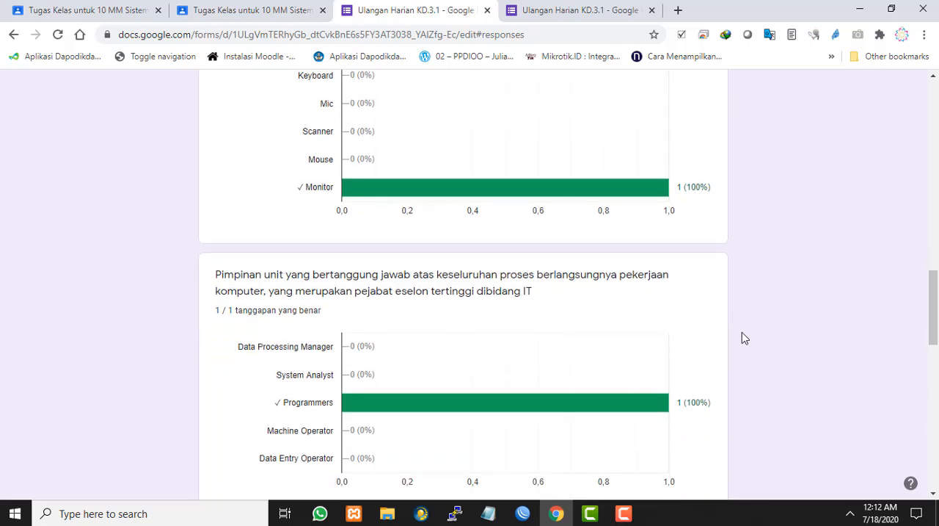
scroll(509, 316, "down", 6)
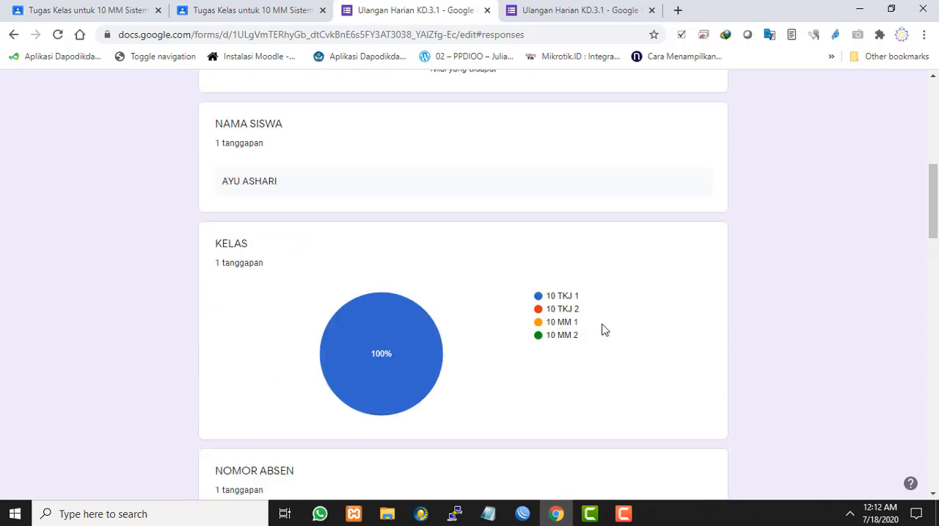
scroll(603, 330, "up", 5)
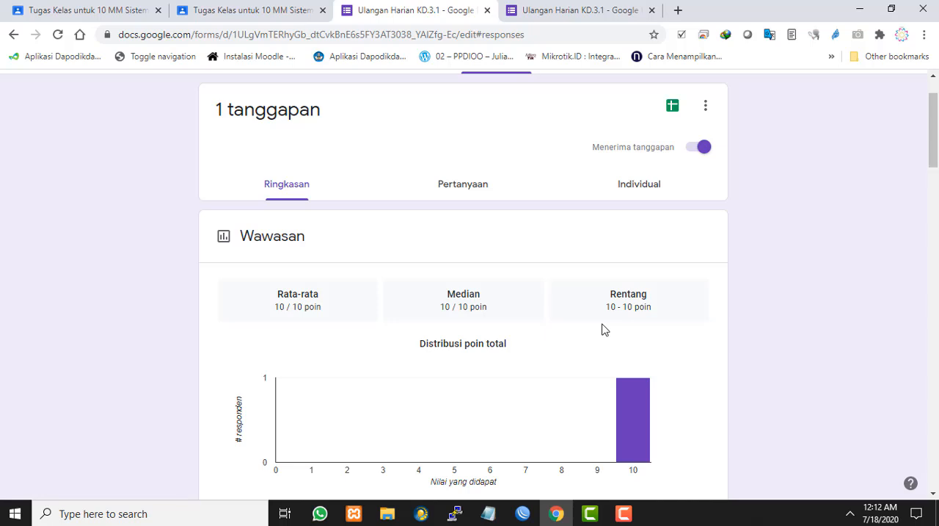
Look at the quiz responses by question and by individual respondent
left_click(472, 190)
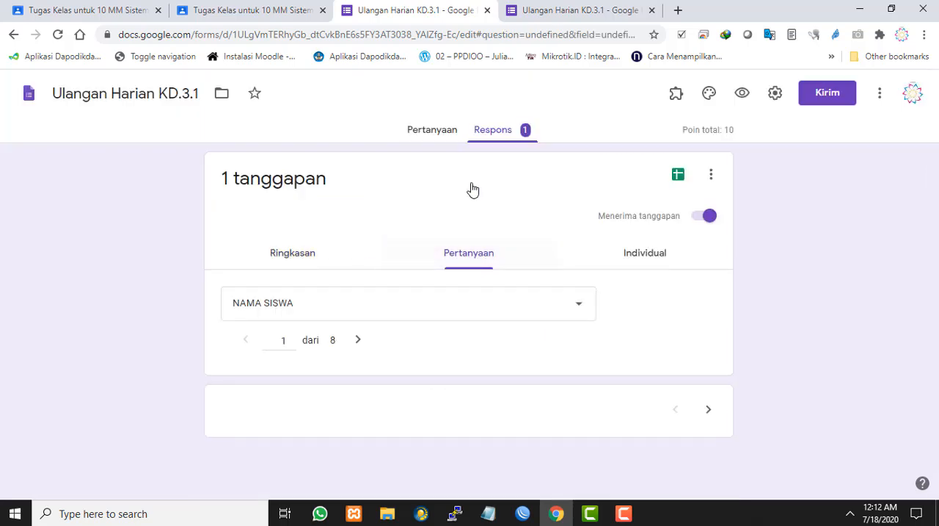
left_click(669, 270)
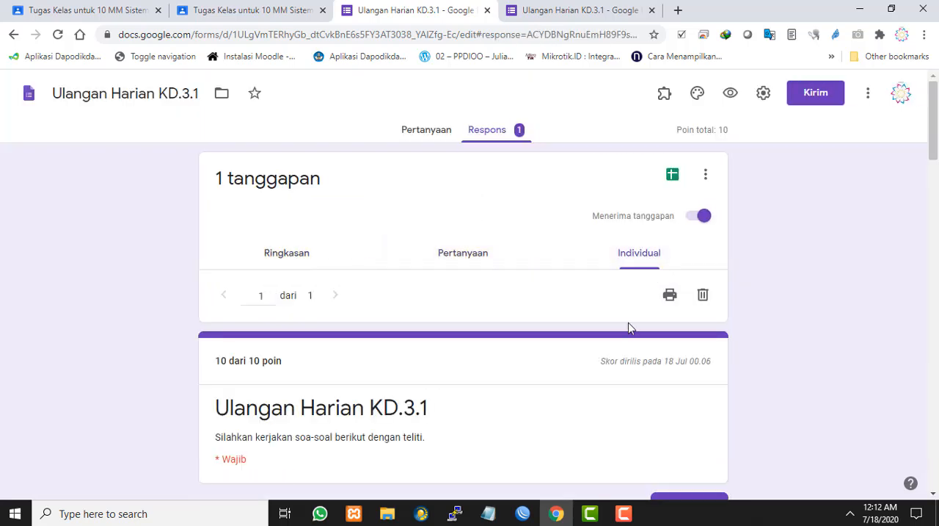
scroll(628, 325, "down", 4)
scroll(625, 329, "up", 3)
Return to the Ringkasan view and review its charts through to the last question
left_click(319, 190)
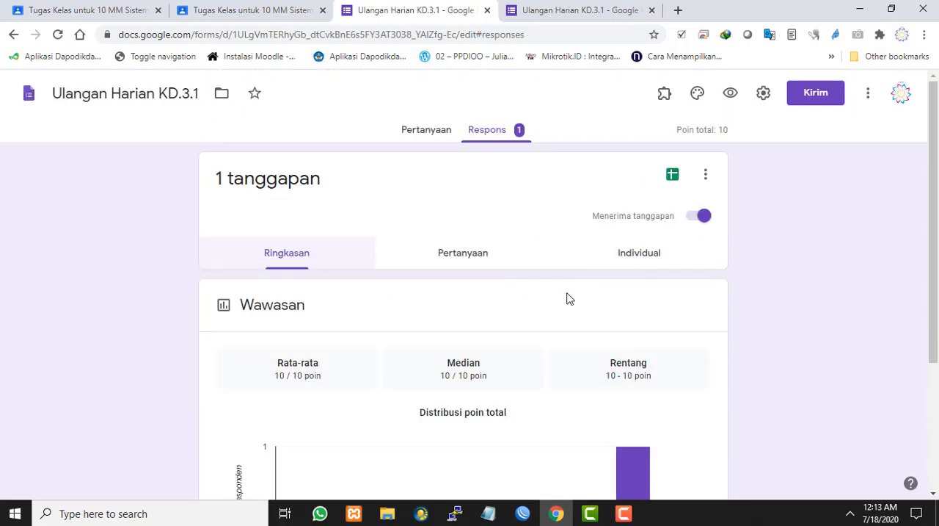
scroll(566, 297, "down", 3)
scroll(688, 334, "down", 6)
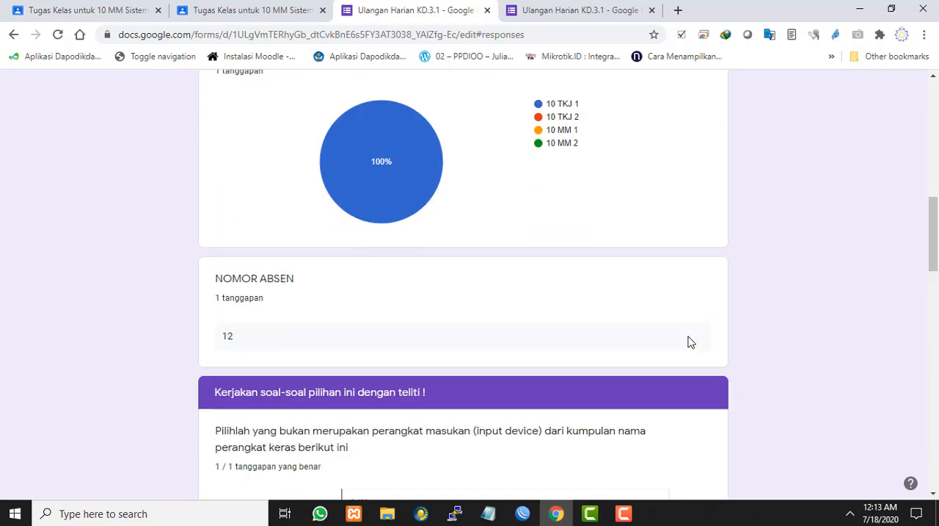
scroll(688, 340, "up", 3)
scroll(483, 317, "down", 15)
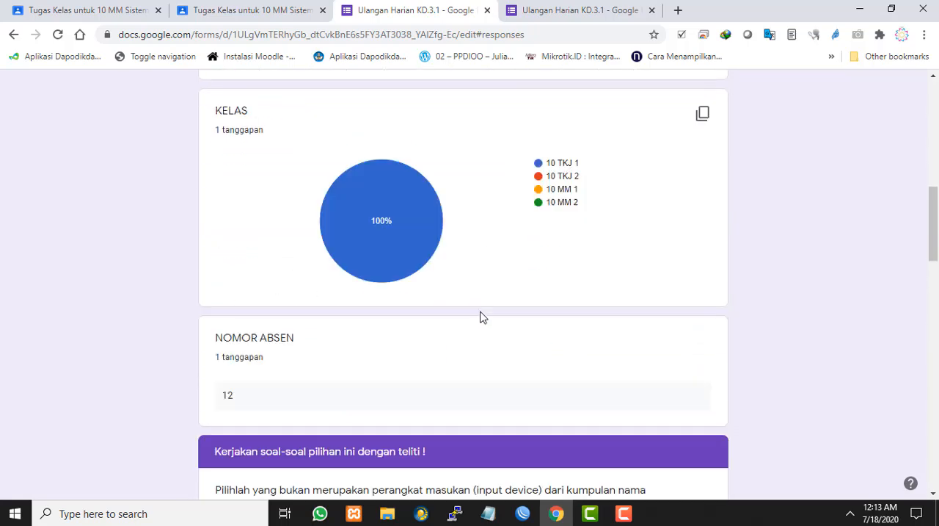
scroll(480, 319, "down", 5)
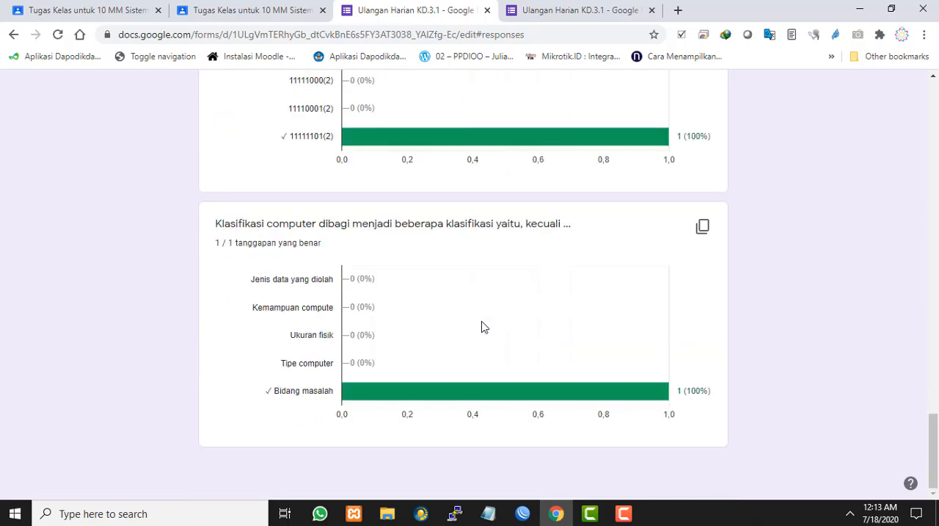
scroll(516, 325, "down", 7)
scroll(532, 321, "up", 20)
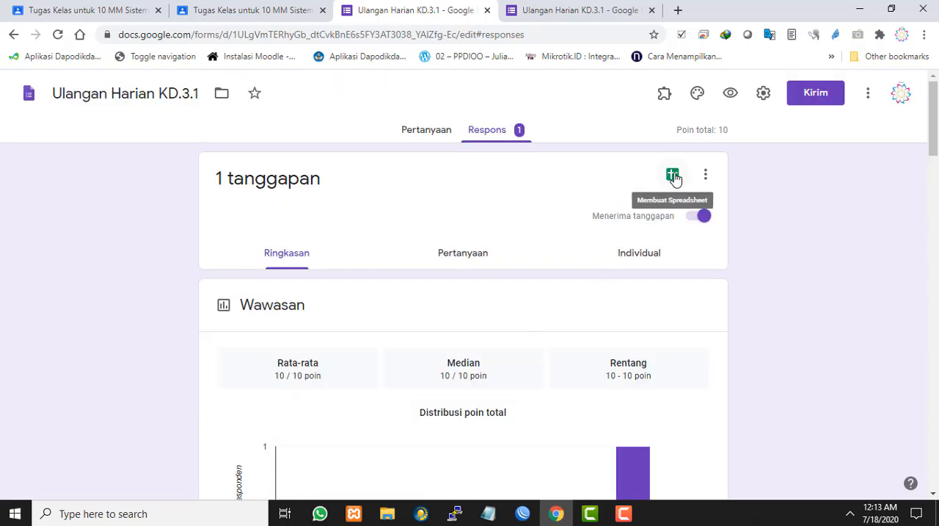
Create a new spreadsheet as the destination for the quiz responses
left_click(673, 177)
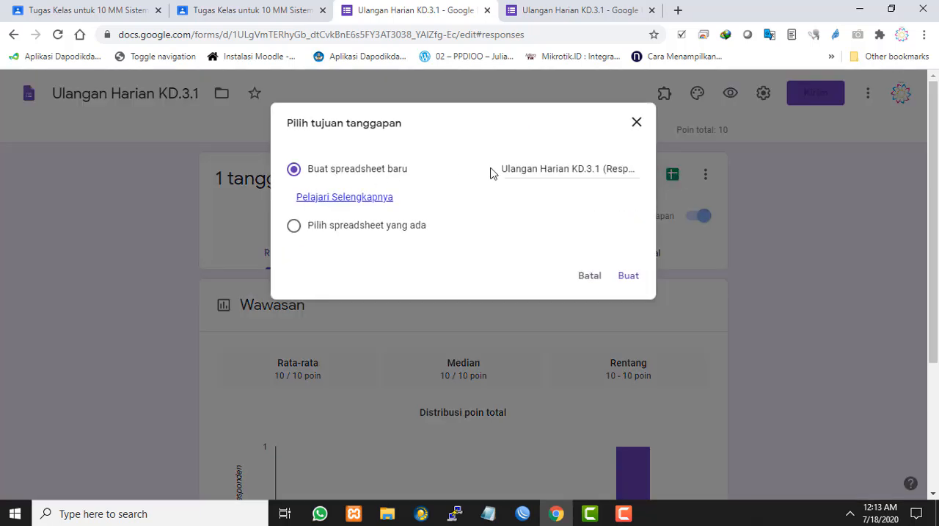
left_click(576, 277)
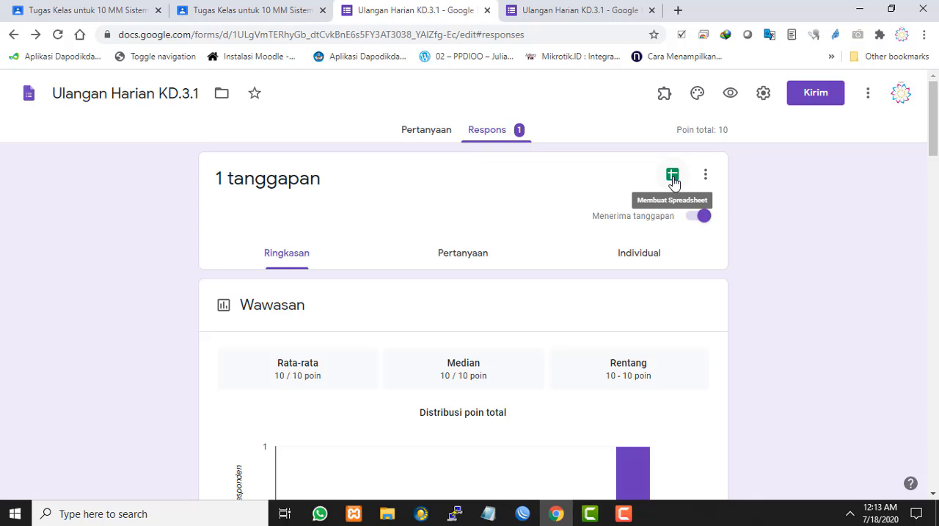
left_click(673, 176)
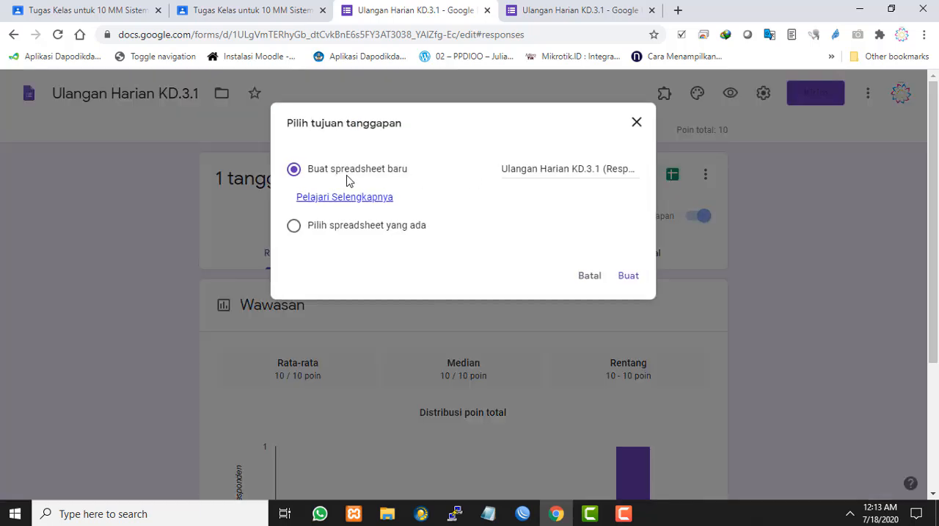
left_click(624, 282)
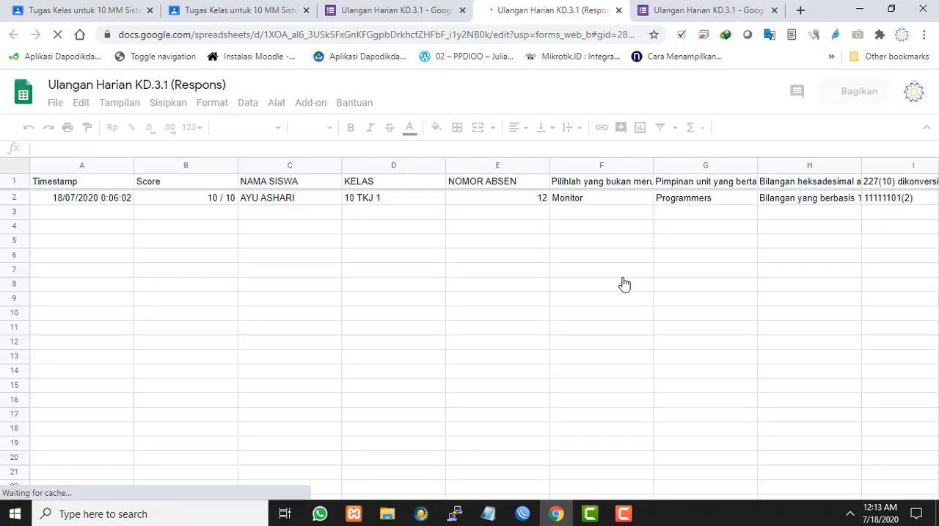
Examine the response spreadsheet's score, student name, class, attendance number and quiz answer columns
scroll(606, 316, "down", 2)
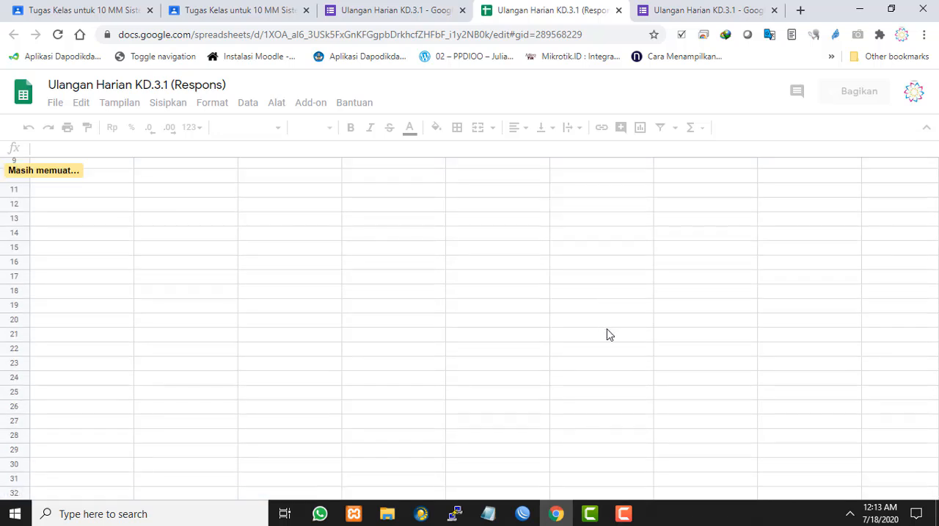
scroll(610, 335, "up", 2)
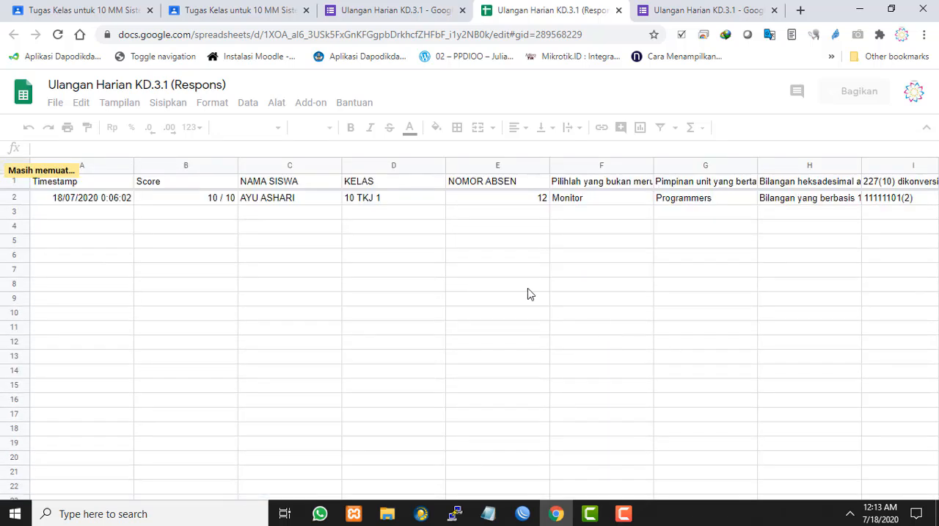
left_click(524, 288)
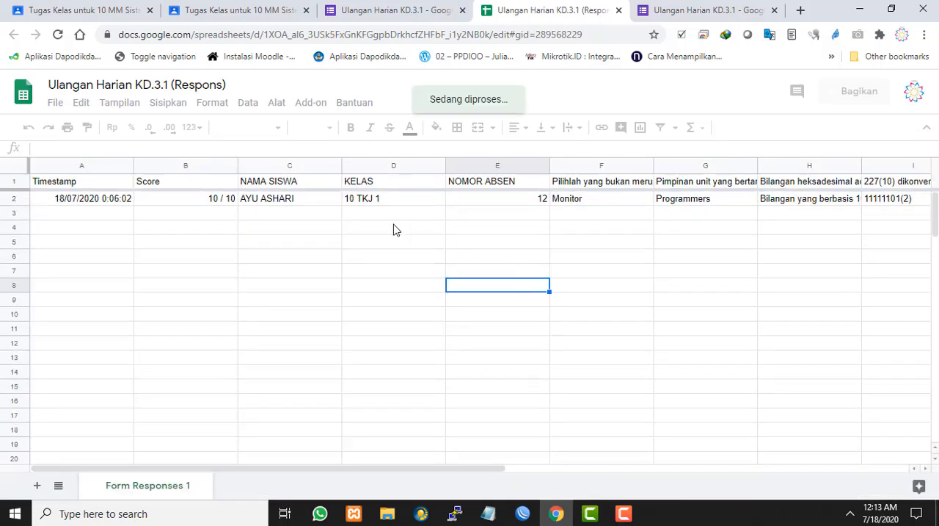
left_click(311, 211)
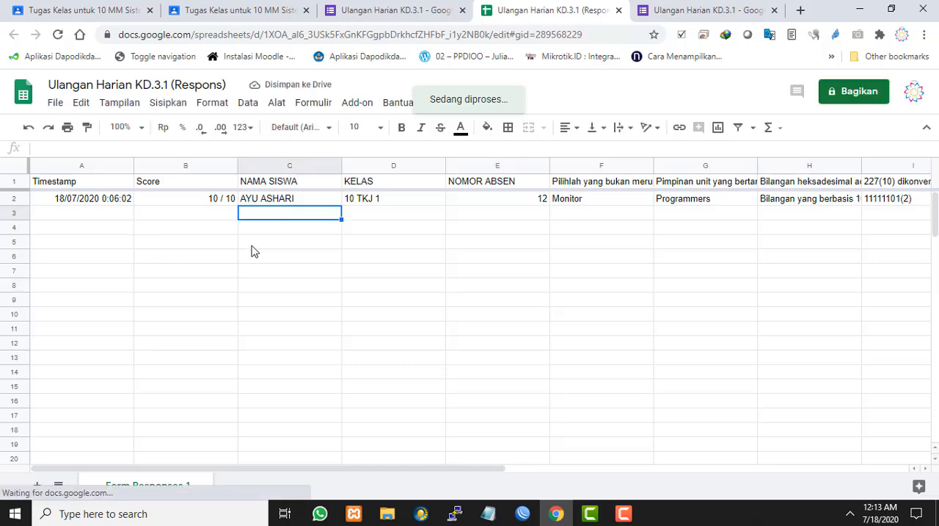
left_click(187, 203)
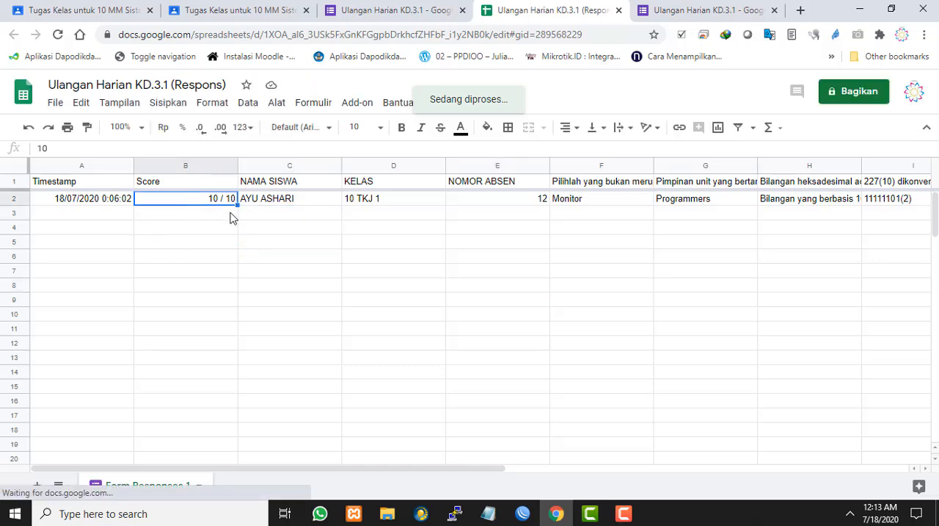
left_click(266, 246)
left_click(187, 199)
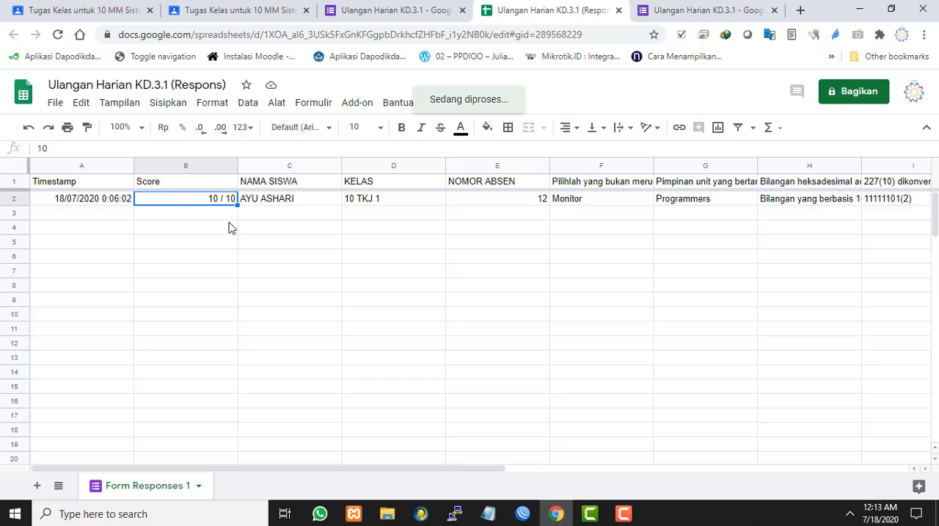
left_click(298, 251)
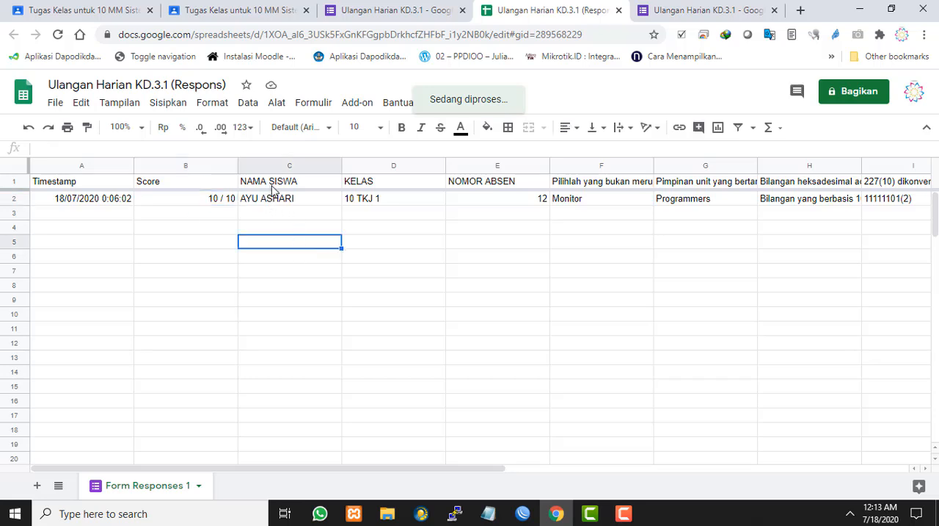
left_click(313, 206)
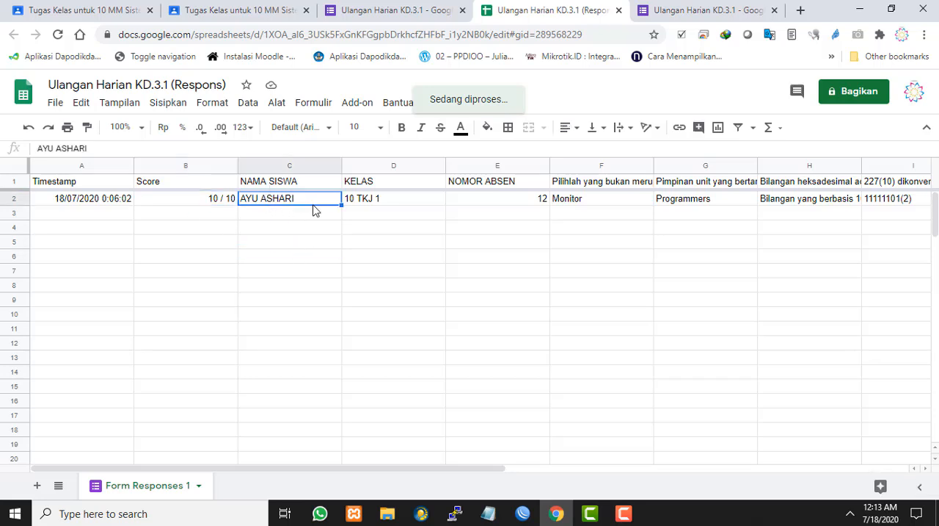
left_click(423, 207)
left_click(520, 201)
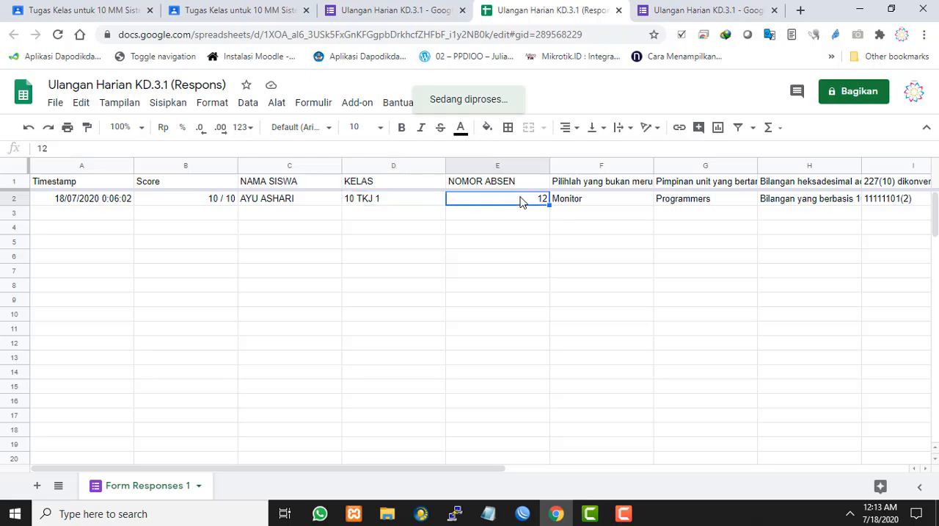
left_click(620, 205)
left_click_drag(419, 469, 243, 370)
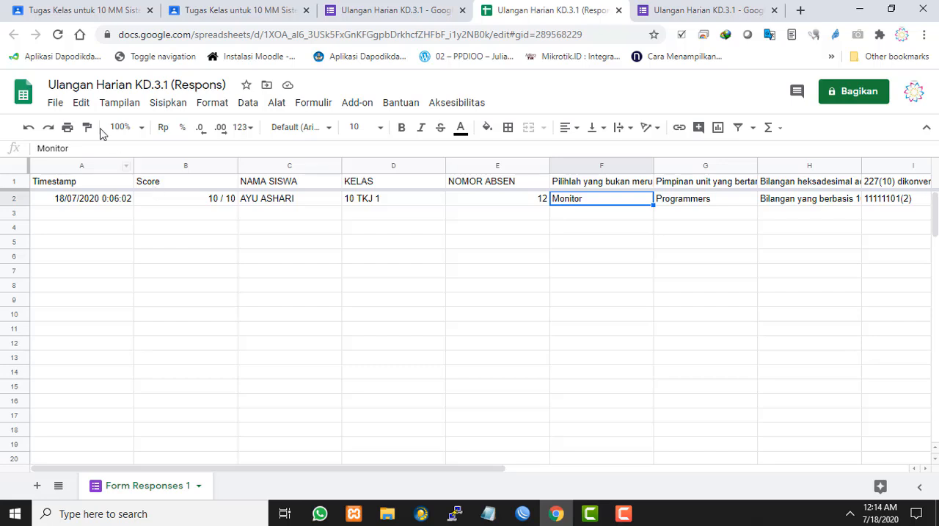
Download the response spreadsheet as a Microsoft Excel file named Ulangan Harian KD.3.1 (Respons).xlsx to the Desktop
left_click(55, 103)
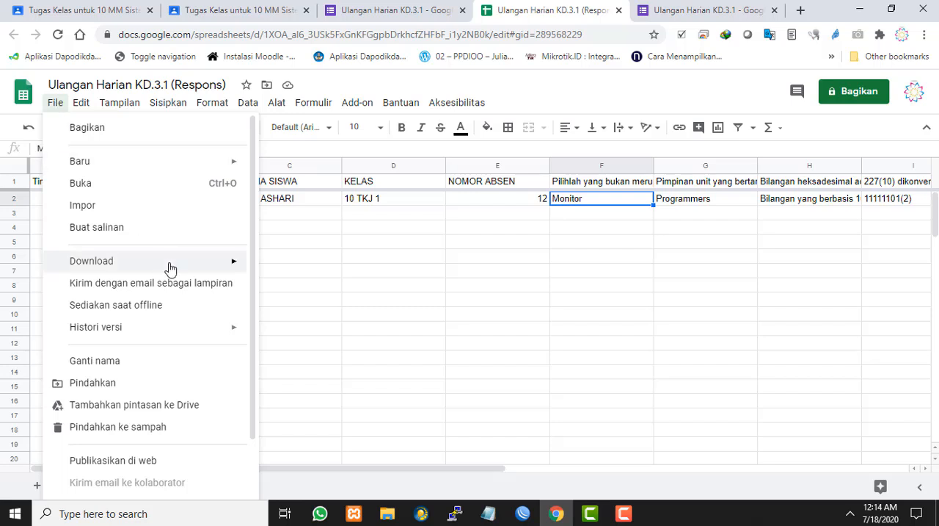
mouse_move(170, 269)
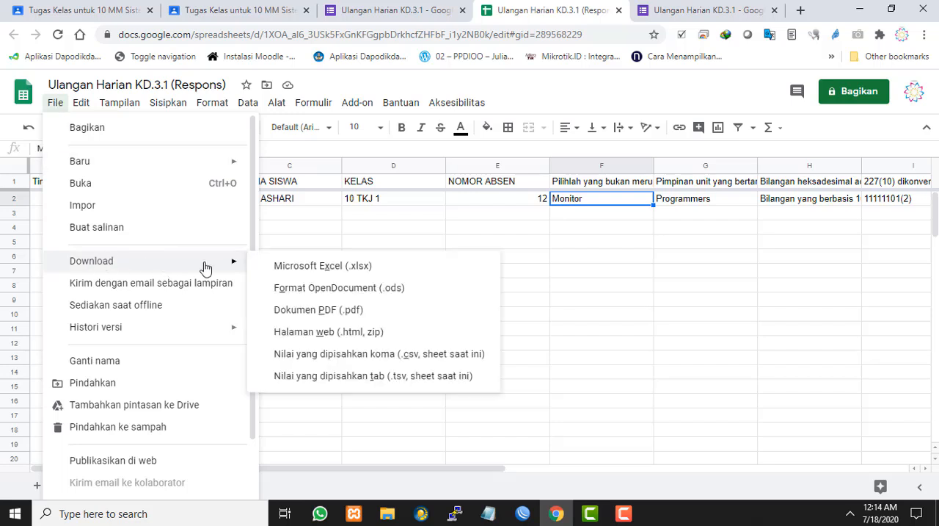
left_click(285, 268)
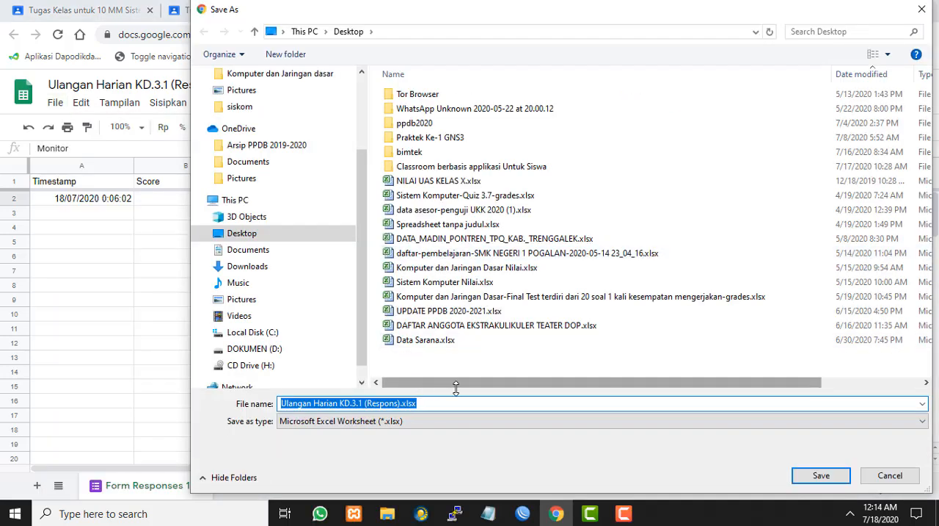
left_click(835, 482)
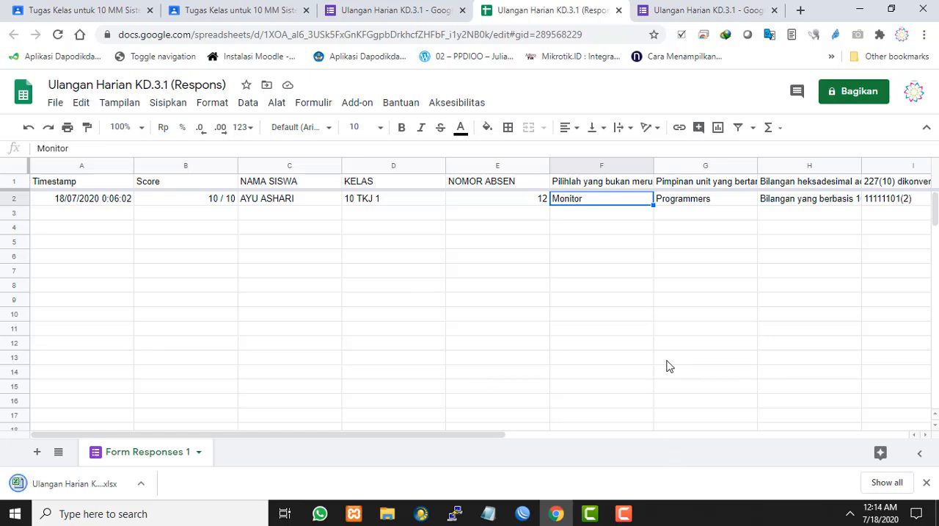
Close the duplicate quiz editor and the response spreadsheet, and return to the quiz's response summary
left_click(681, 8)
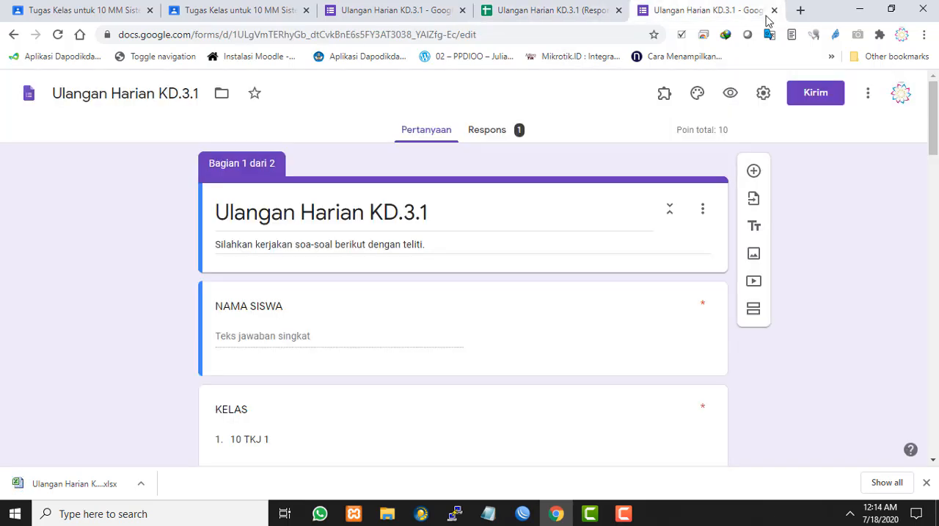
left_click(776, 12)
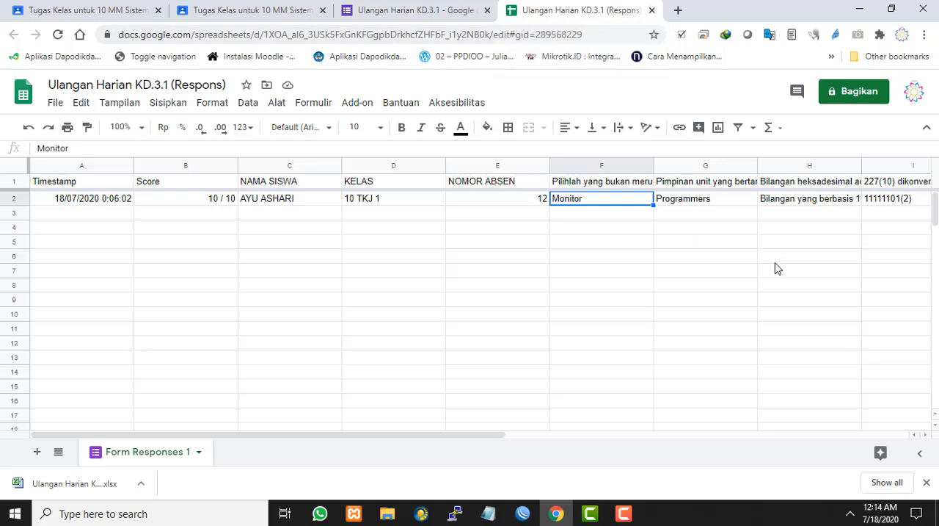
left_click(763, 256)
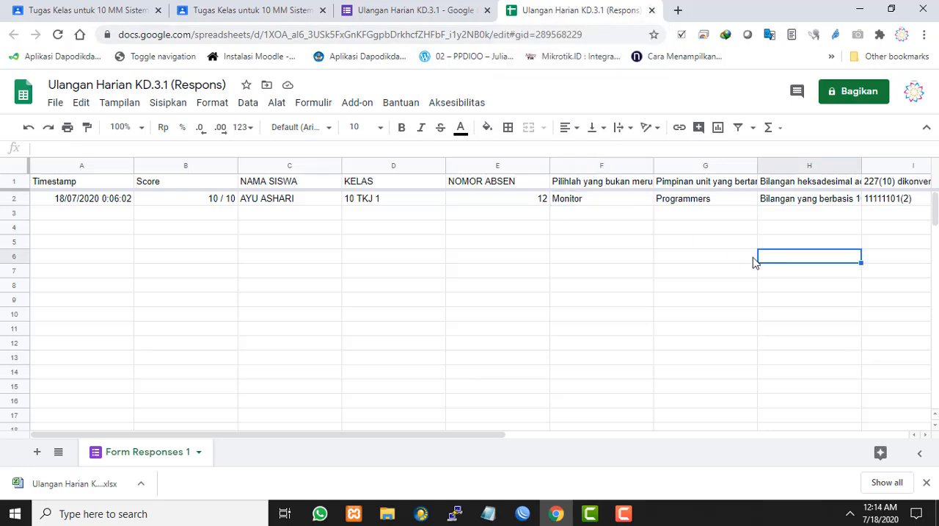
left_click(569, 232)
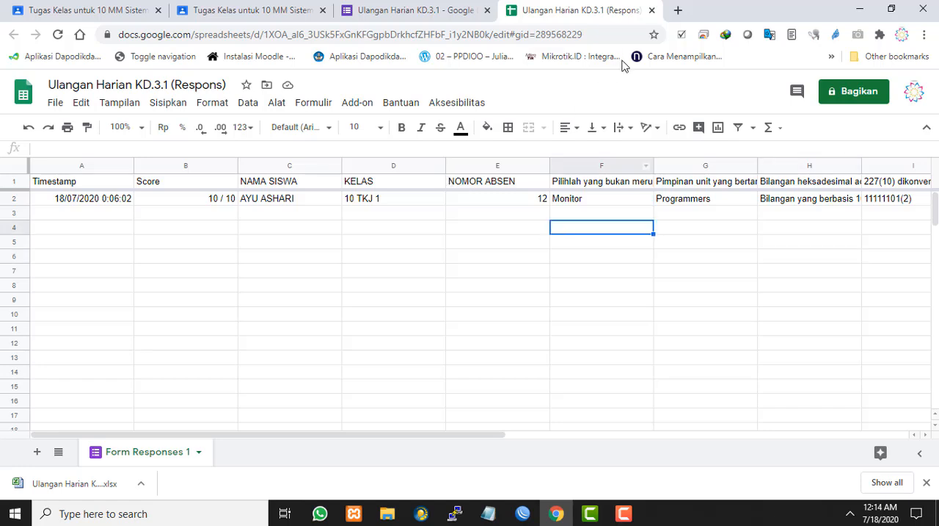
left_click(651, 12)
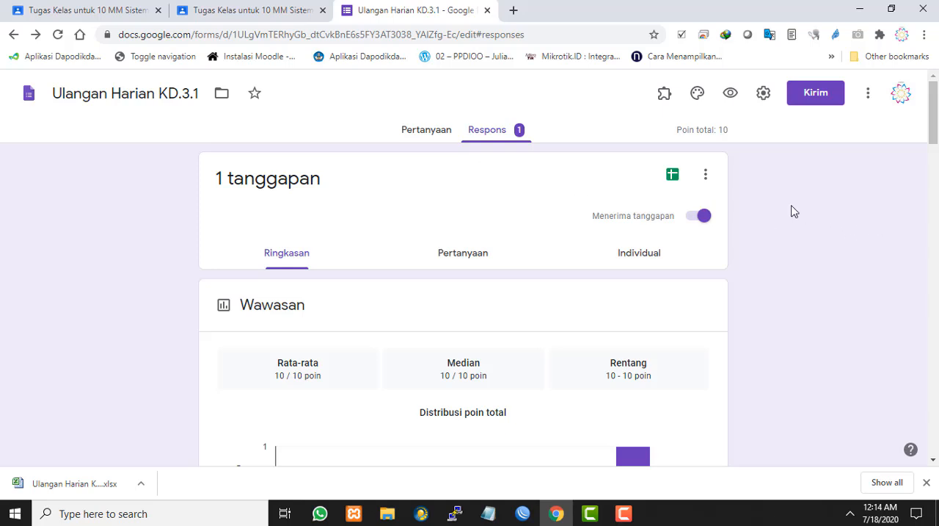
scroll(583, 188, "down", 2)
scroll(583, 188, "down", 3)
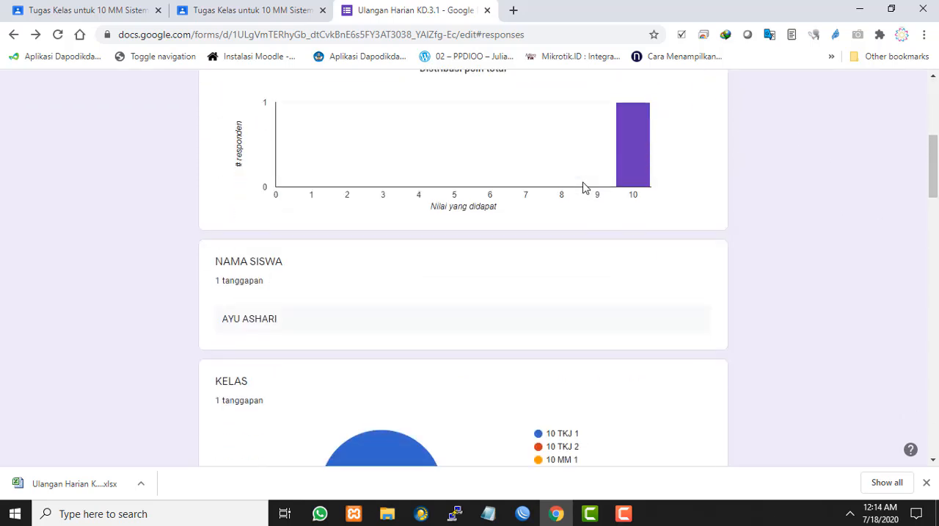
scroll(583, 188, "up", 5)
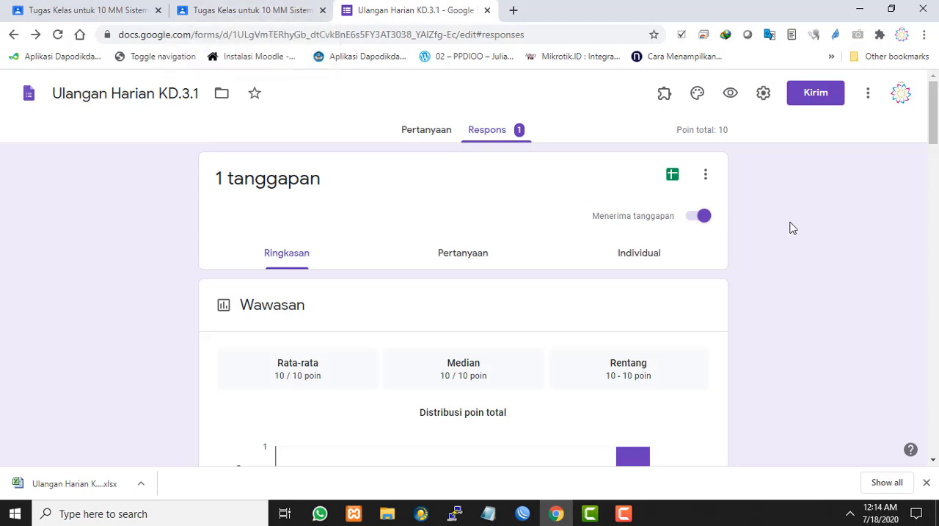
Switch to the 10 MM class in Google Classroom and review the Ulangan Harian Ke1 -KD.3.1 assignment under Tugas Kelas
left_click(249, 9)
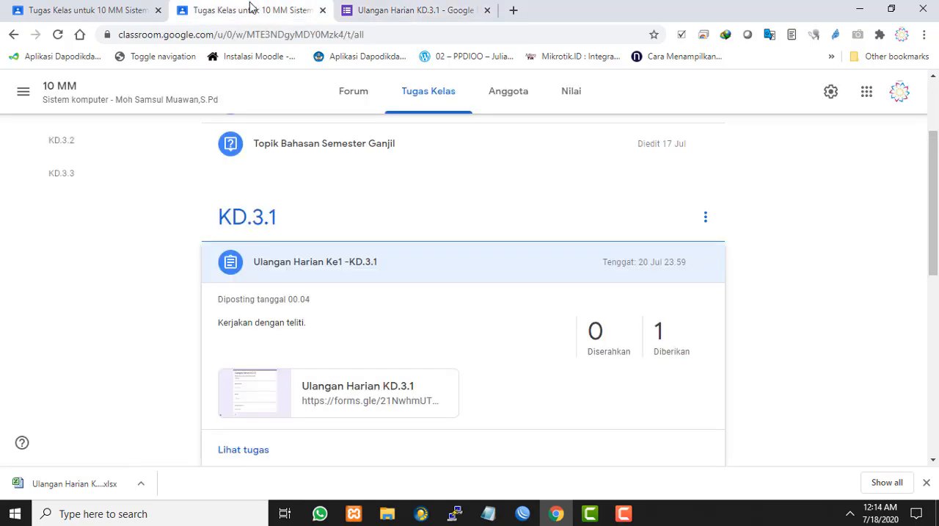
scroll(464, 118, "up", 3)
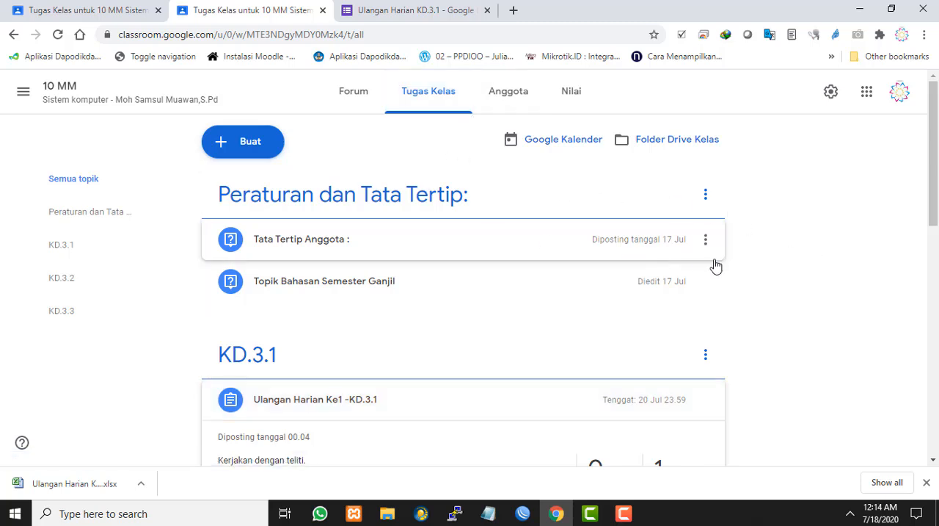
scroll(716, 266, "down", 2)
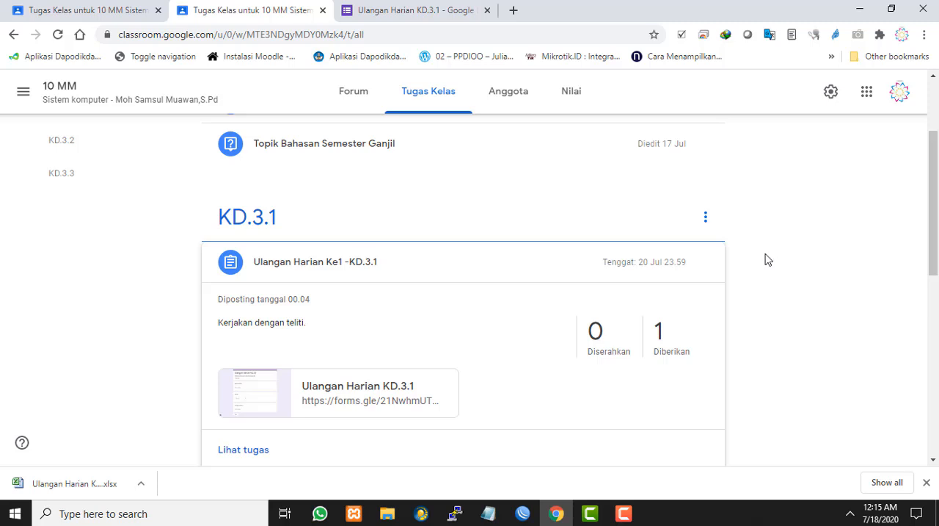
left_click(141, 483)
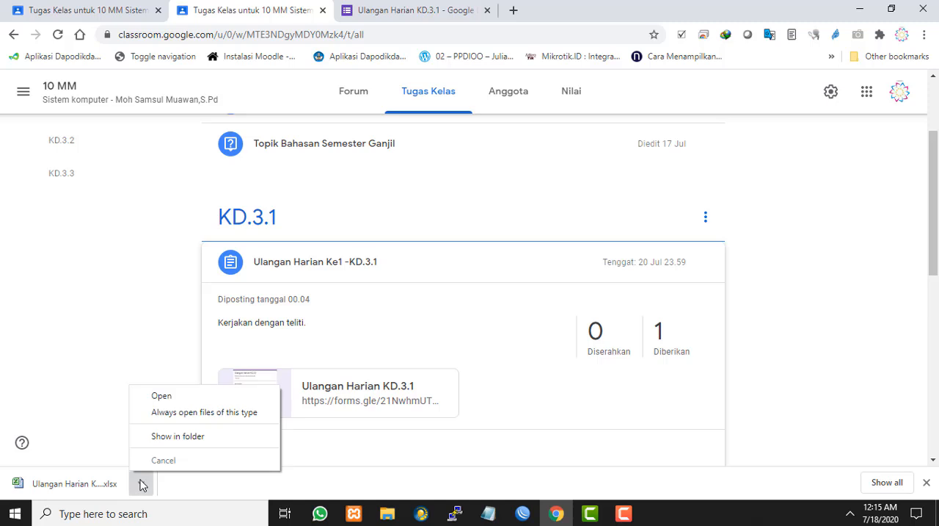
left_click(119, 359)
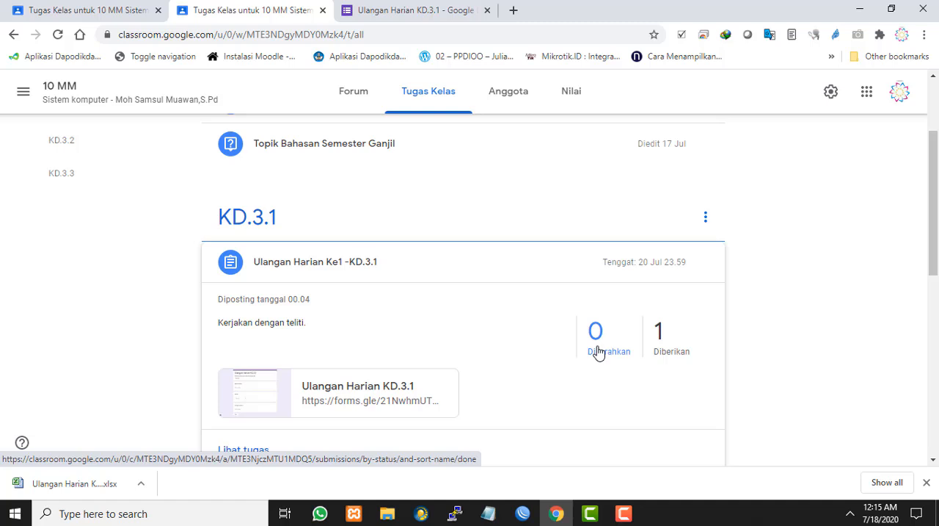
scroll(598, 352, "up", 2)
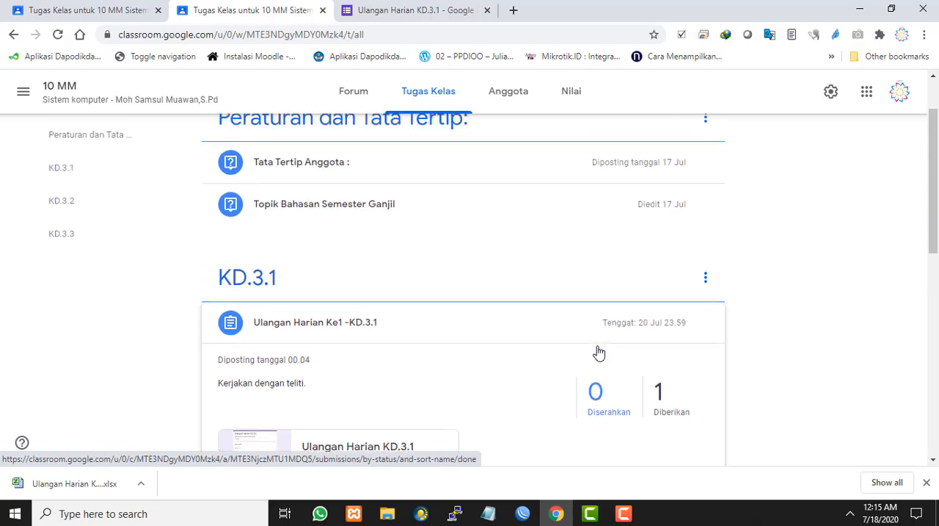